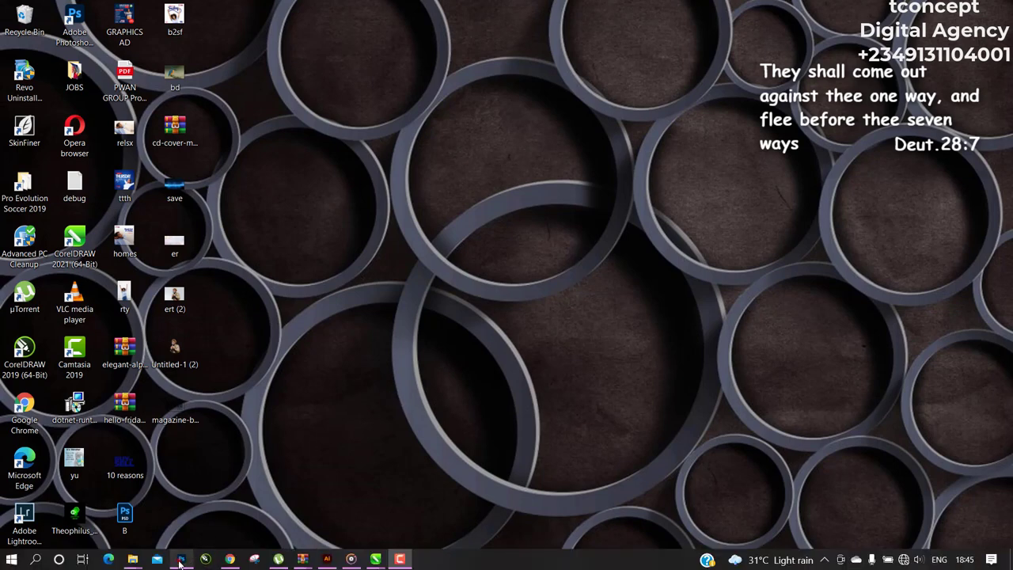
Bring Photoshop forward and show its Home screen listing recent files like facebook cover banner.psd.
click(181, 565)
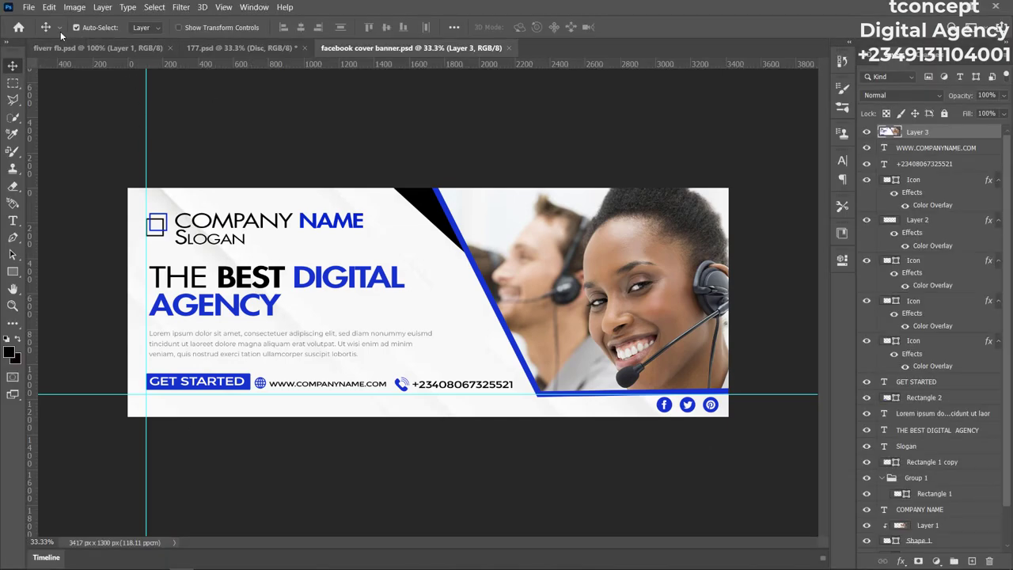
click(19, 27)
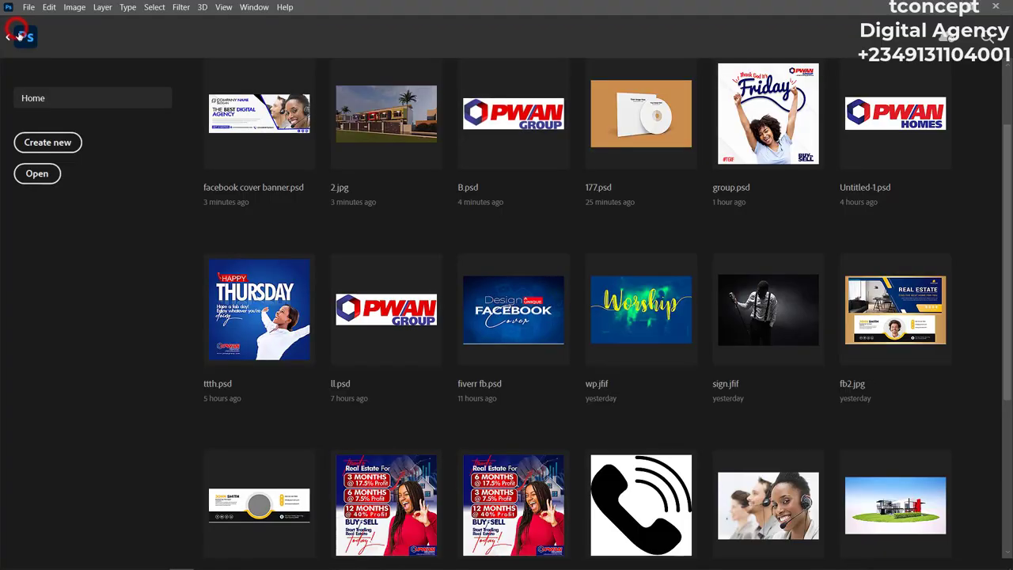
Create a new 1532 × 1535 px, 300 ppi RGB document named 'musical art cover'.
click(34, 144)
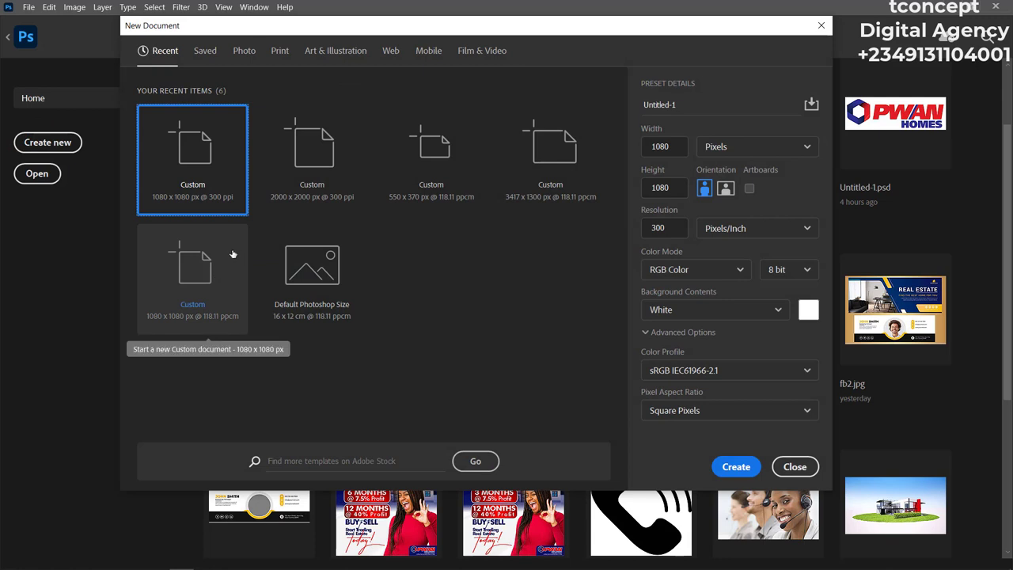
drag(677, 142, 647, 148)
text(1532)
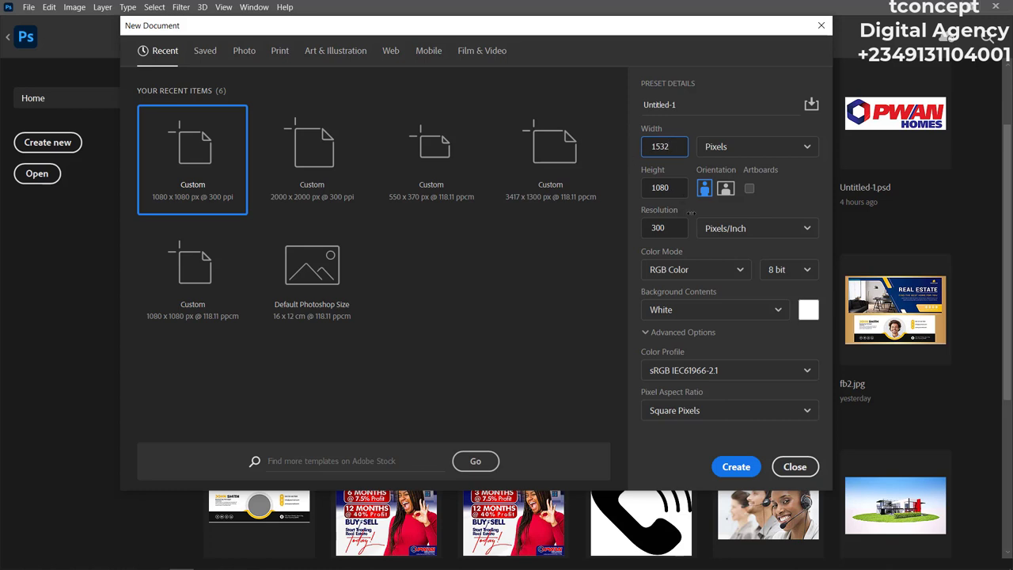
click(673, 187)
text(1535)
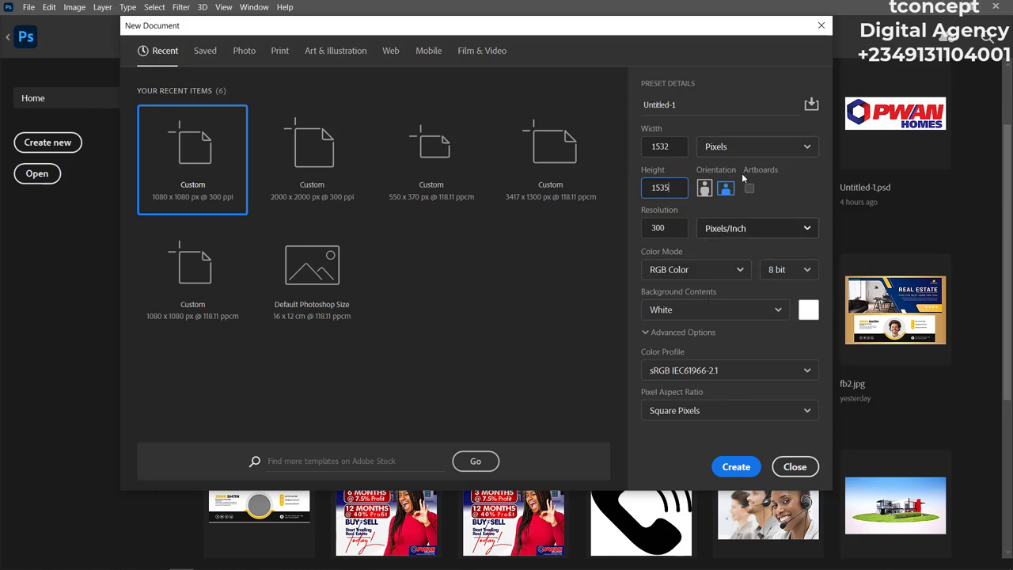
drag(701, 104, 635, 108)
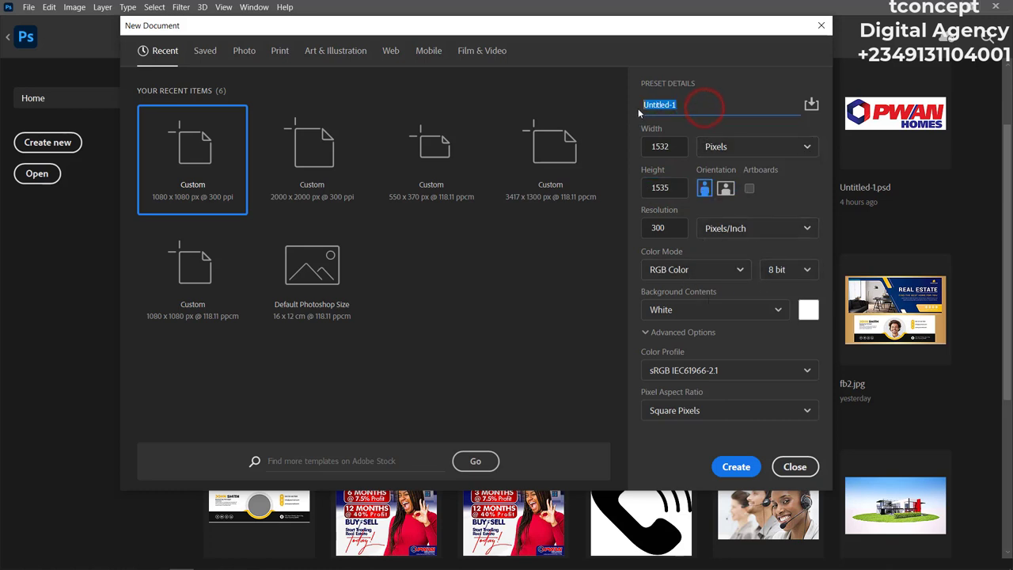
text(musical art cover)
click(729, 468)
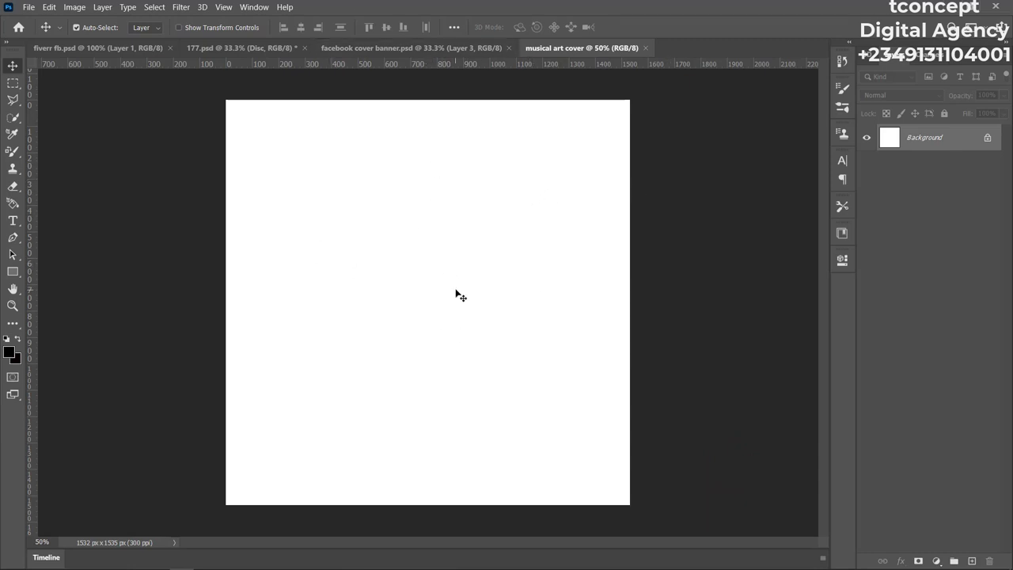
Place the Desktop image 'er' into the cover as an embedded layer and commit it.
scroll(457, 294, down, 1)
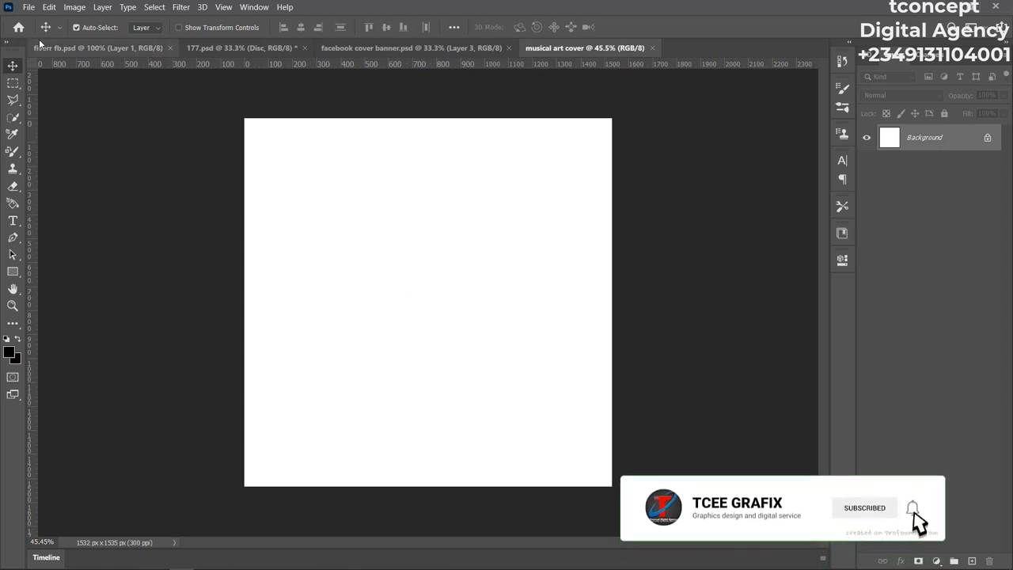
click(24, 8)
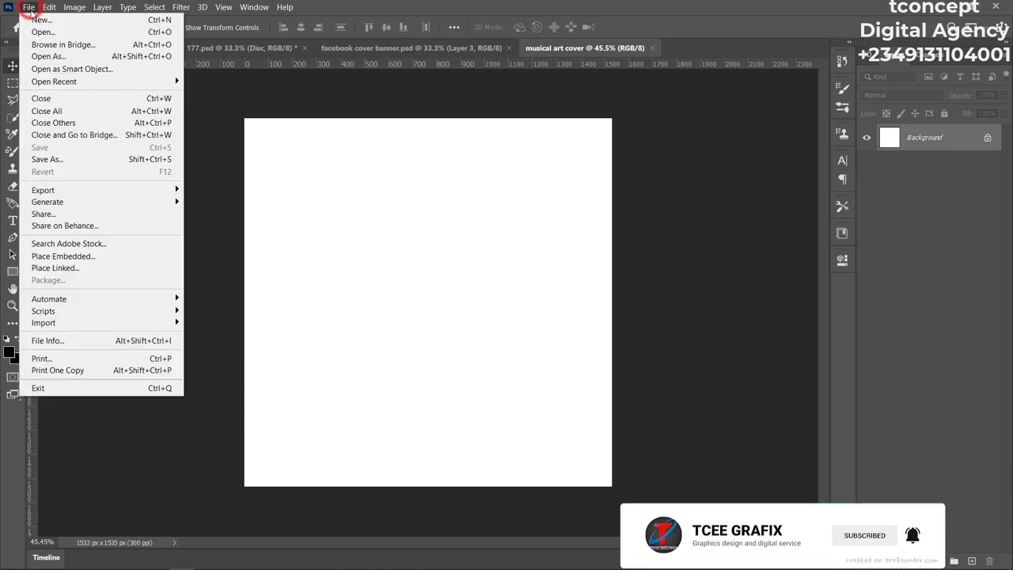
click(99, 256)
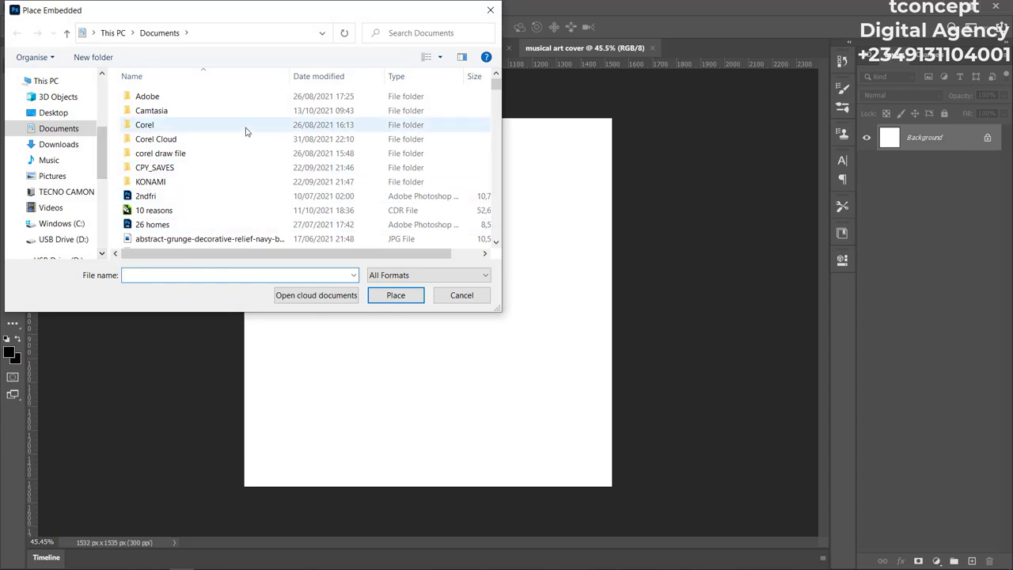
click(52, 112)
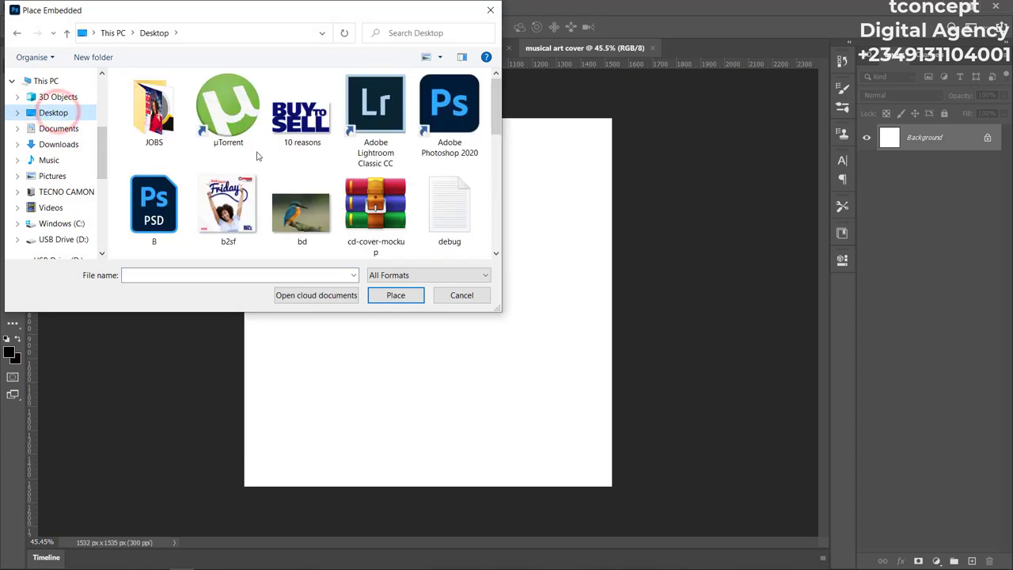
scroll(347, 183, down, 2)
scroll(347, 183, down, 4)
scroll(302, 177, up, 2)
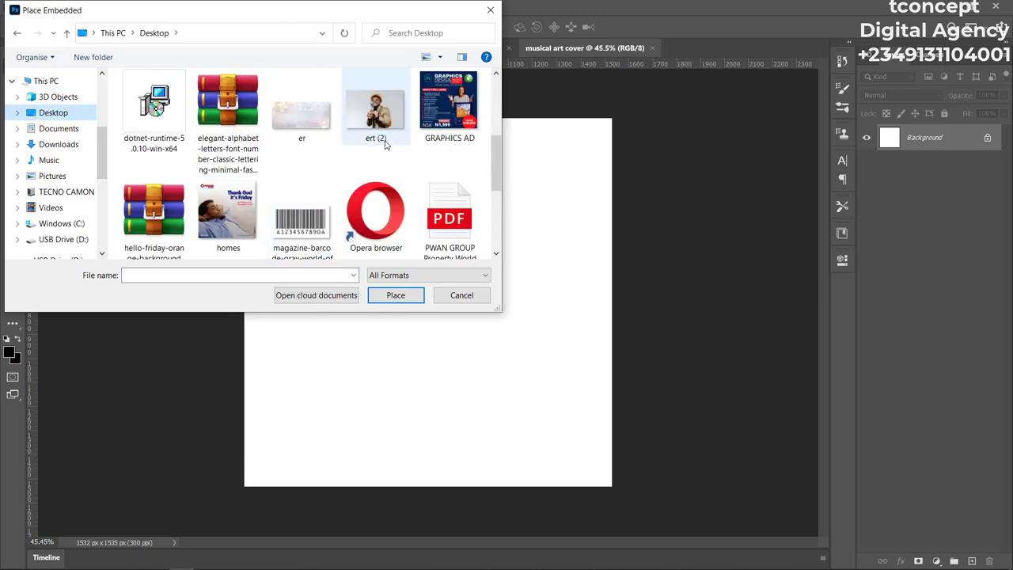
click(294, 90)
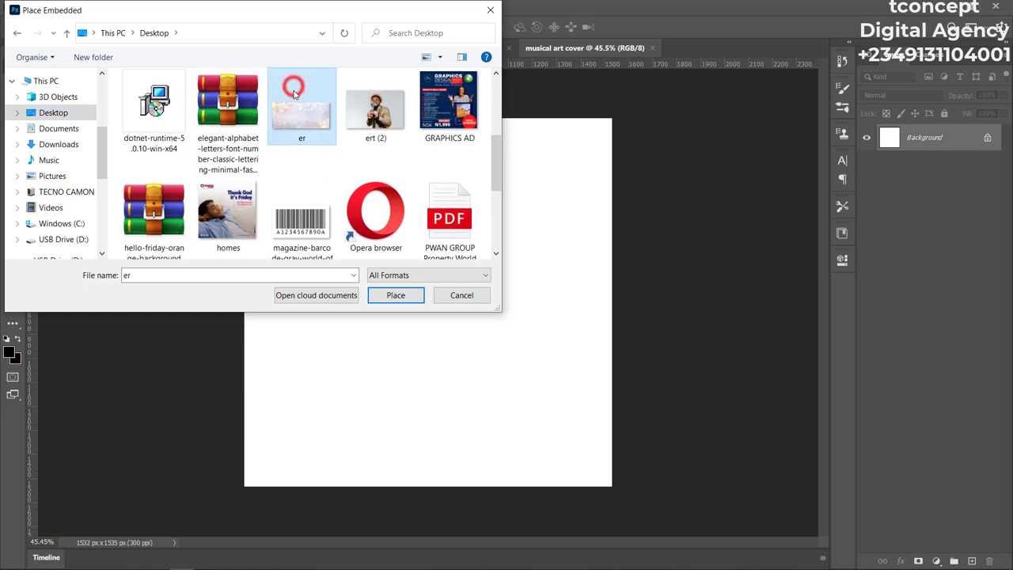
click(385, 296)
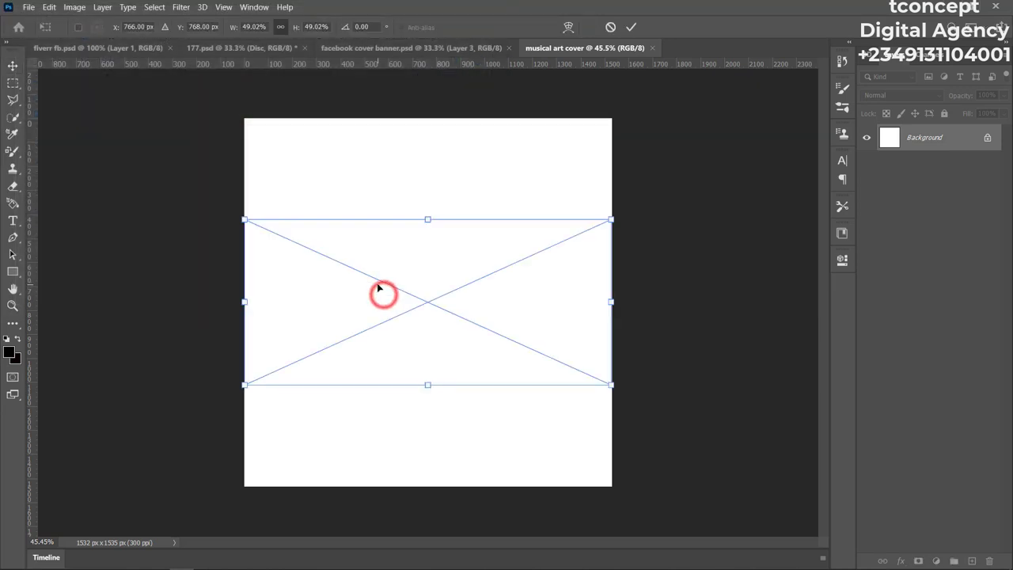
click(632, 27)
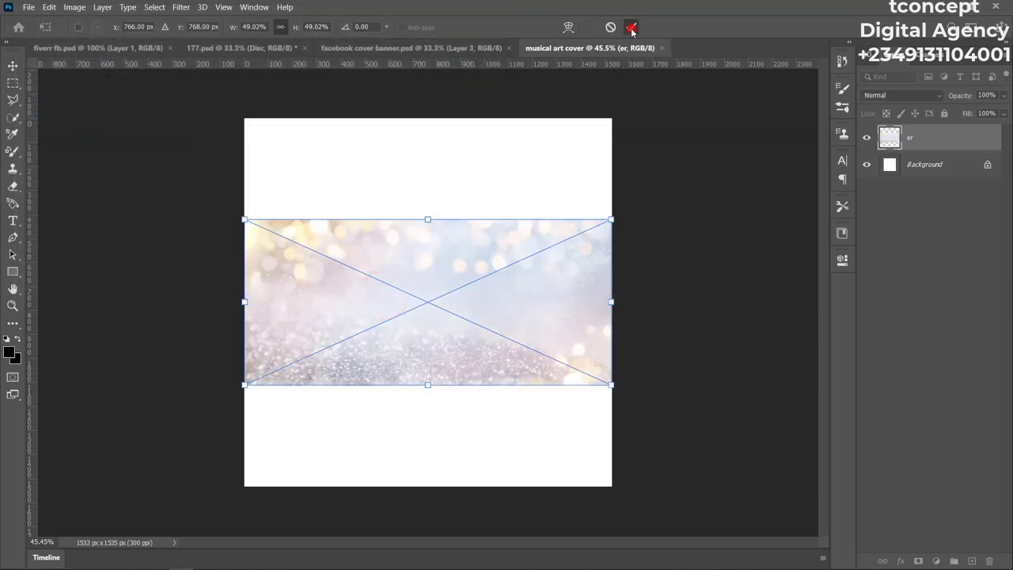
Drag the singer photo and black barcode images from the desktop into the cover, committing both.
click(954, 8)
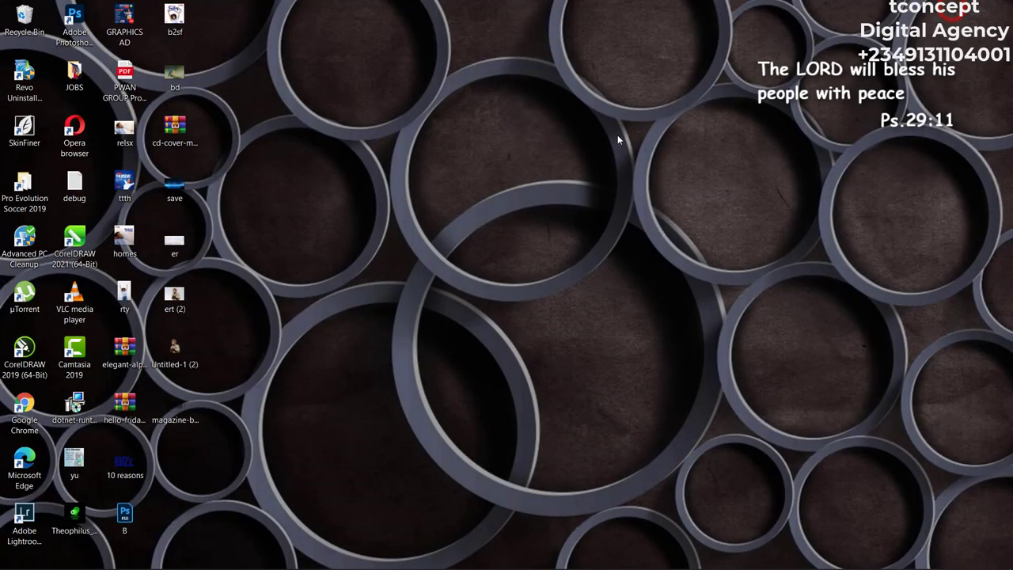
drag(249, 458, 452, 282)
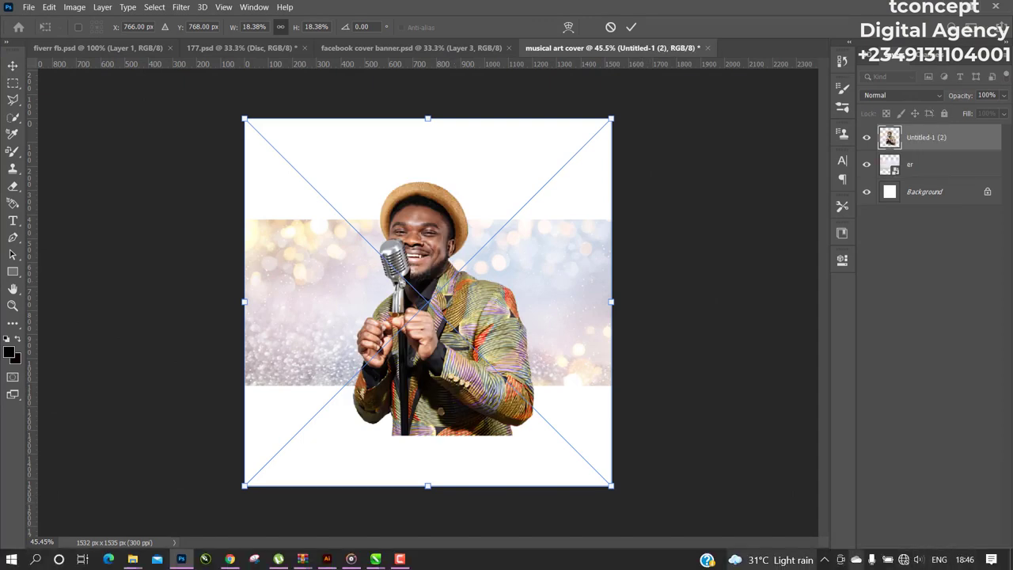
click(631, 27)
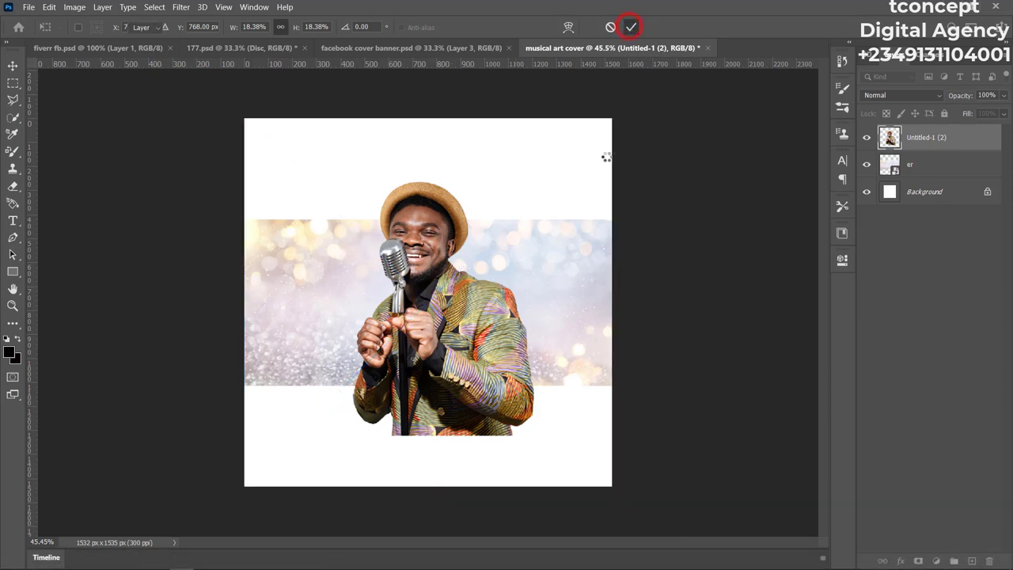
click(631, 28)
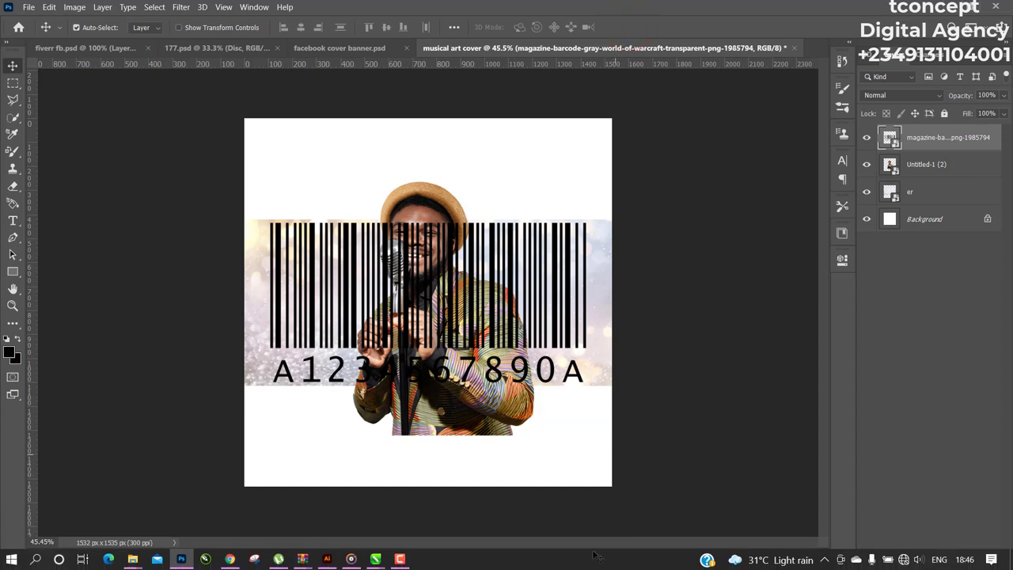
Move the singer photo (Untitled-1 (2)) slightly higher on the canvas.
click(396, 560)
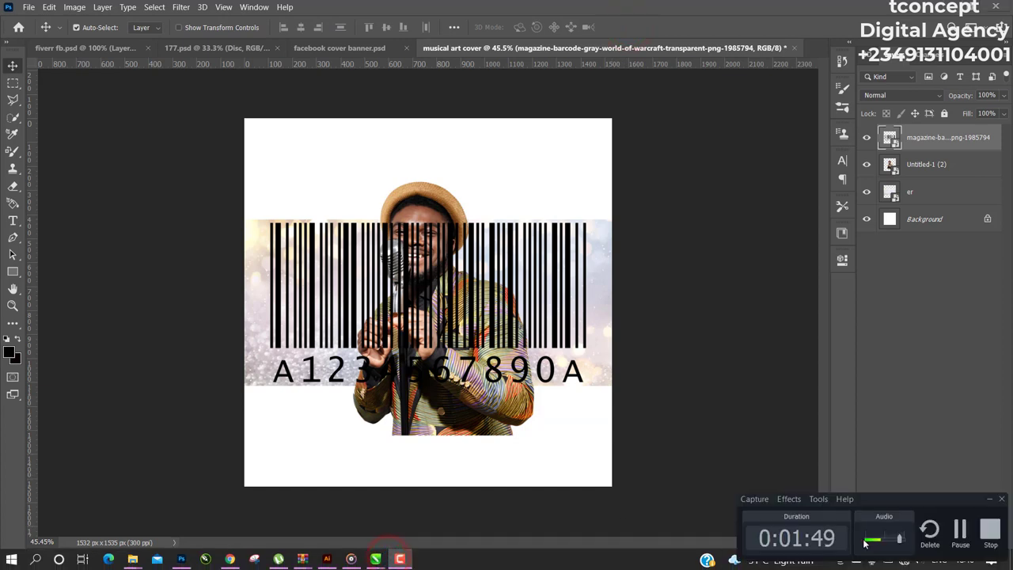
click(962, 539)
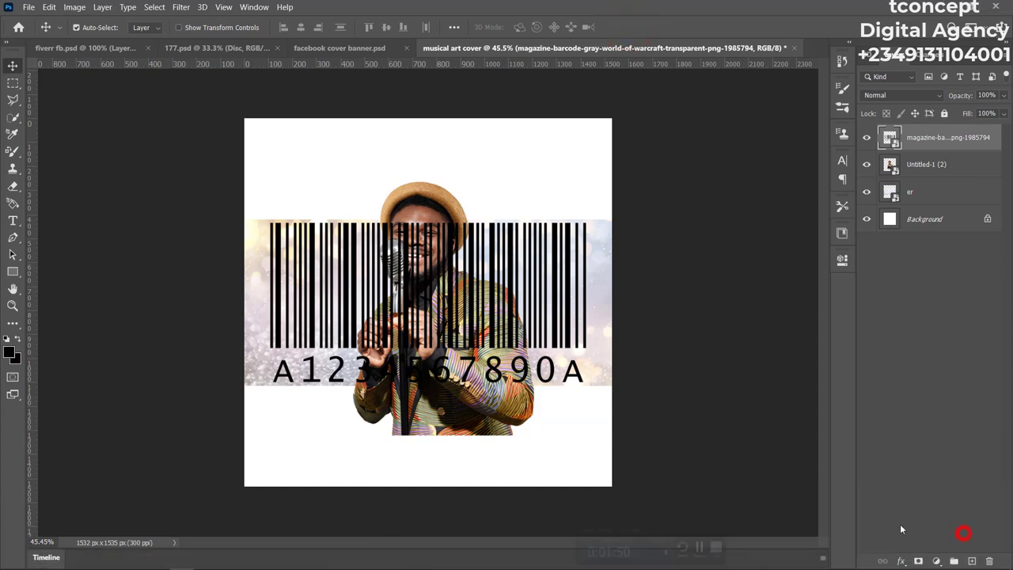
mouse_move(425, 274)
mouse_down()
mouse_move(429, 304)
mouse_move(429, 255)
mouse_up()
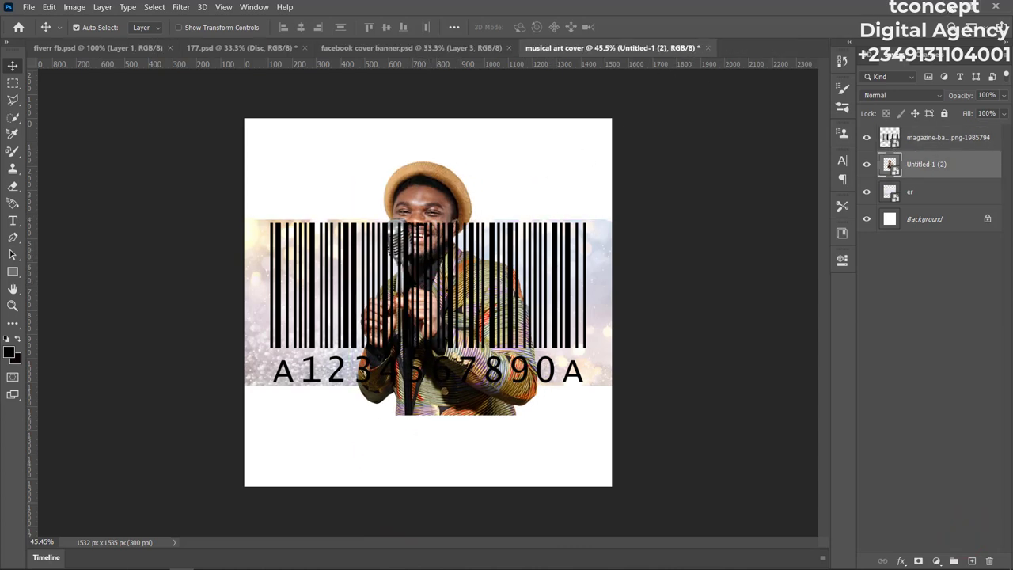
click(952, 7)
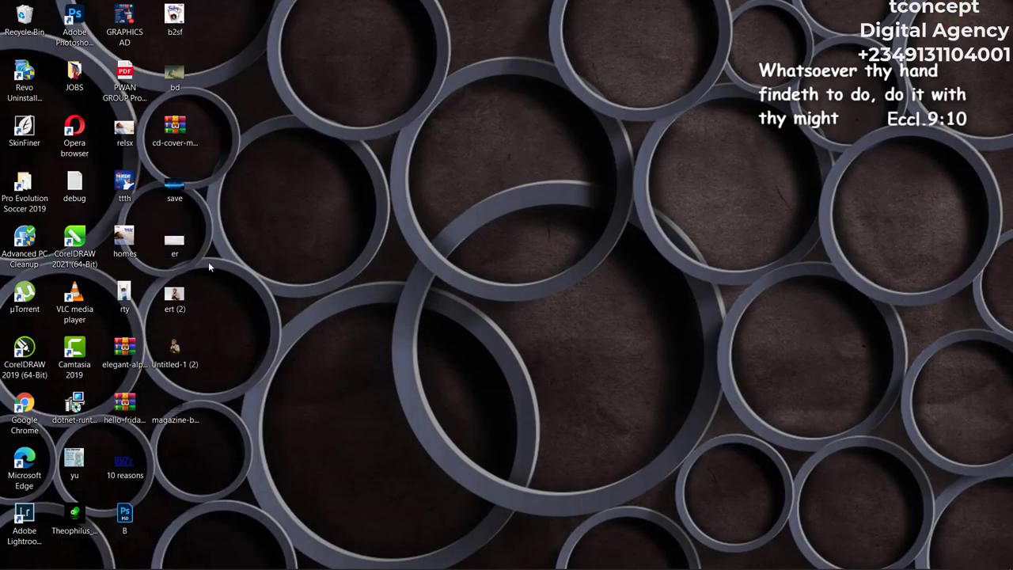
Drag the blue 'save' barcode image from the desktop into the cover and commit it.
drag(175, 185, 388, 319)
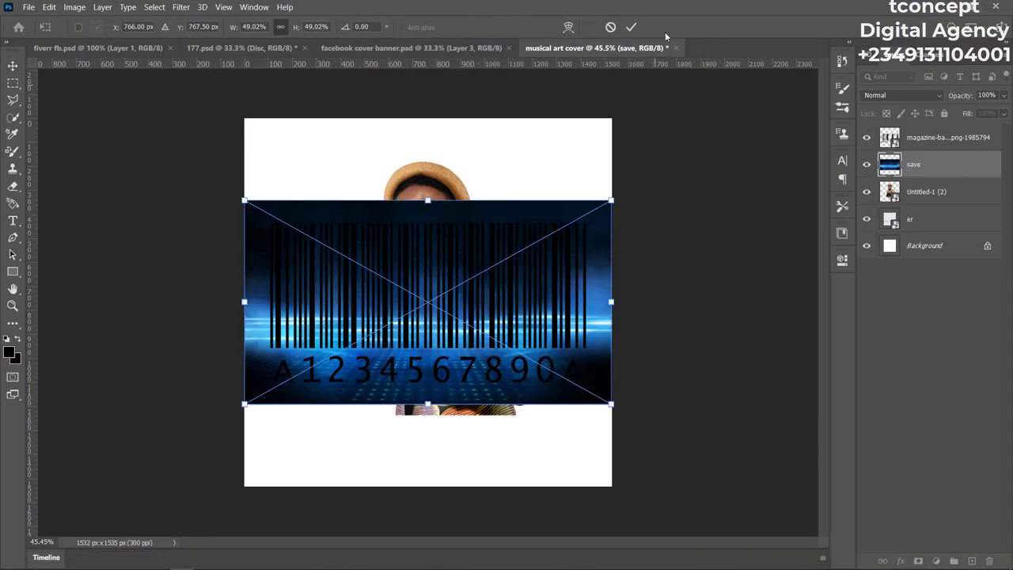
click(631, 27)
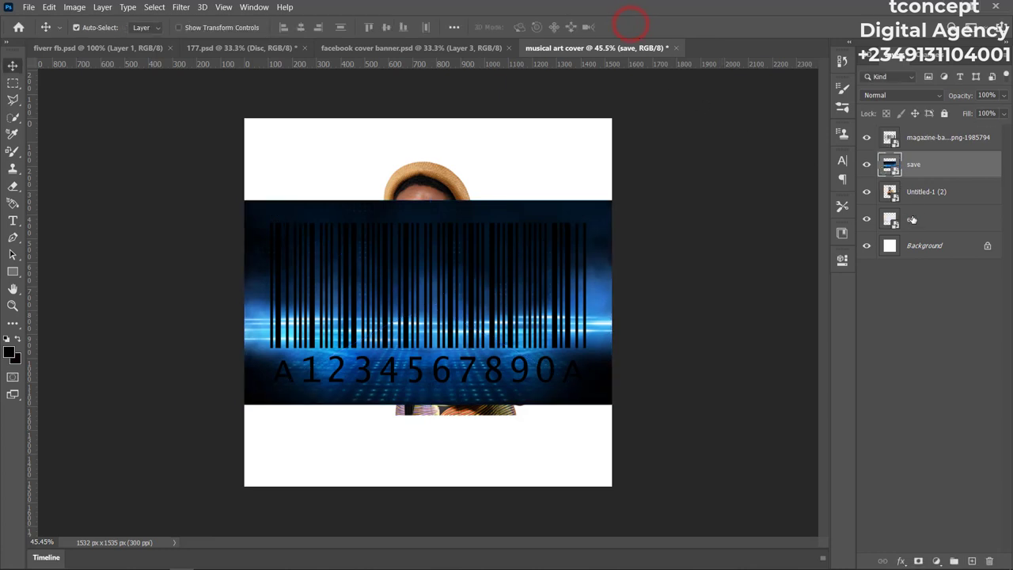
Rasterize the 'save' and 'Untitled-1 (2)' layers.
right_click(929, 167)
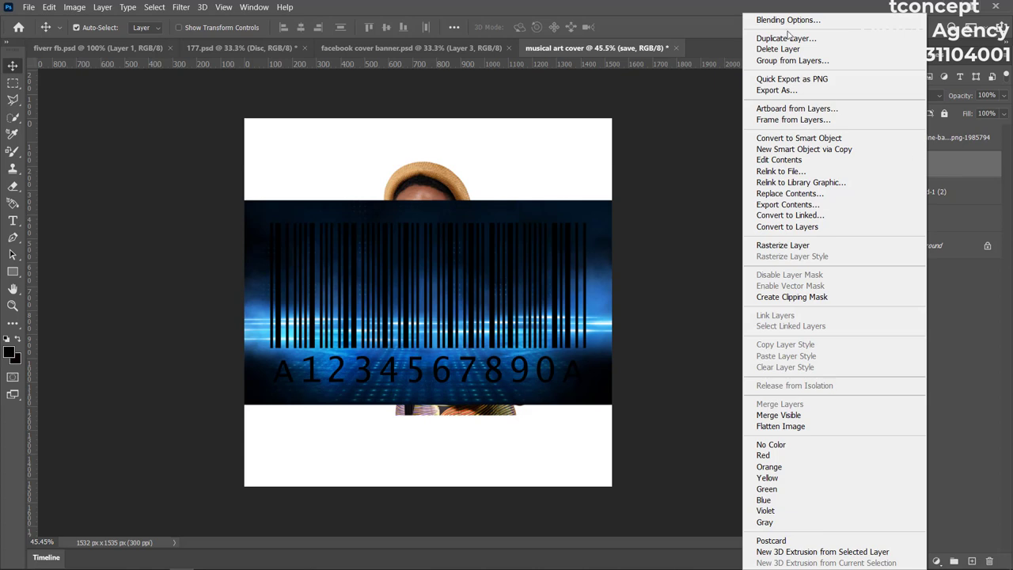
click(789, 249)
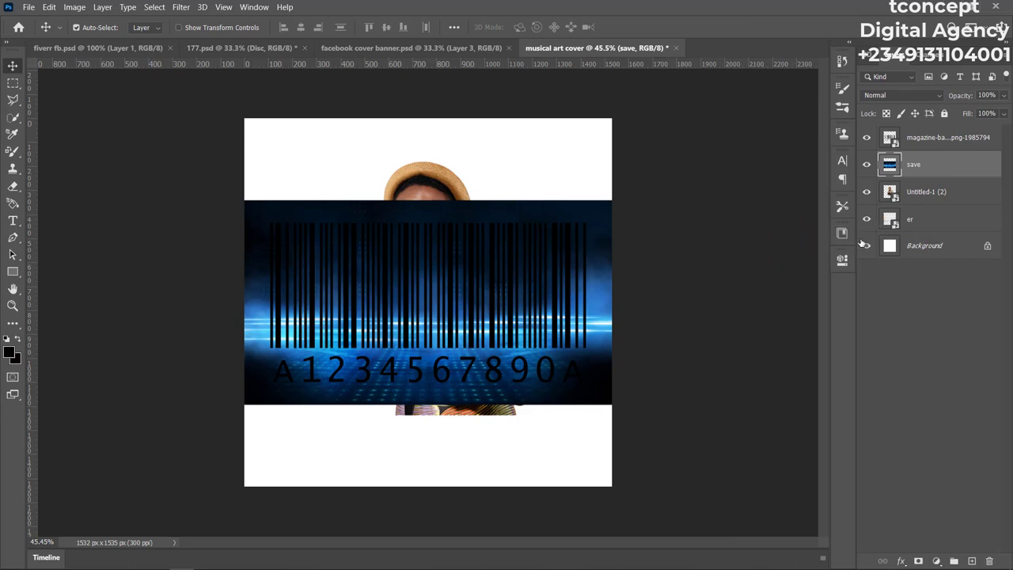
click(931, 195)
right_click(930, 193)
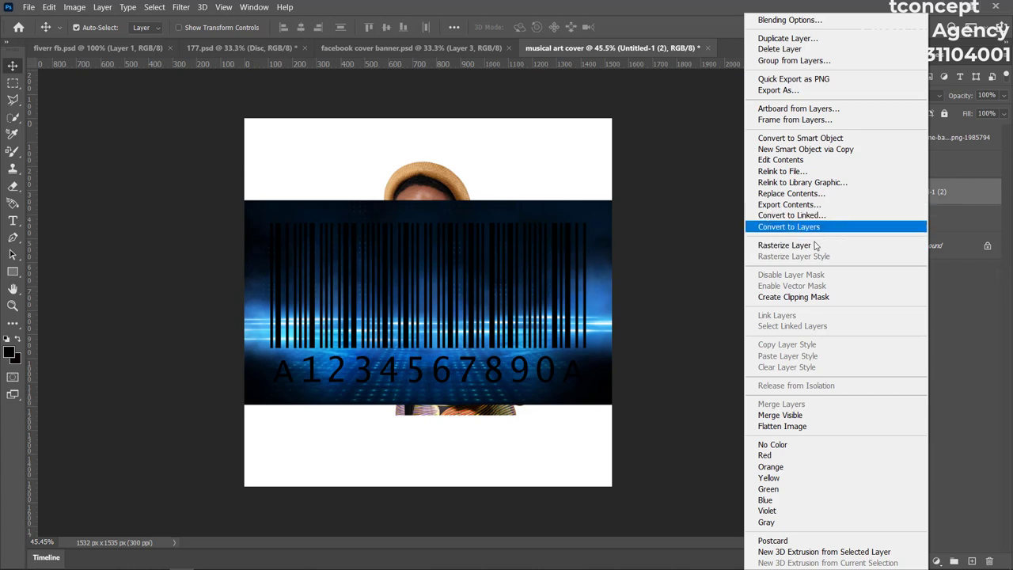
click(801, 247)
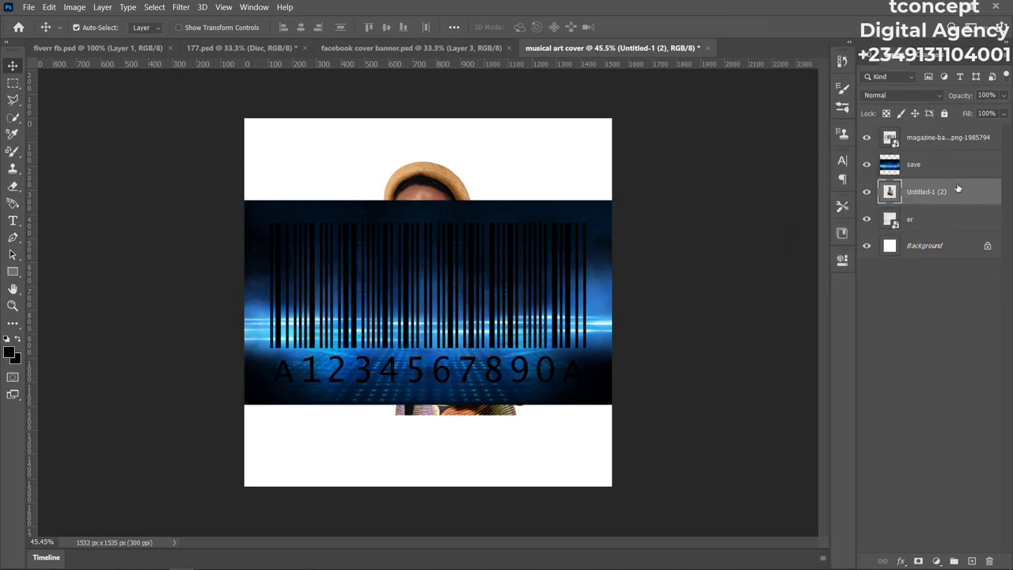
Hide the singer, blue barcode and black barcode layers, leaving only the 'er' bokeh visible.
click(925, 220)
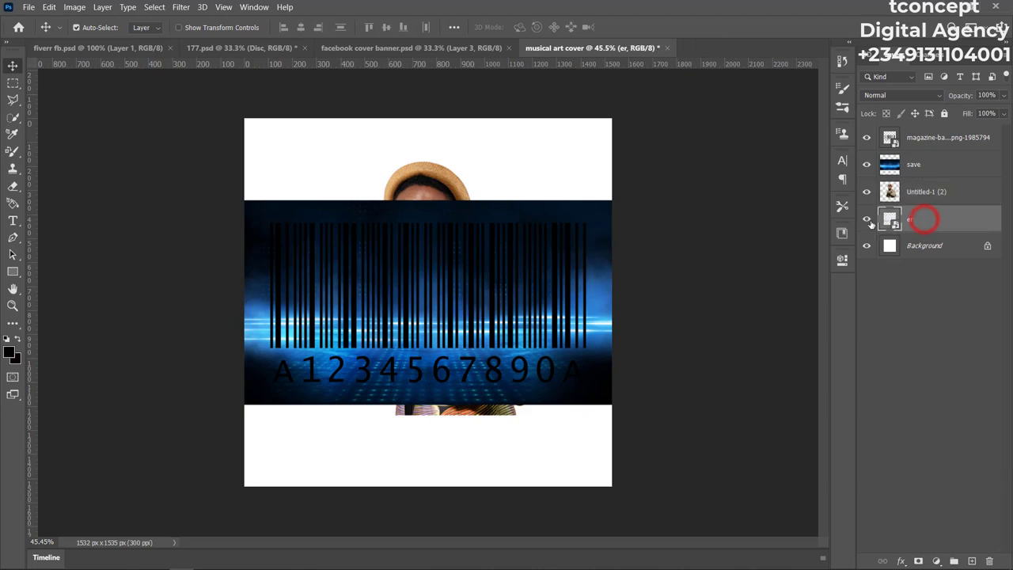
click(866, 219)
click(866, 219)
click(867, 191)
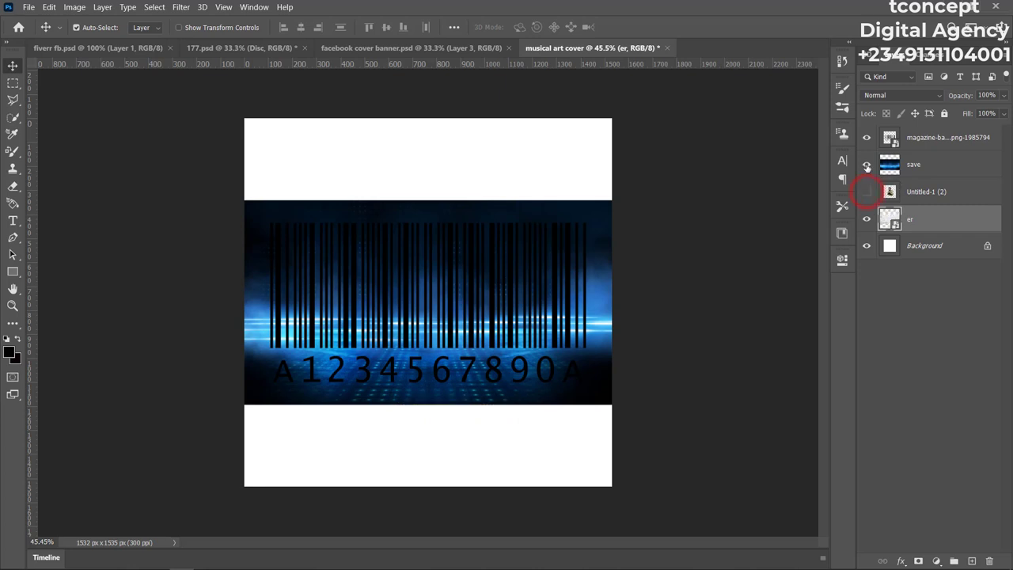
click(867, 164)
click(868, 138)
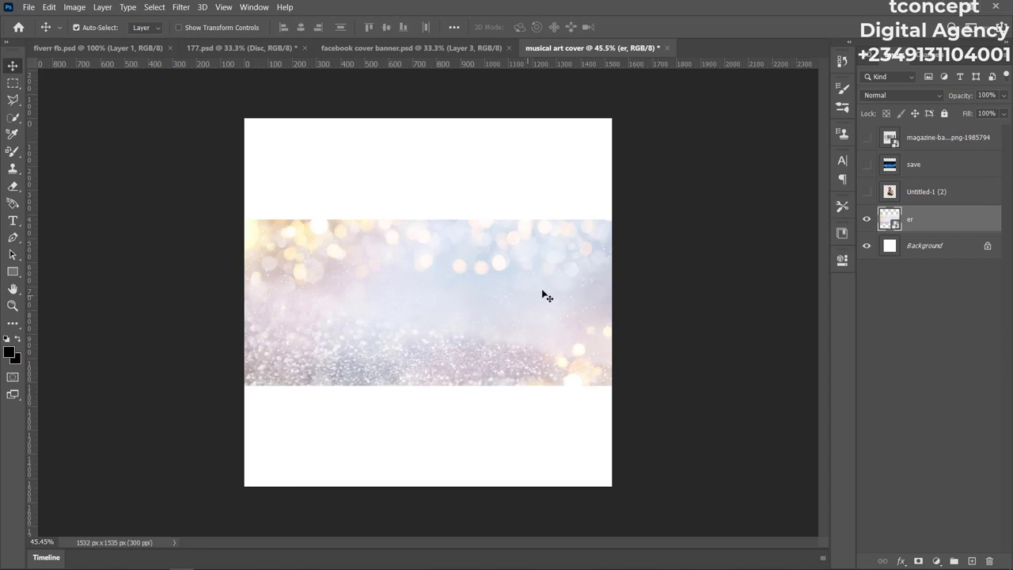
Free-transform the 'er' bokeh layer larger from its corners and commit.
click(389, 313)
key(ctrl)
key(ctrl+t)
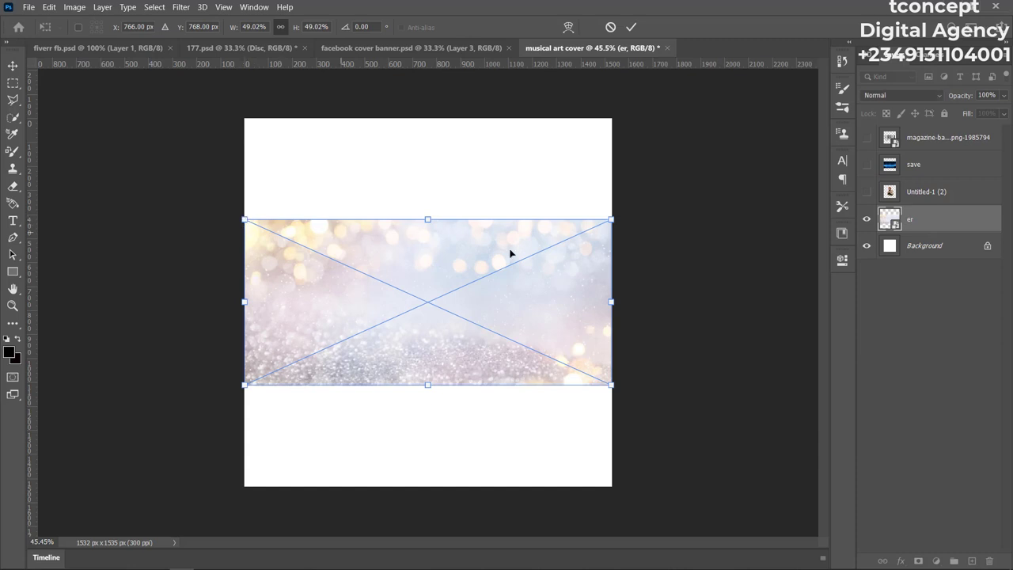
drag(244, 219, 138, 171)
drag(611, 385, 700, 425)
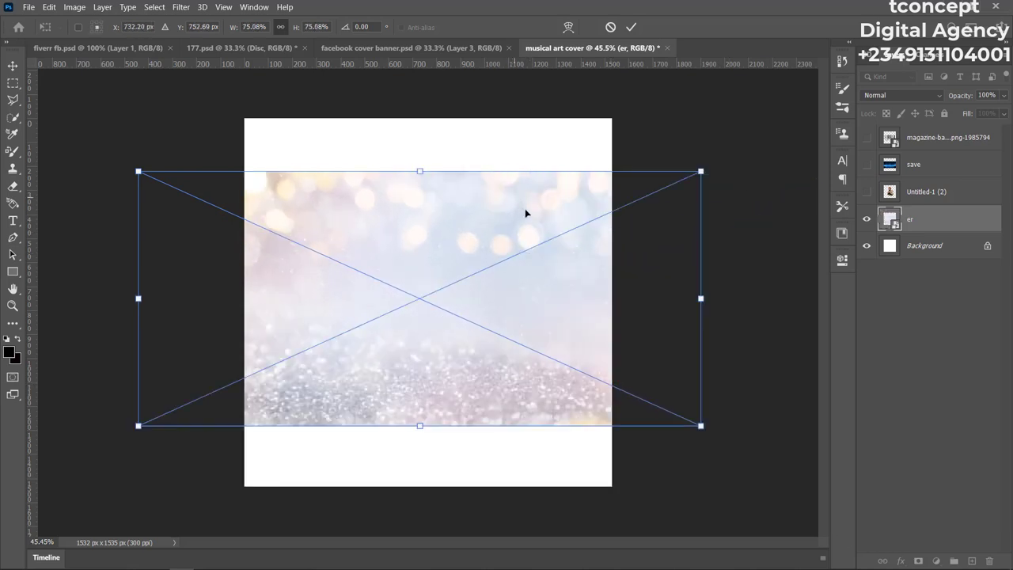
click(631, 27)
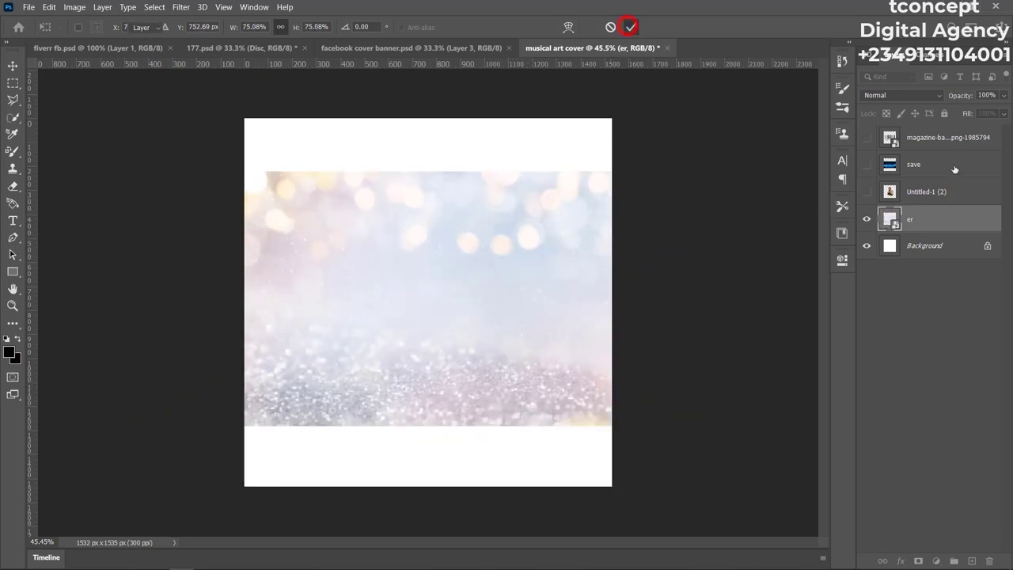
Rasterize the 'er' layer, then convert it back to a smart object.
right_click(938, 221)
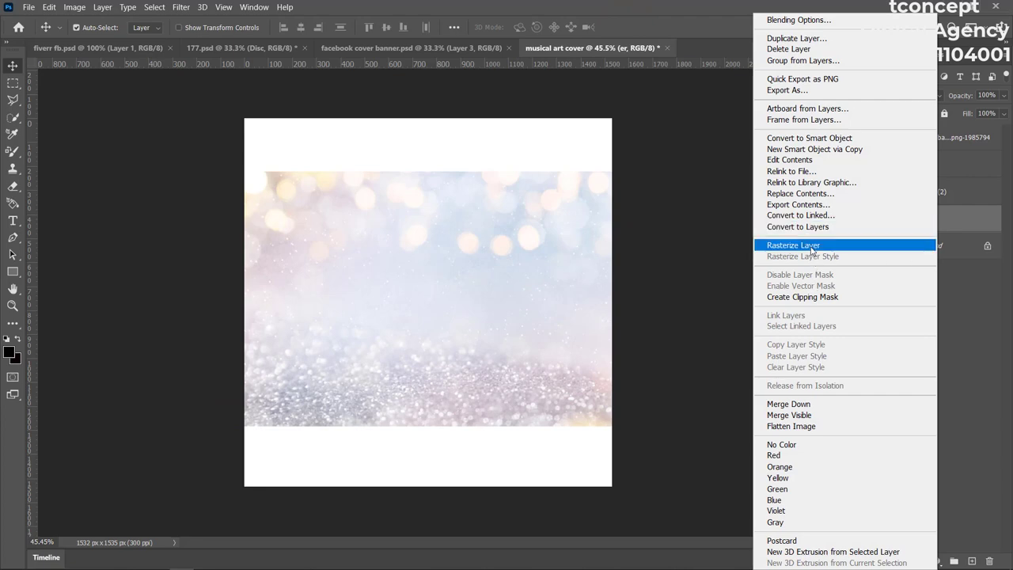
click(811, 247)
right_click(932, 219)
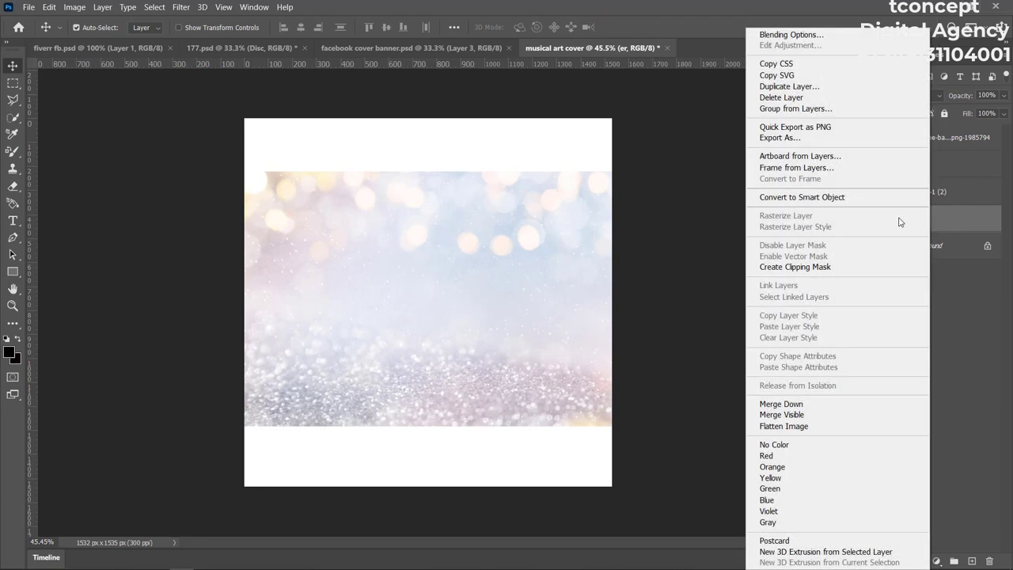
click(819, 198)
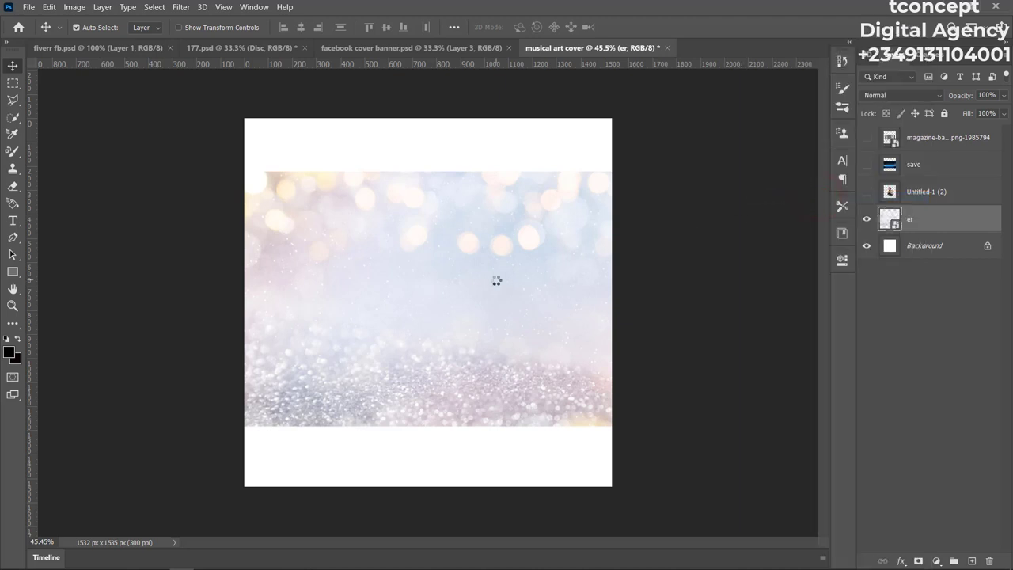
Transform the bokeh again, stretching it past all canvas edges so no white shows.
click(464, 253)
key(ctrl+t)
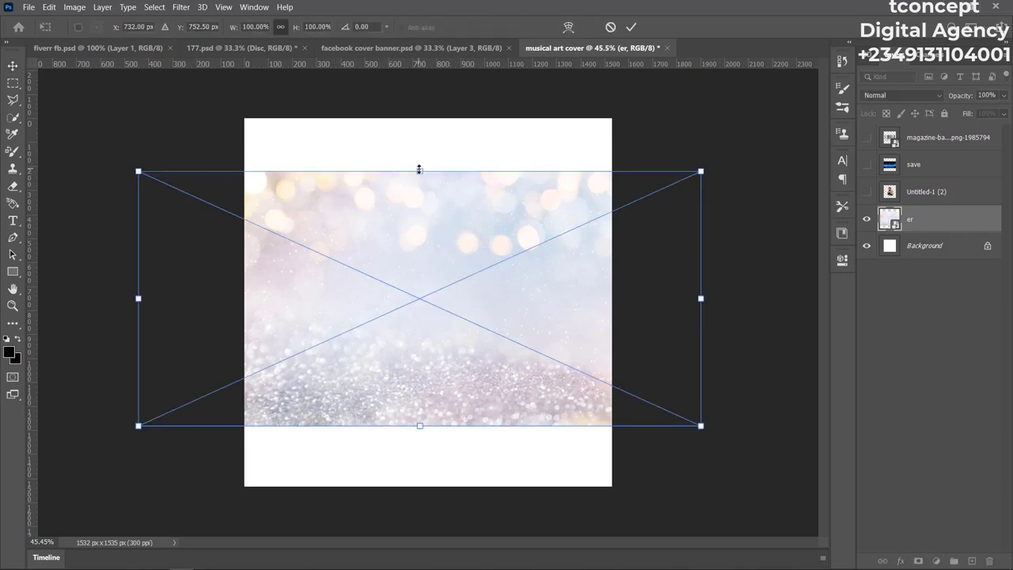
drag(421, 171, 420, 104)
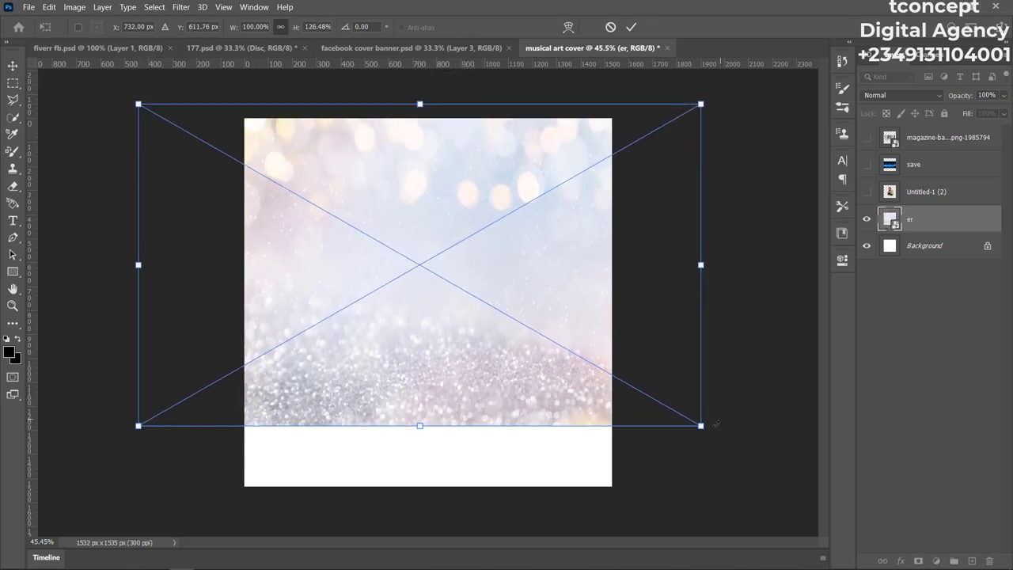
drag(701, 425, 836, 503)
drag(521, 316, 460, 327)
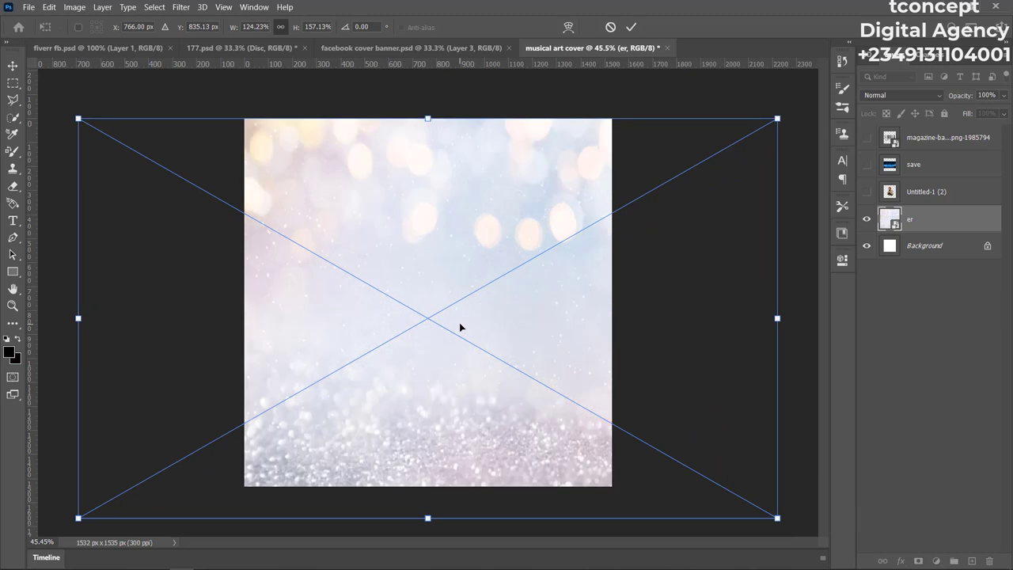
click(631, 27)
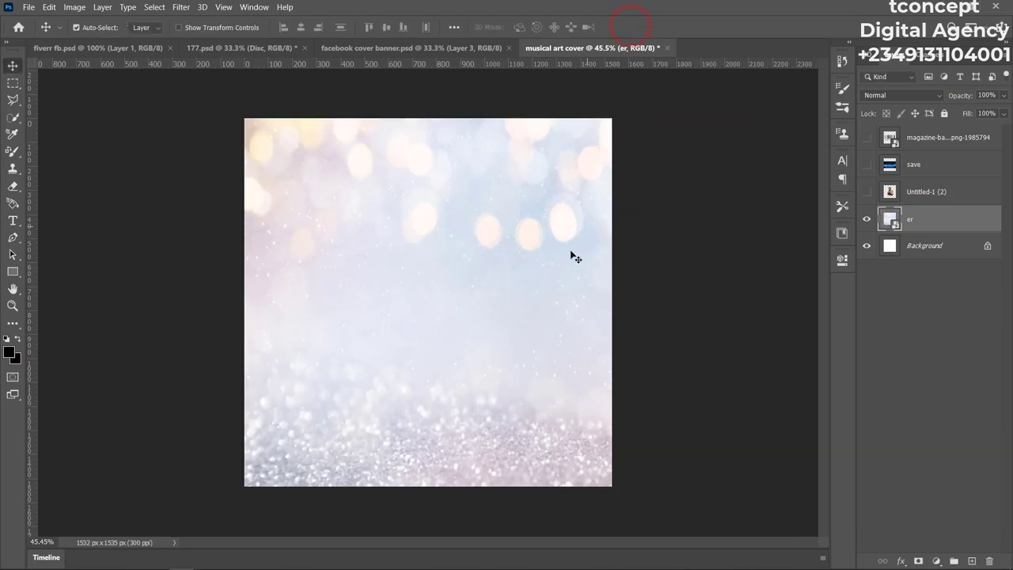
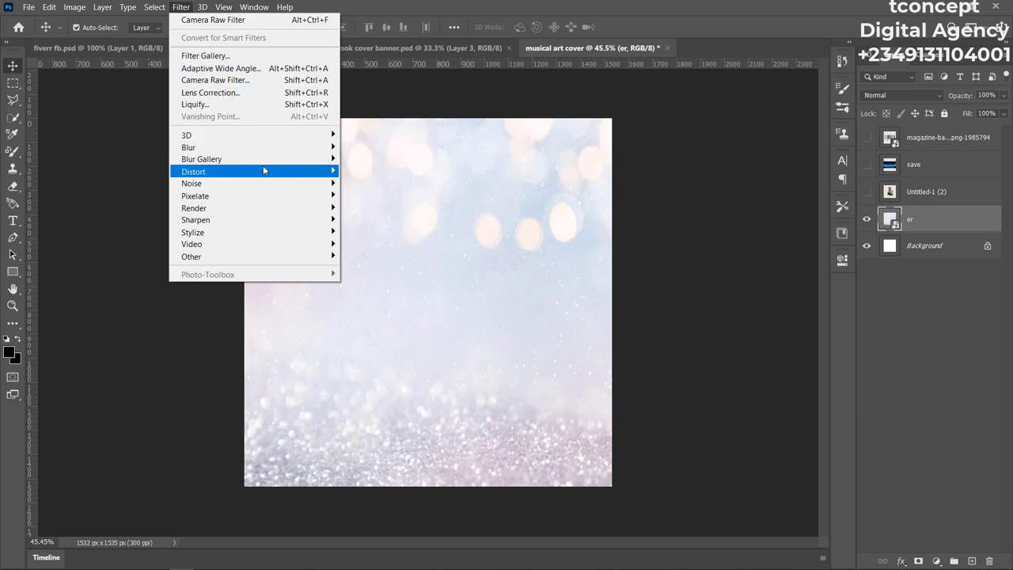
Try a diagonal 20 px tilt-shift blur on the background, then discard it.
mouse_move(314, 161)
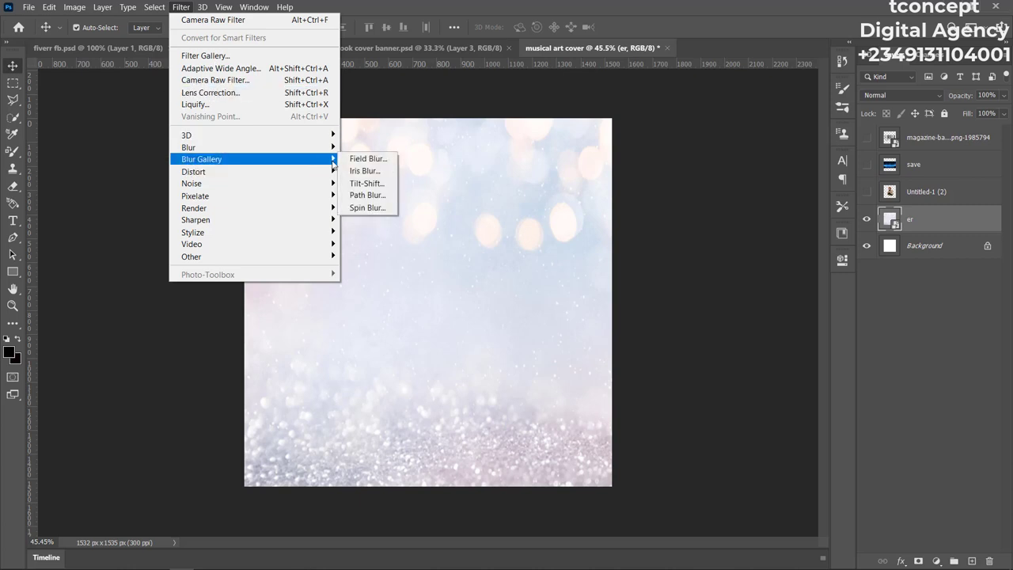
click(379, 183)
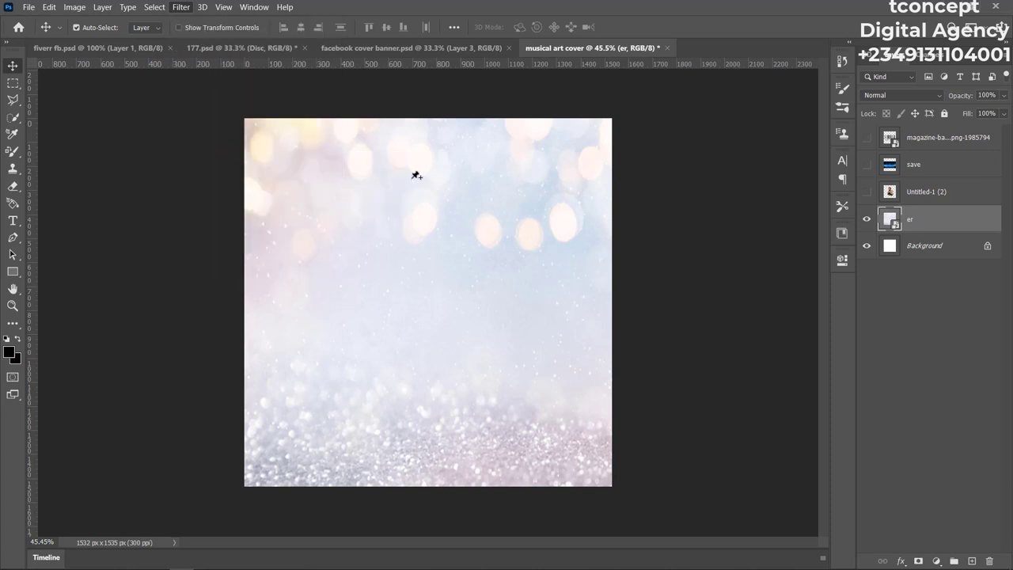
click(410, 231)
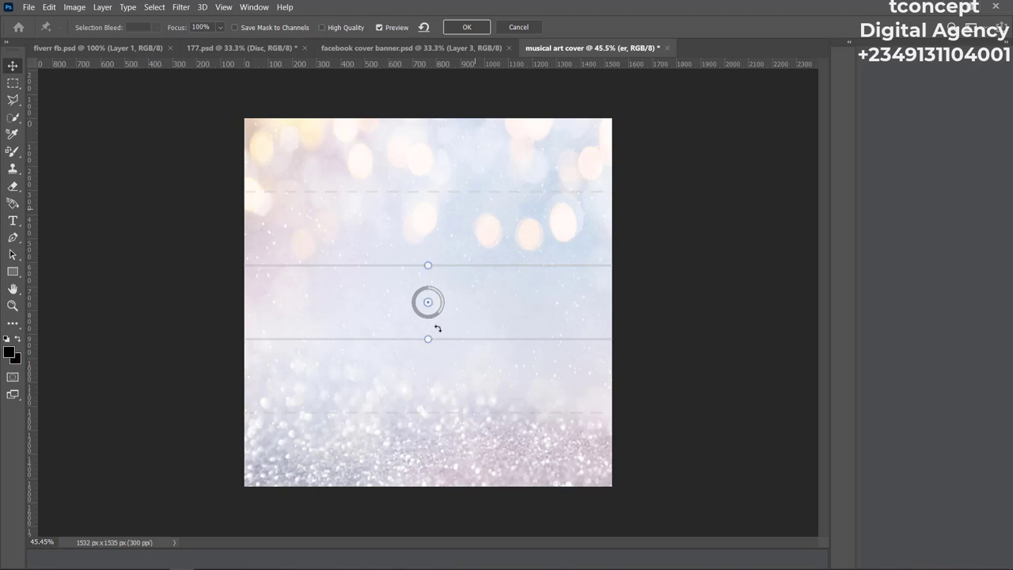
drag(428, 301, 432, 341)
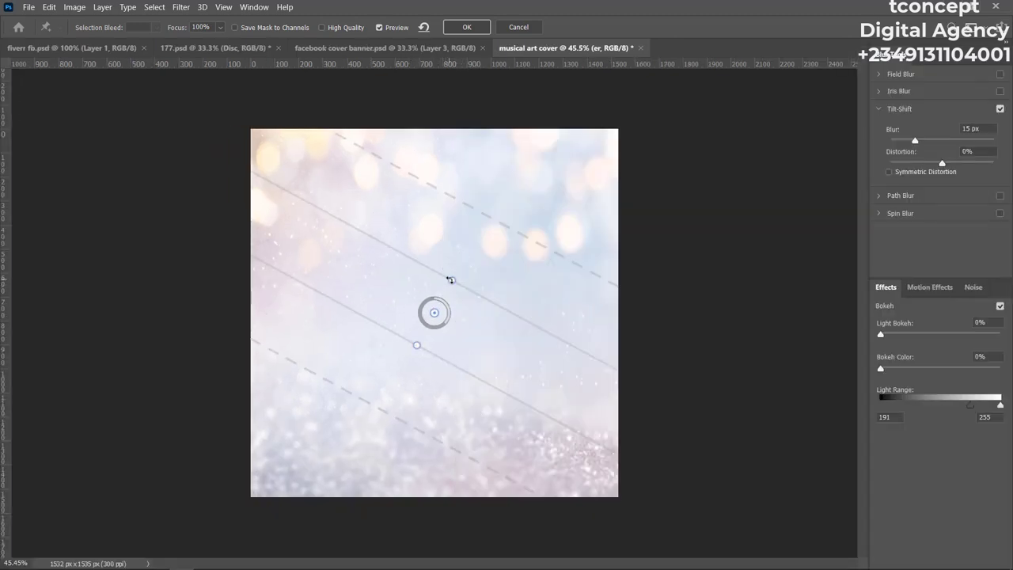
drag(450, 279, 435, 347)
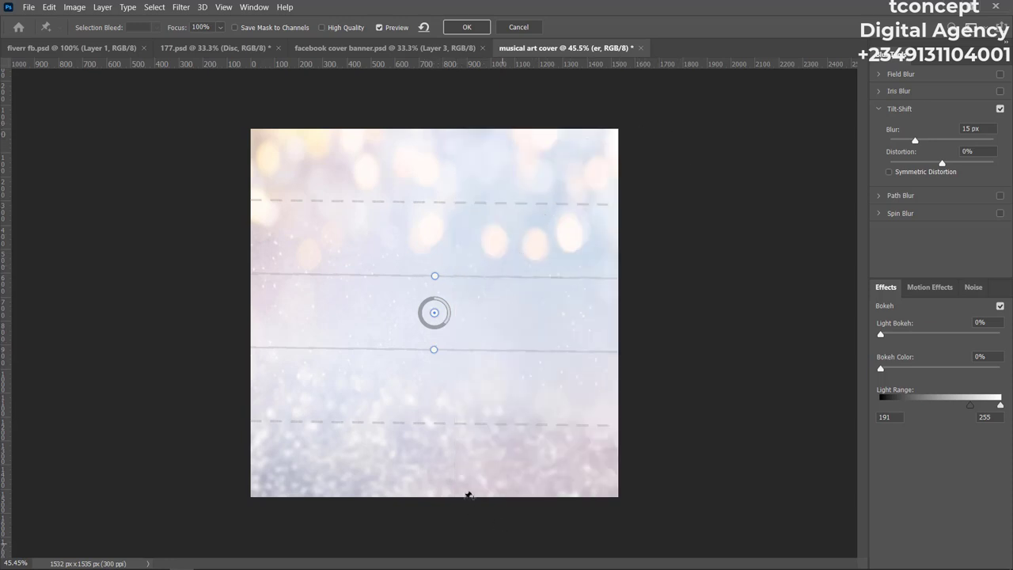
drag(436, 425, 455, 373)
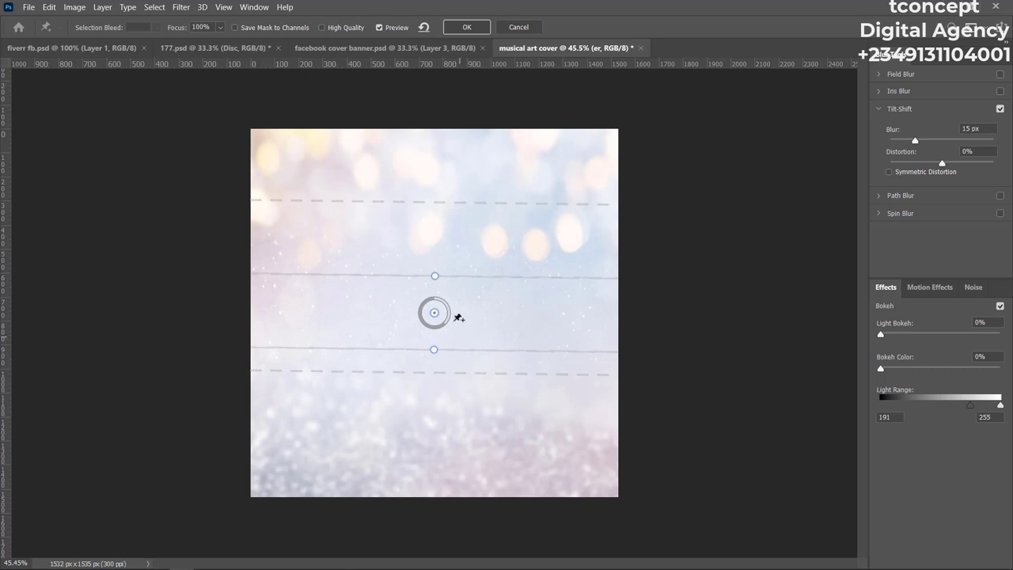
drag(435, 327, 458, 407)
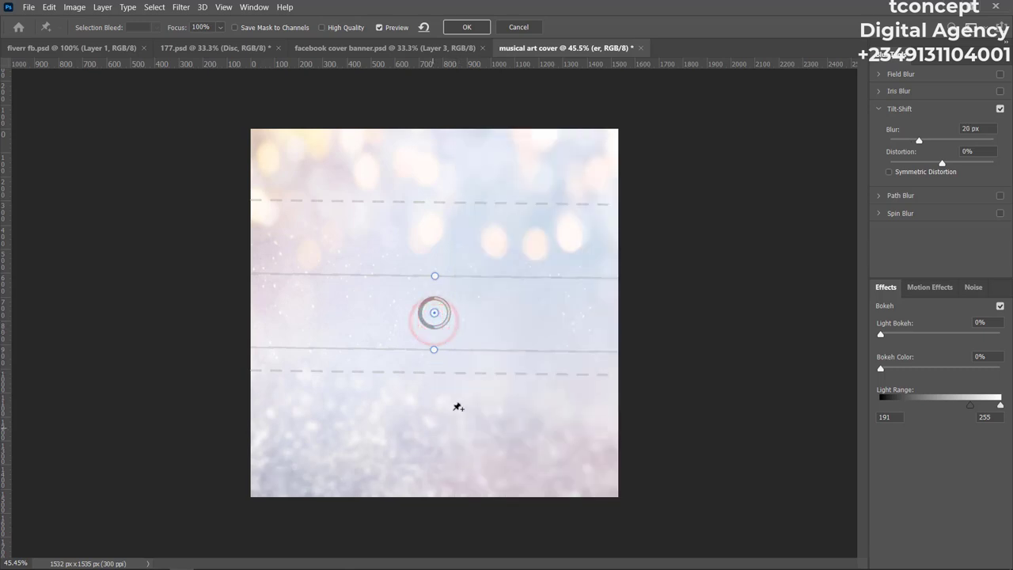
click(520, 27)
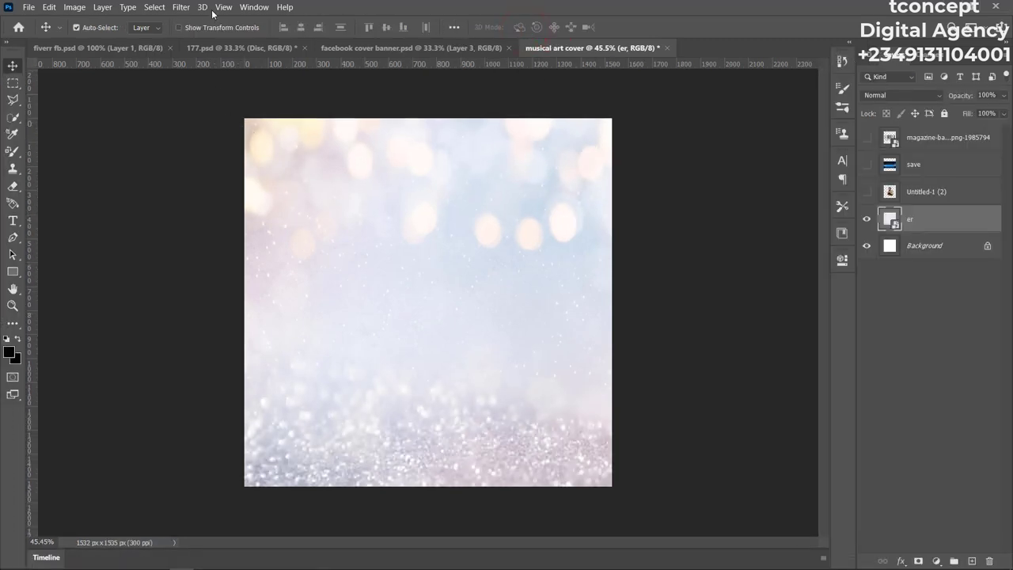
Apply a Gaussian Blur smart filter with a 10-pixel radius to the bokeh background.
click(180, 7)
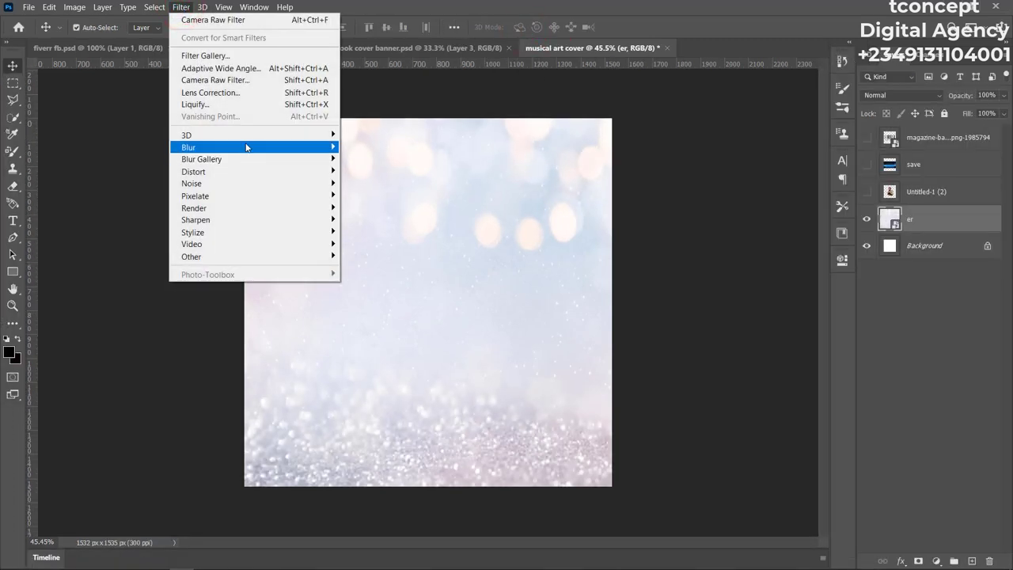
mouse_move(261, 147)
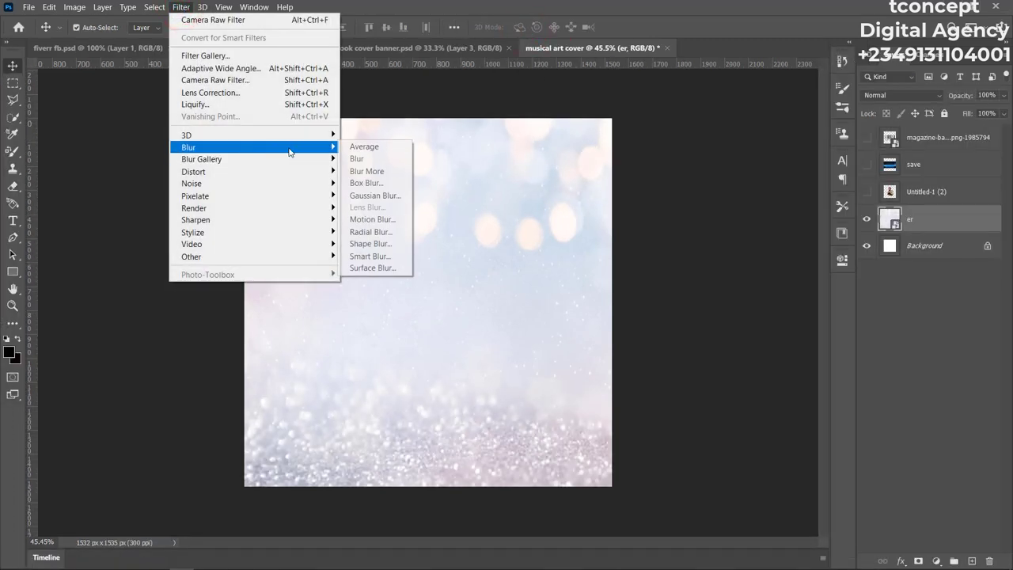
click(388, 196)
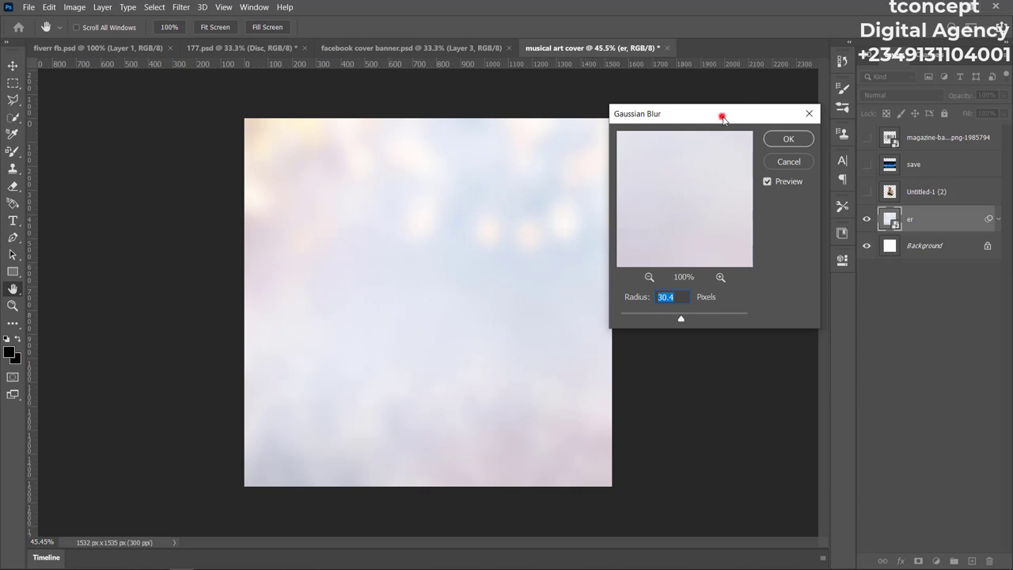
drag(723, 119, 847, 120)
mouse_move(806, 320)
mouse_down()
mouse_move(786, 319)
mouse_move(816, 322)
mouse_move(797, 322)
mouse_up()
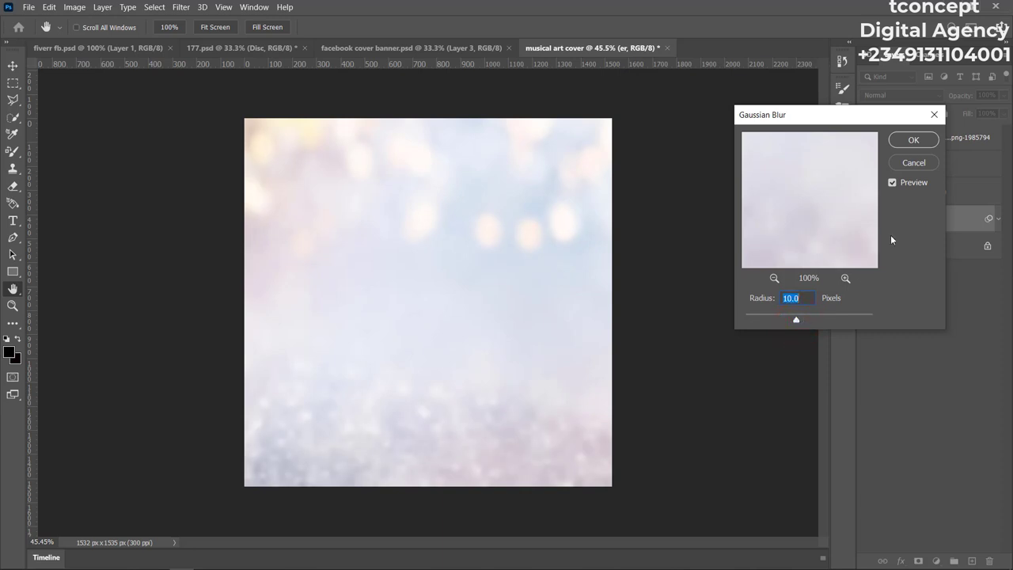
click(914, 140)
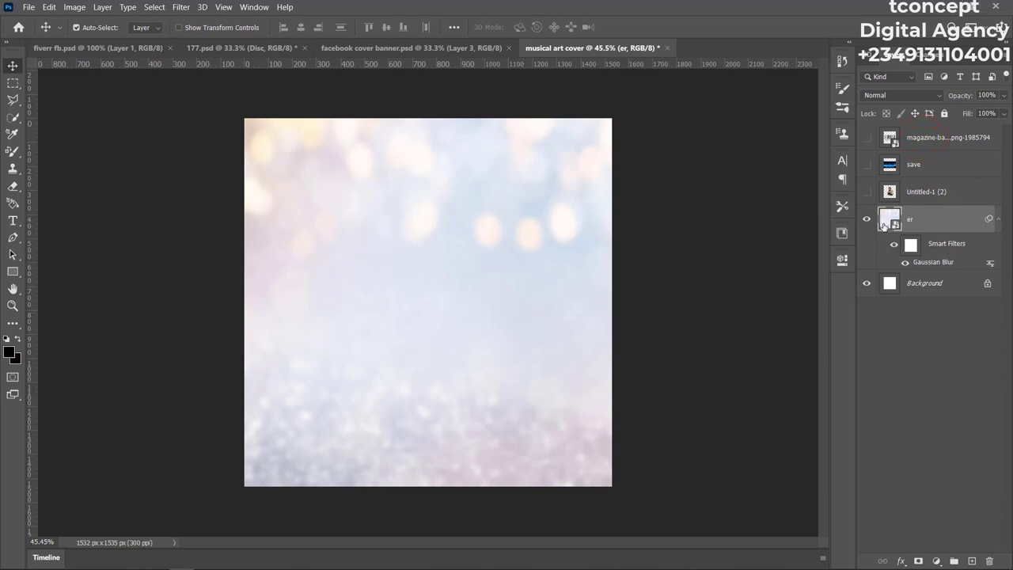
Compare the blur on and off, then make the blue neon 'save' layer visible.
click(894, 247)
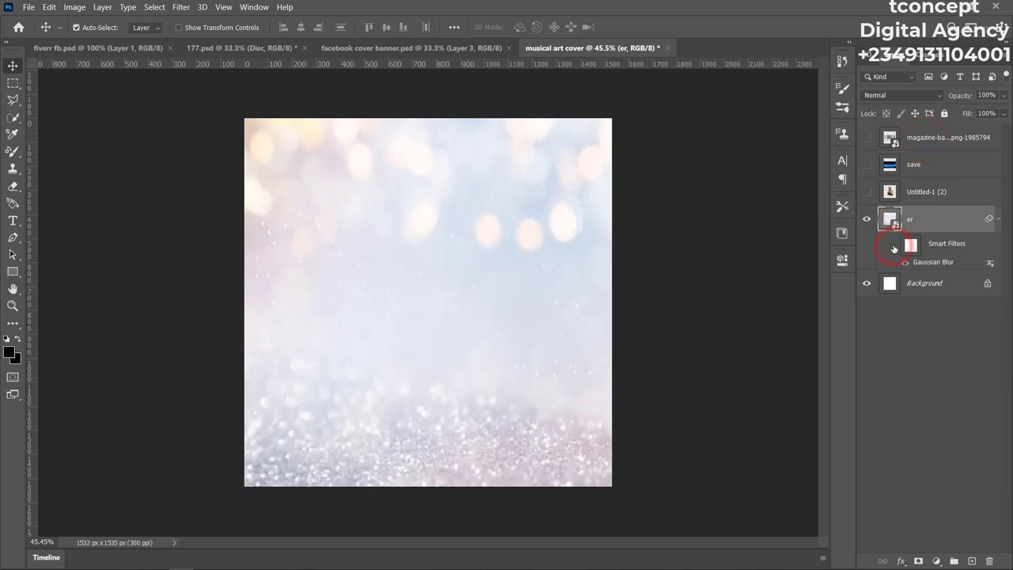
click(893, 247)
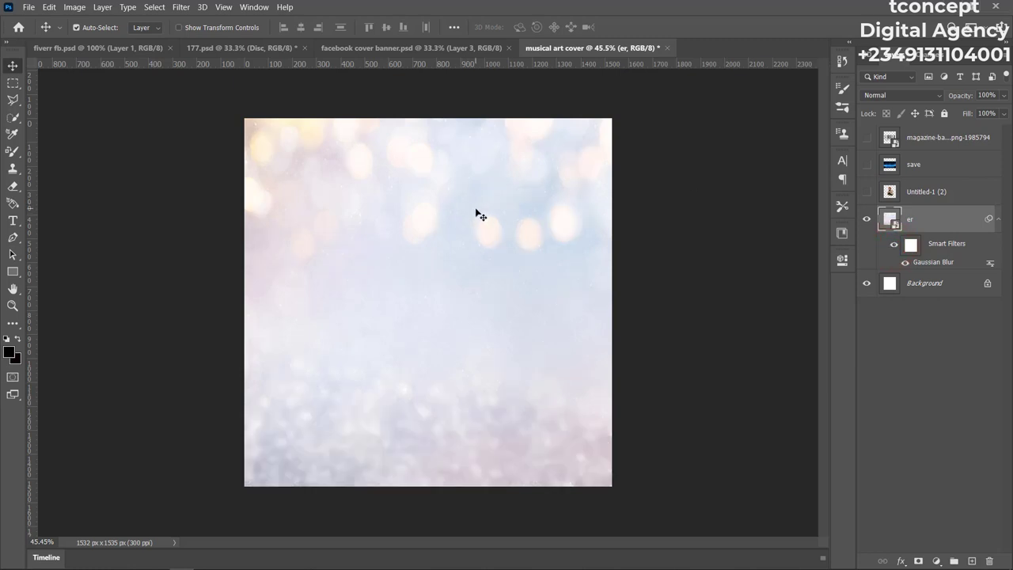
click(866, 164)
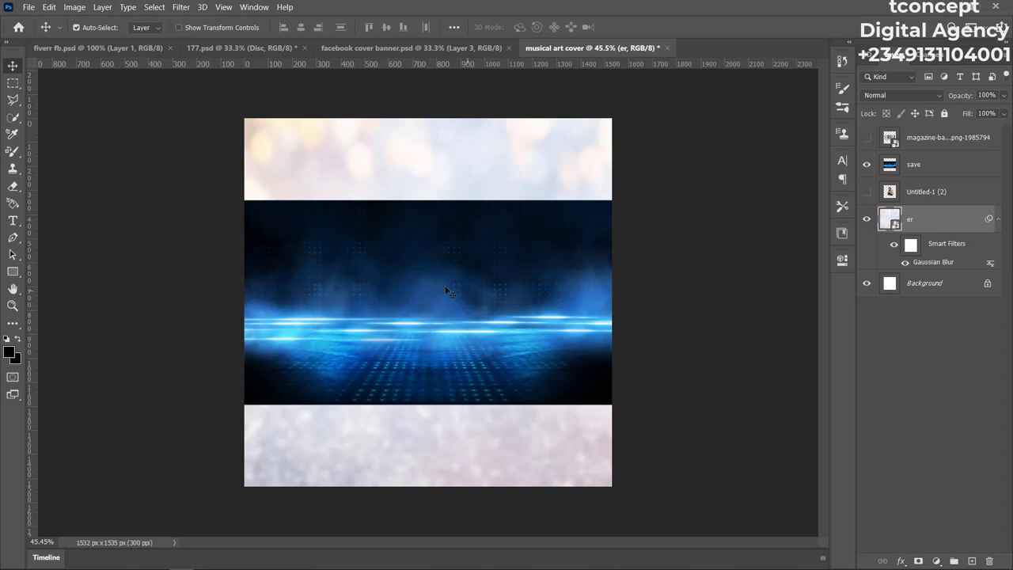
Scale the blue neon 'save' image to about 146% so it spans the cover's width.
mouse_move(422, 283)
mouse_down()
mouse_move(445, 274)
mouse_move(428, 264)
mouse_up()
key(ctrl+t)
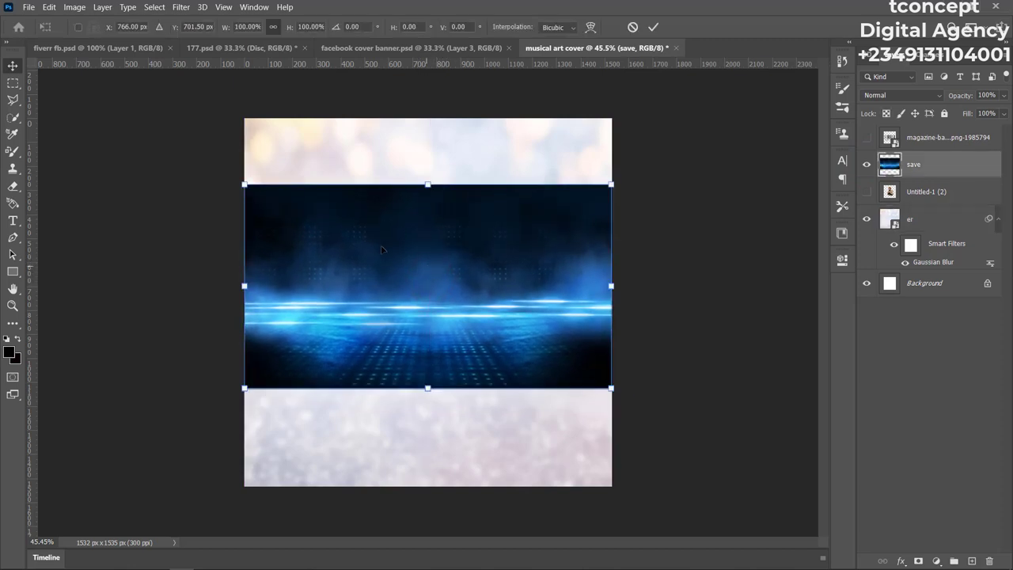
drag(244, 184, 167, 142)
drag(610, 389, 705, 439)
drag(518, 327, 520, 349)
click(653, 27)
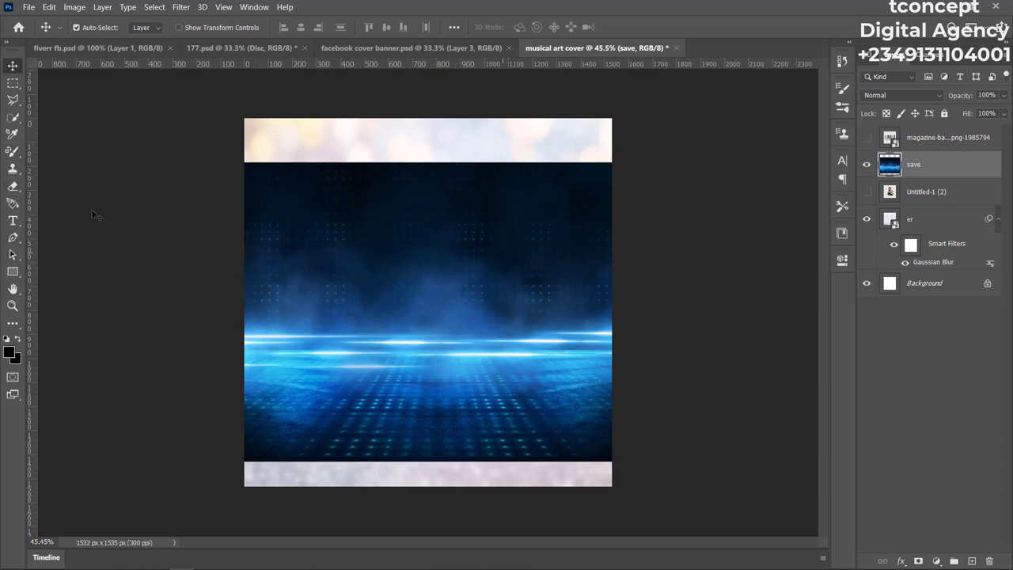
Softly erase the top of the blue image with a roughly 400 px soft eraser.
click(13, 187)
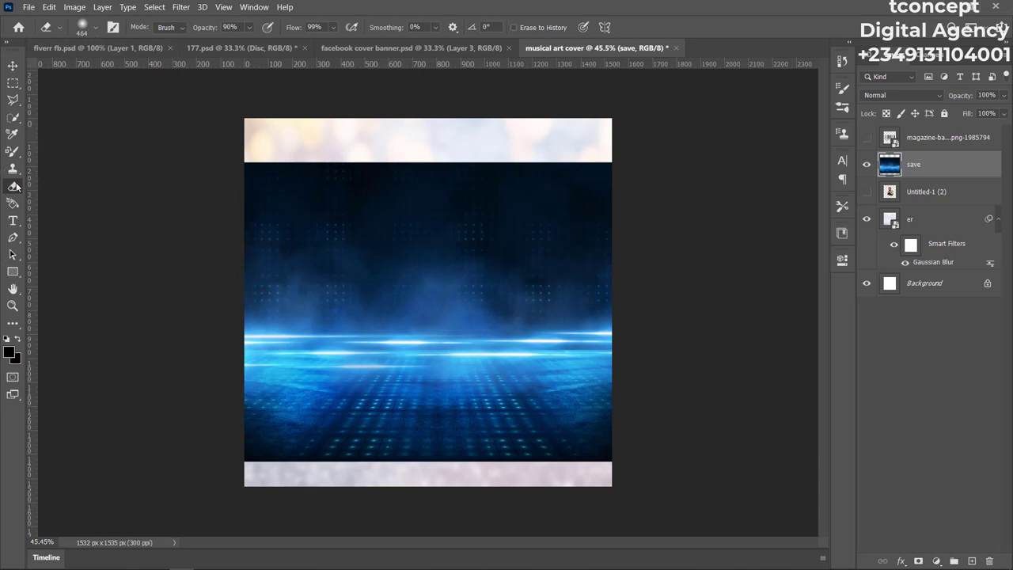
click(96, 27)
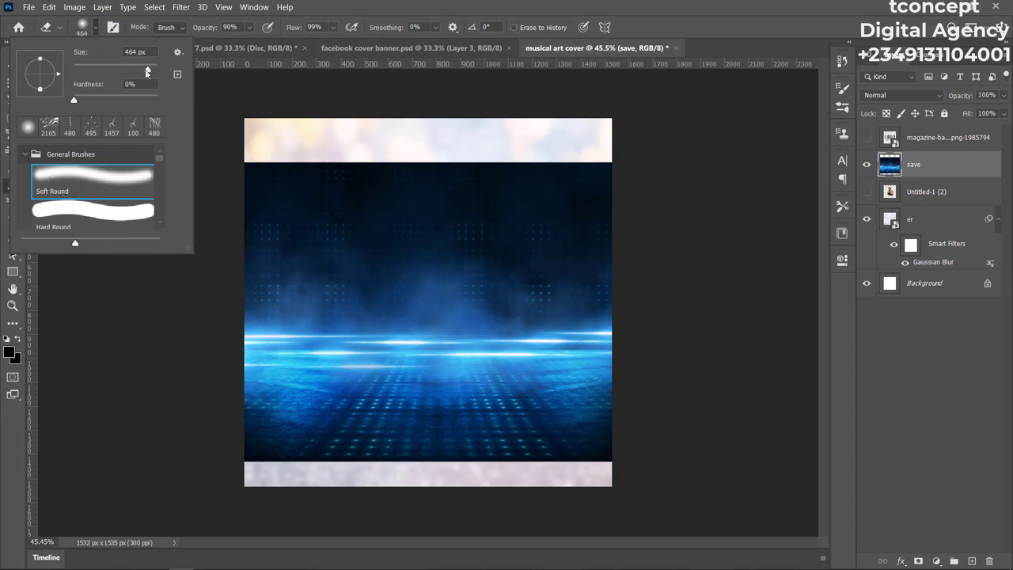
mouse_move(147, 72)
mouse_down()
mouse_move(103, 76)
mouse_move(148, 80)
mouse_move(152, 70)
mouse_up()
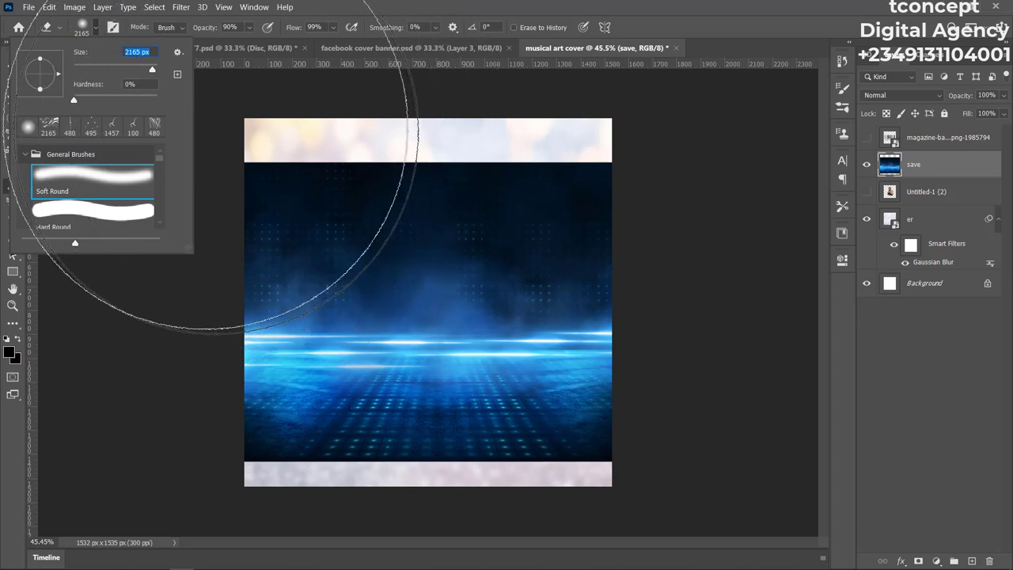
drag(150, 72, 146, 72)
click(245, 163)
mouse_move(261, 171)
mouse_down()
mouse_move(323, 169)
mouse_move(267, 181)
mouse_move(509, 159)
mouse_move(640, 163)
mouse_move(437, 150)
mouse_move(436, 75)
mouse_move(549, 140)
mouse_move(694, 158)
mouse_up()
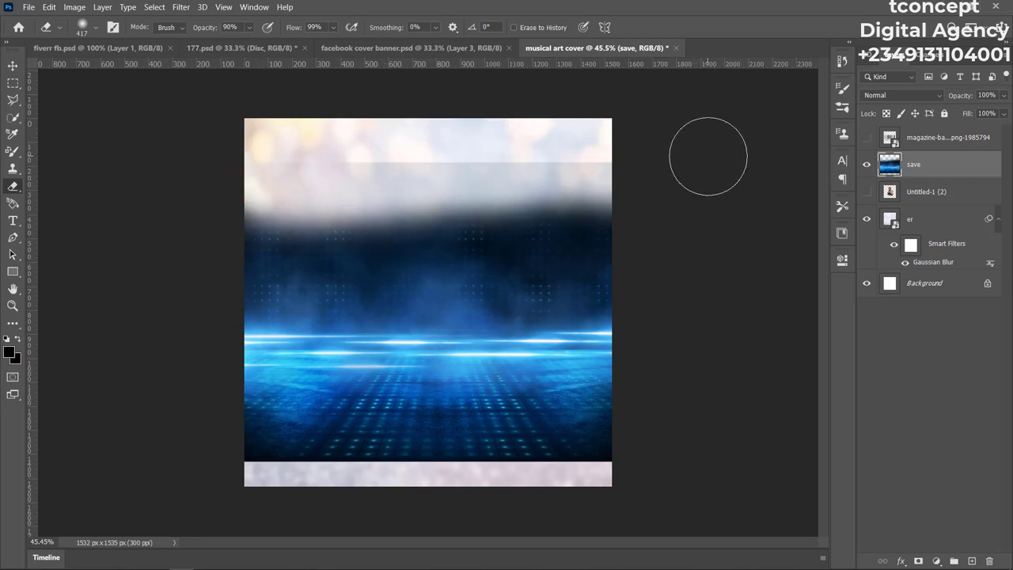
mouse_move(375, 119)
mouse_down()
mouse_move(468, 123)
mouse_move(457, 114)
mouse_move(421, 125)
mouse_move(466, 145)
mouse_move(324, 134)
mouse_move(547, 136)
mouse_up()
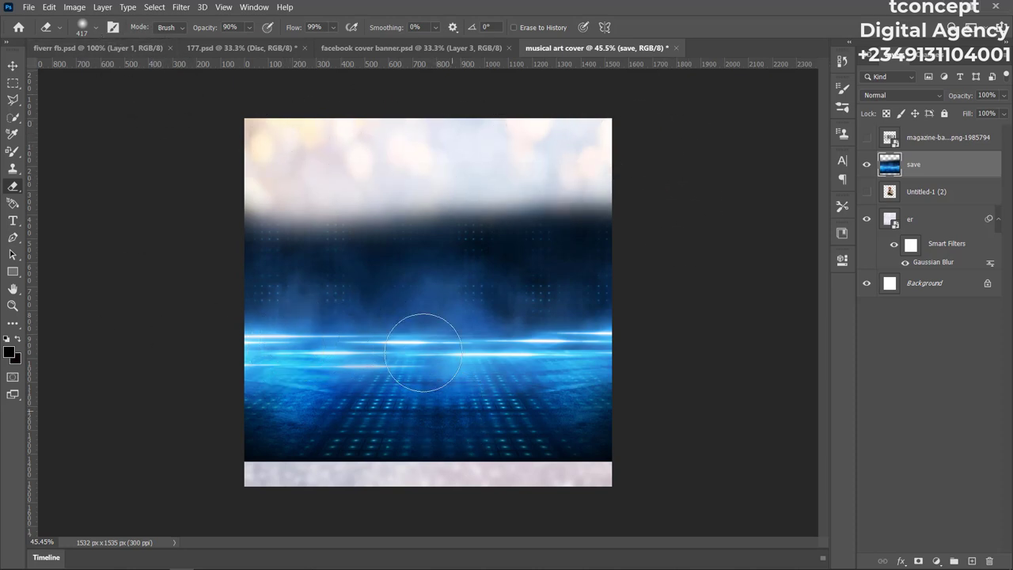
With a smaller eraser, fade the lower part and dark top band of the blue image.
click(95, 28)
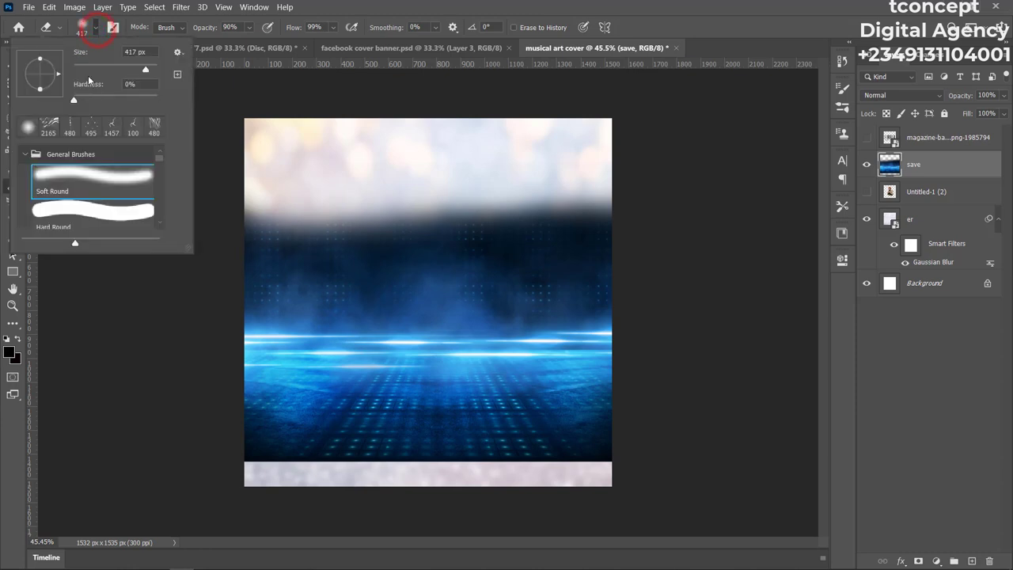
drag(148, 69, 153, 73)
mouse_move(365, 491)
mouse_down()
mouse_move(356, 502)
mouse_move(414, 536)
mouse_move(551, 485)
mouse_up()
drag(605, 445, 615, 445)
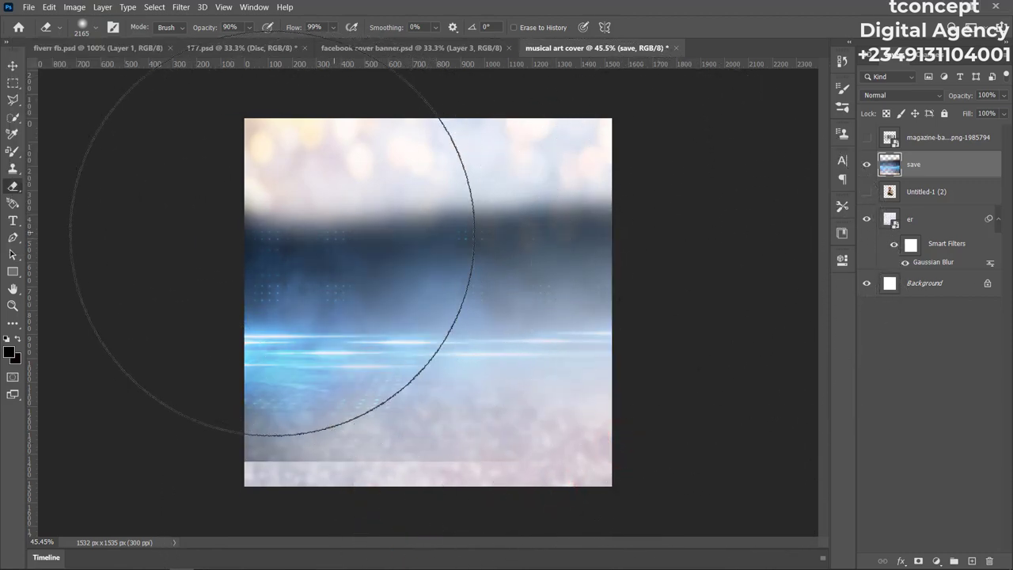
click(273, 142)
click(400, 140)
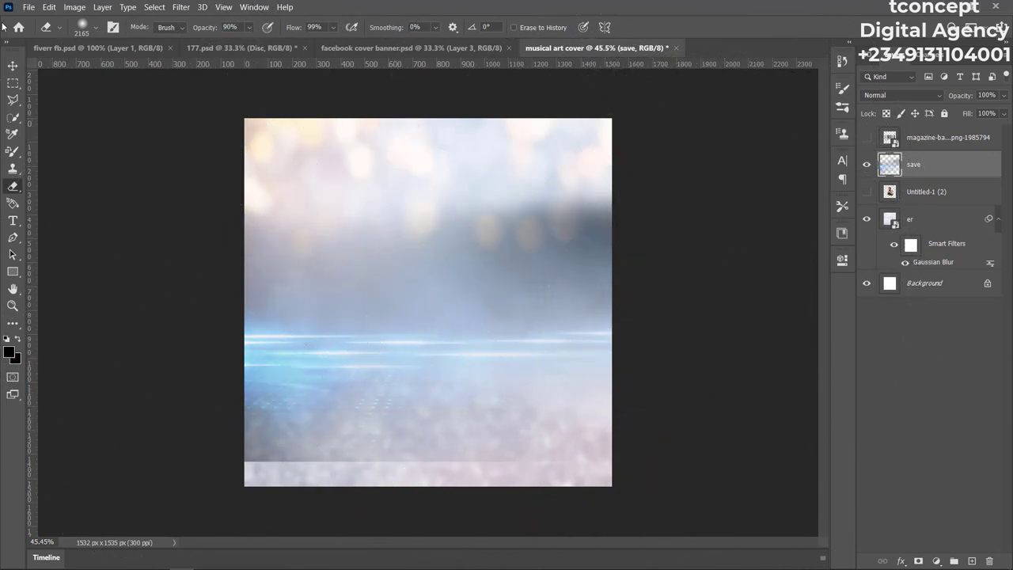
click(12, 66)
Rescale the faded blue 'save' layer to about 131% and shift it left and down.
drag(456, 361, 464, 330)
key(ctrl)
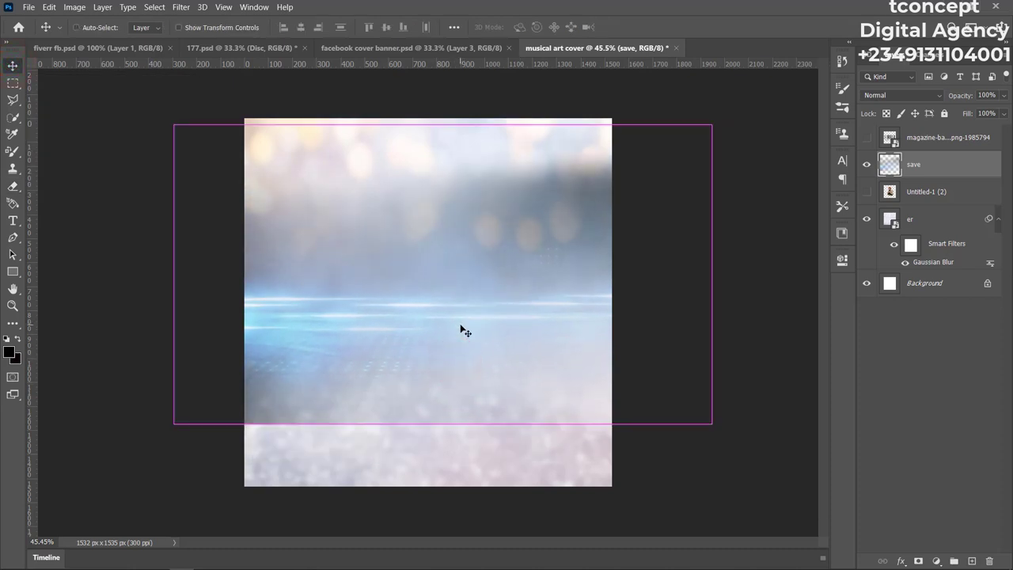
key(ctrl+t)
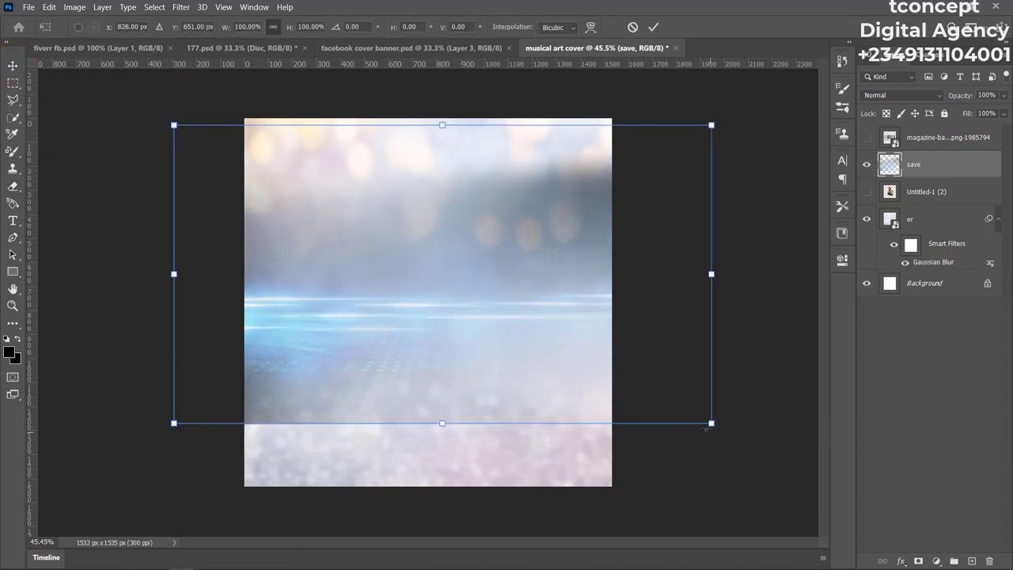
drag(711, 422, 879, 516)
drag(538, 366, 461, 385)
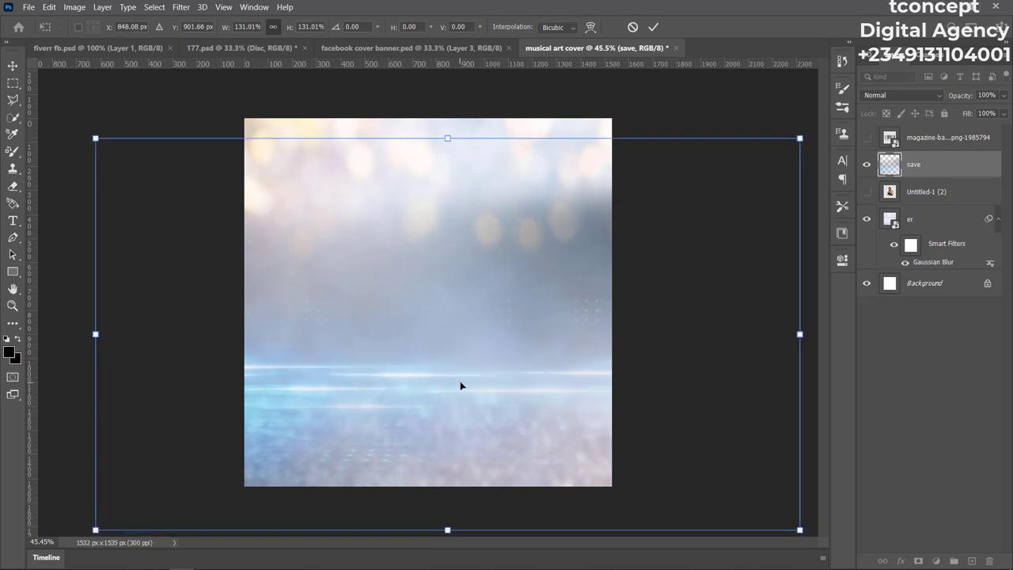
click(654, 27)
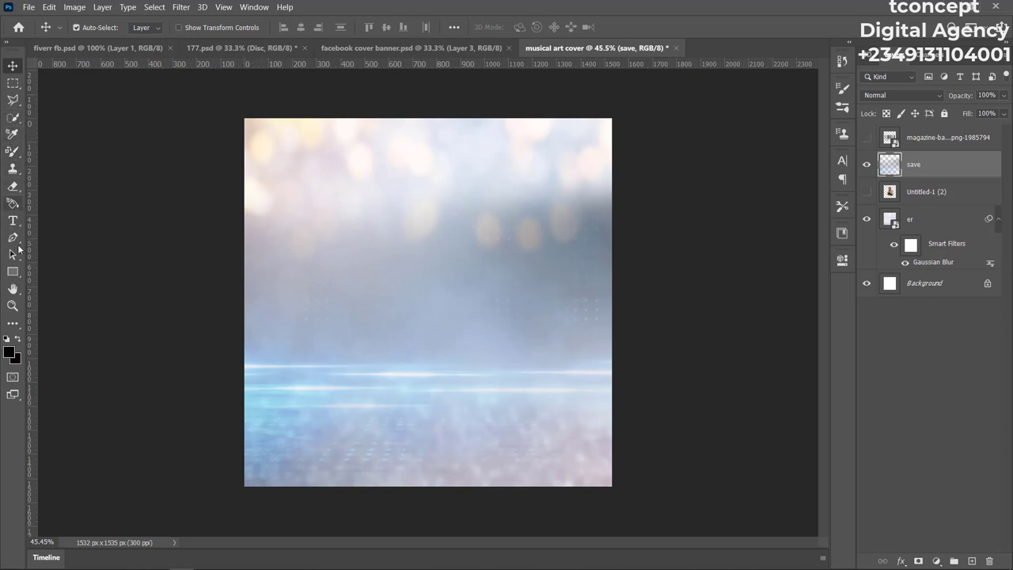
Brighten the left and top of the background with a 480 px History Brush.
click(16, 325)
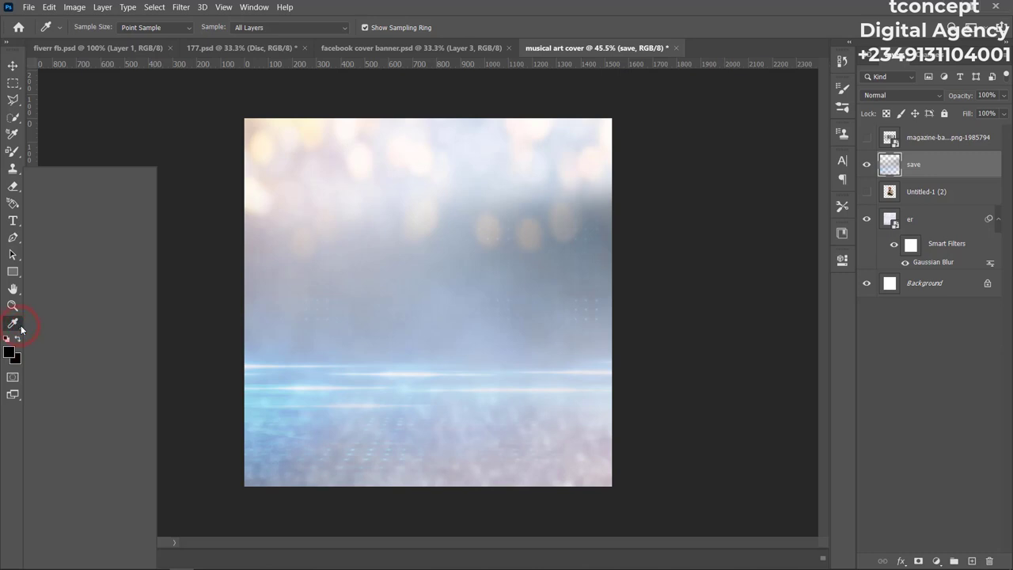
click(31, 323)
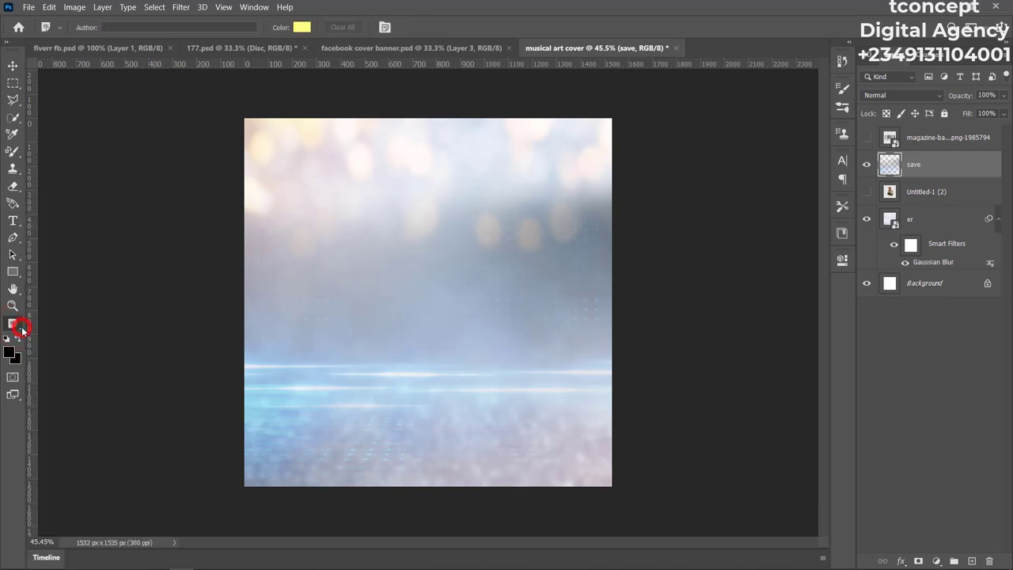
click(22, 331)
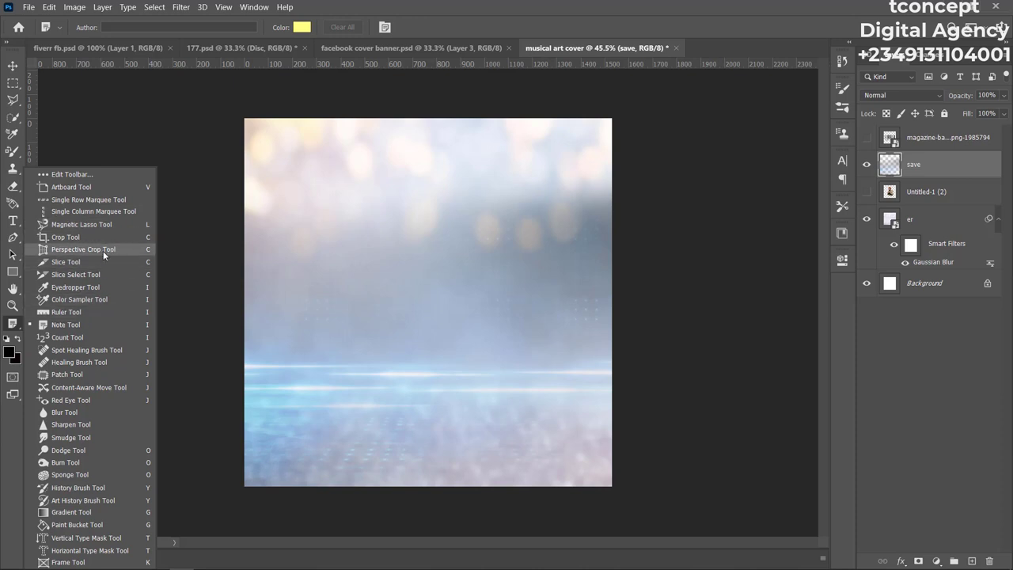
click(79, 488)
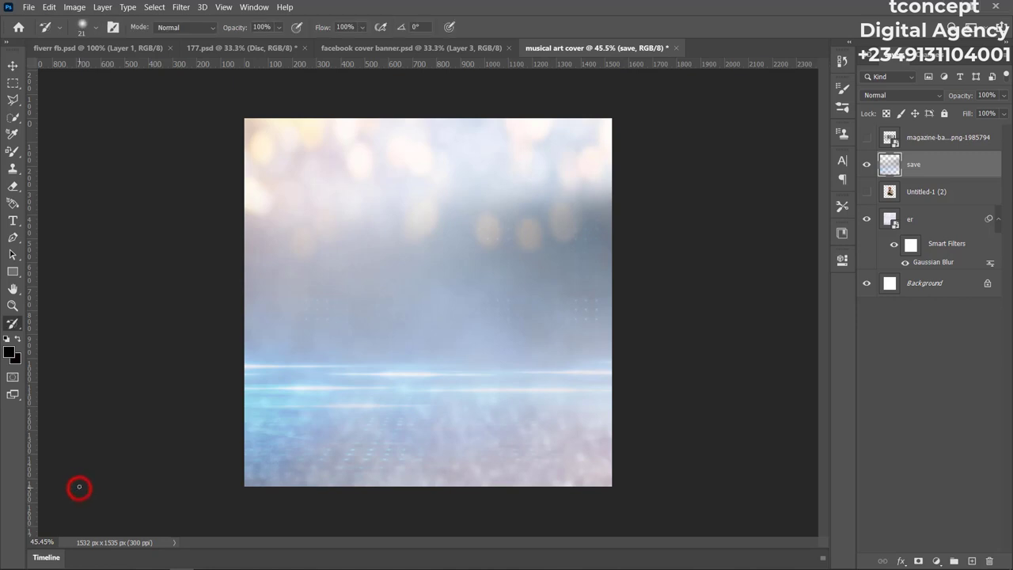
click(96, 27)
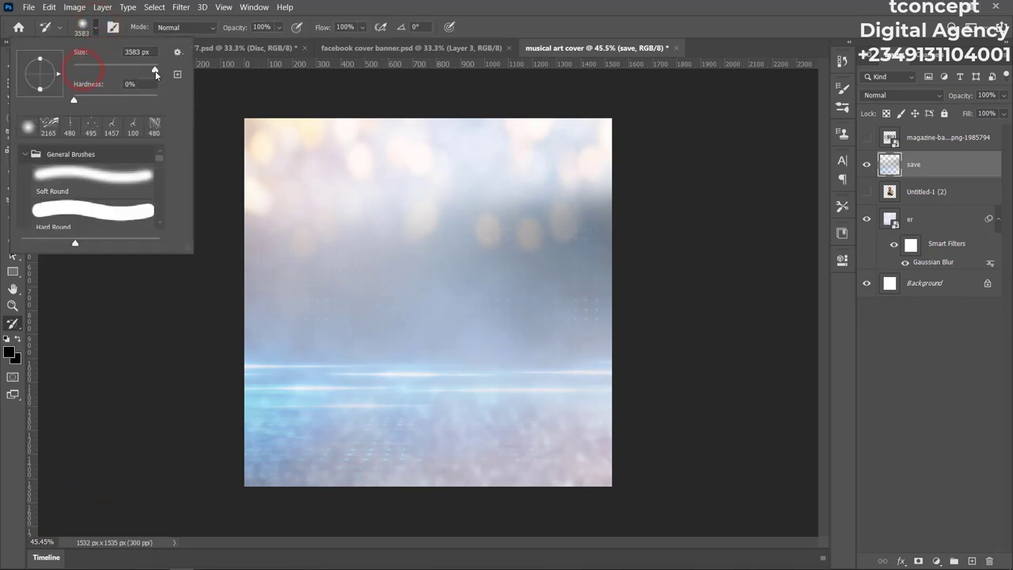
drag(156, 72, 148, 70)
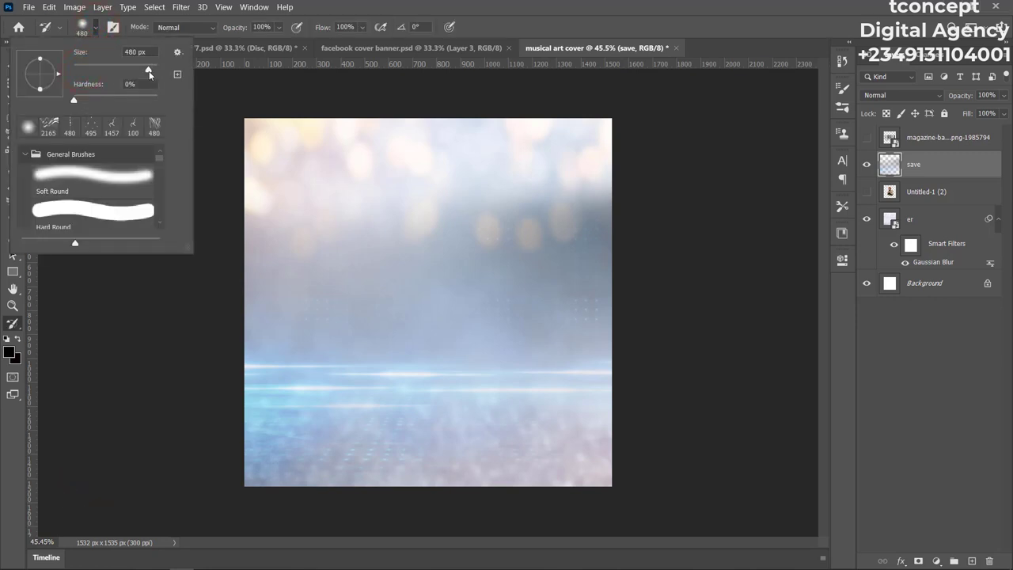
click(297, 189)
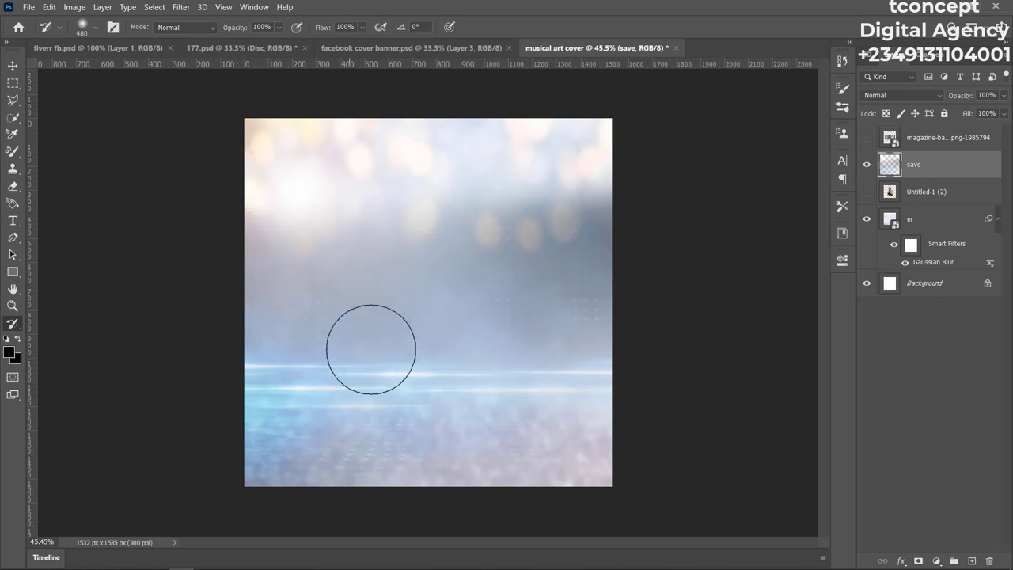
drag(269, 240, 300, 196)
click(364, 95)
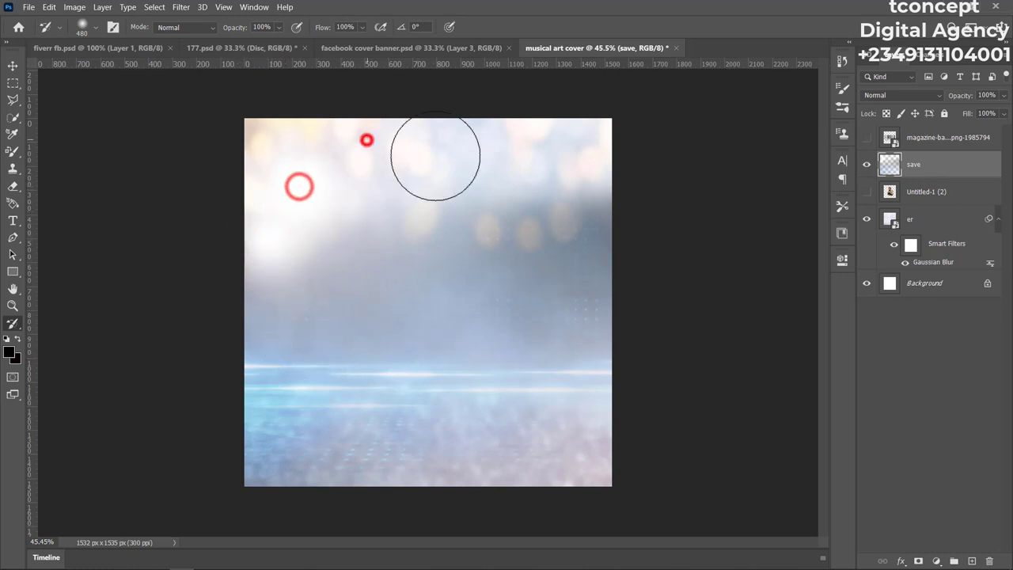
click(466, 156)
click(592, 179)
click(586, 230)
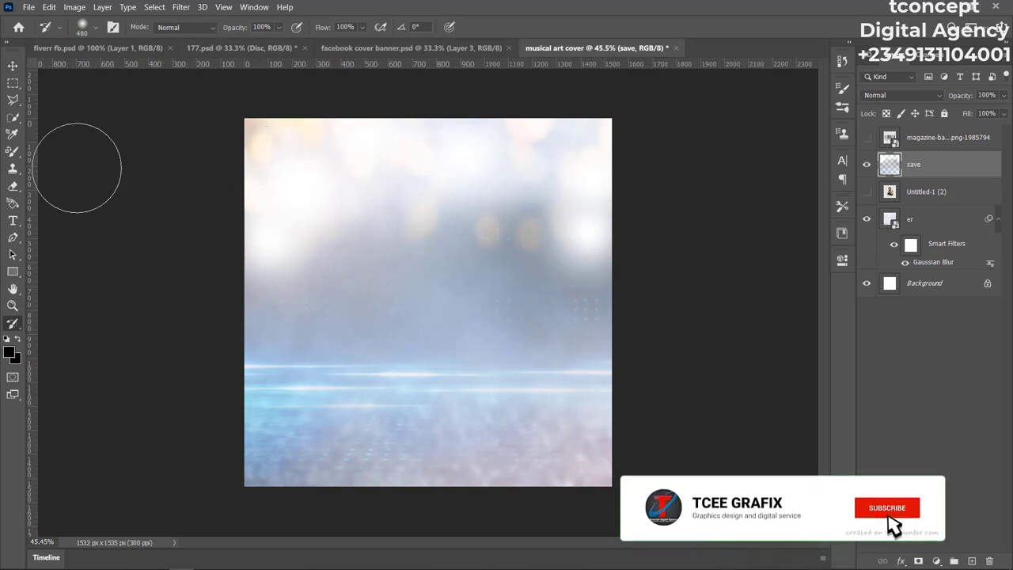
Choose a light blue-grey colour and haze over the upper right bokeh.
click(9, 353)
click(821, 285)
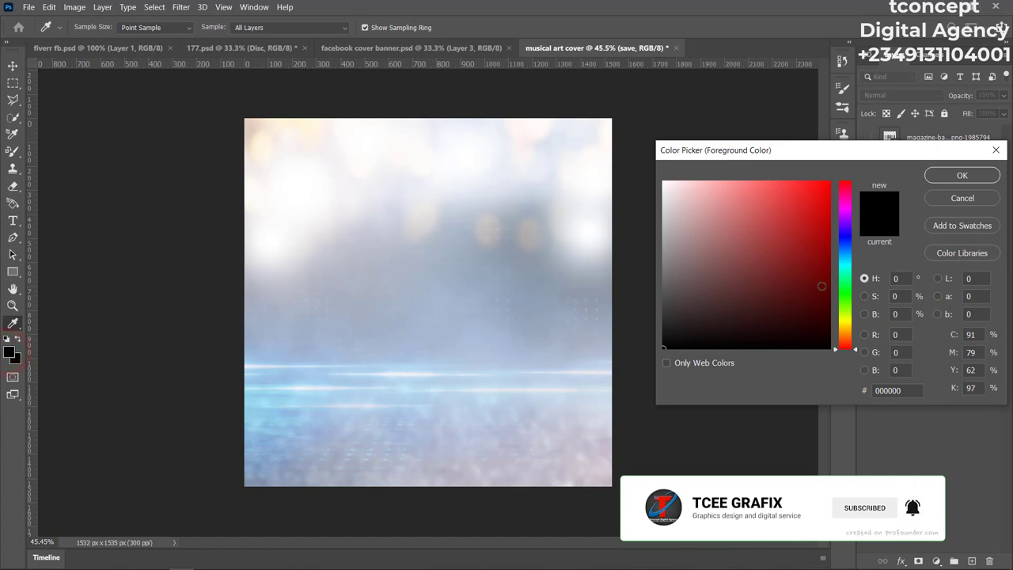
click(825, 242)
click(847, 260)
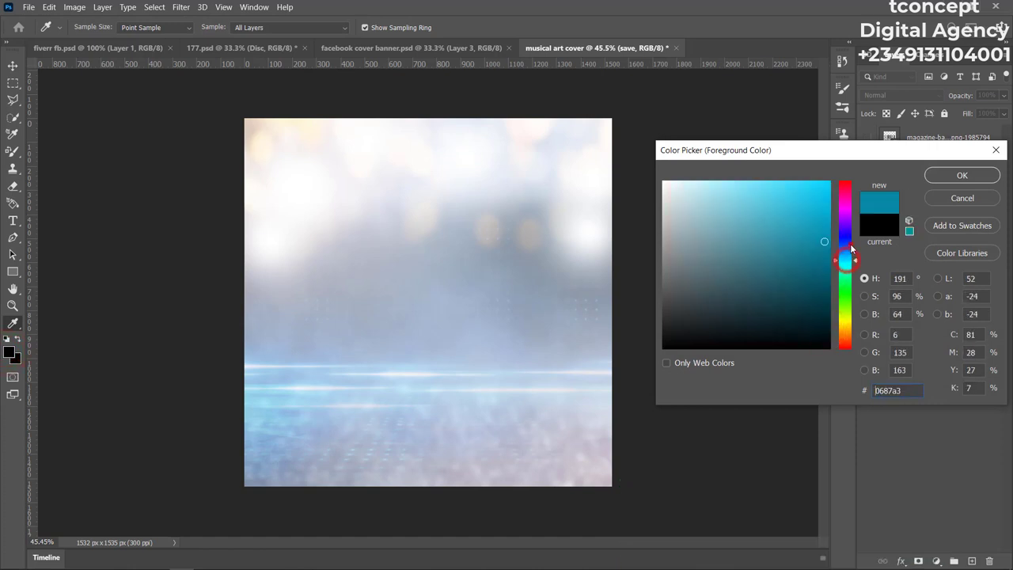
mouse_move(848, 264)
mouse_down()
mouse_move(847, 245)
mouse_move(693, 204)
mouse_up()
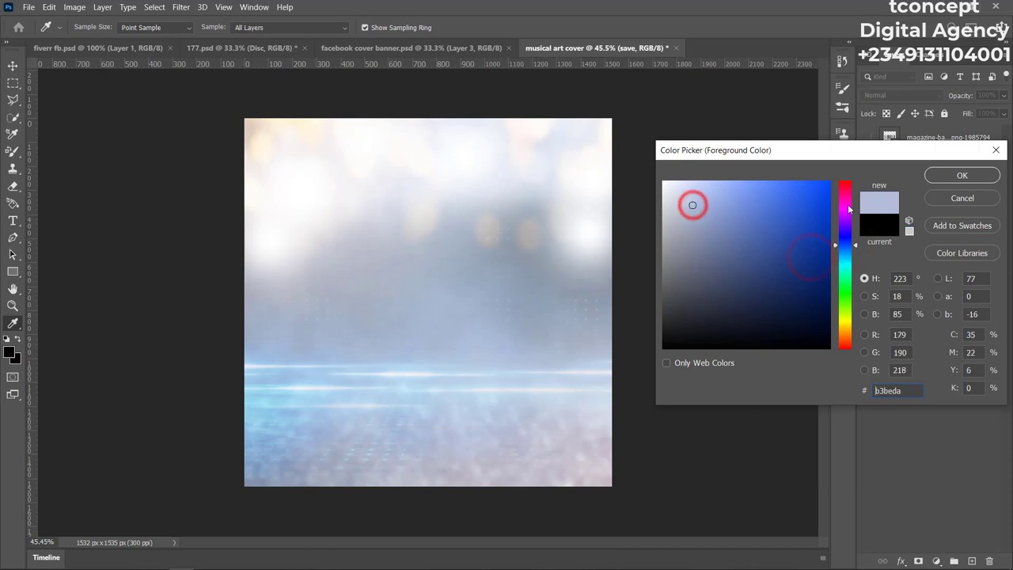
click(937, 174)
key(b)
click(499, 193)
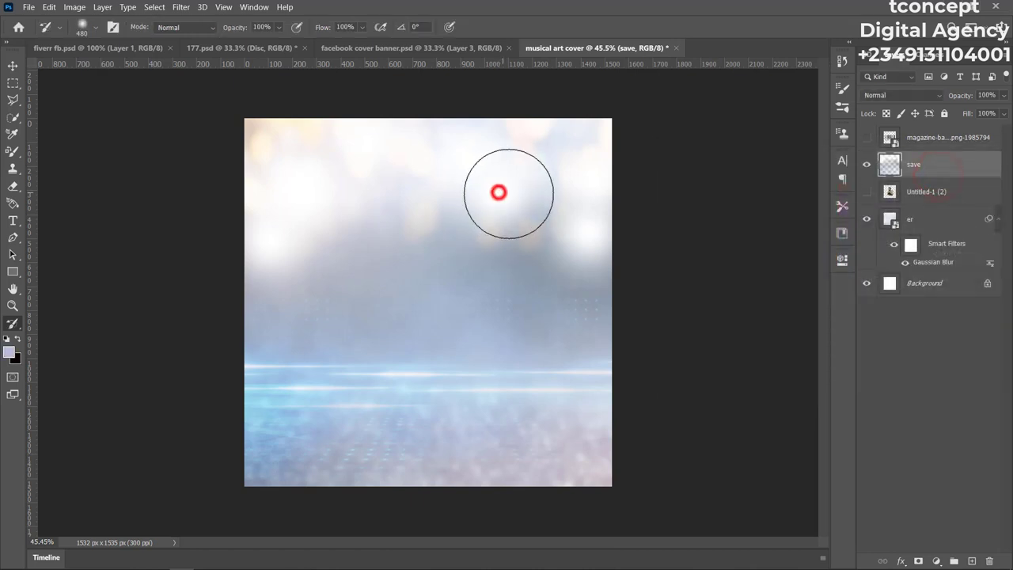
click(545, 211)
click(549, 249)
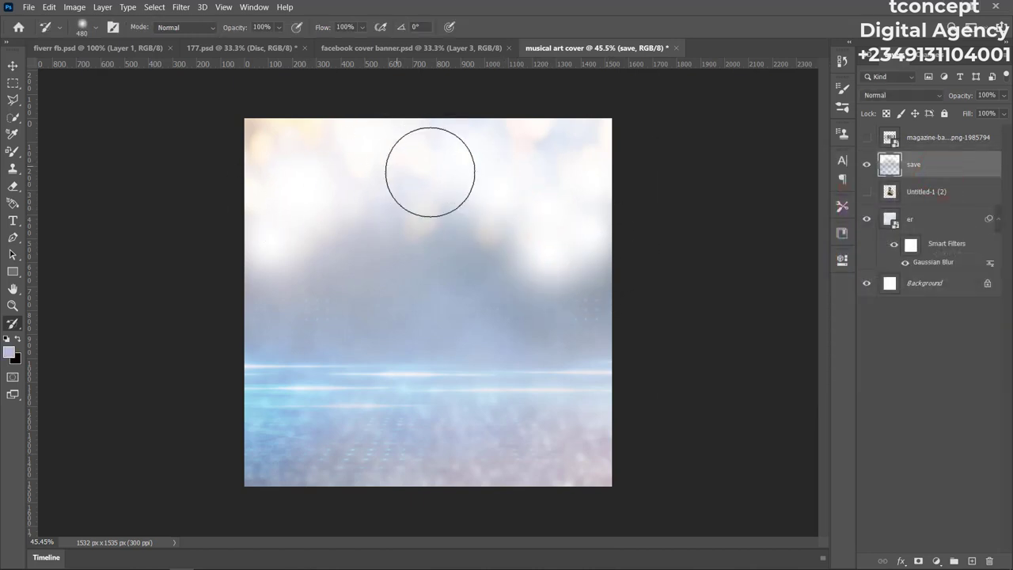
Dab soft light blue-grey haze over the centre and lower background with the Brush.
click(13, 64)
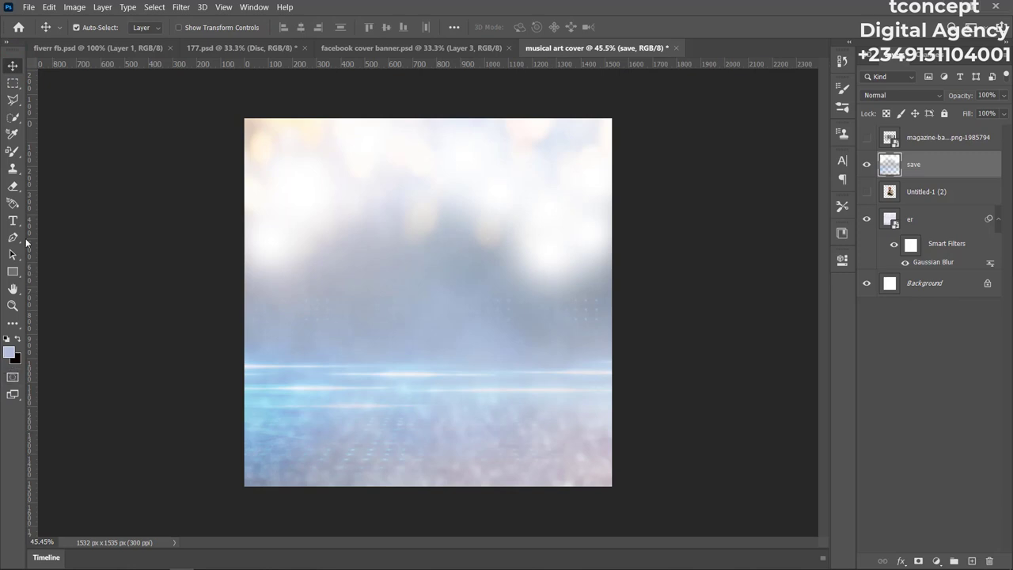
click(13, 152)
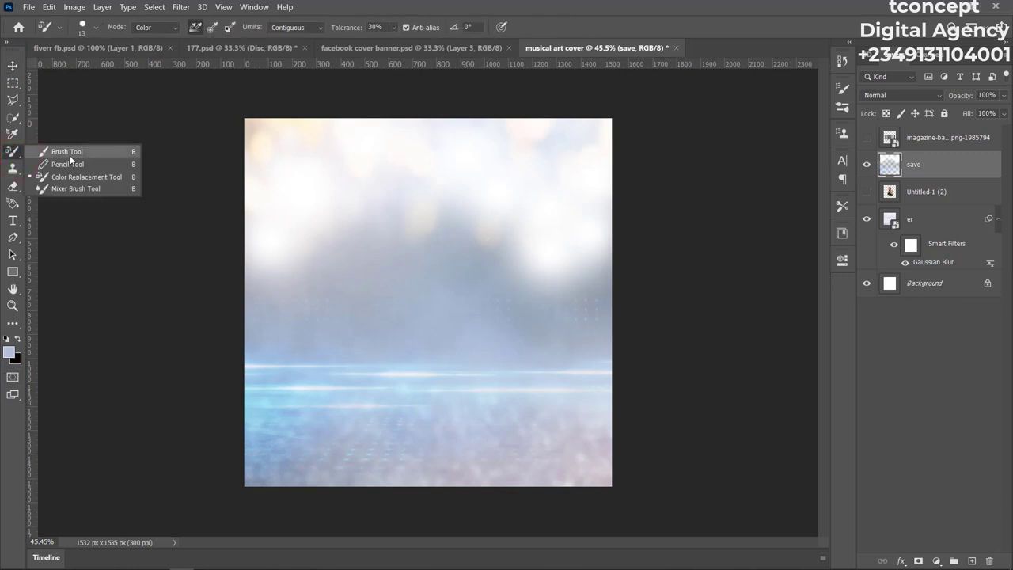
click(67, 151)
click(384, 324)
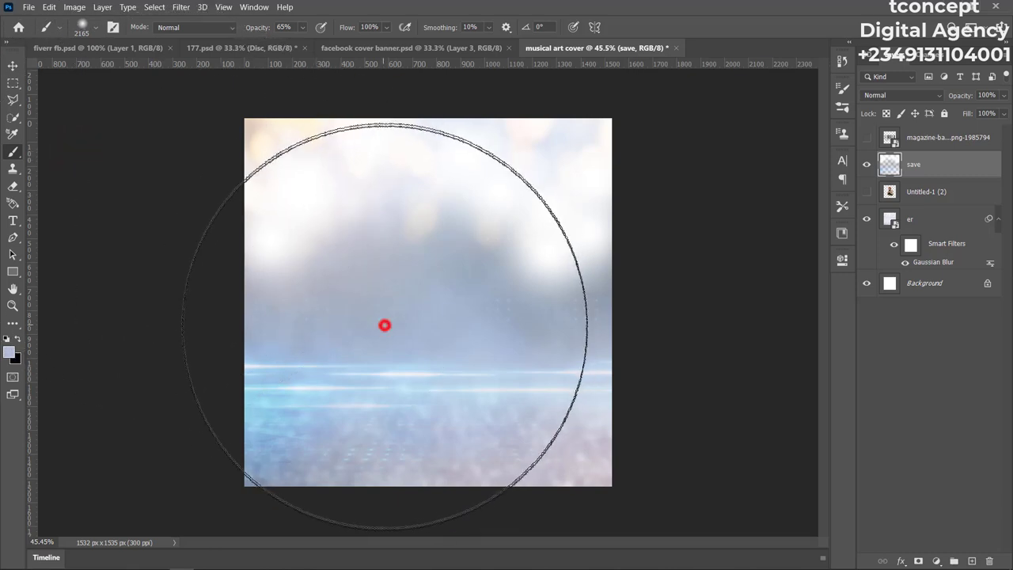
click(459, 343)
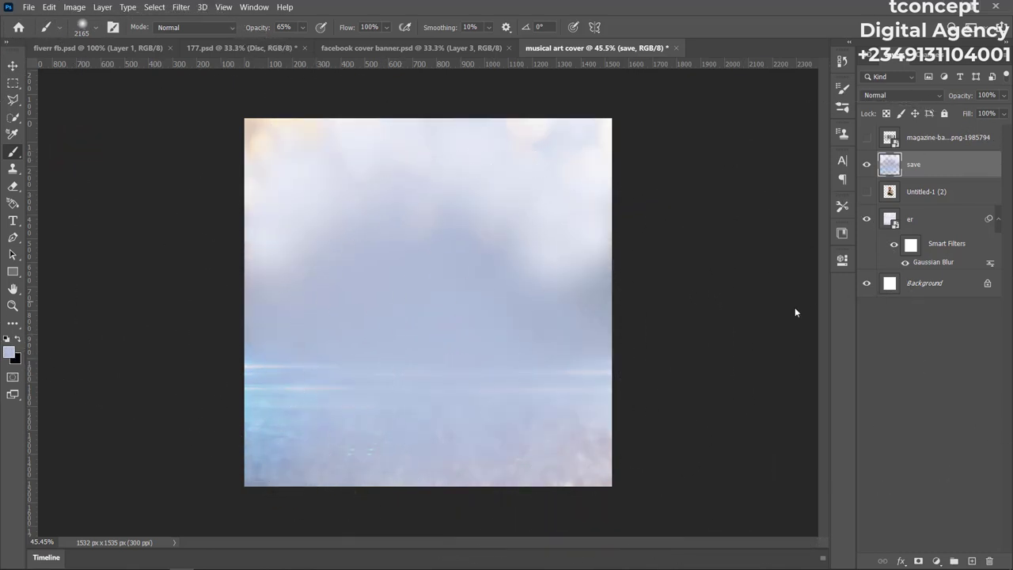
click(441, 419)
Set the foreground colour to deep dark red #83000f.
click(9, 352)
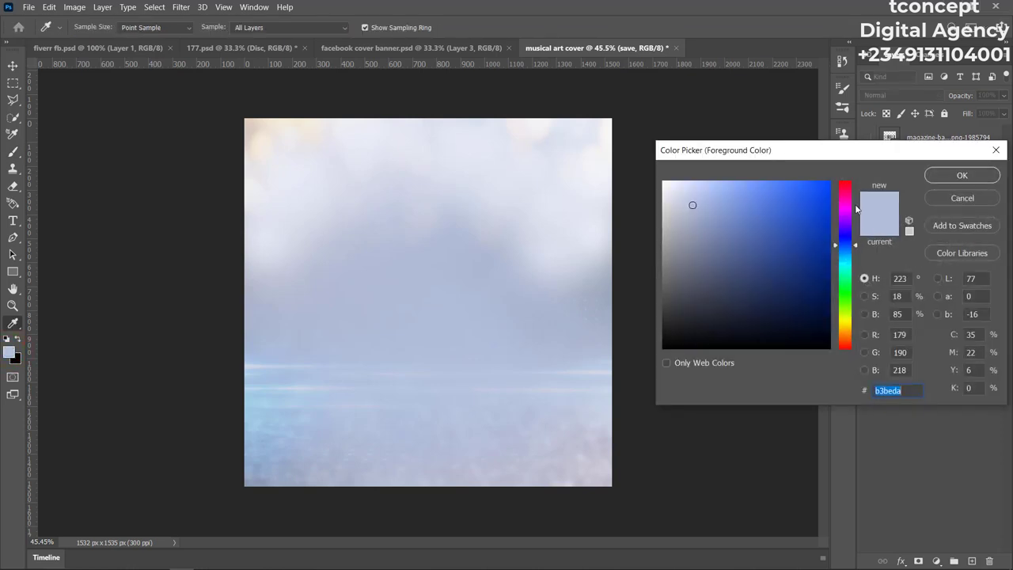
click(843, 188)
click(819, 230)
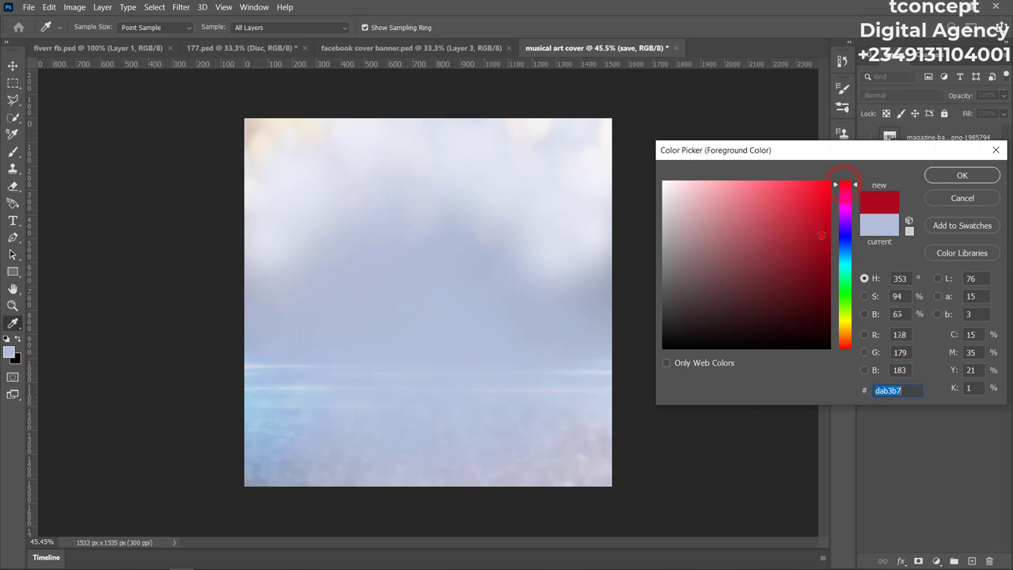
click(803, 283)
click(797, 198)
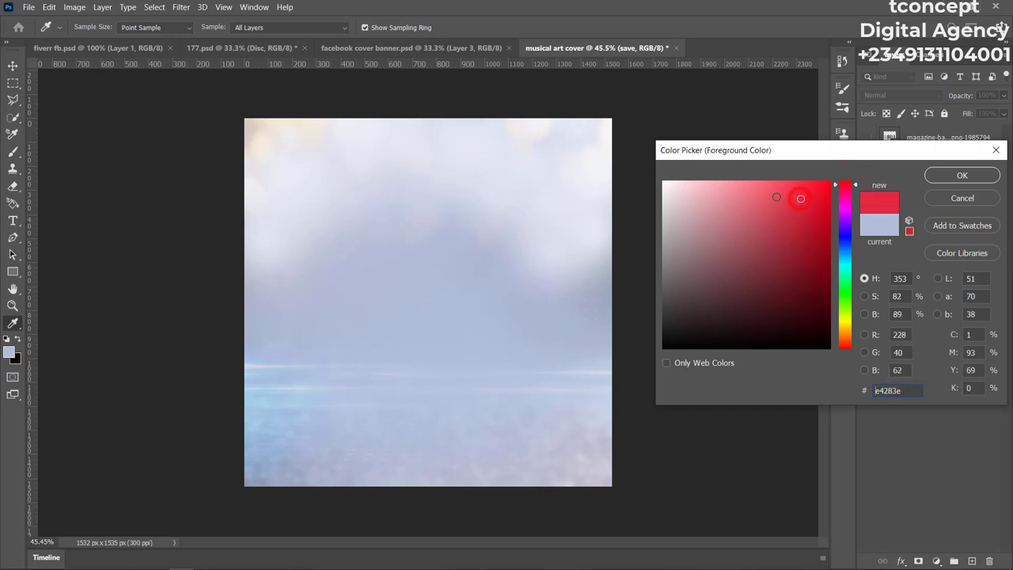
click(823, 248)
click(830, 263)
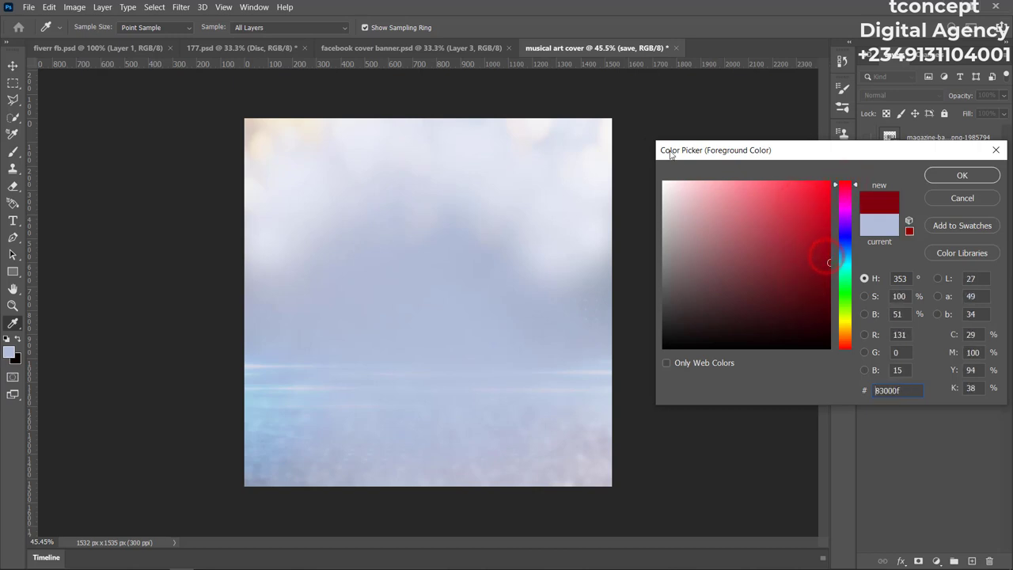
click(962, 175)
click(950, 164)
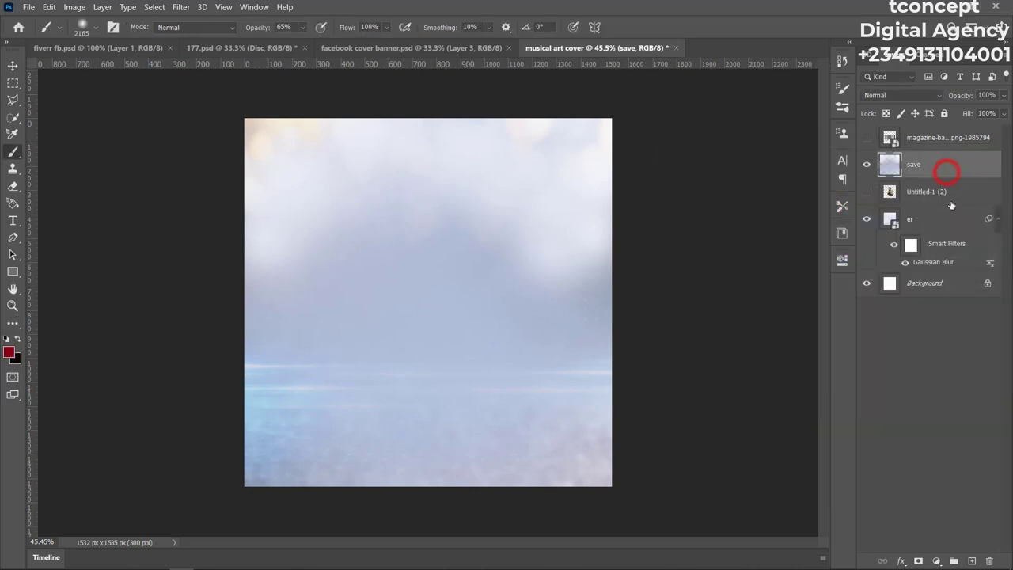
Show the smiling singer layer and move it above the 'save' layer.
key(b)
click(13, 66)
click(93, 129)
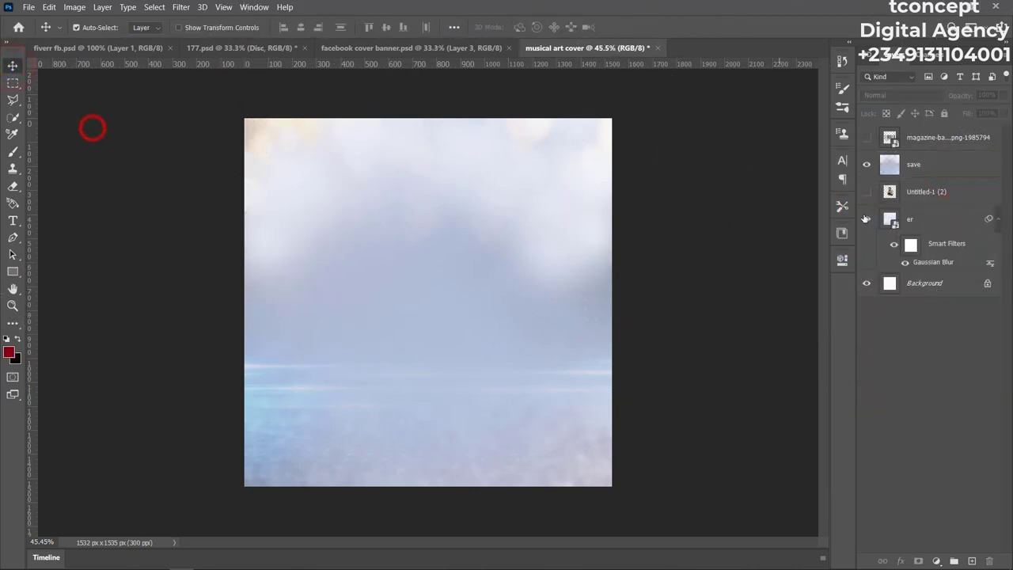
click(869, 138)
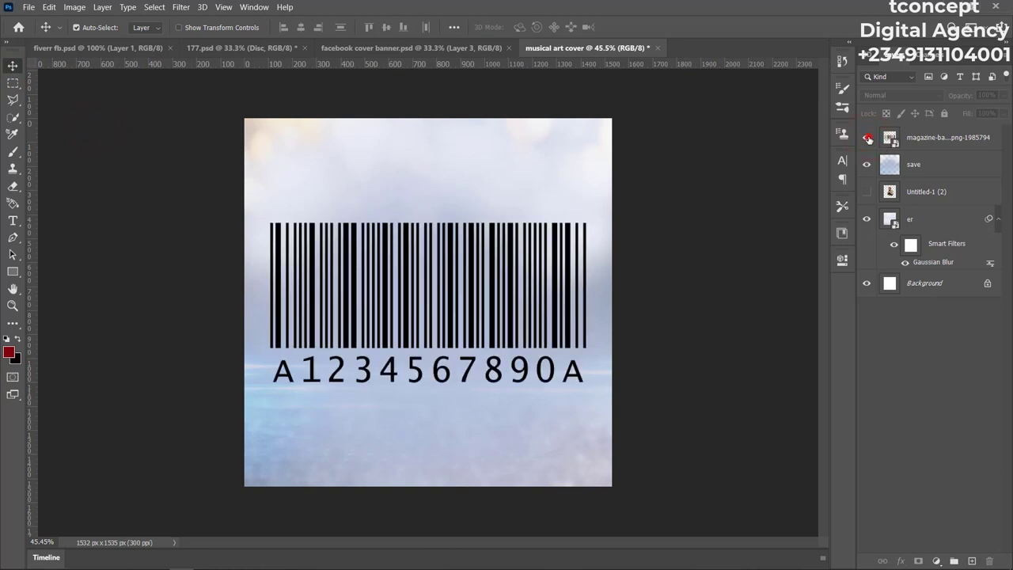
click(868, 139)
click(866, 192)
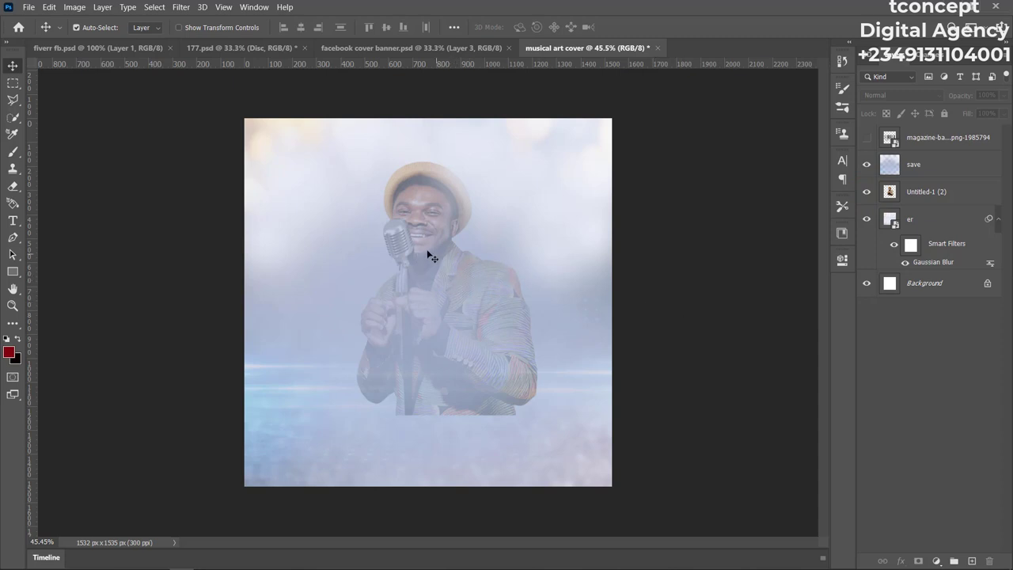
drag(933, 193, 940, 139)
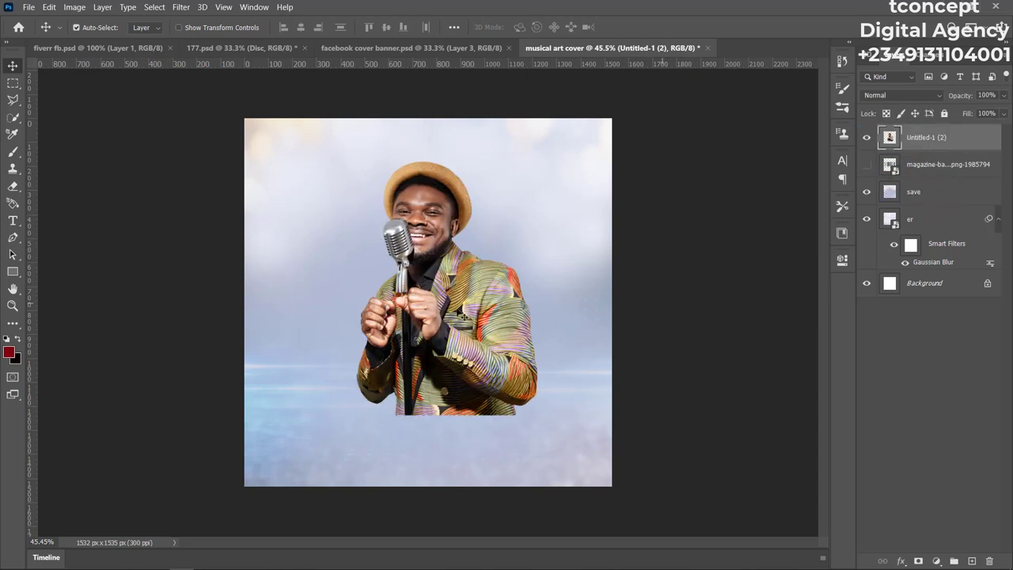
Scale the singer photo to about 108% and shift it up and right.
mouse_move(448, 314)
mouse_down()
mouse_move(430, 336)
mouse_move(448, 334)
mouse_up()
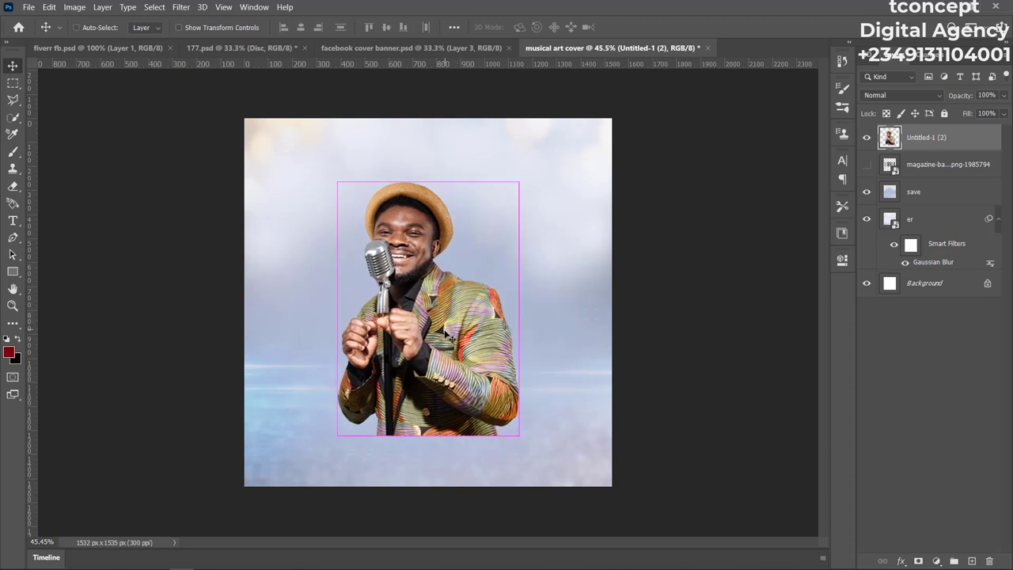
key(ctrl+t)
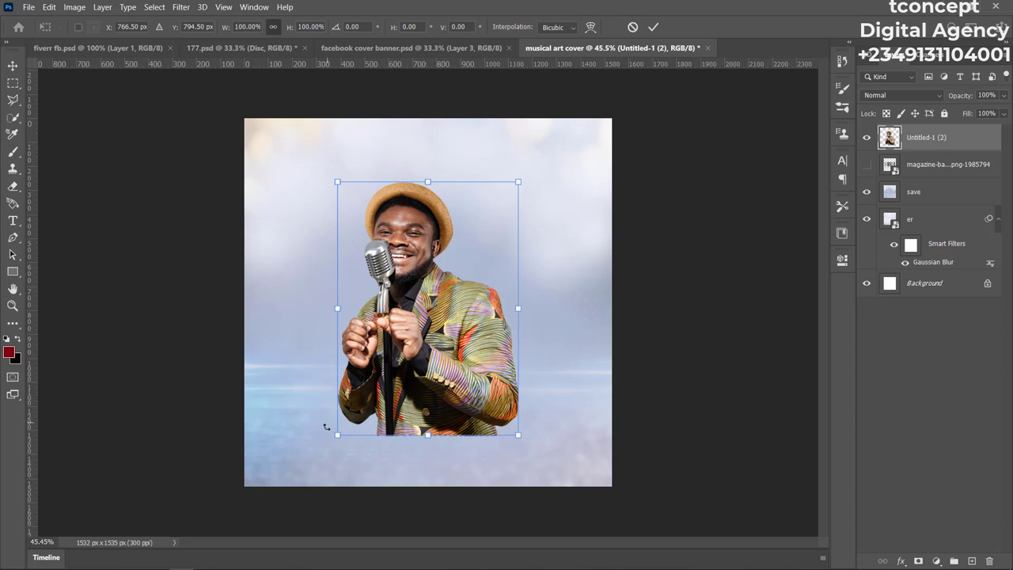
drag(337, 436, 322, 455)
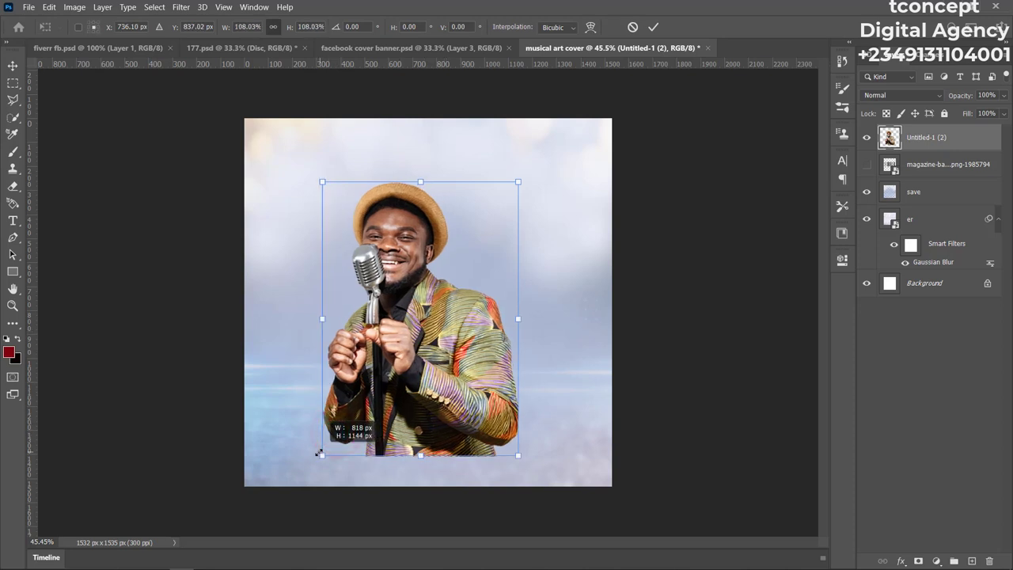
drag(452, 403, 465, 396)
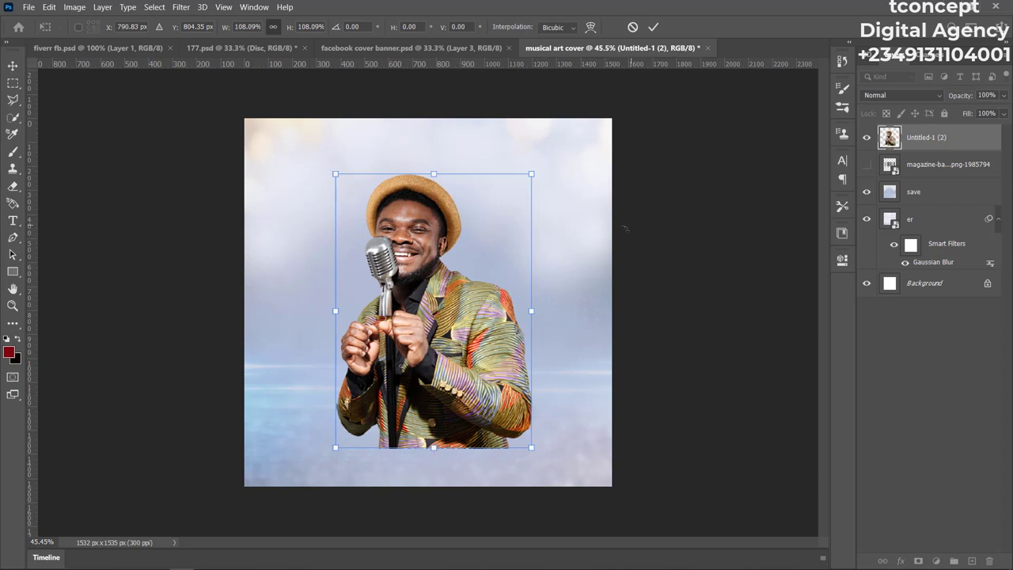
click(653, 26)
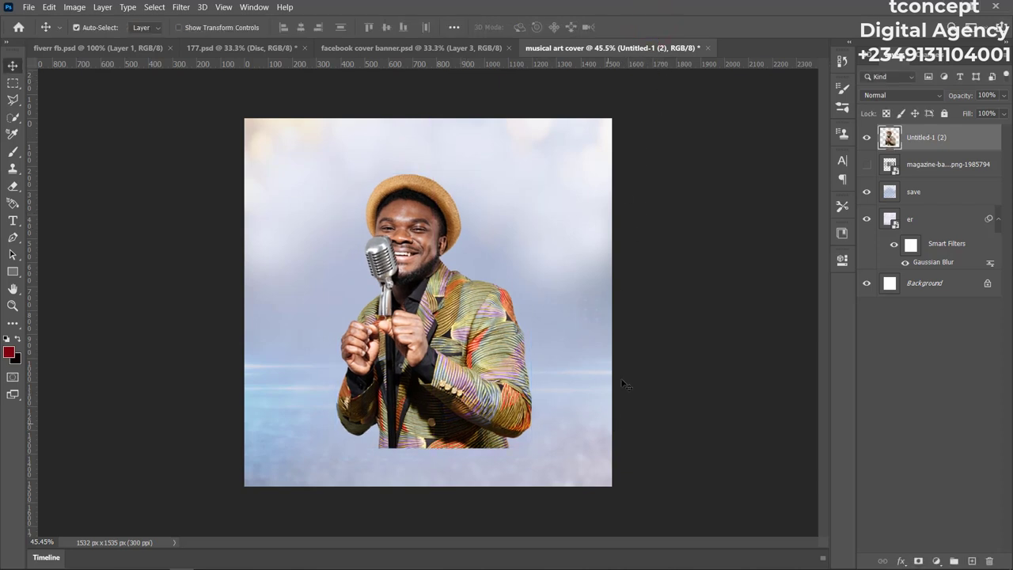
mouse_move(398, 562)
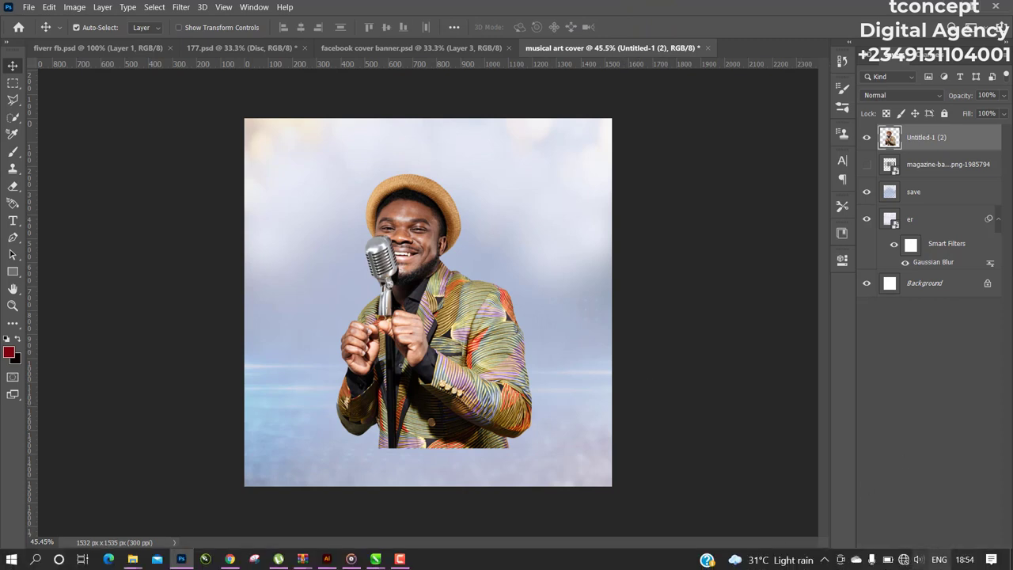
click(398, 562)
Mask the singer layer with an upward gradient so he fades out from the waist down.
click(960, 535)
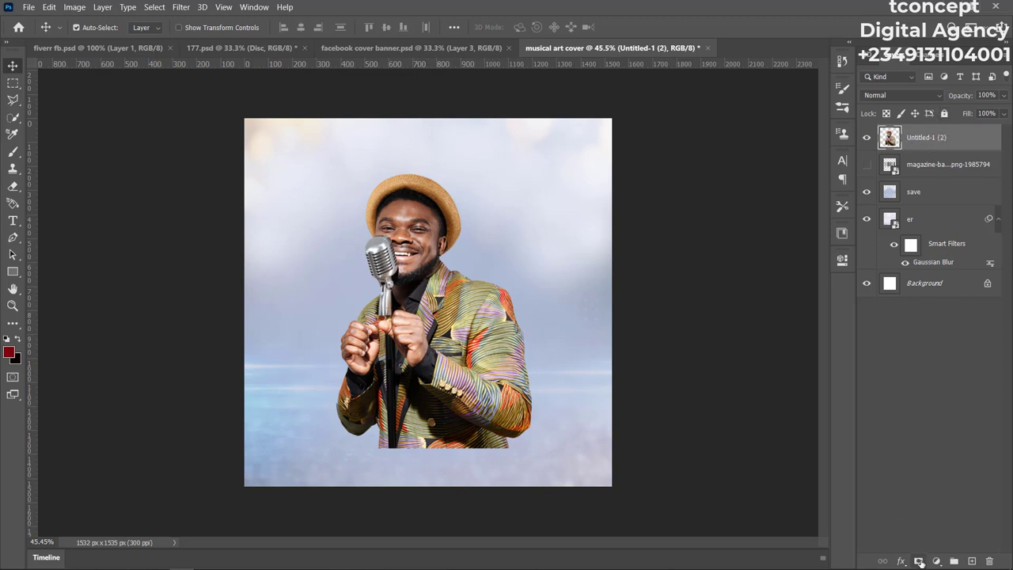
click(919, 561)
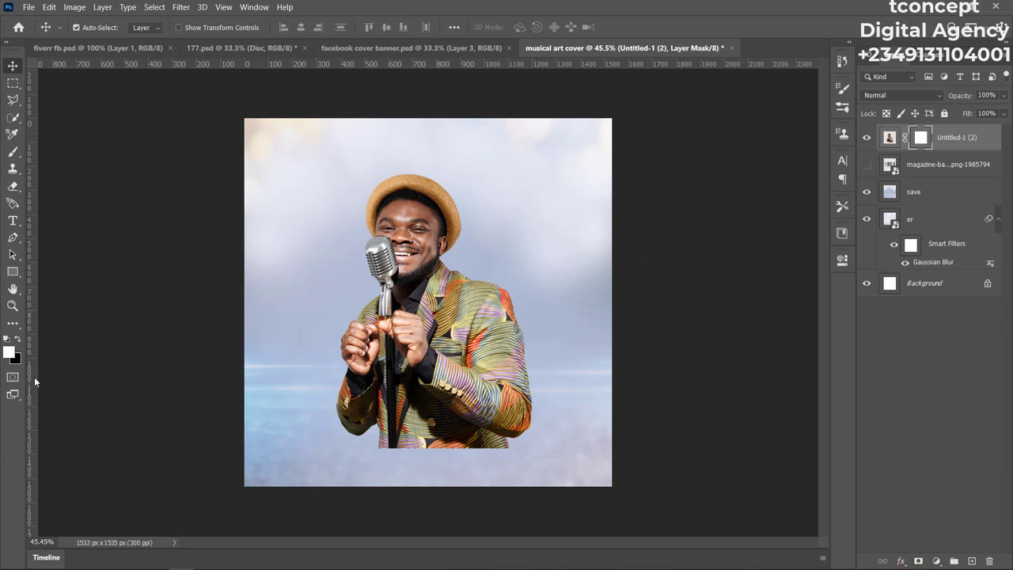
click(14, 324)
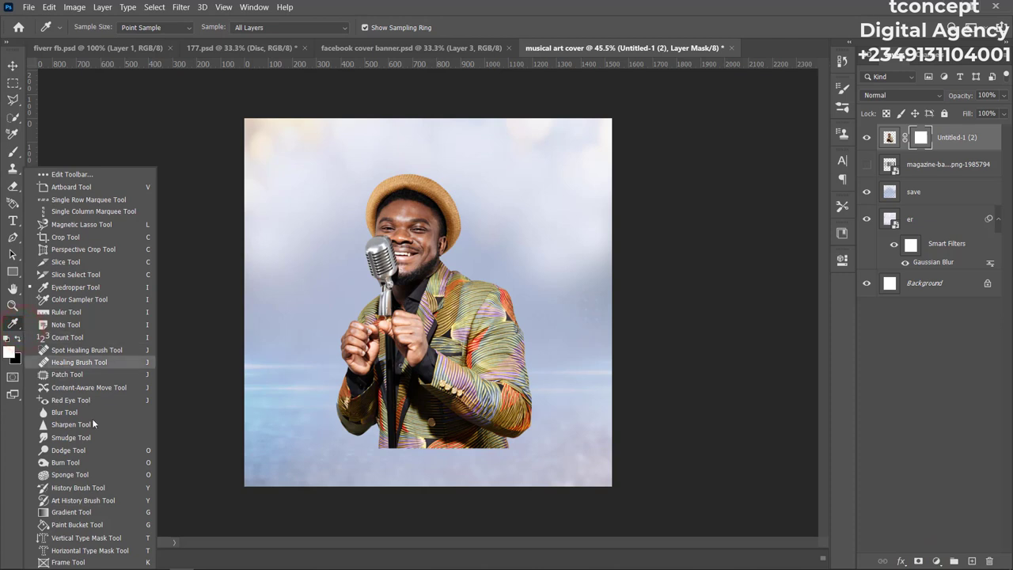
click(83, 511)
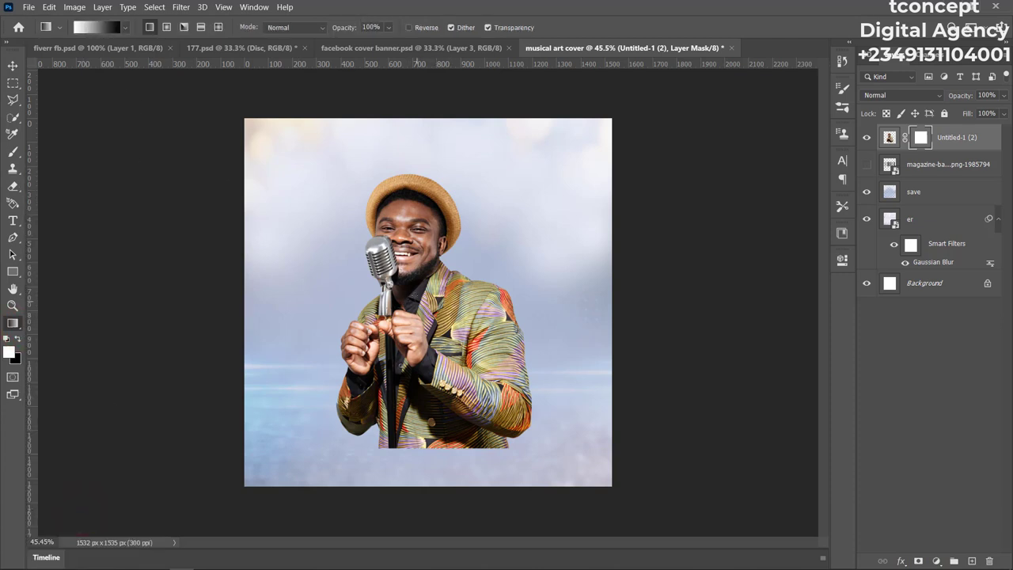
drag(424, 298, 433, 463)
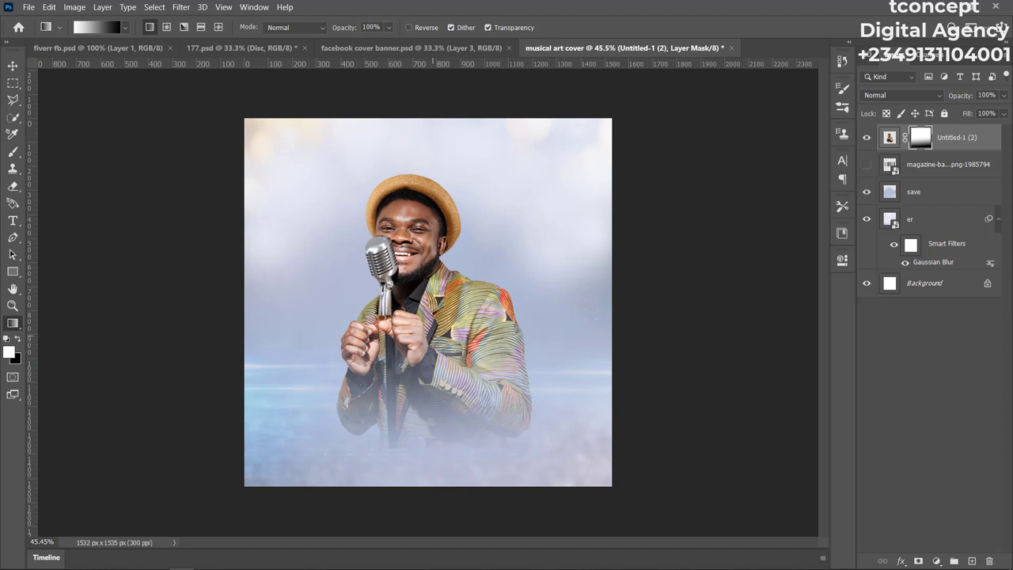
drag(434, 326, 438, 466)
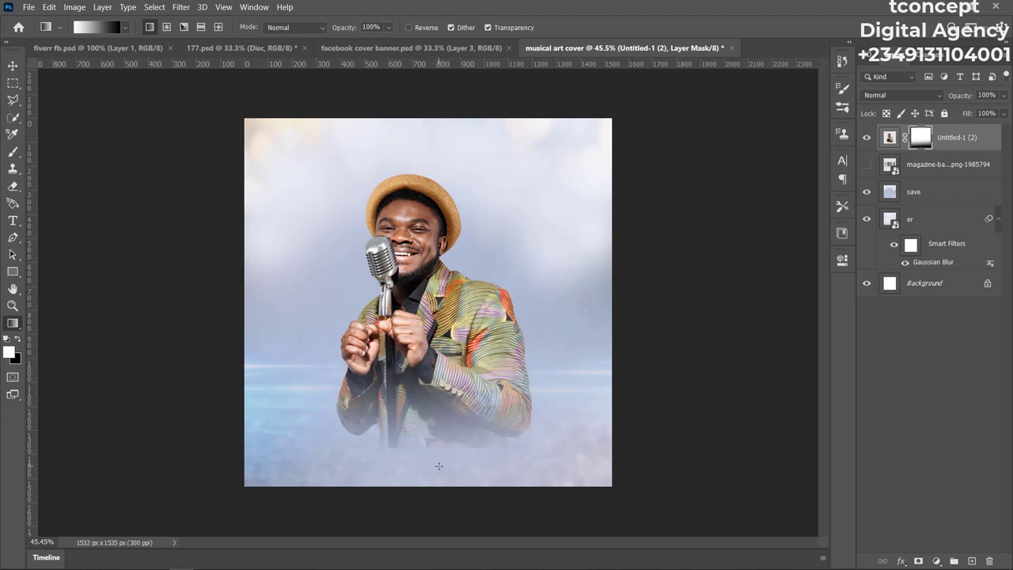
drag(437, 319, 440, 421)
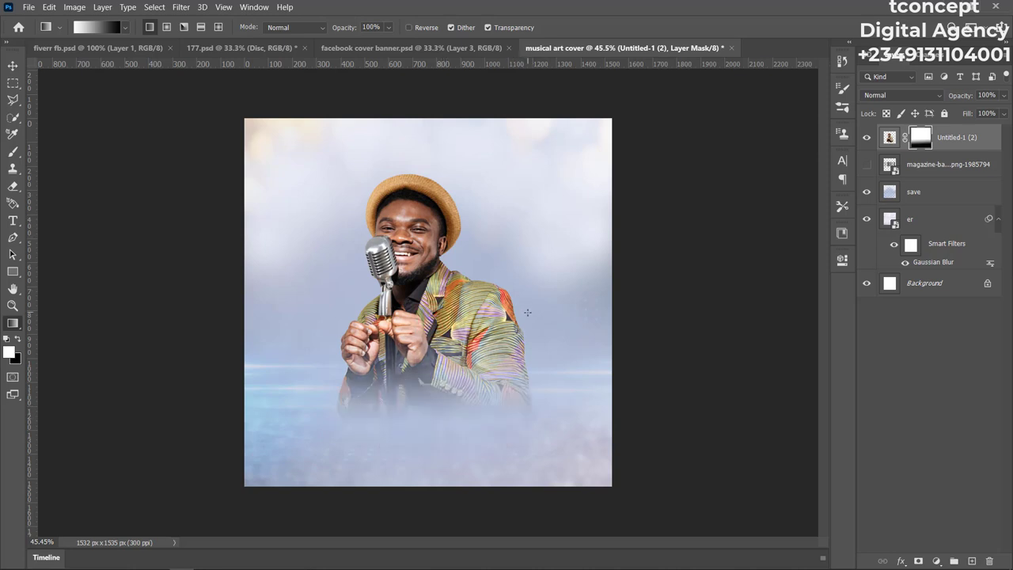
click(13, 62)
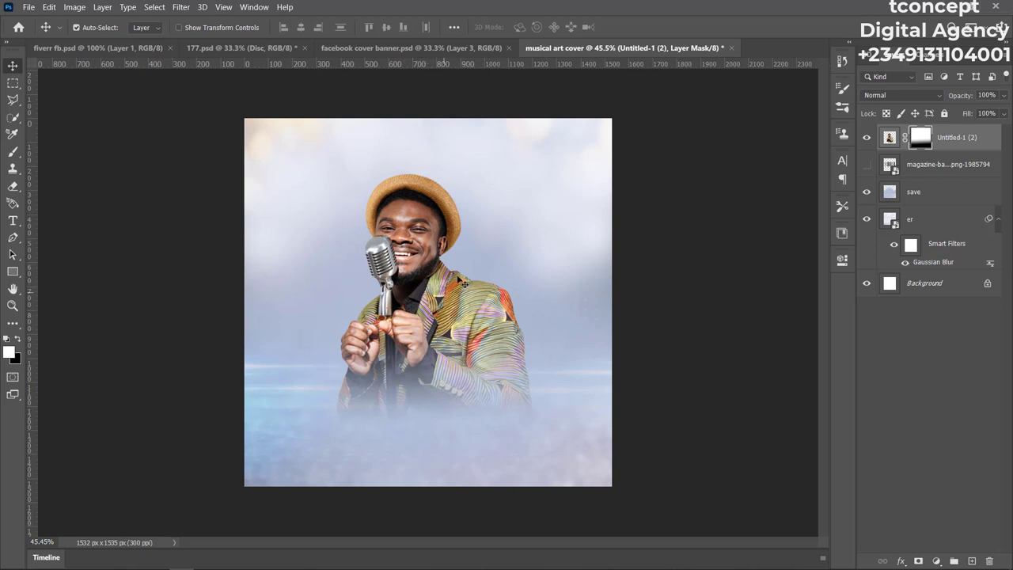
Pick the Brush tool and select the 'save' layer to paint on.
click(757, 231)
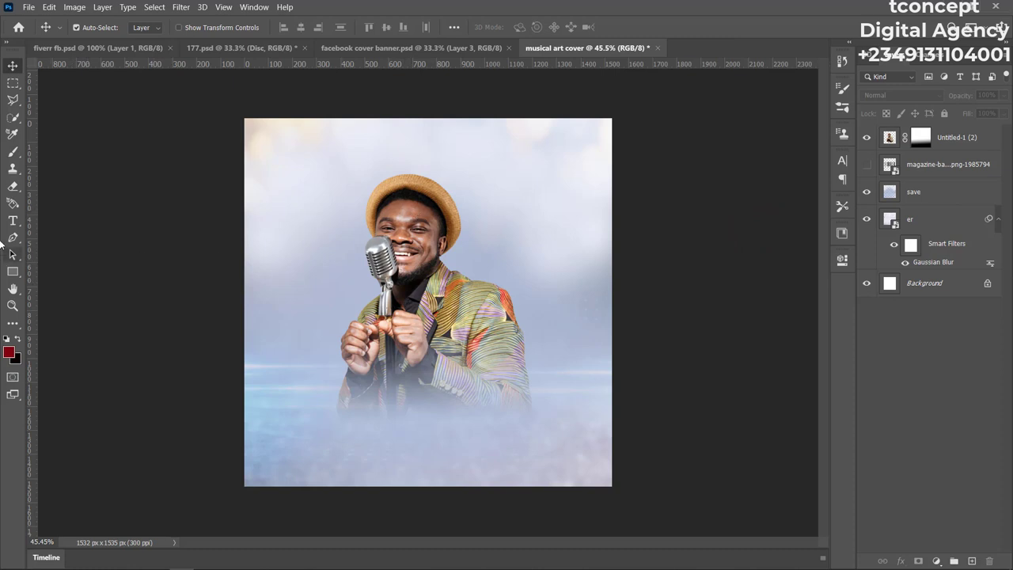
click(12, 152)
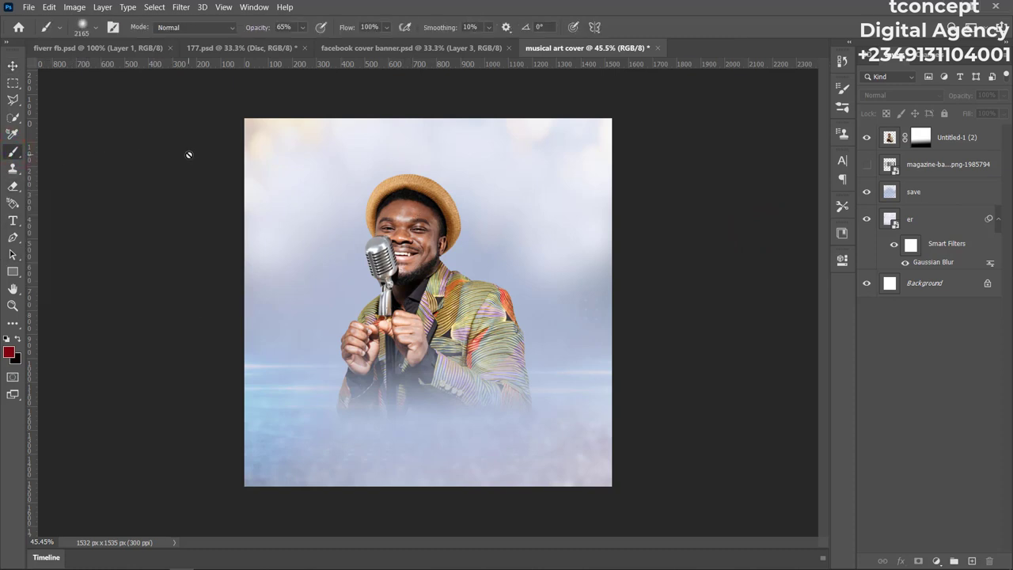
click(509, 159)
click(521, 229)
click(934, 194)
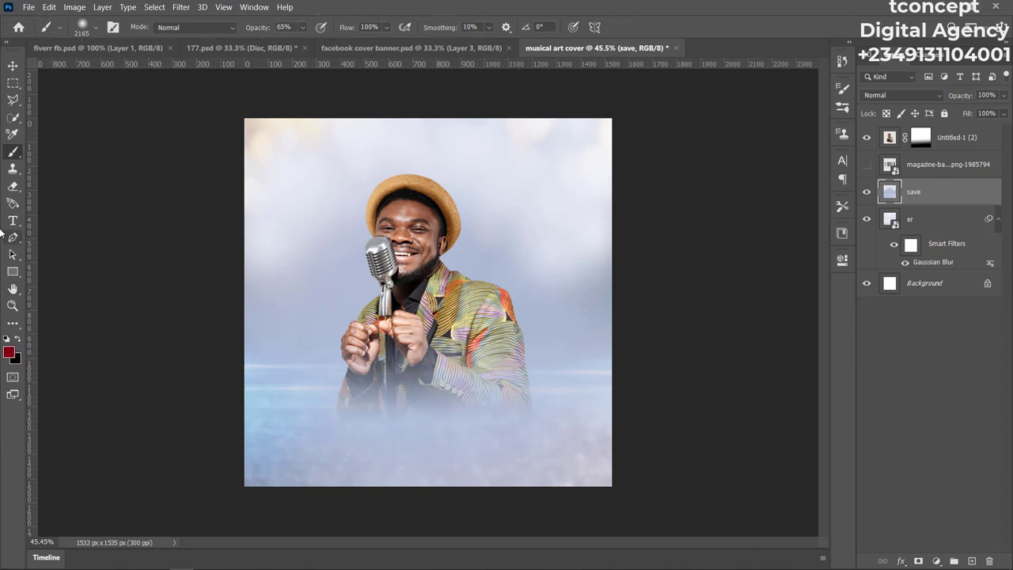
Sample the singer's dark shirt to make #363238 the foreground colour.
click(10, 351)
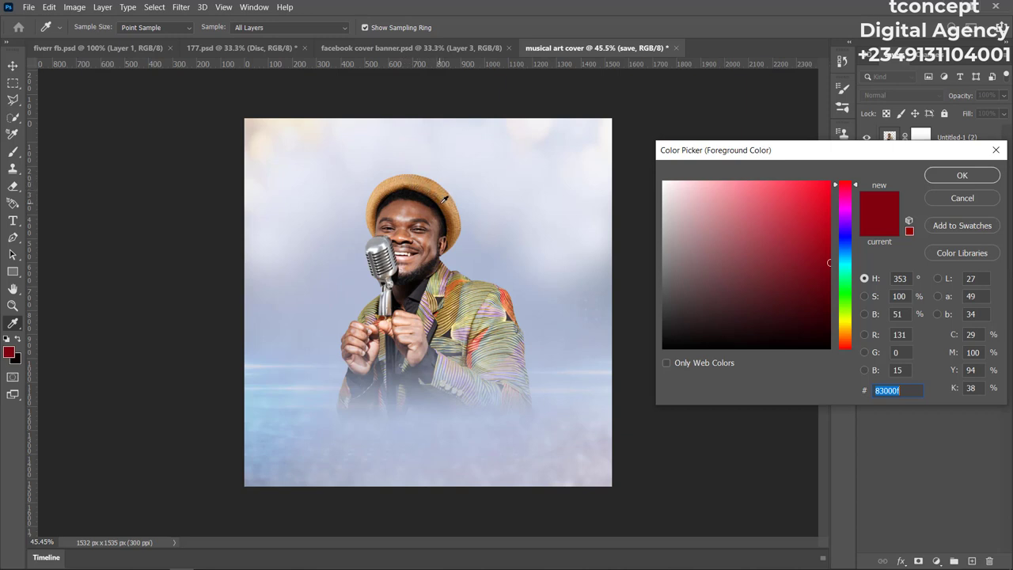
click(445, 197)
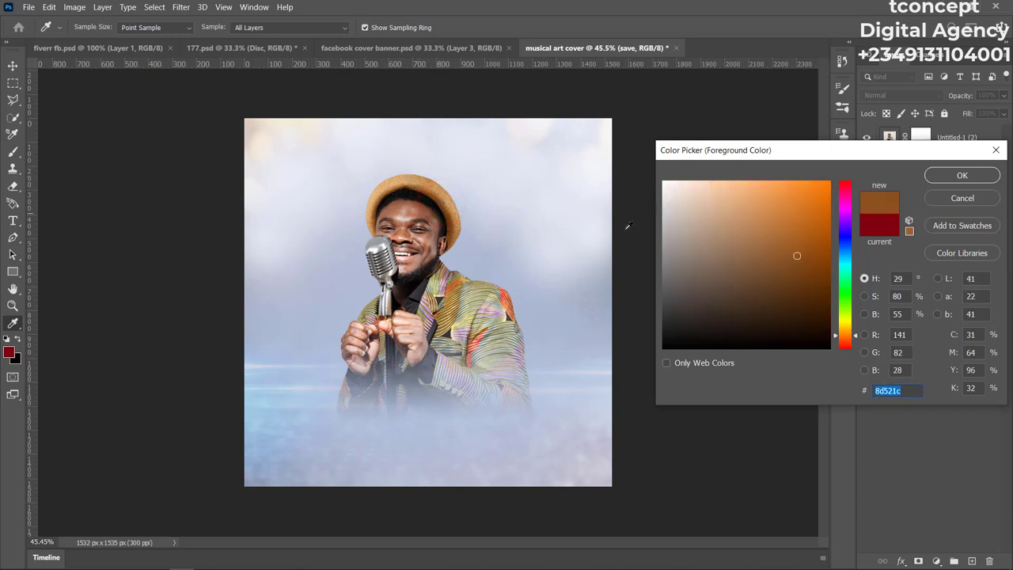
click(507, 303)
click(509, 301)
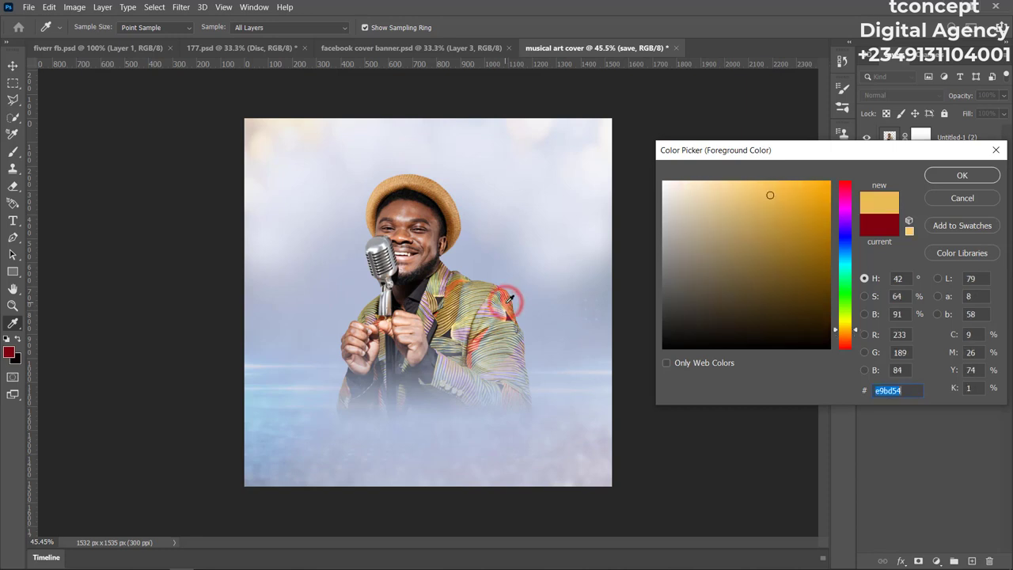
click(507, 300)
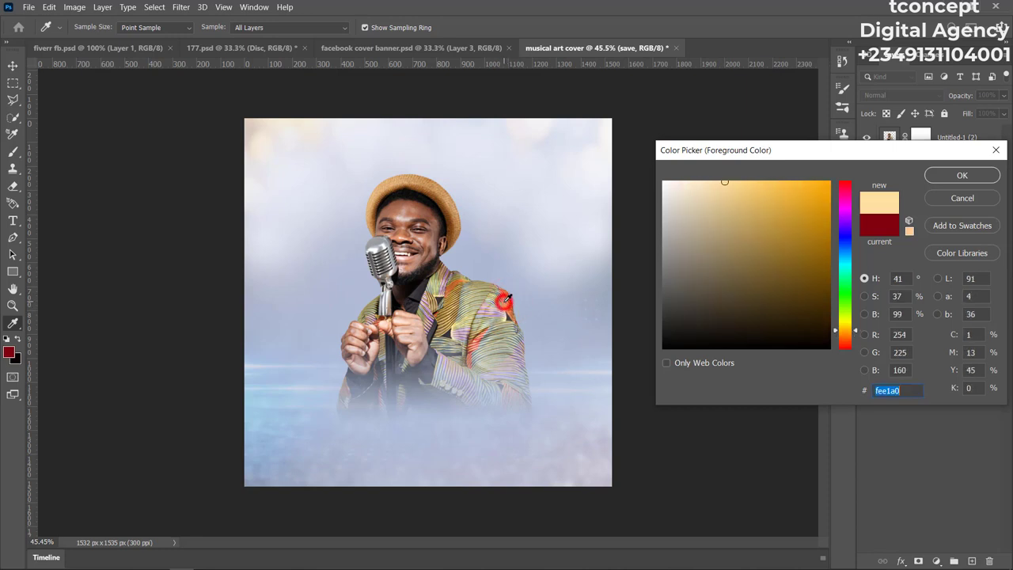
click(504, 290)
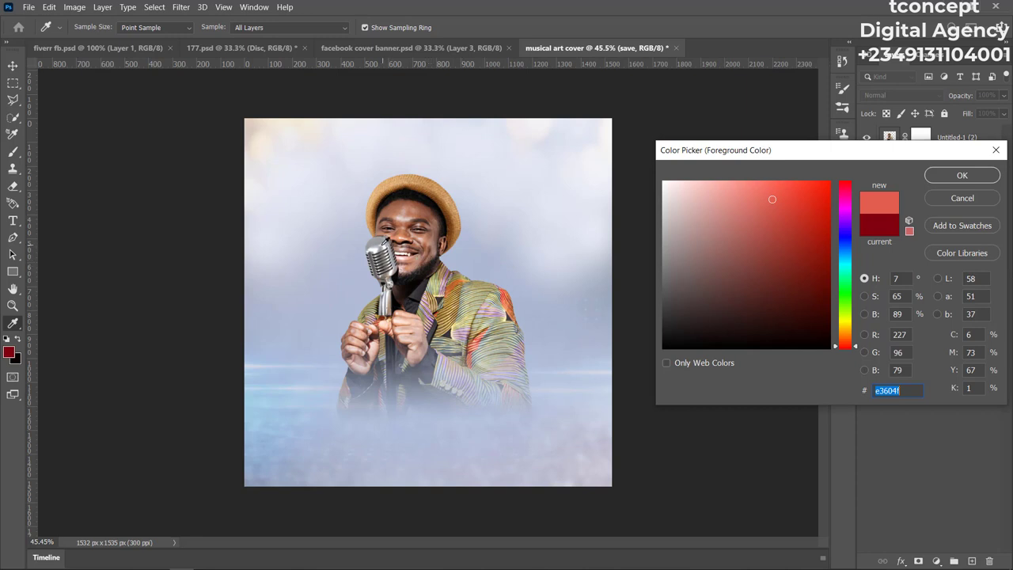
click(381, 243)
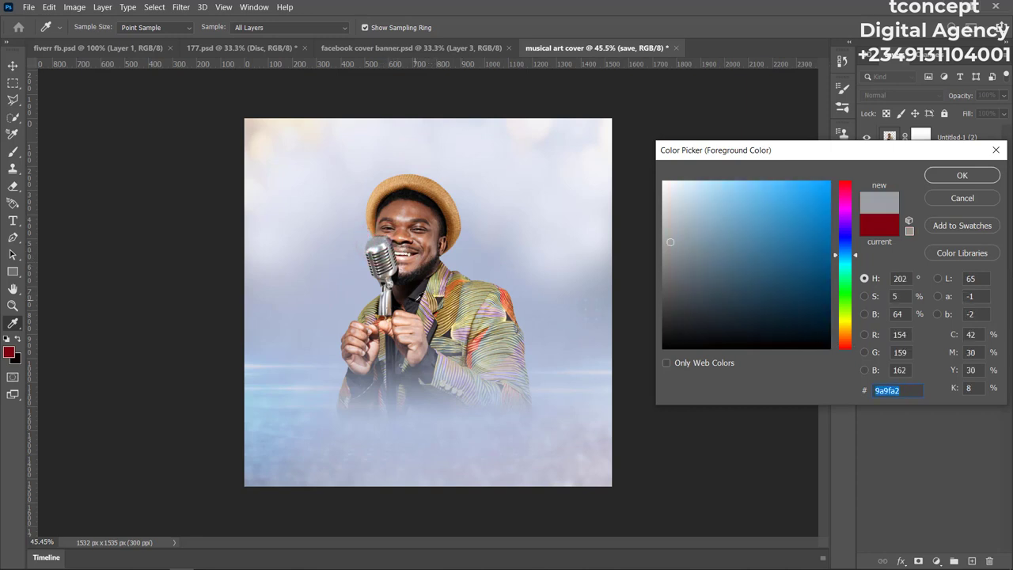
click(424, 293)
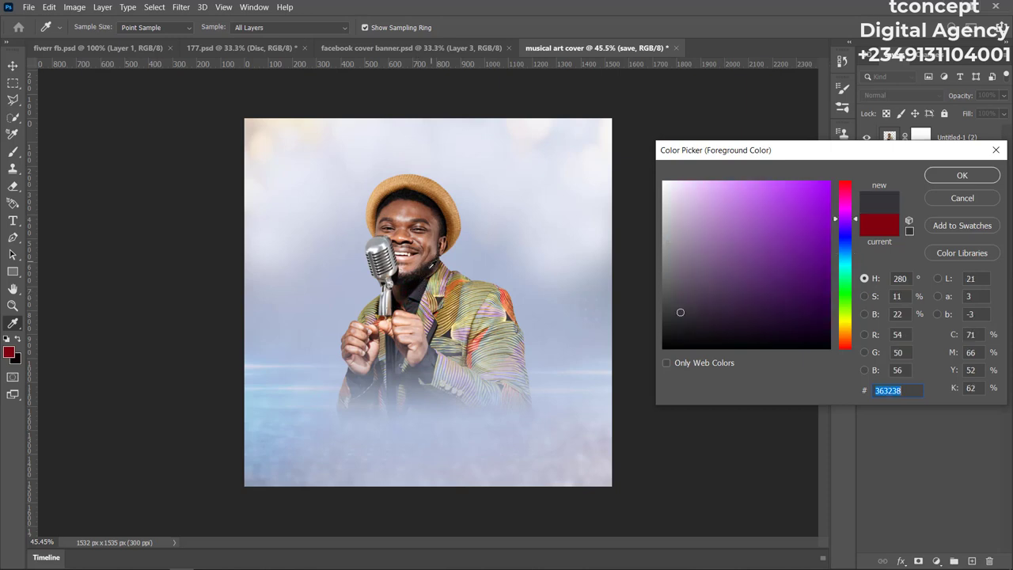
click(962, 174)
Dab soft dark grey onto the lower background and adjust the brush size.
key(b)
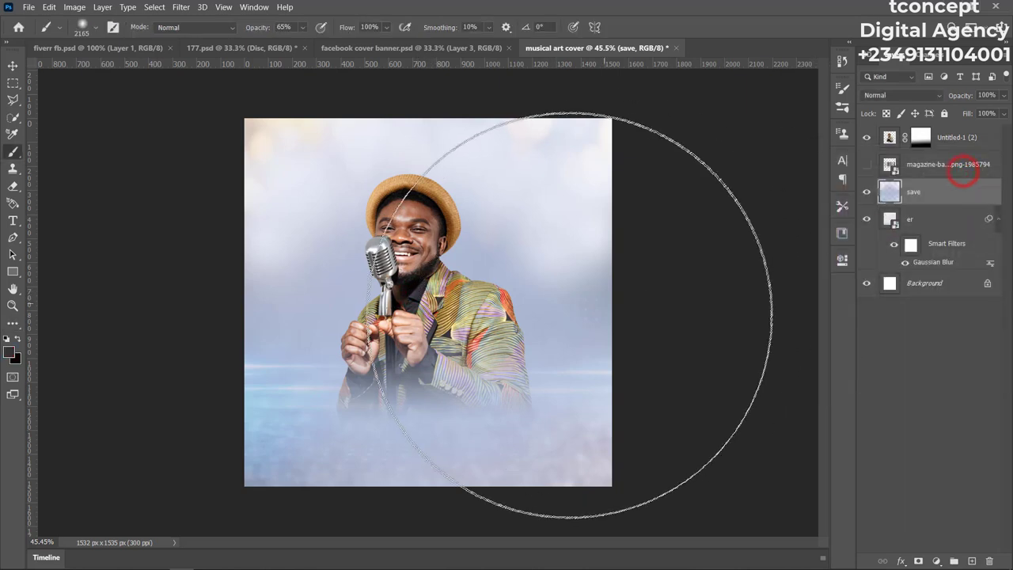
click(563, 447)
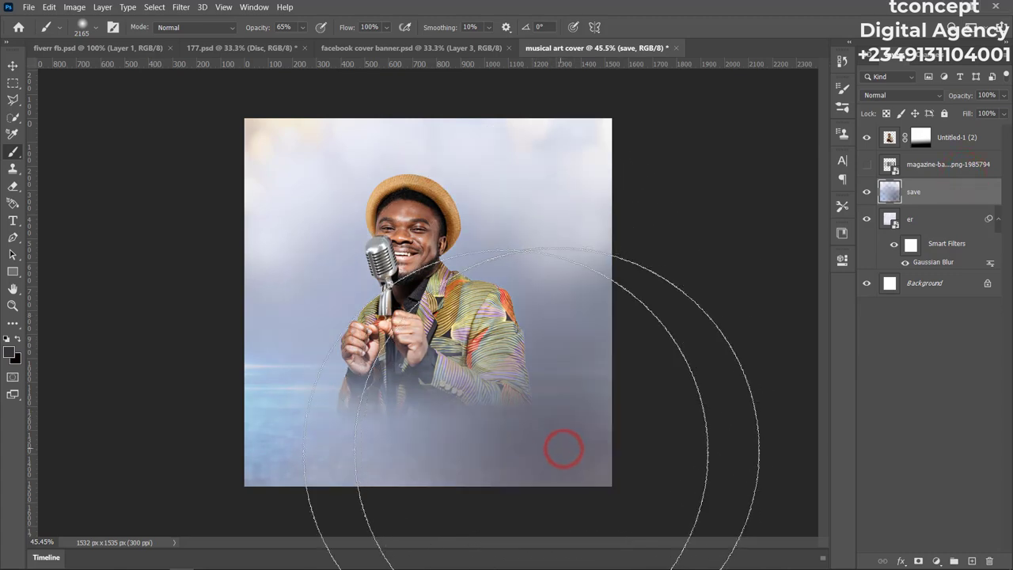
click(337, 436)
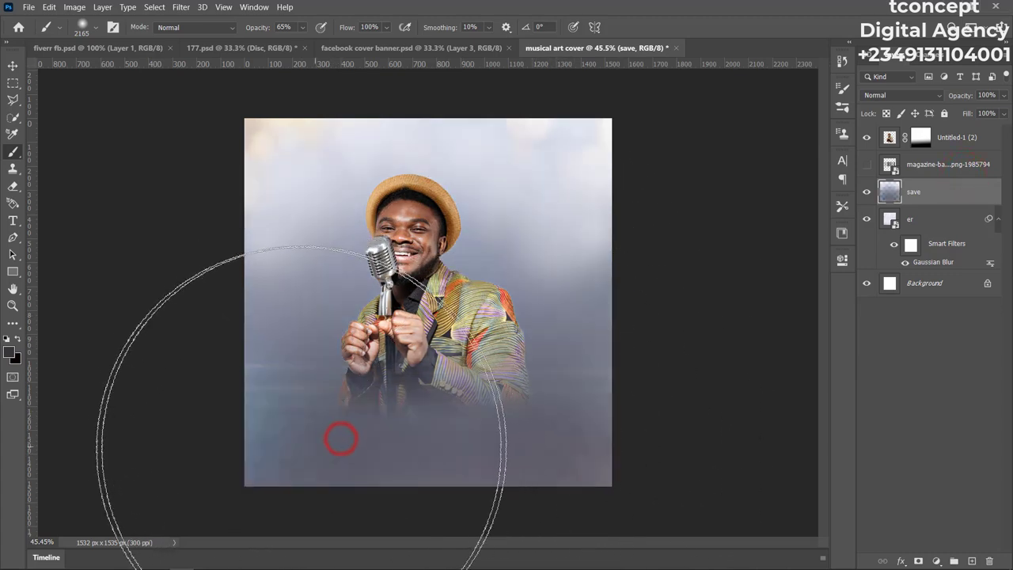
click(95, 29)
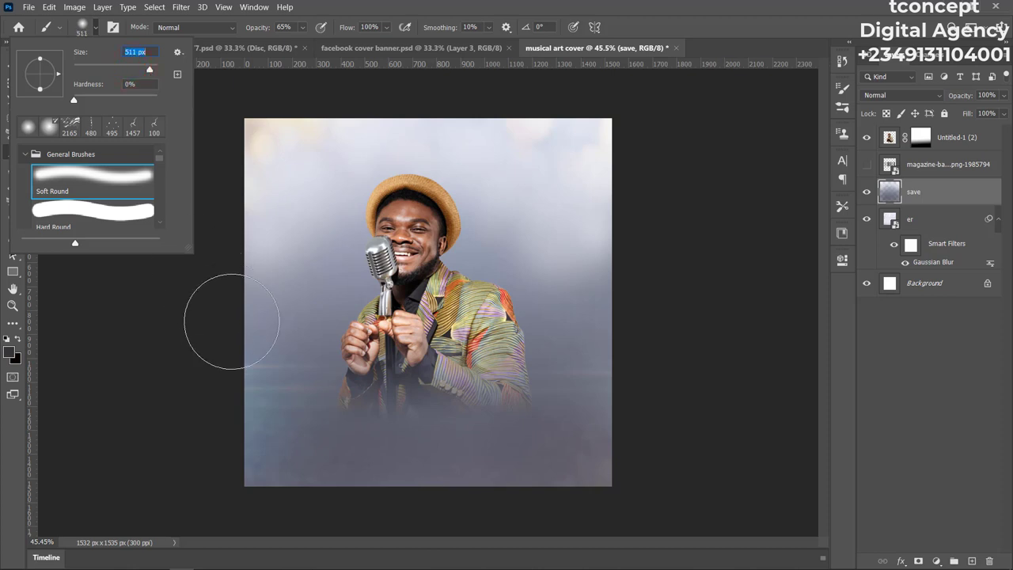
click(266, 435)
Paint soft dark strokes all along the cover's bottom edge and bottom-right corner.
click(277, 475)
click(357, 486)
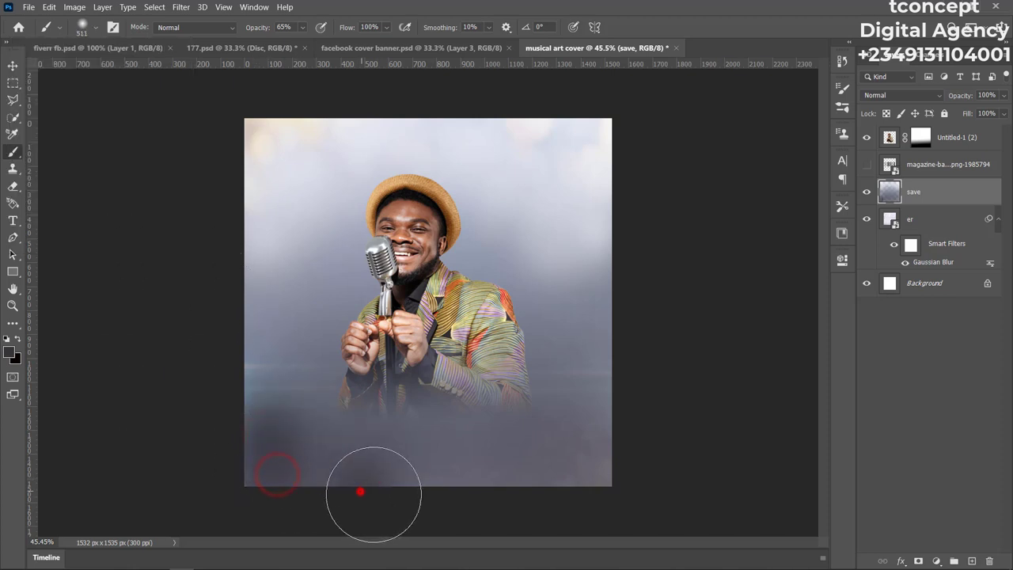
click(322, 477)
click(417, 498)
click(464, 497)
click(529, 493)
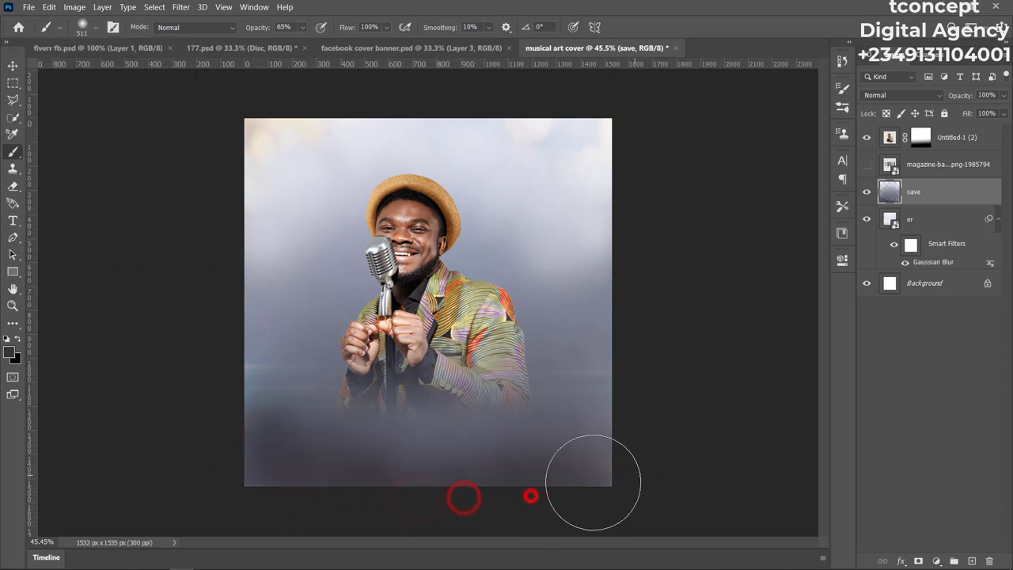
click(599, 482)
click(635, 459)
click(586, 466)
click(475, 482)
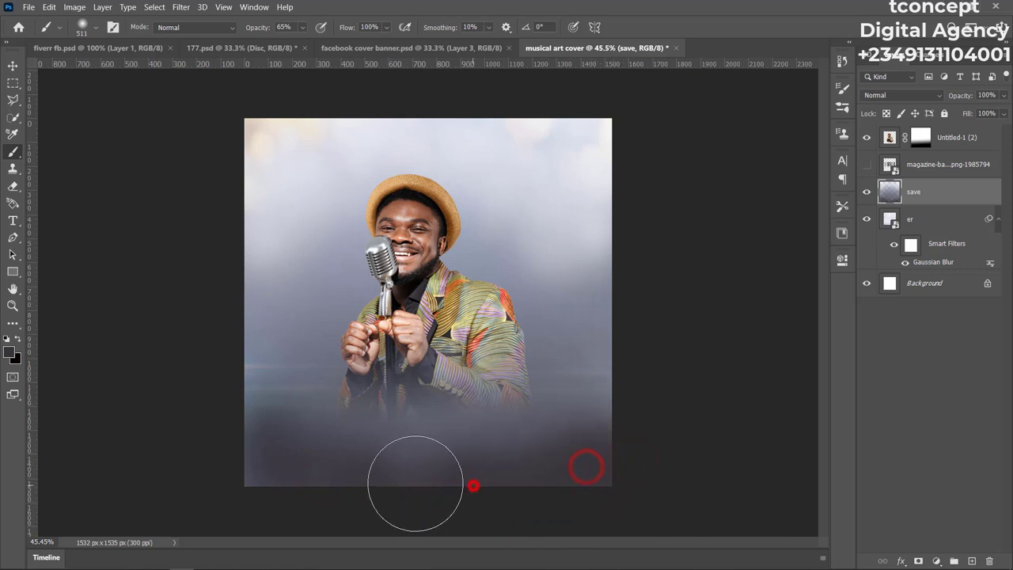
click(422, 477)
click(271, 481)
click(239, 451)
click(235, 486)
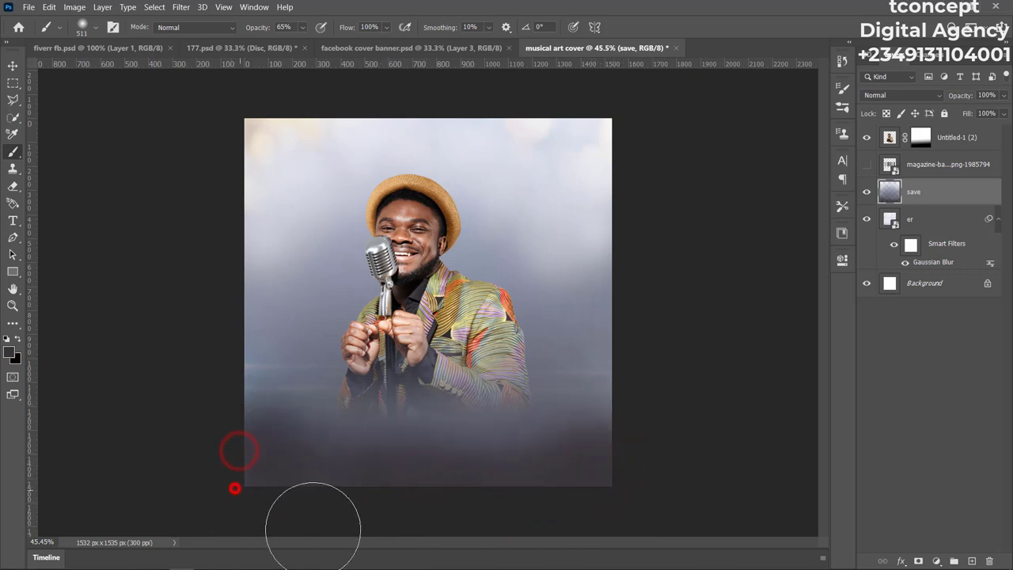
click(335, 482)
click(441, 486)
click(570, 450)
click(622, 417)
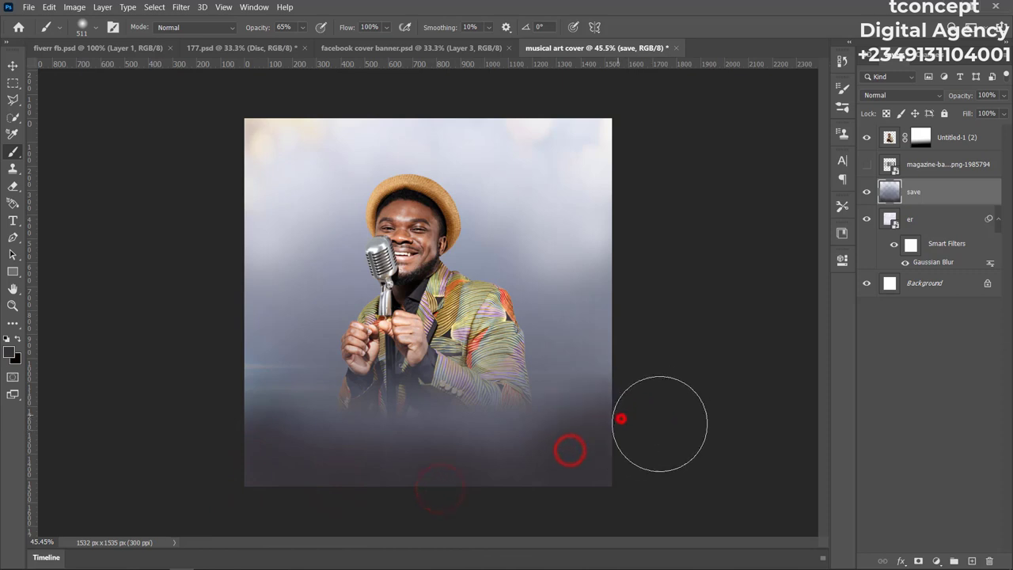
click(635, 479)
click(563, 473)
Add faint dark dabs at the bottom-left corner and lower right edge.
click(328, 465)
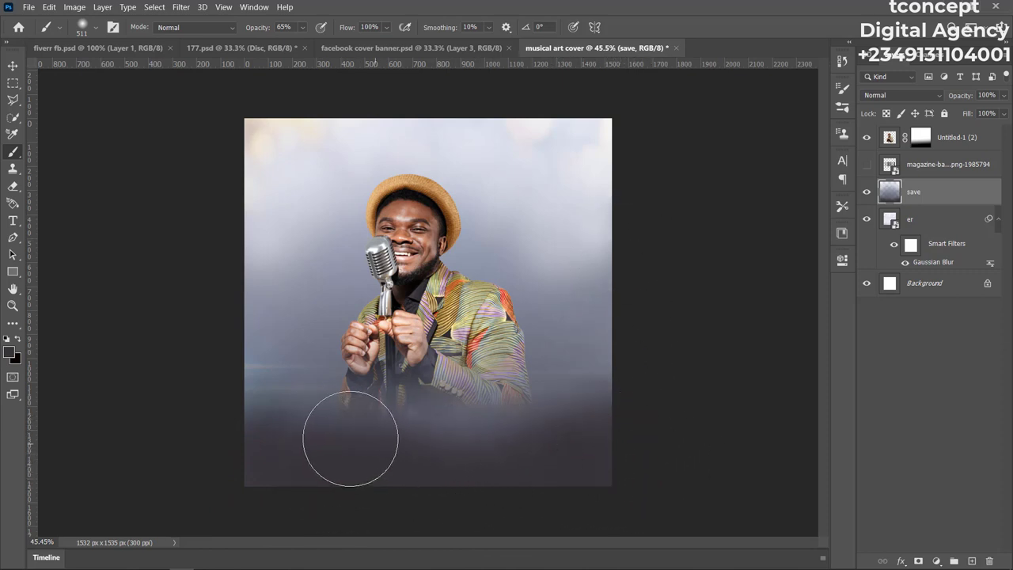
click(393, 441)
click(482, 448)
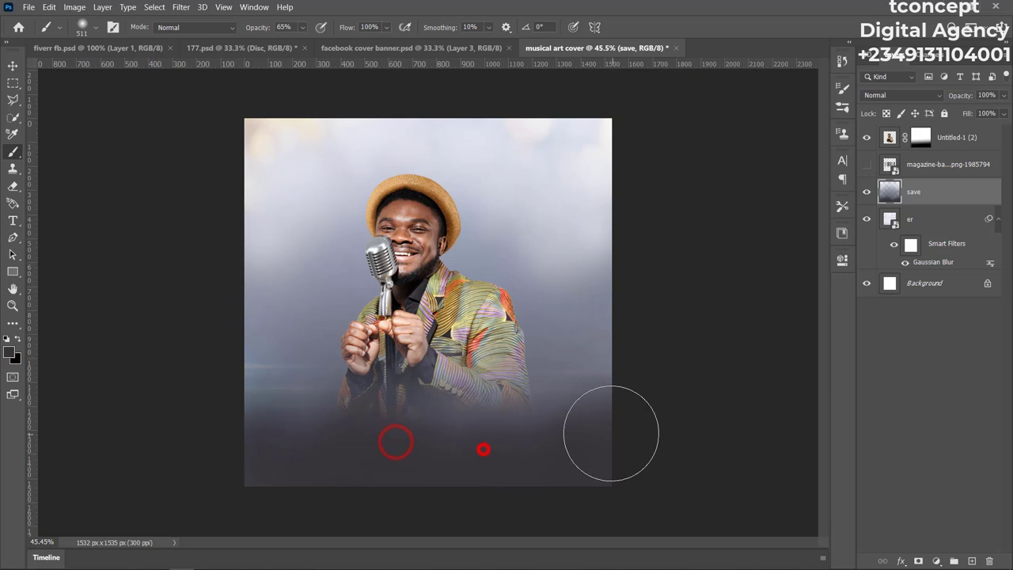
click(296, 448)
click(294, 434)
click(487, 440)
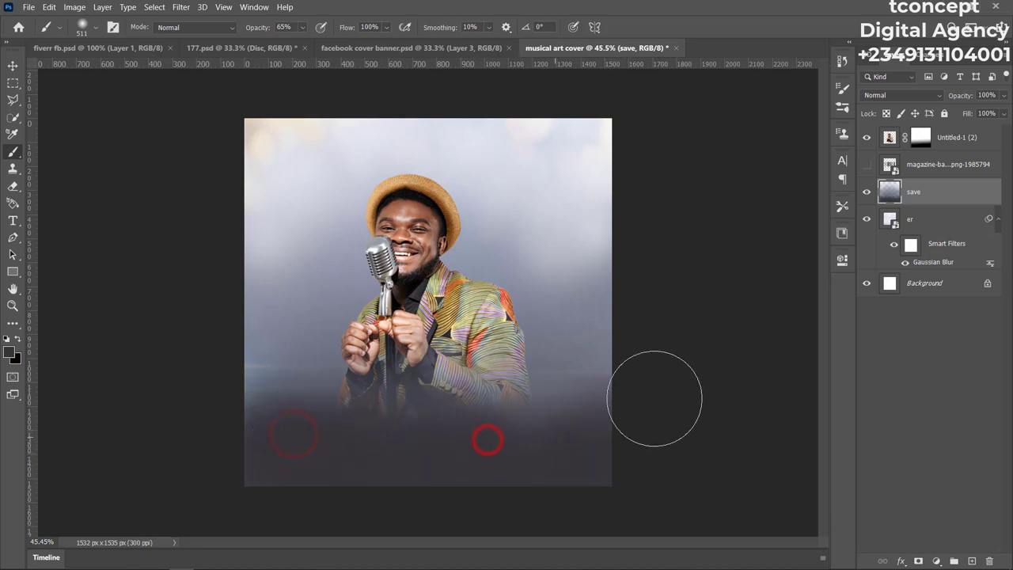
click(627, 403)
Darken the cover's top edge, top corners, and left and right sides.
click(645, 129)
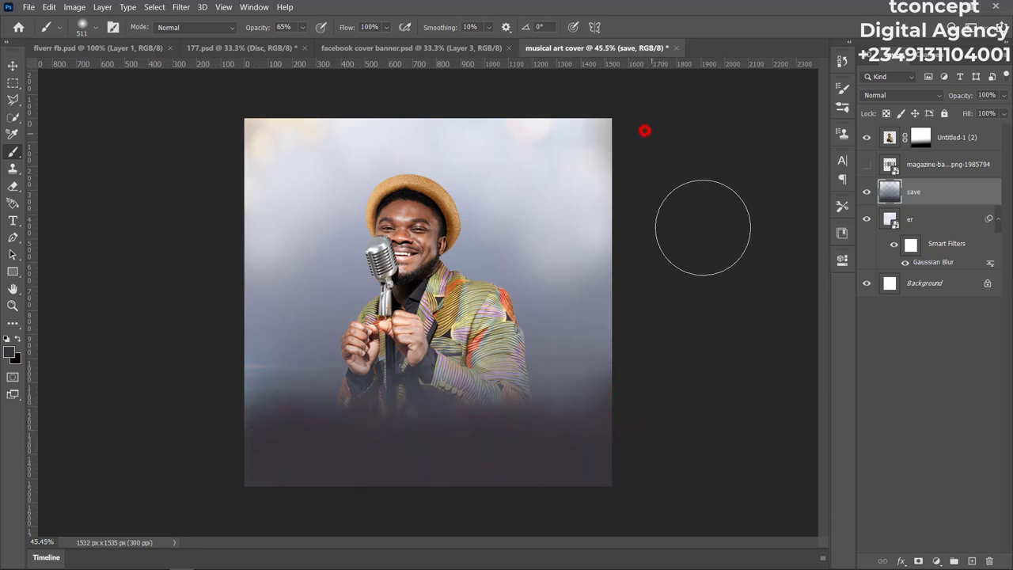
click(680, 249)
click(226, 126)
click(224, 251)
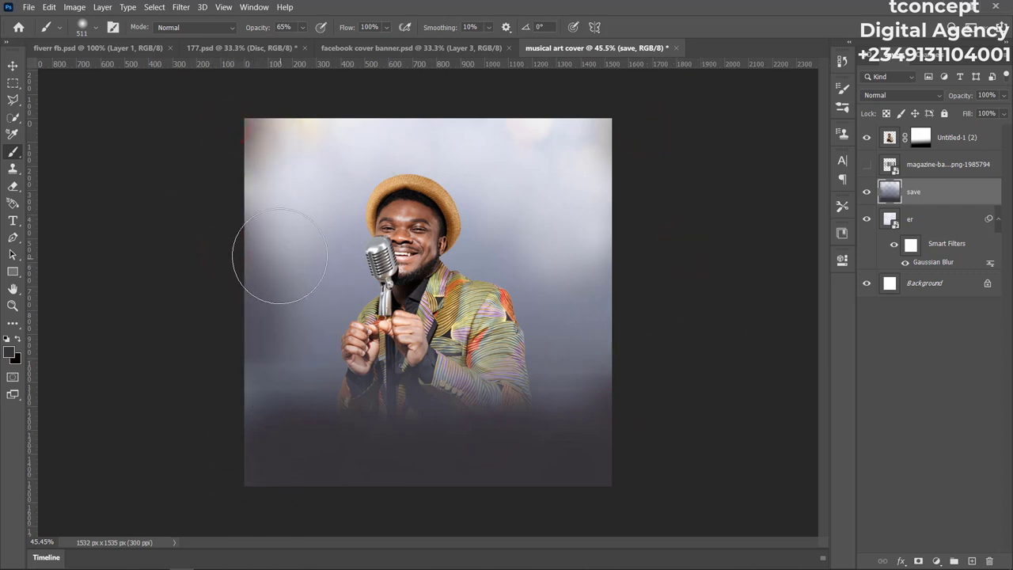
click(313, 108)
click(436, 102)
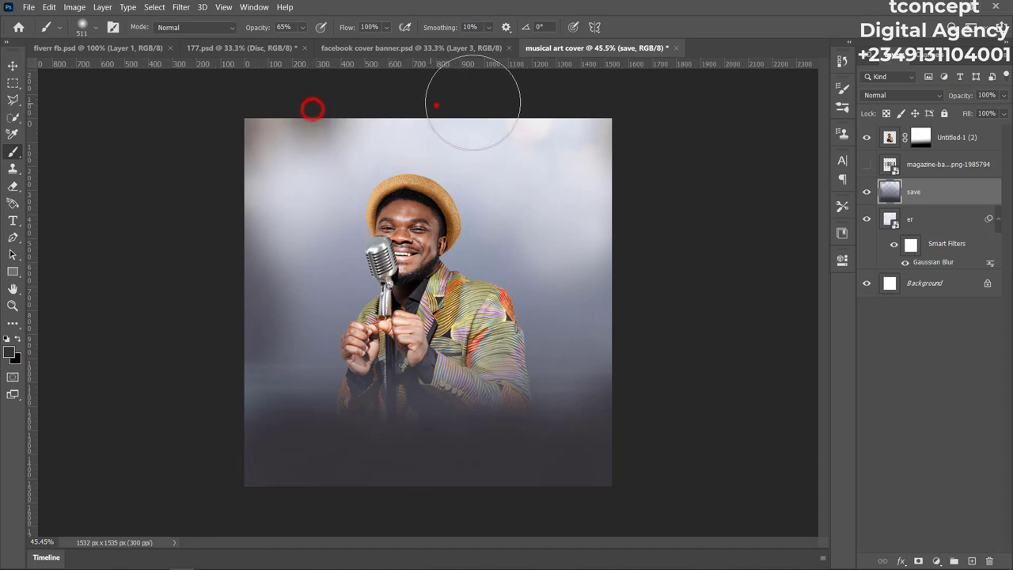
click(301, 108)
click(560, 91)
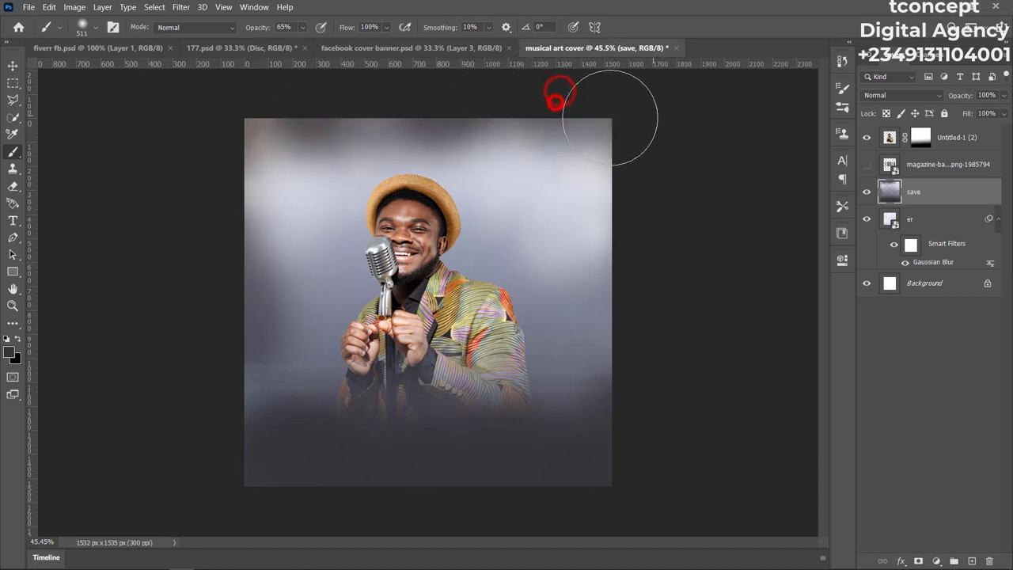
click(723, 132)
click(525, 100)
click(648, 123)
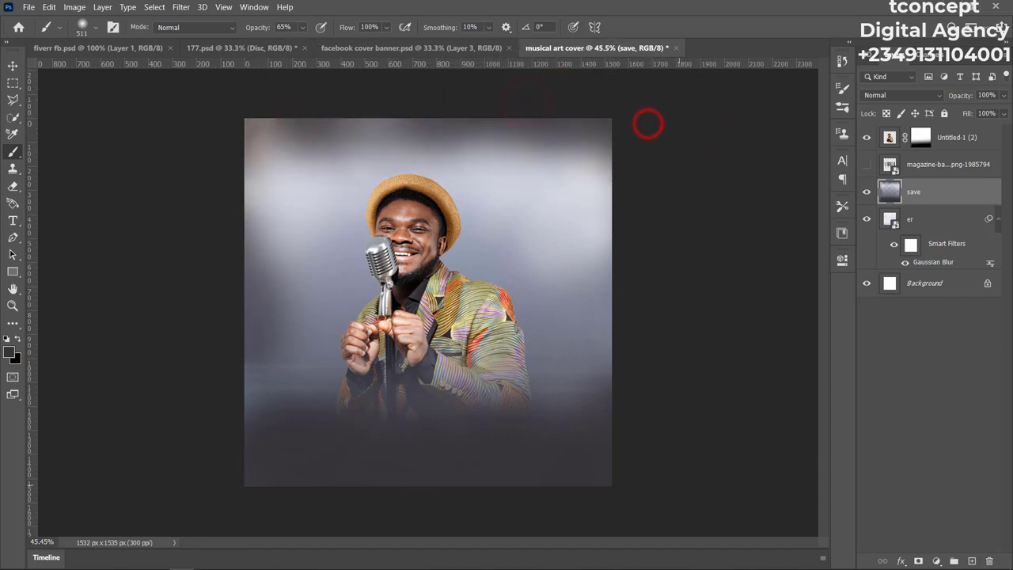
click(223, 359)
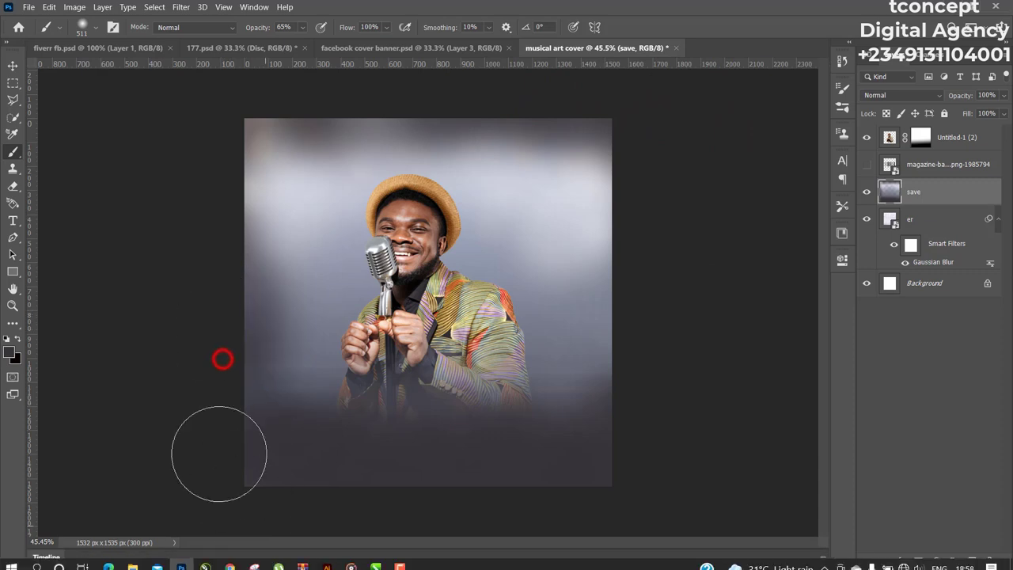
Set the foreground colour to the singer's cheek skin tone, 9b6b56.
click(9, 354)
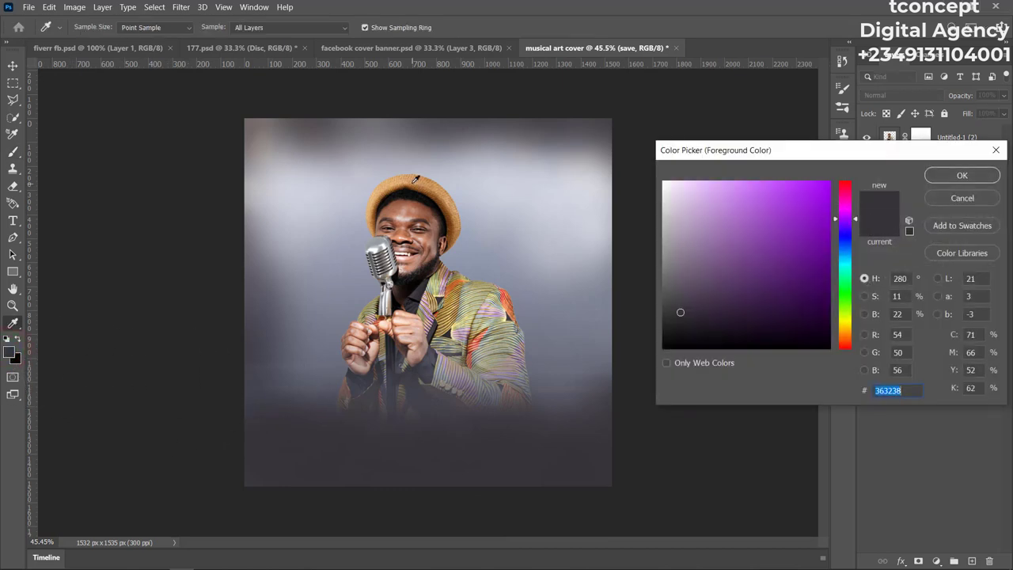
click(412, 181)
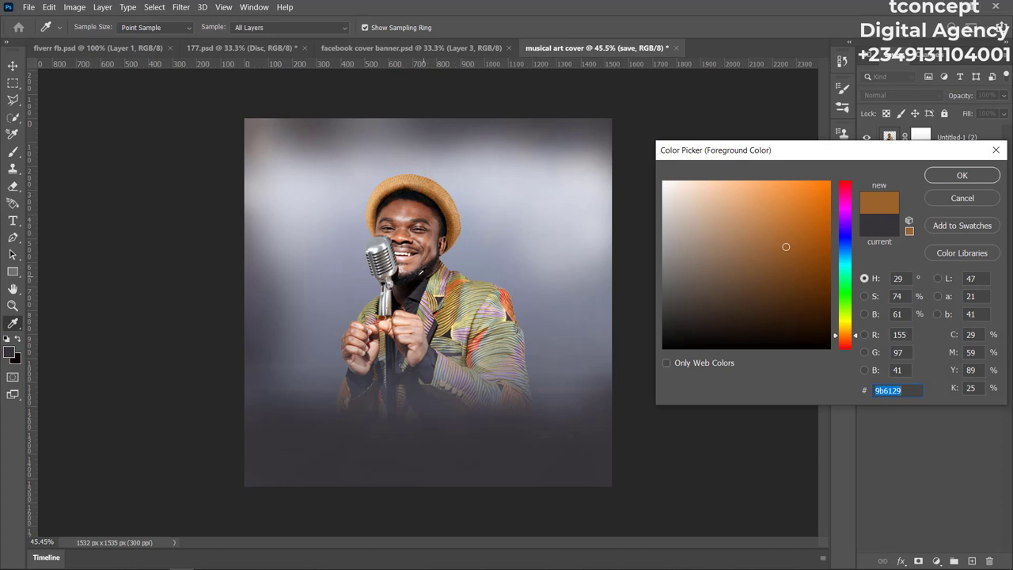
click(427, 252)
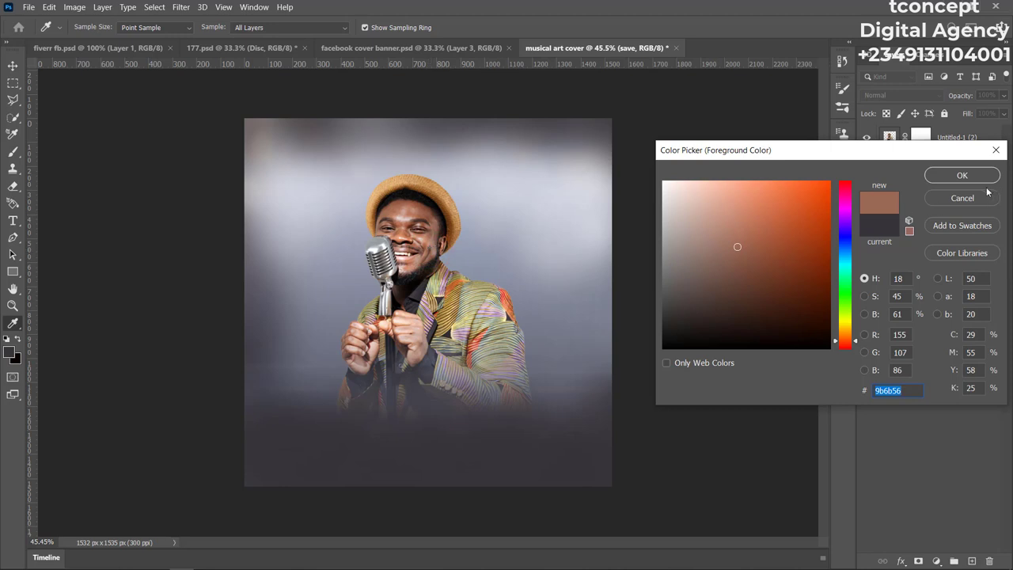
click(962, 175)
key(b)
Brush the warm brown along the cover's bottom edge.
click(334, 533)
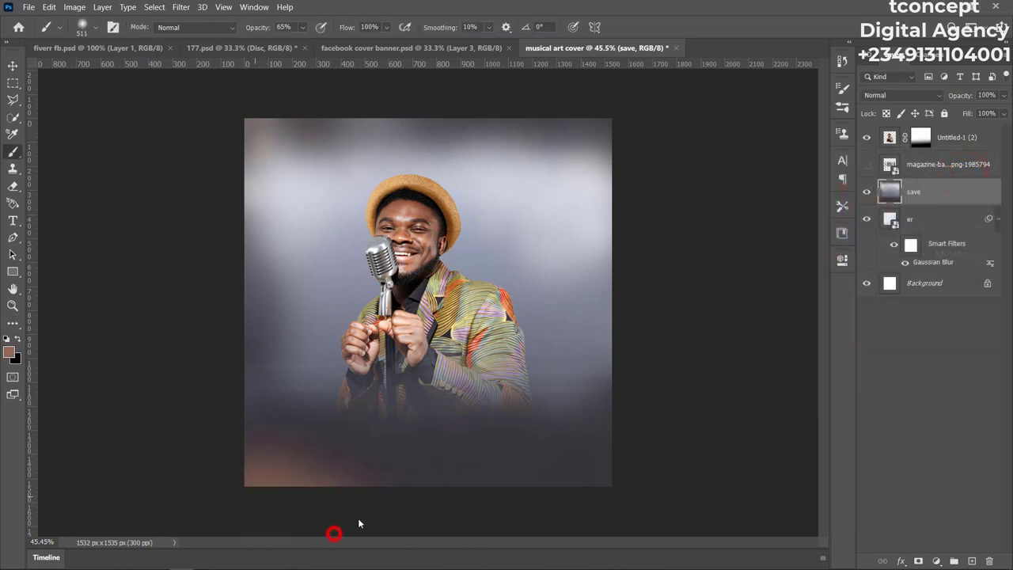
click(319, 488)
click(581, 511)
click(534, 522)
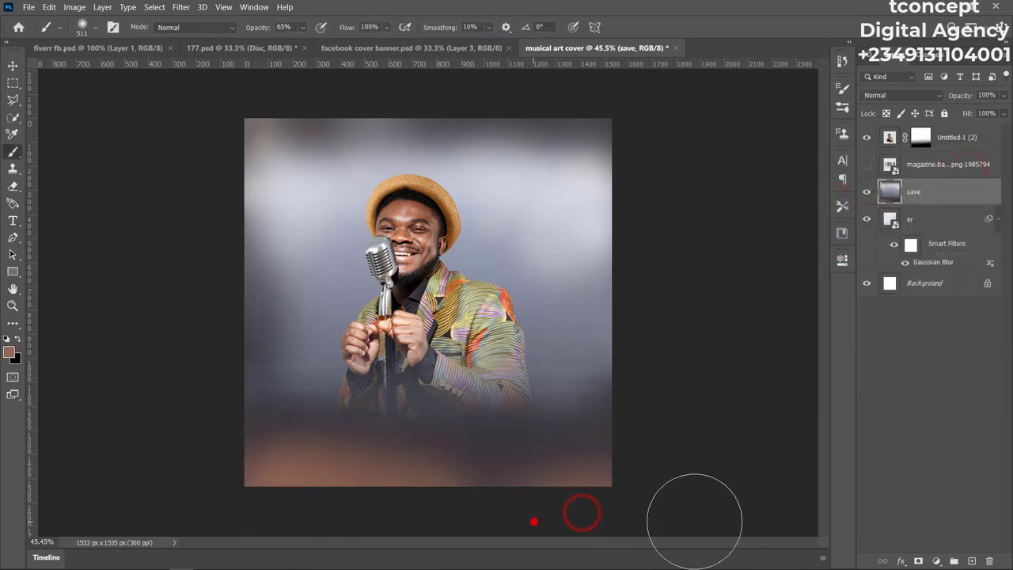
mouse_move(534, 521)
mouse_down()
mouse_move(517, 511)
mouse_move(494, 520)
mouse_up()
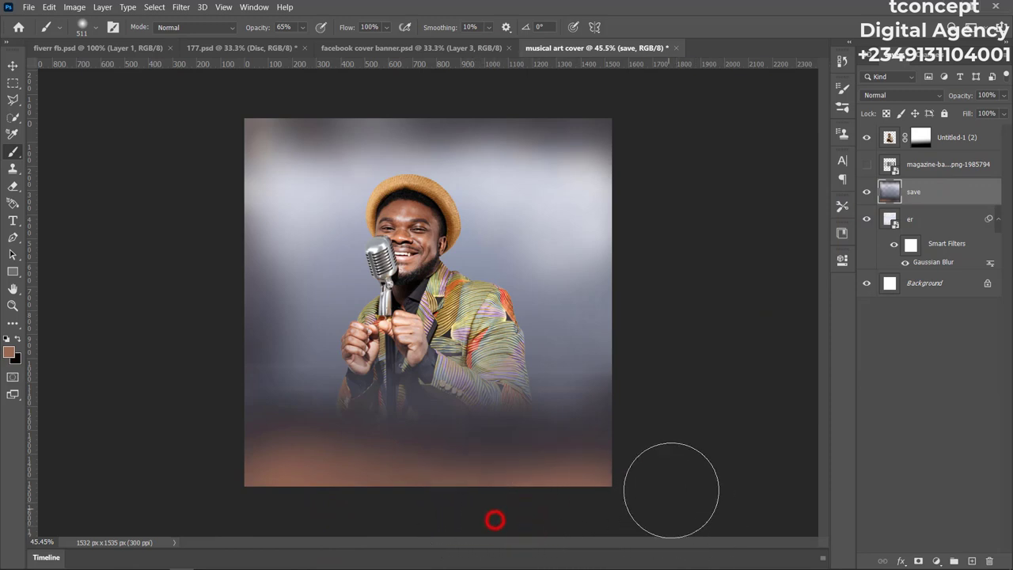
click(660, 143)
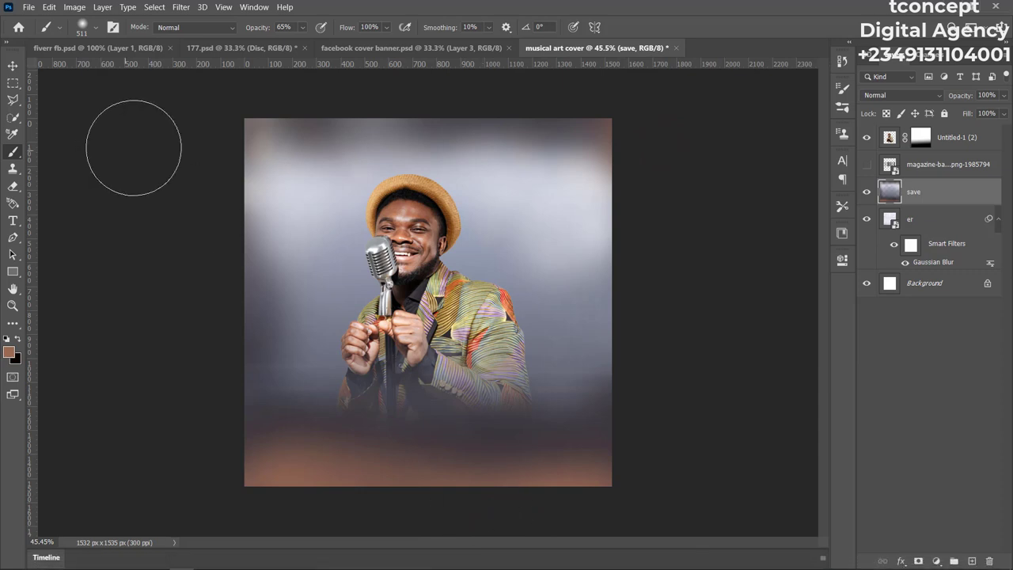
Tint the left edge, top edge and bottom-right corner brown.
mouse_move(228, 97)
mouse_down()
mouse_move(206, 197)
mouse_move(219, 158)
mouse_up()
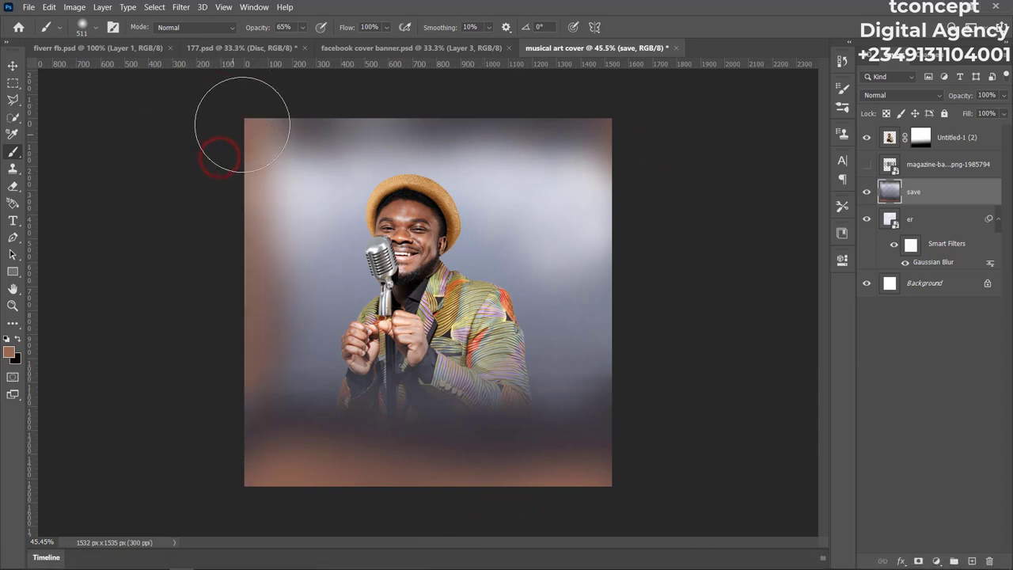
click(317, 101)
click(270, 100)
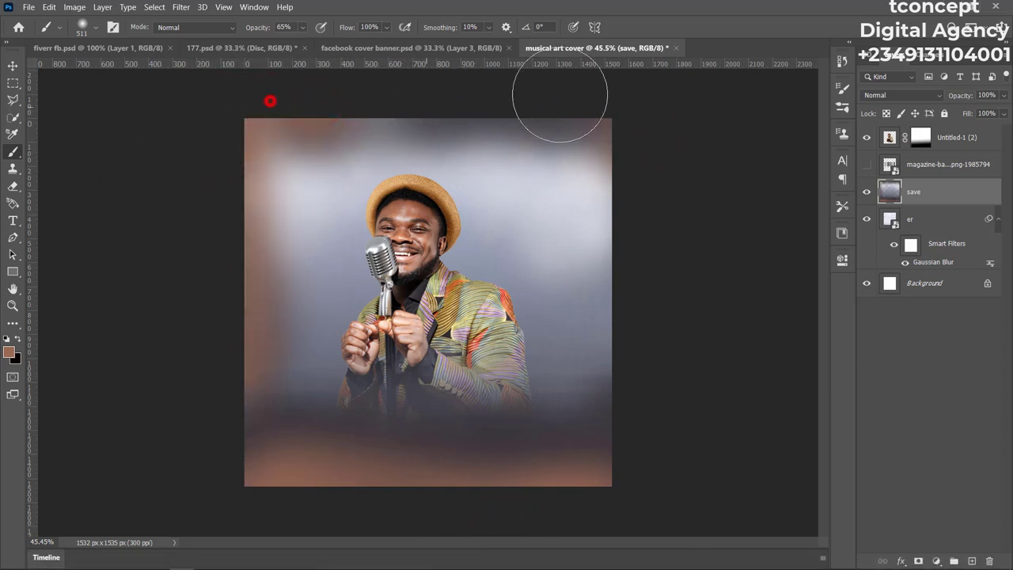
click(593, 109)
click(459, 95)
click(640, 126)
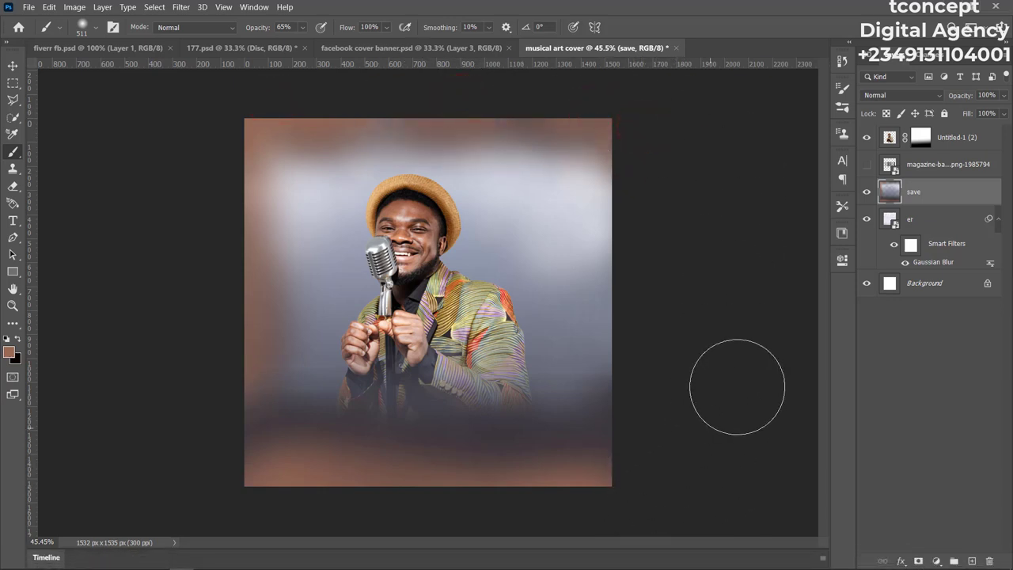
click(655, 476)
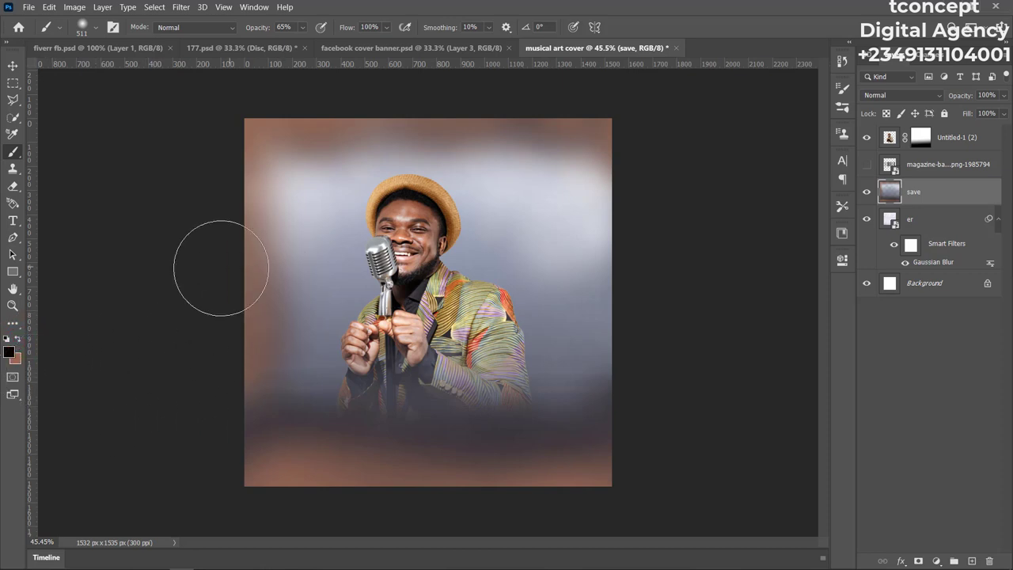
Deepen the brown along the left, right and bottom edges, then return to the Move tool.
click(224, 285)
click(211, 351)
click(219, 463)
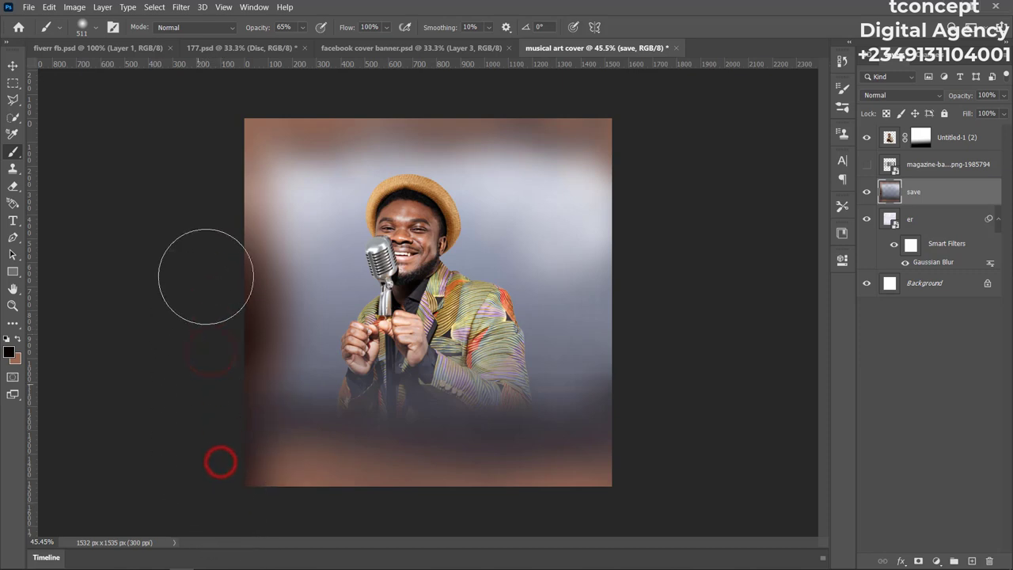
click(637, 338)
click(639, 448)
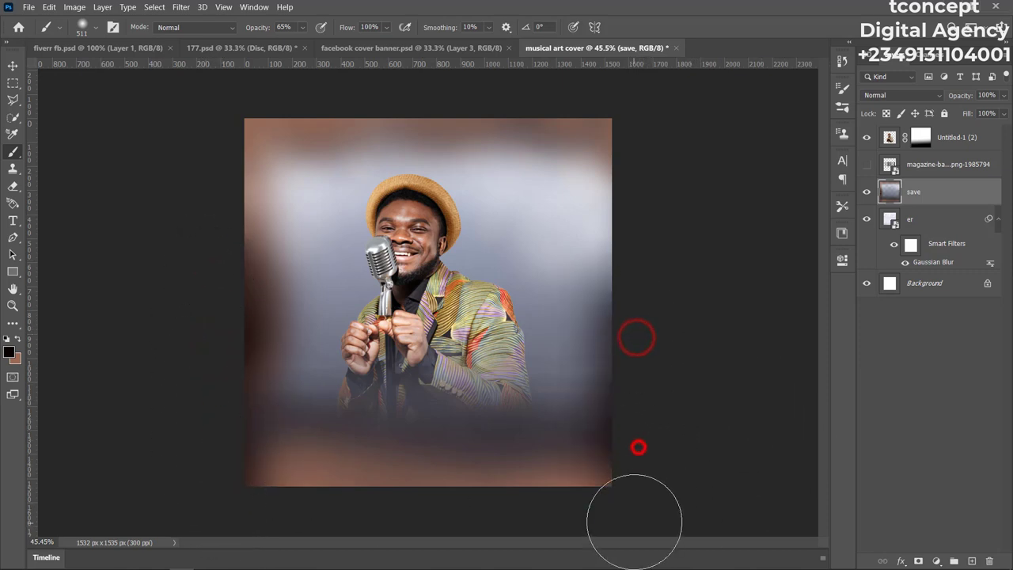
click(326, 512)
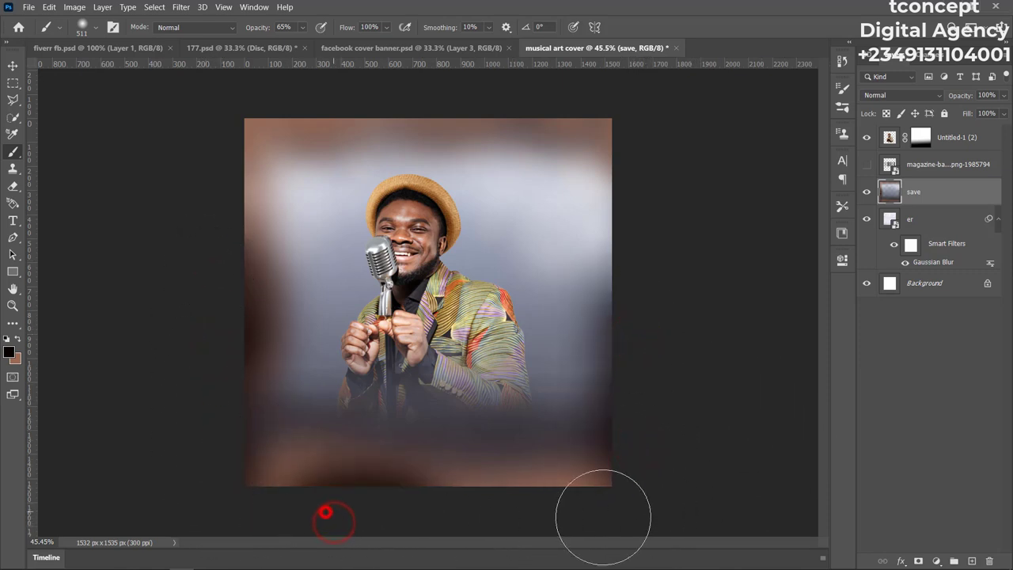
click(486, 504)
click(258, 498)
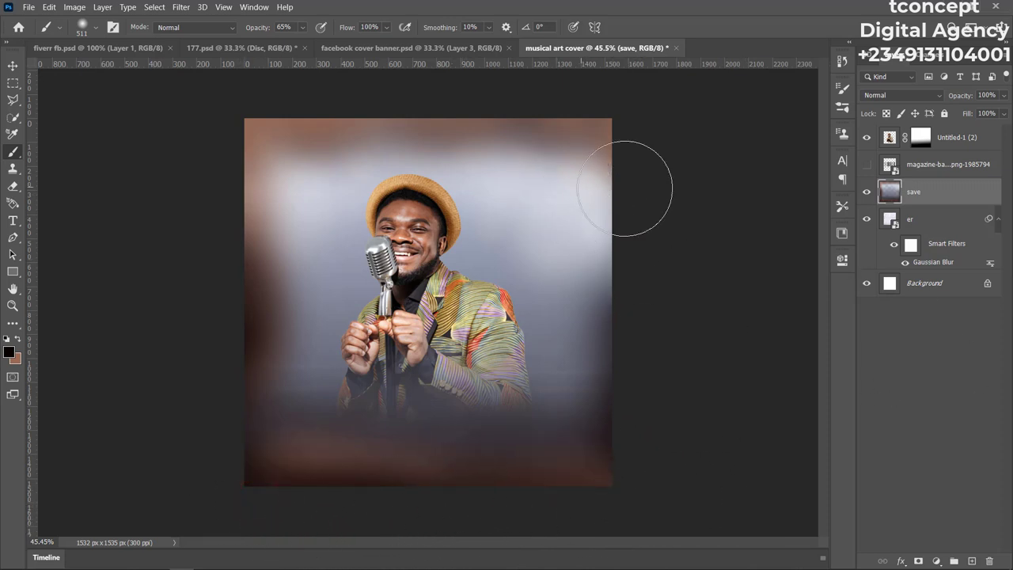
mouse_move(716, 564)
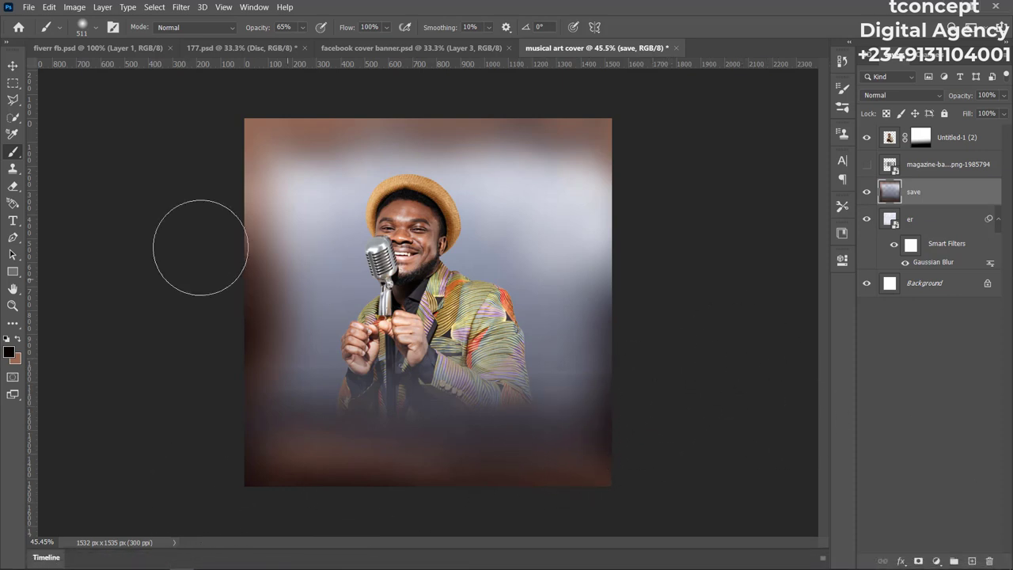
click(11, 66)
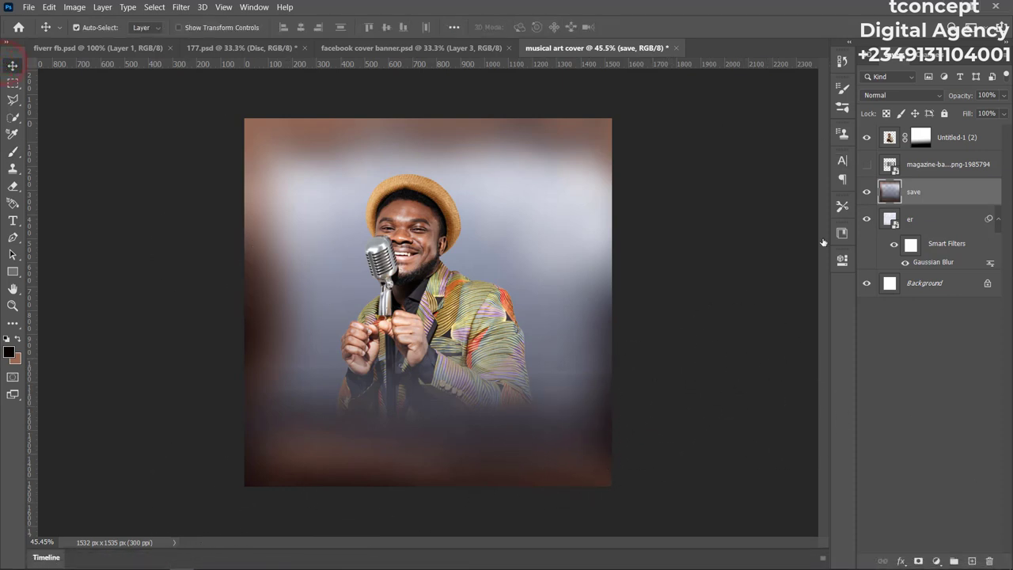
Switch to the Eraser and erase the dark tint along the top-left of the backdrop.
click(14, 188)
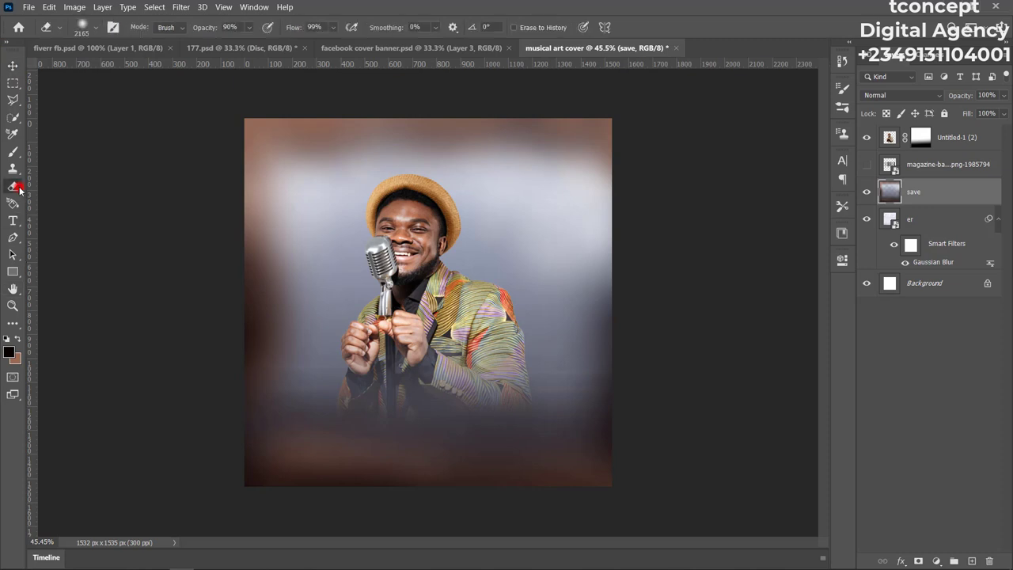
click(74, 185)
click(128, 206)
mouse_move(128, 206)
mouse_down()
mouse_move(143, 151)
mouse_move(178, 103)
mouse_move(385, 4)
mouse_up()
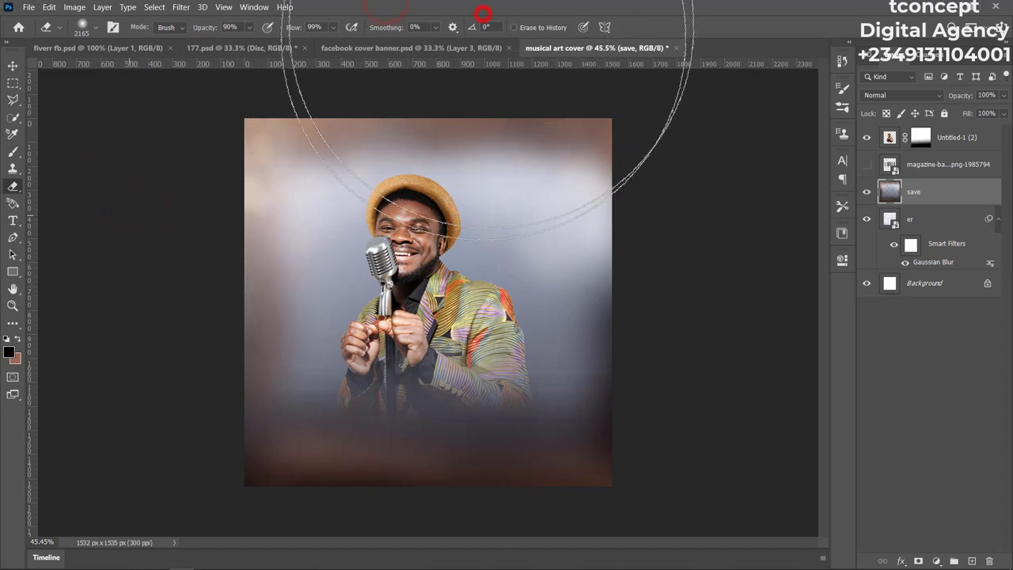
click(471, 47)
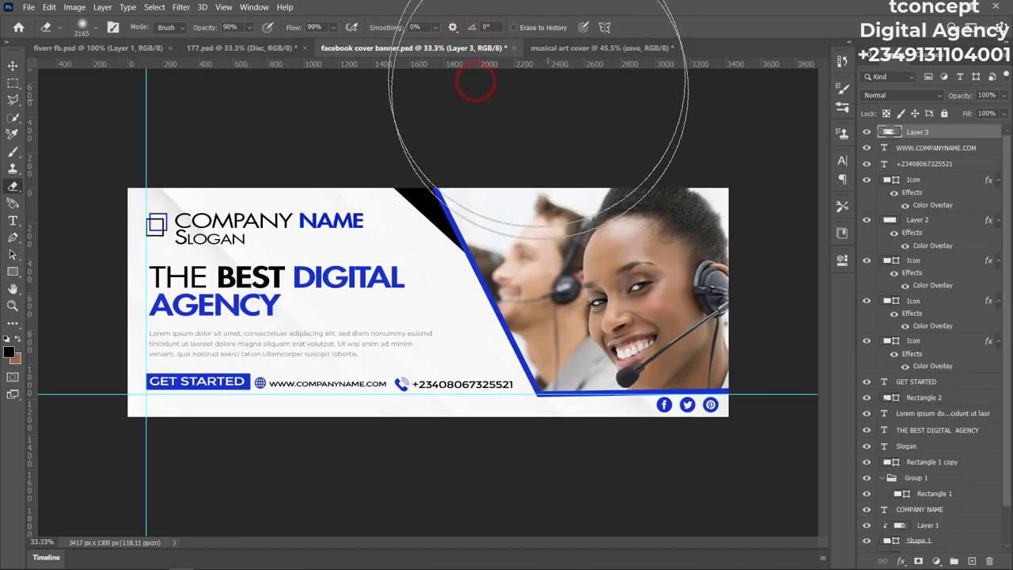
click(582, 46)
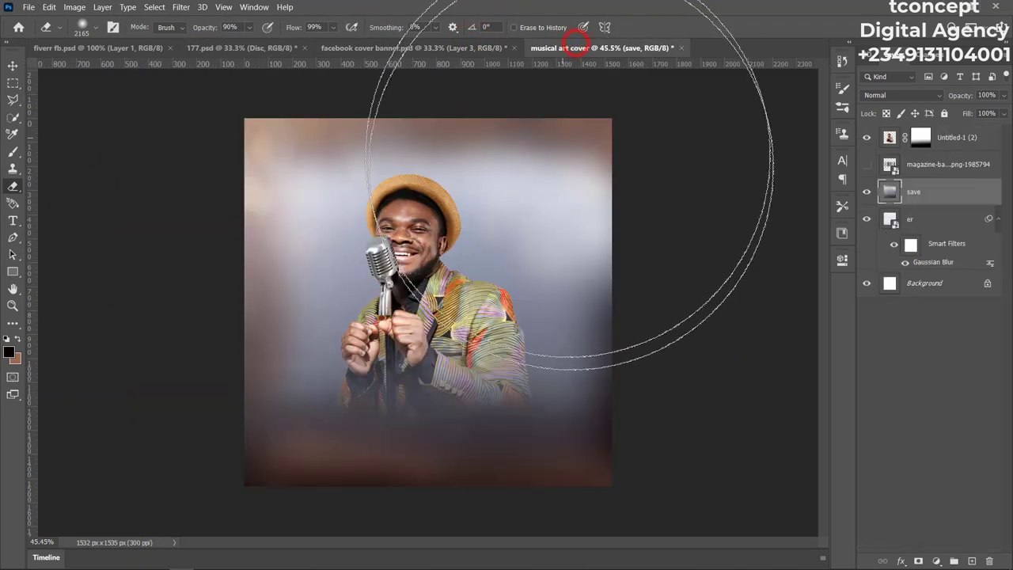
Enlarge the soft eraser to about 464 px and lighten the dark top edge.
click(95, 29)
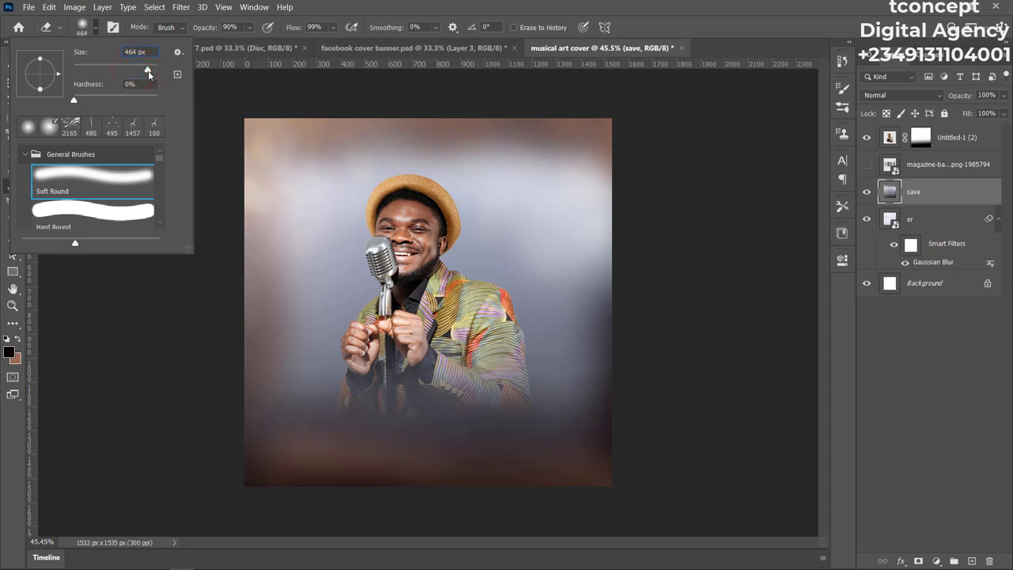
click(582, 123)
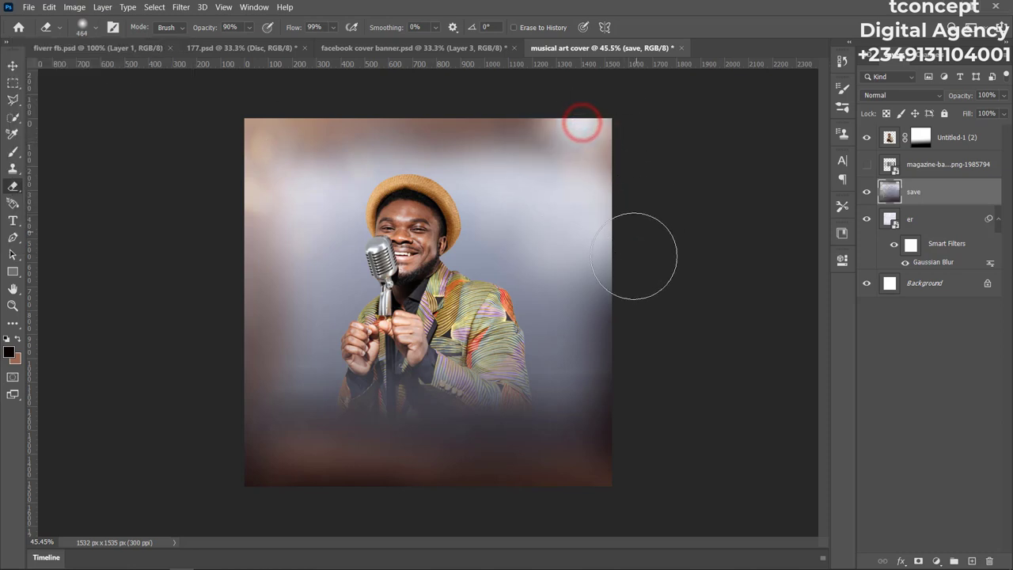
click(650, 314)
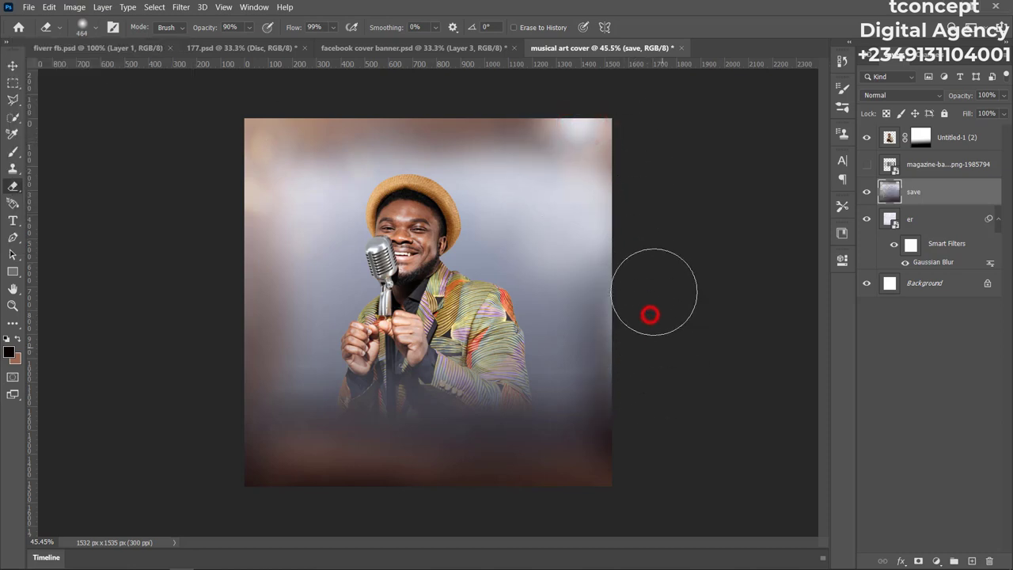
click(162, 246)
click(181, 374)
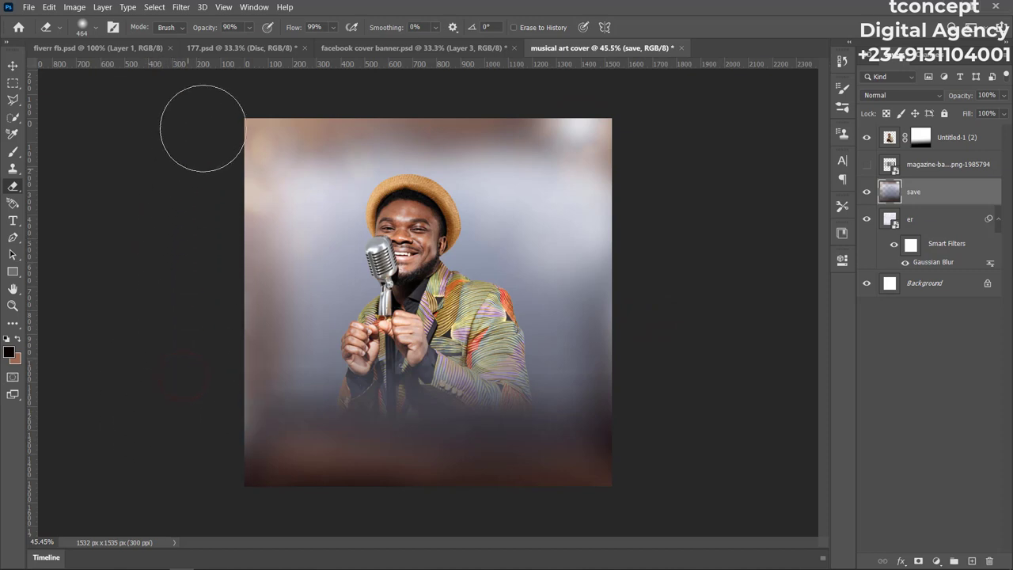
click(256, 110)
click(319, 100)
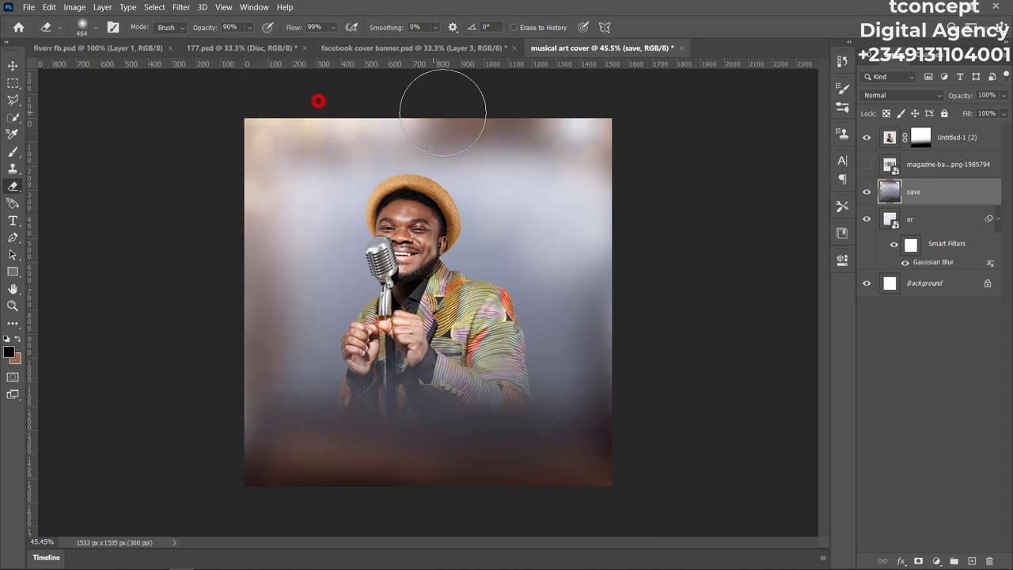
click(505, 118)
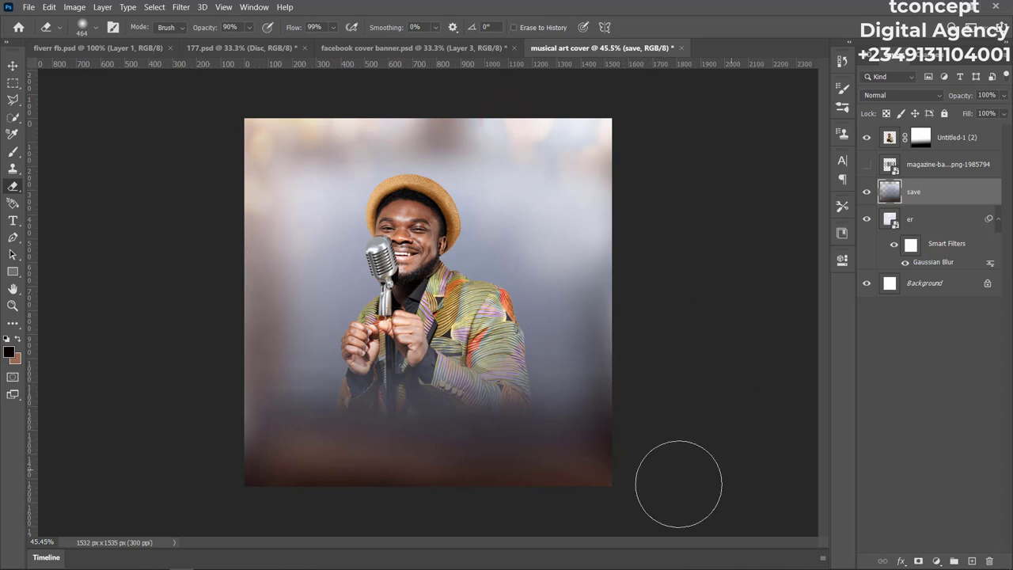
click(12, 66)
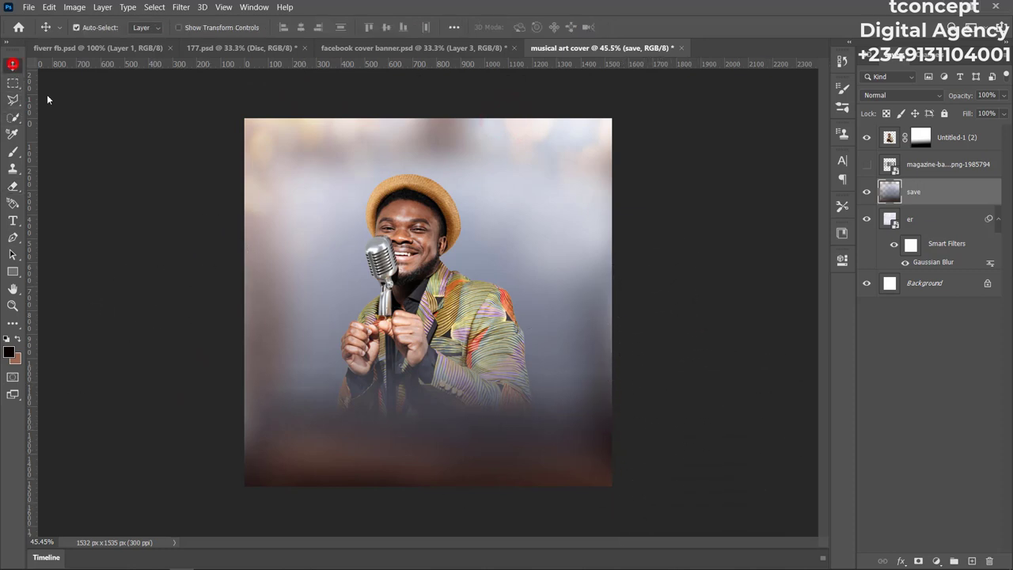
click(706, 205)
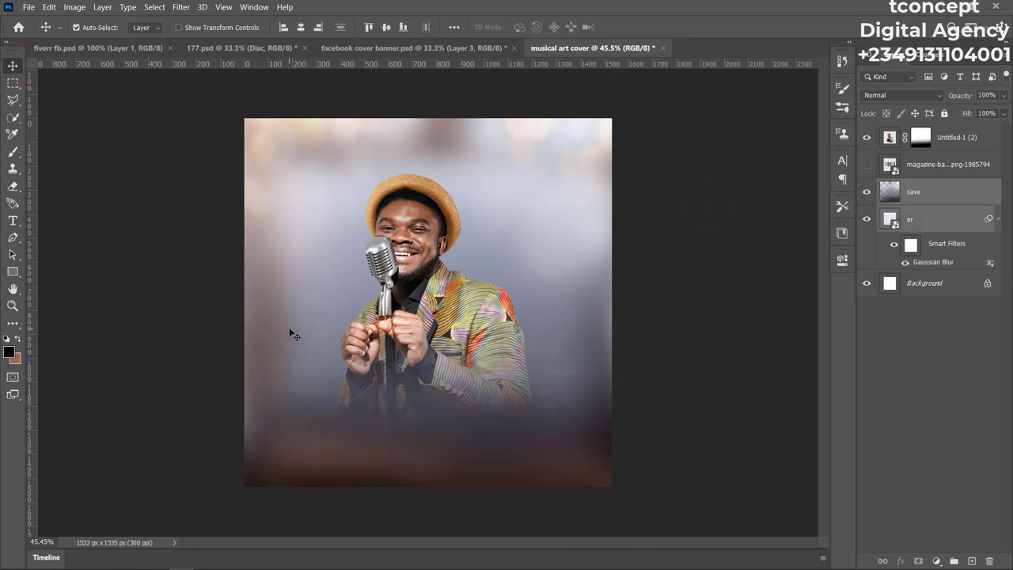
Add a 9 pt black 'Praise' text layer near the top of the canvas.
click(13, 221)
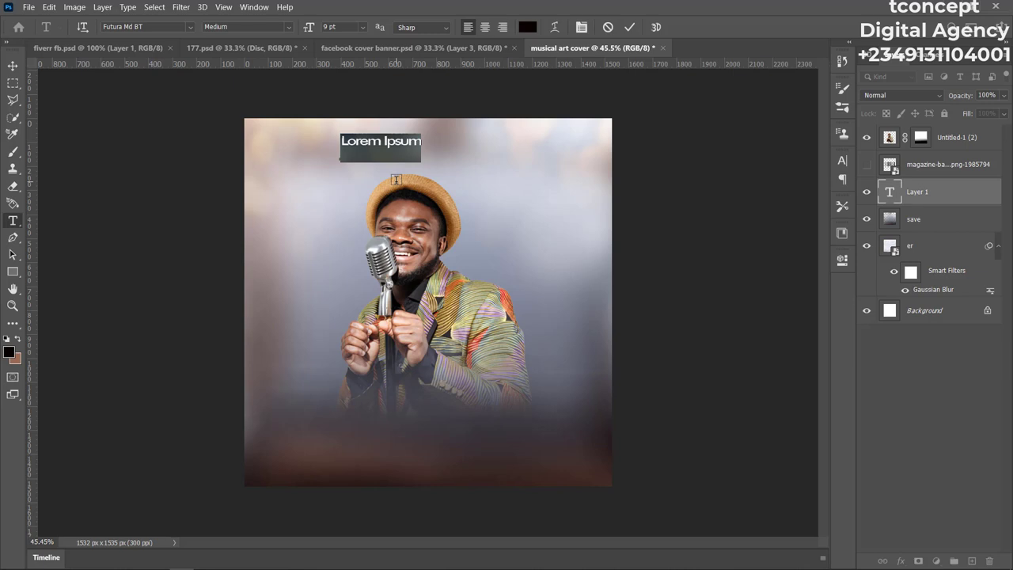
text(Praise)
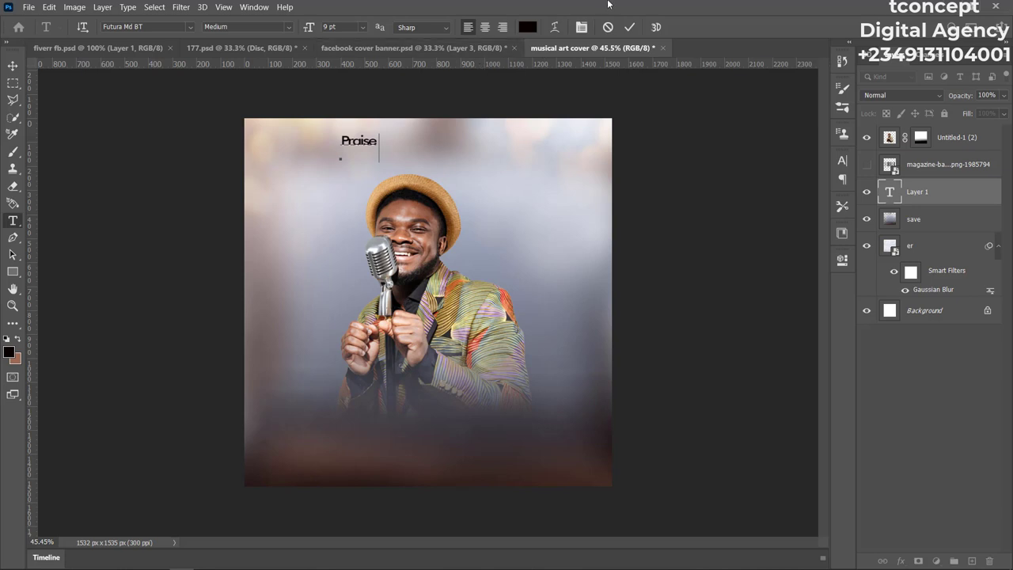
click(336, 158)
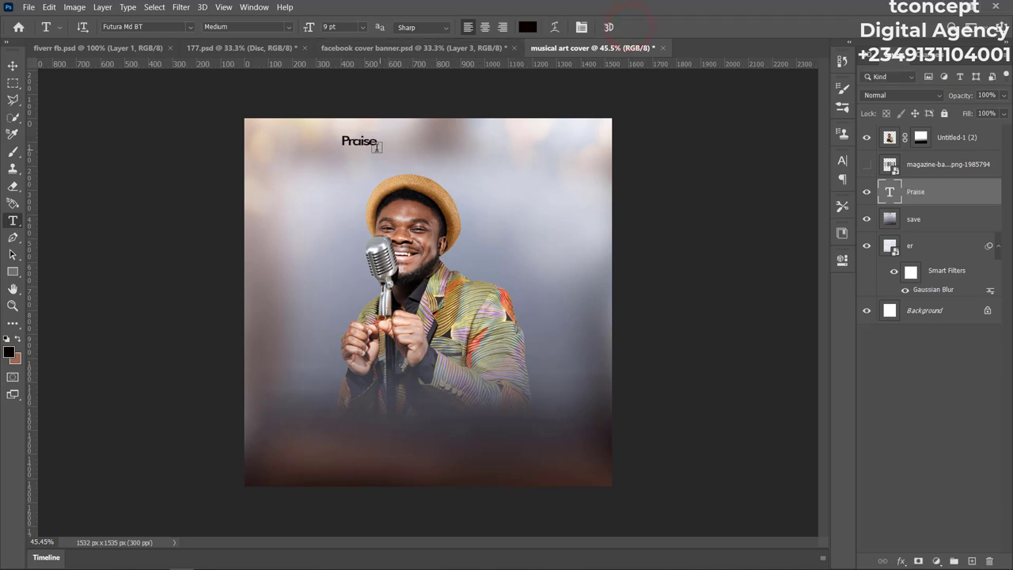
click(12, 65)
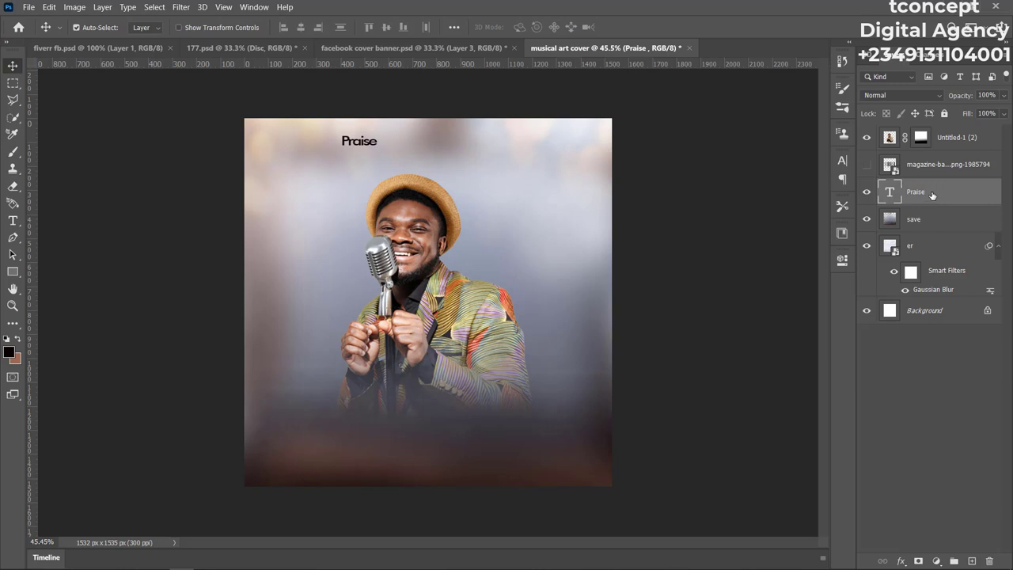
Move the Praise layer to the top and scale it to about 484% above the hat.
drag(932, 195, 944, 136)
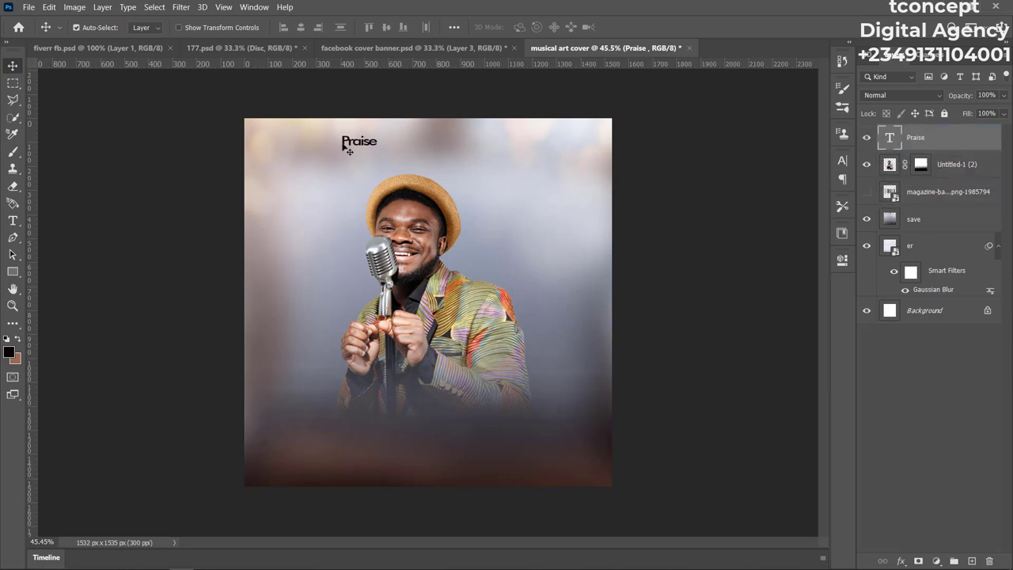
key(ctrl)
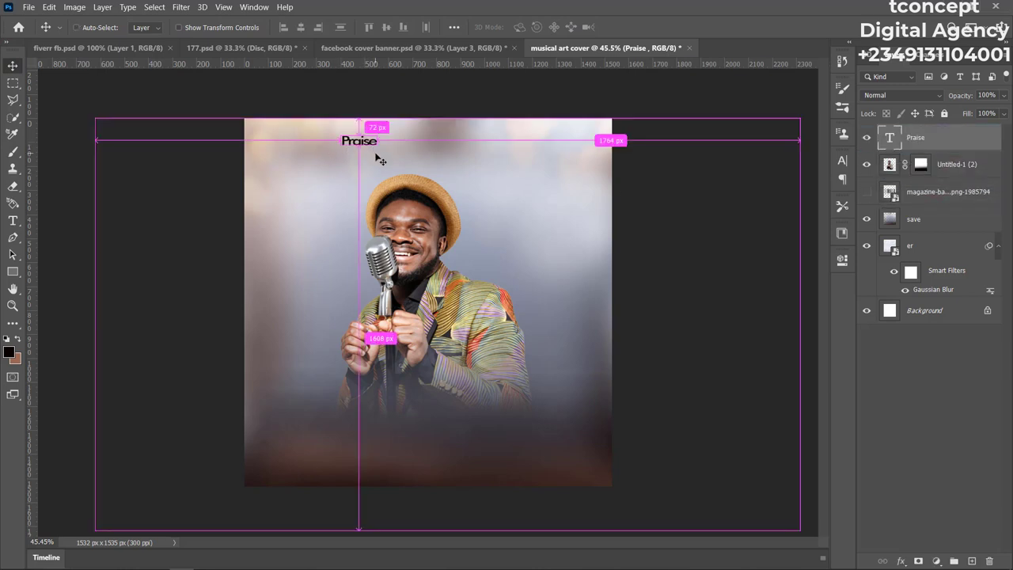
key(ctrl+t)
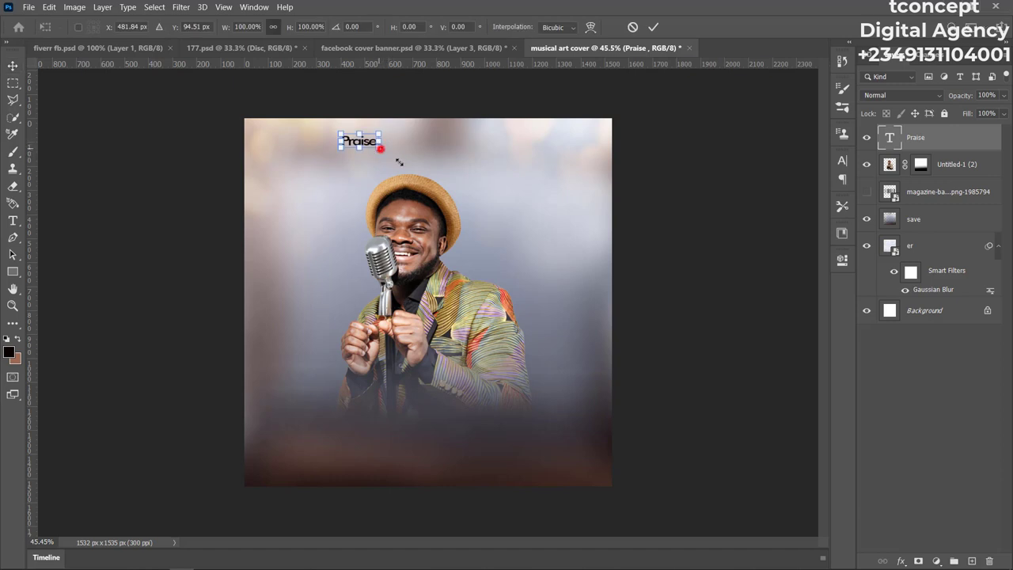
drag(399, 162, 507, 242)
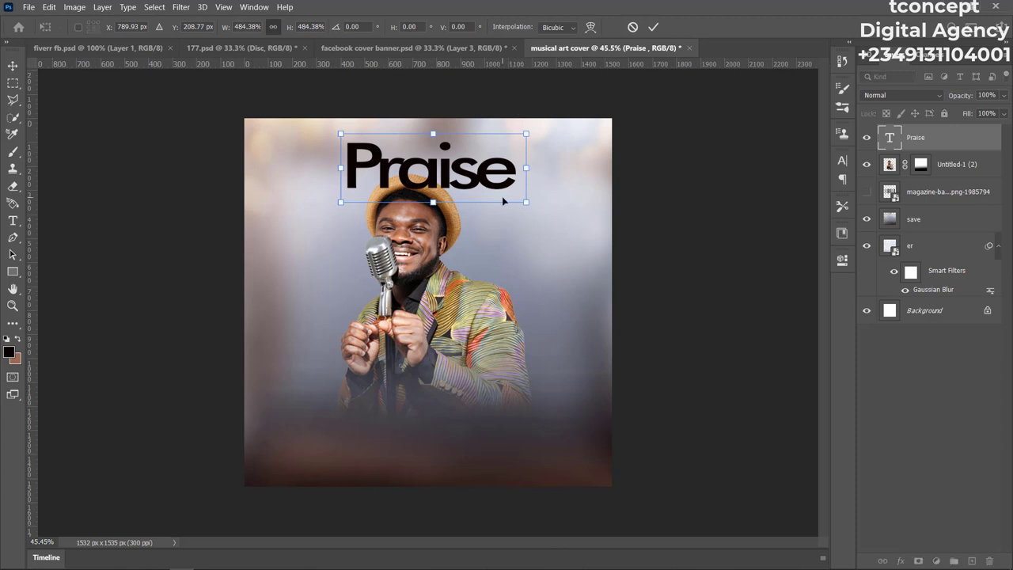
click(653, 28)
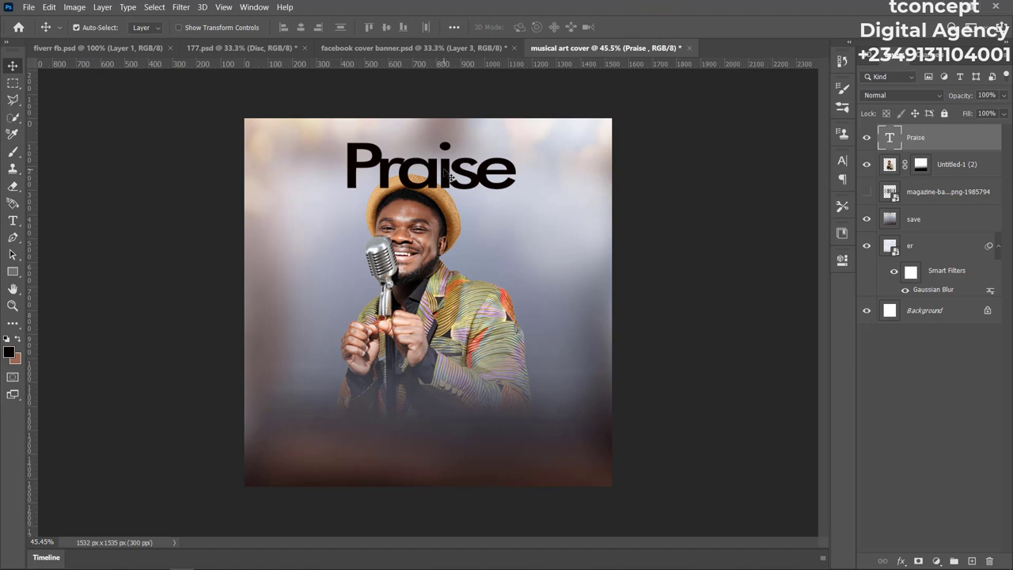
click(445, 168)
Browse the font list in the Character panel to preview Praise in different fonts.
click(842, 162)
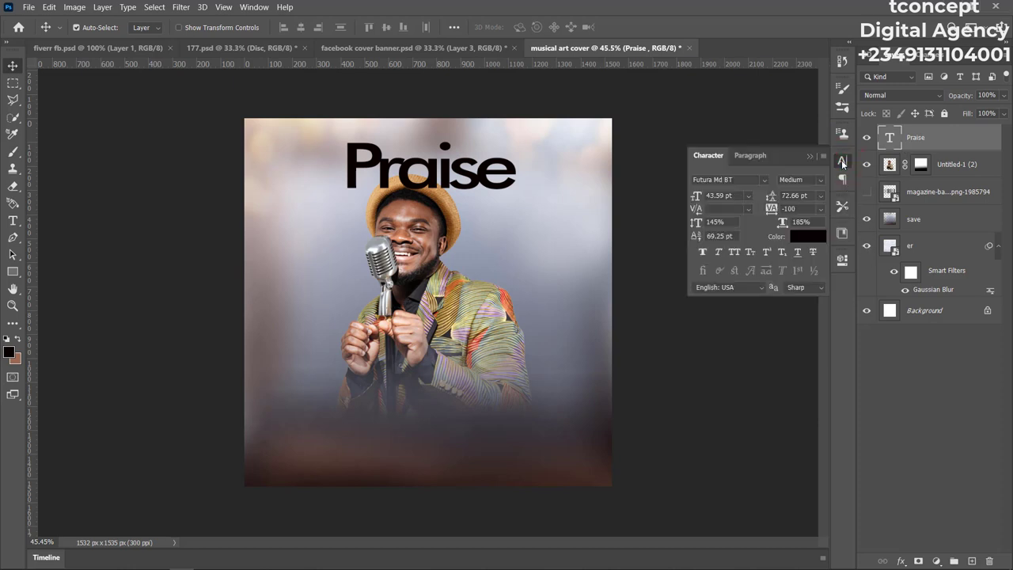
click(765, 180)
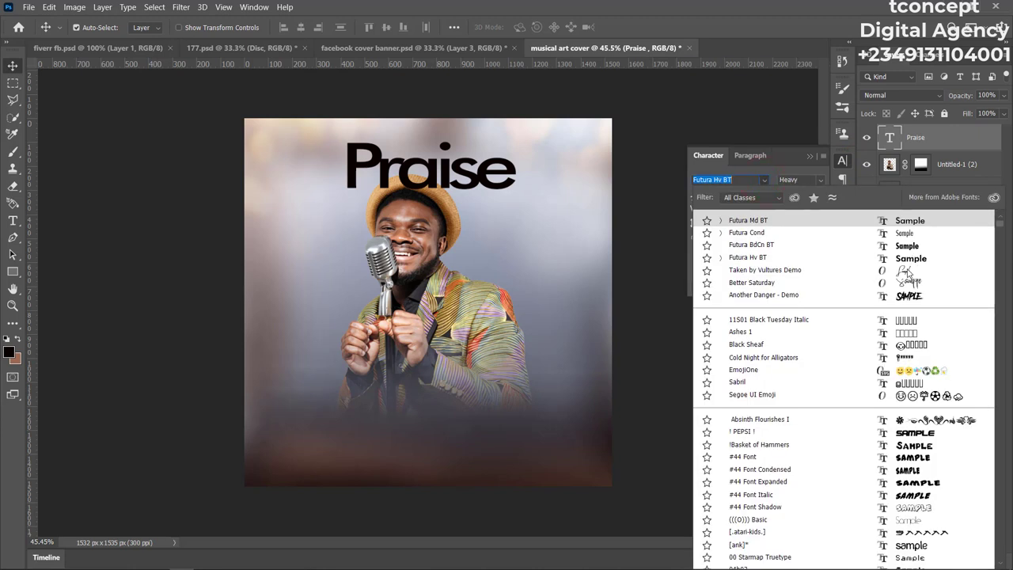
key(Down)
key(Down)
key(Down)
key(Down)
key(Down)
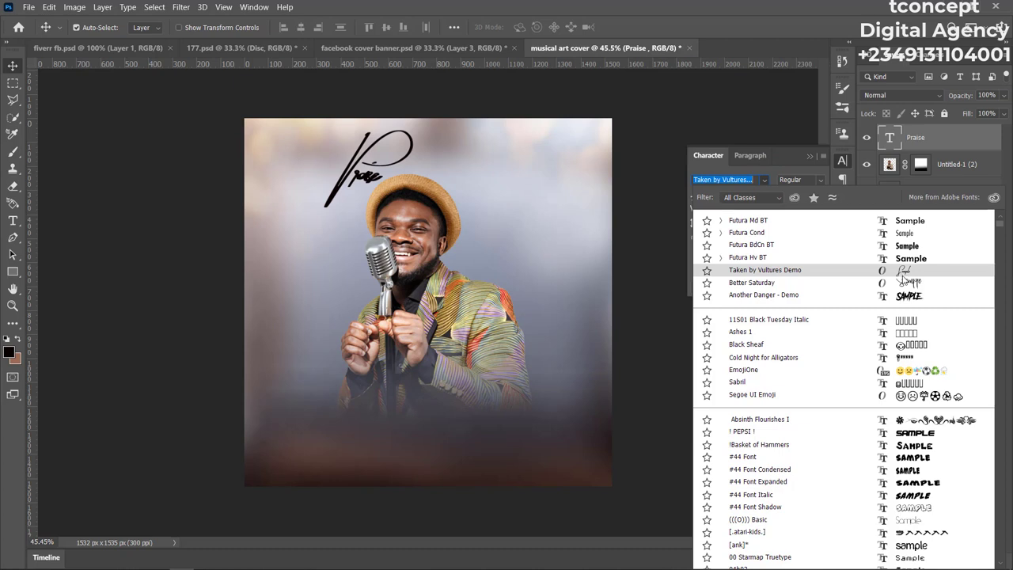
scroll(904, 428, down, 2)
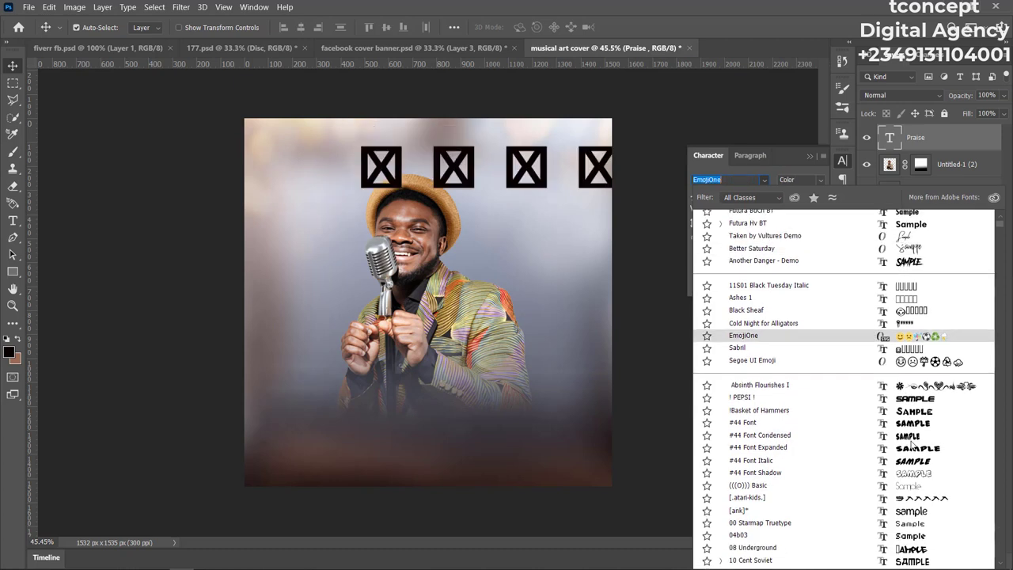
scroll(918, 469, down, 4)
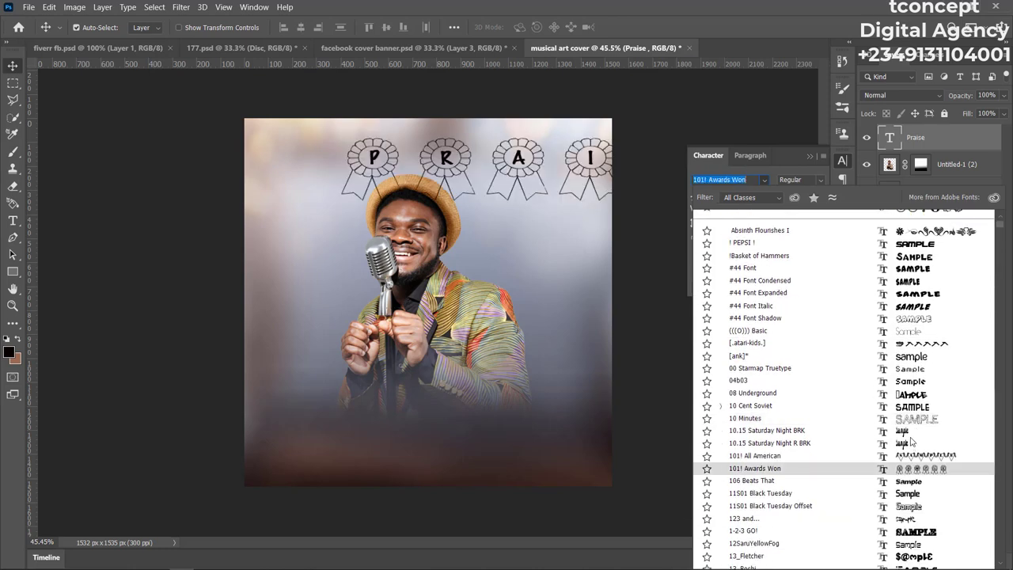
scroll(903, 423, down, 3)
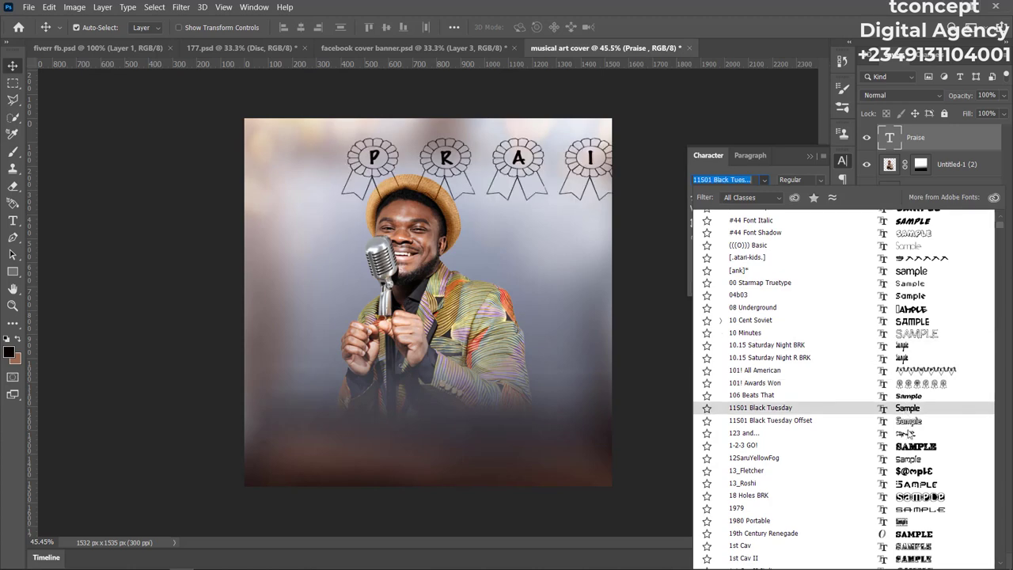
scroll(908, 439, down, 2)
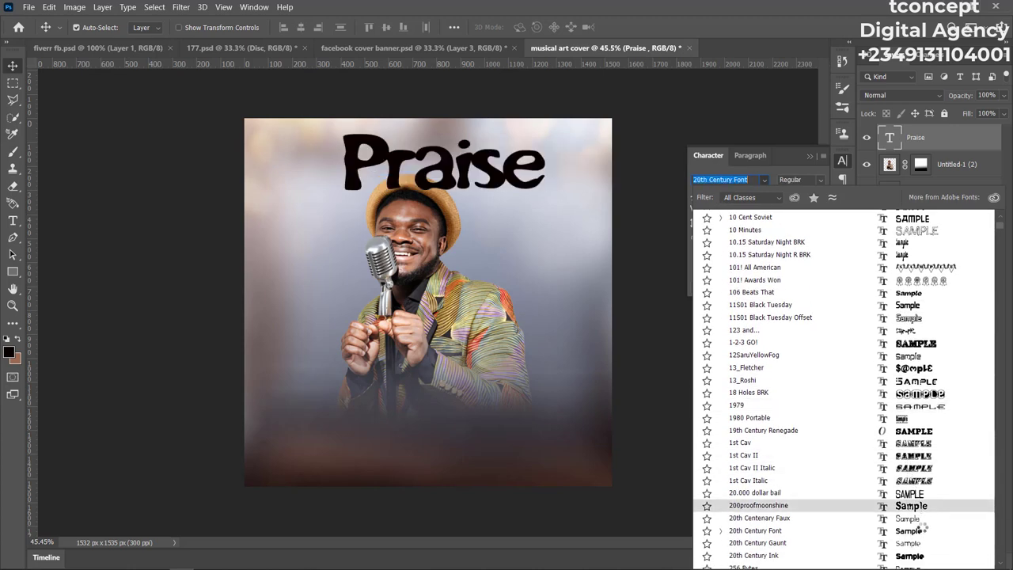
scroll(918, 534, down, 2)
scroll(921, 538, down, 2)
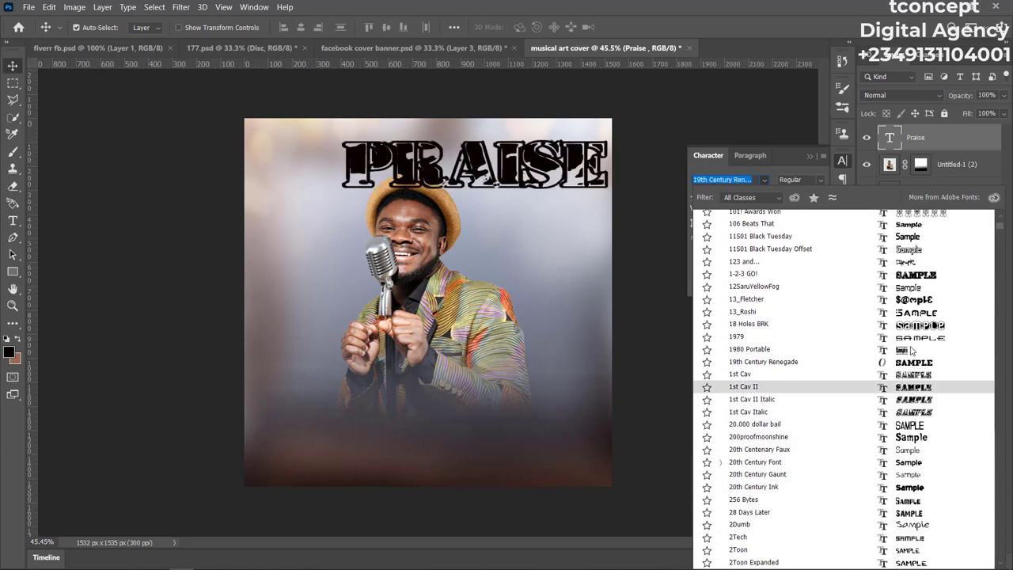
scroll(900, 454, down, 1)
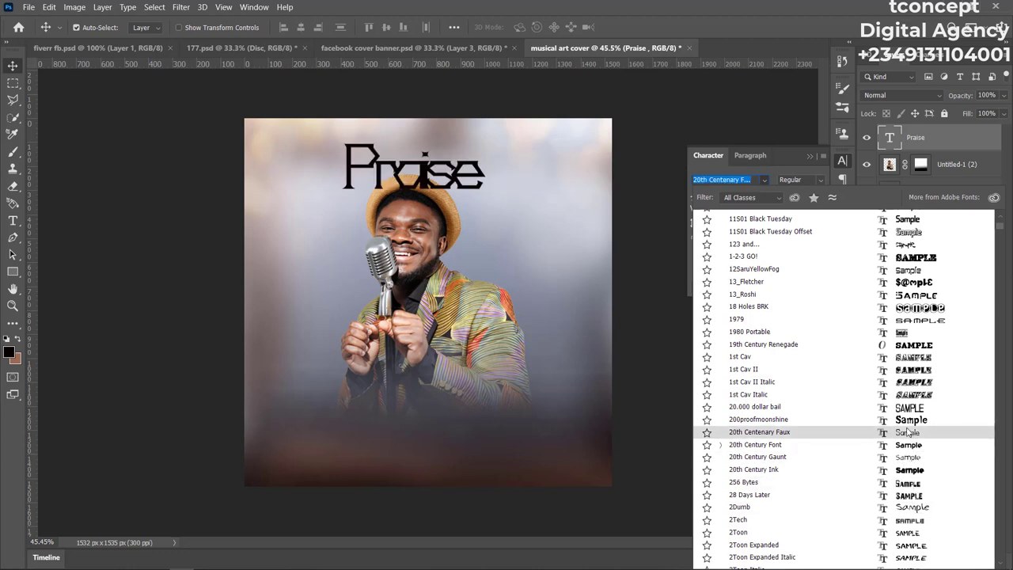
scroll(911, 511, down, 3)
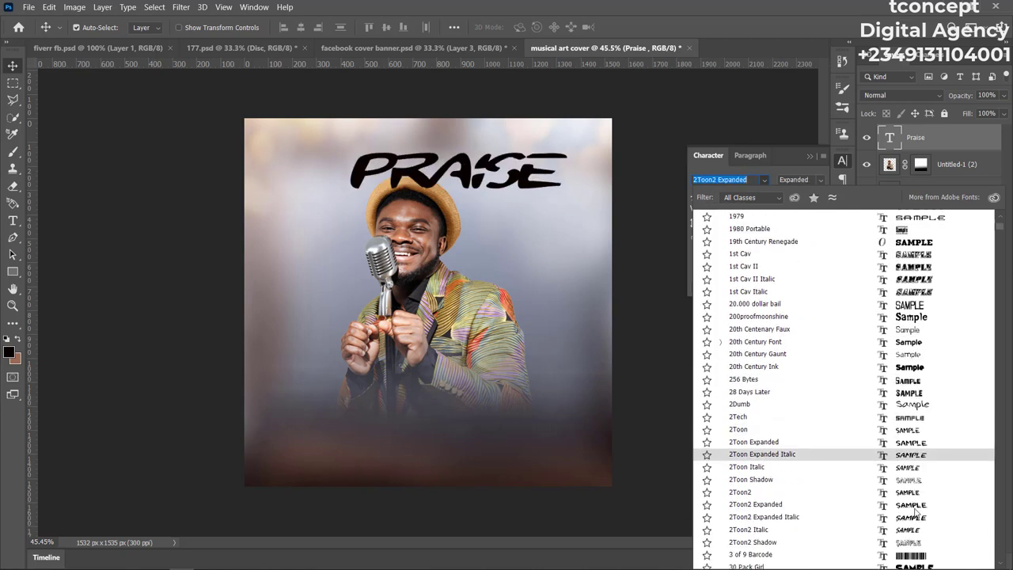
scroll(914, 510, down, 2)
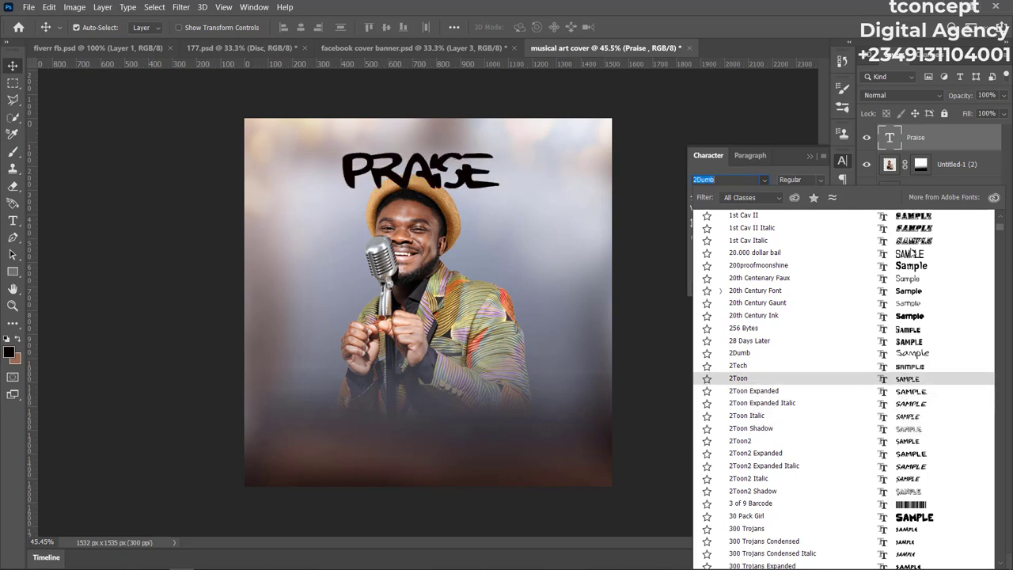
scroll(831, 317, up, 3)
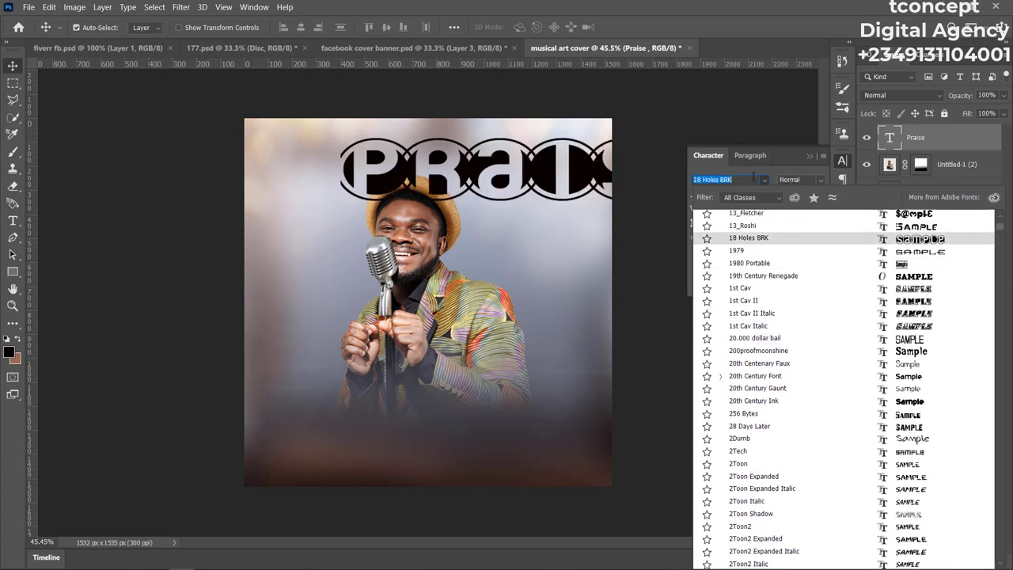
Apply Taken by Vultures Alternates (searched as 'take') with tracking set to 0.
text(take)
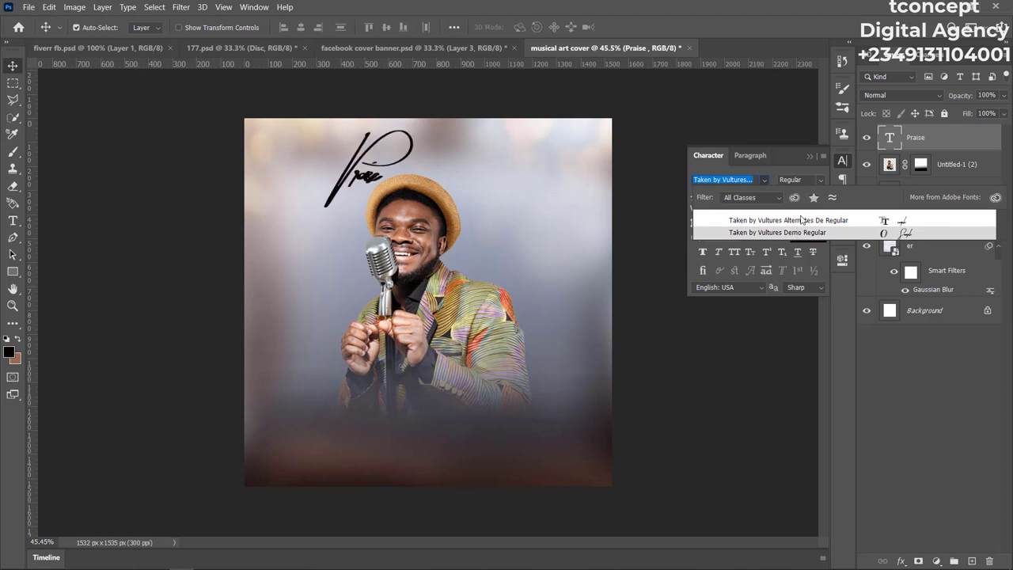
click(802, 219)
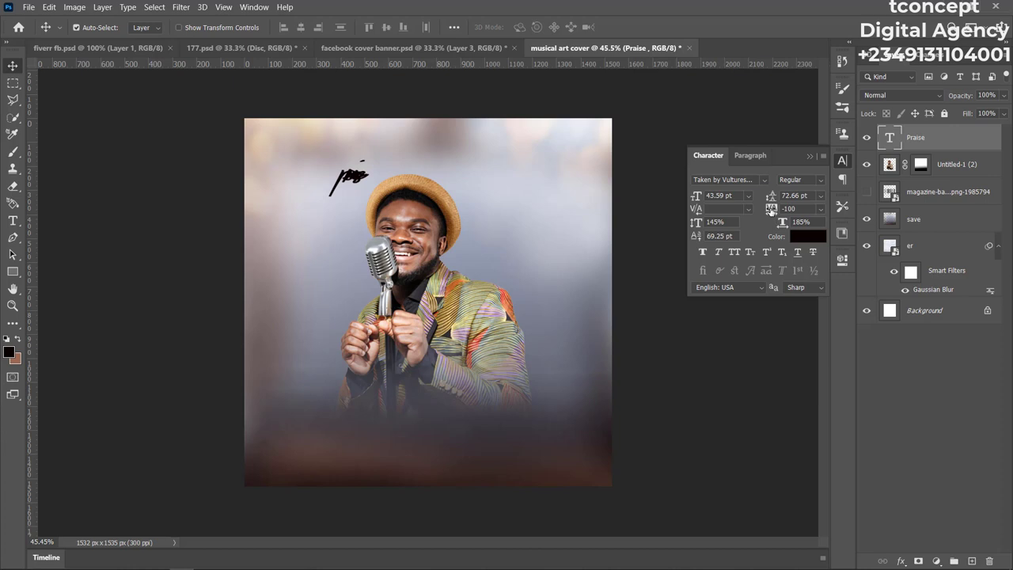
drag(771, 209, 769, 209)
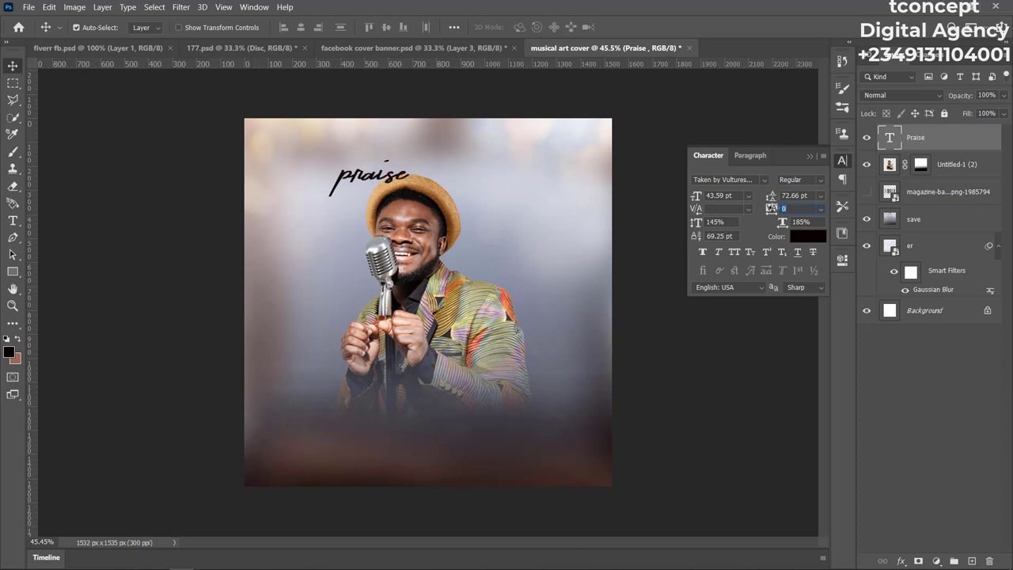
key(Return)
click(808, 159)
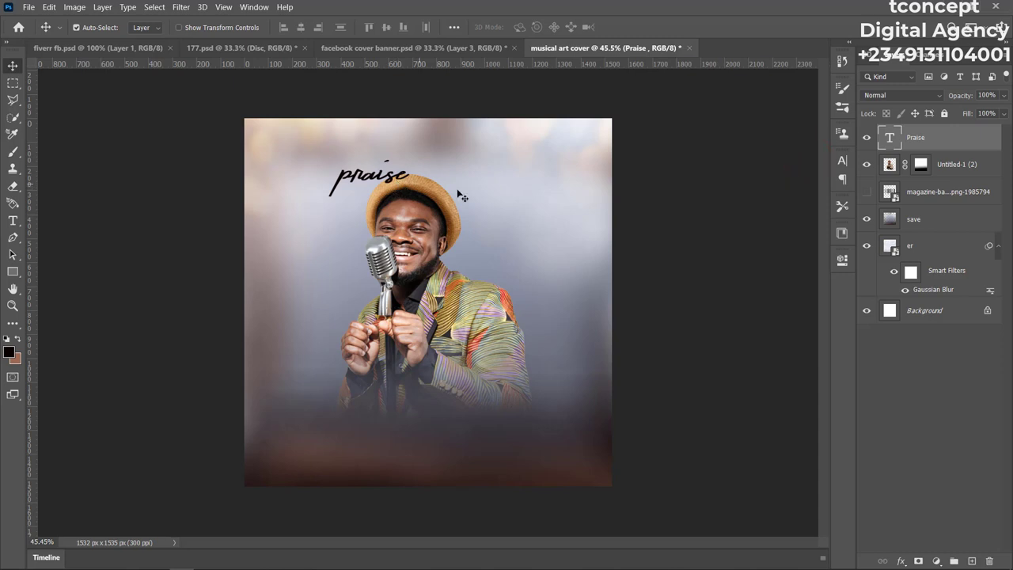
key(ctrl)
Scale the script Praise to about 260% and place it low across the singer's waist.
key(ctrl+t)
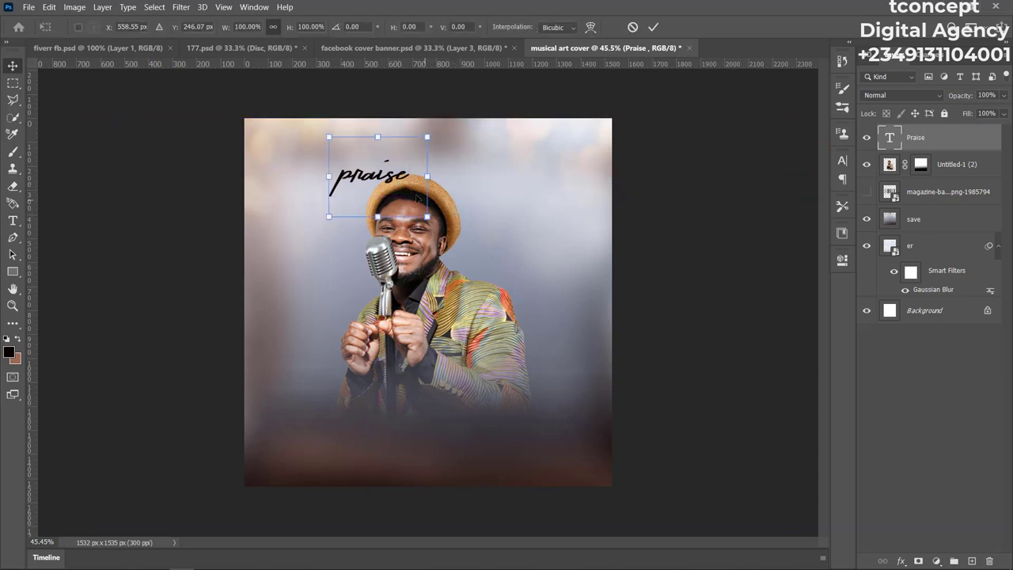
drag(427, 216, 617, 369)
drag(473, 253, 441, 389)
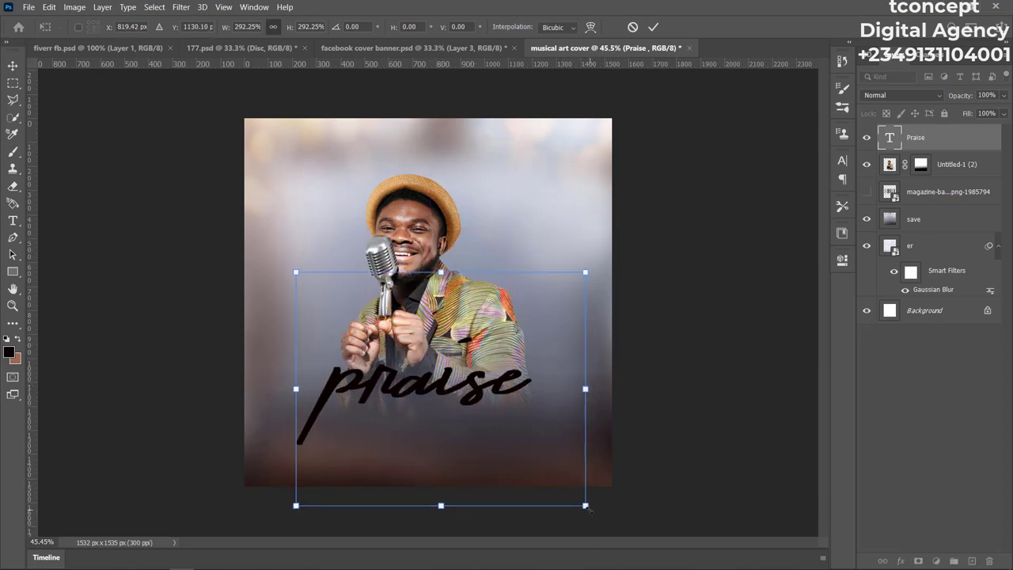
drag(586, 506, 532, 505)
drag(426, 372, 439, 403)
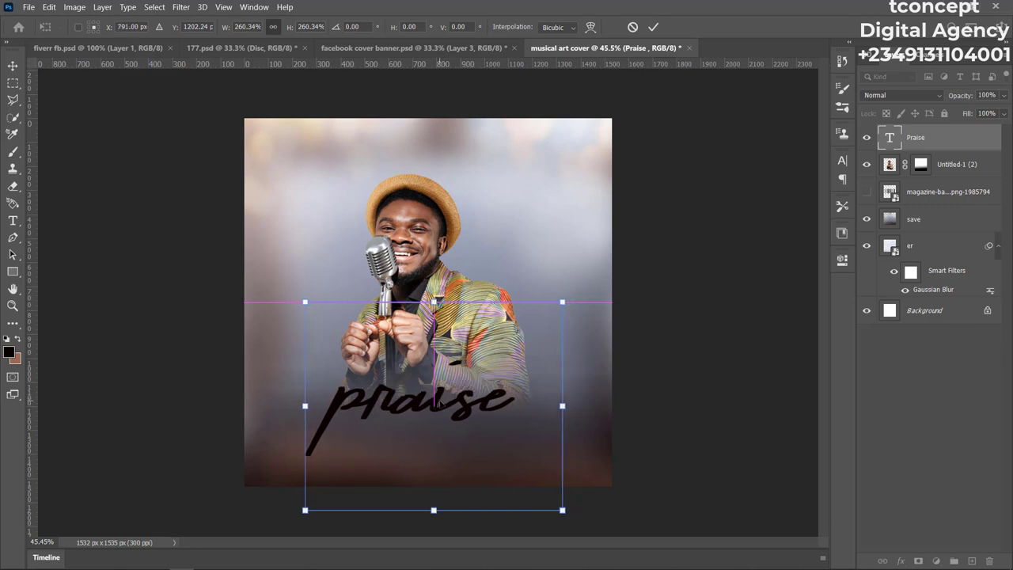
click(653, 27)
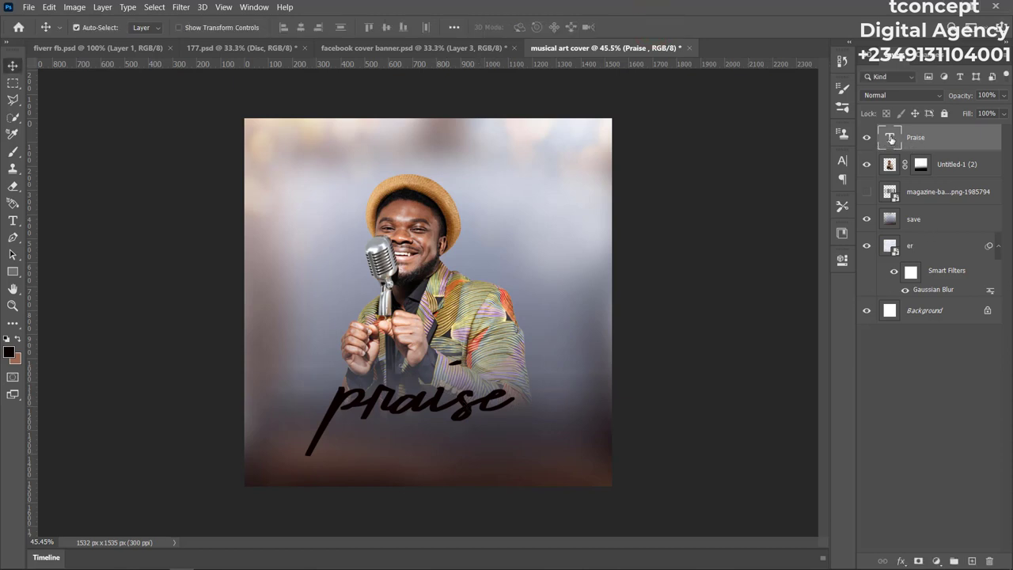
click(842, 163)
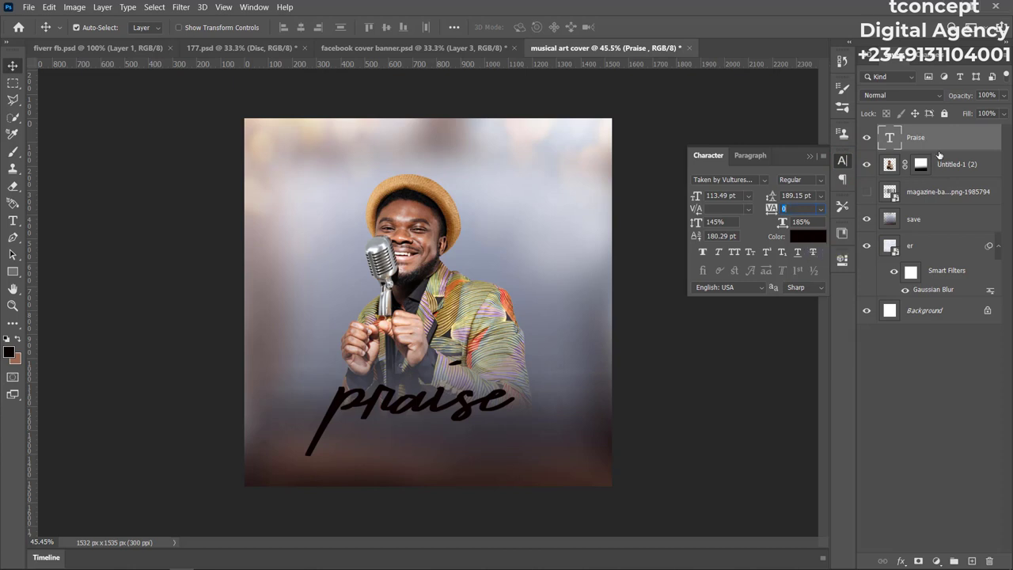
click(809, 156)
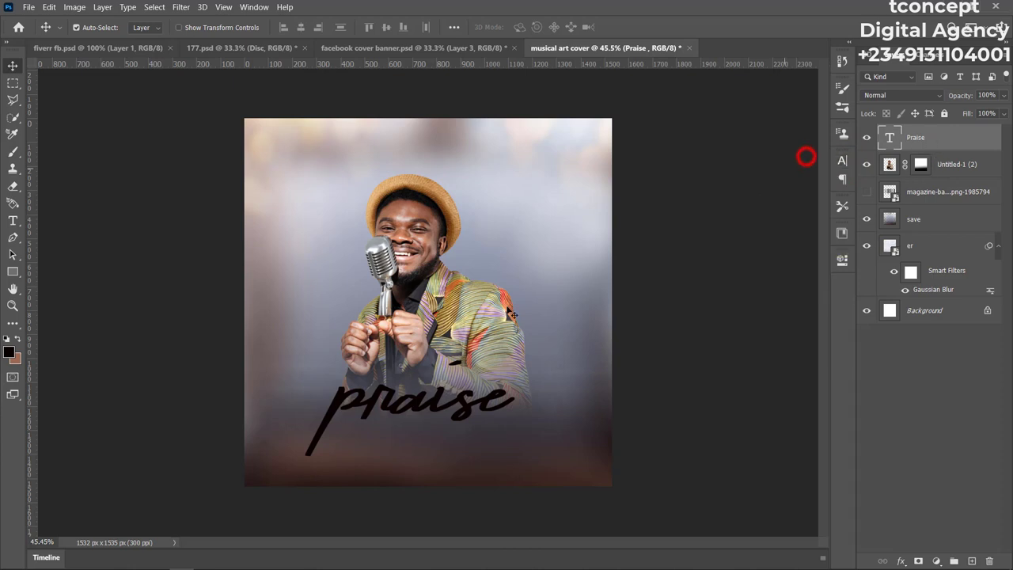
Give Praise a gold Gradient Overlay, Bevel & Emboss, and a 9 px, 32% Drop Shadow.
right_click(945, 133)
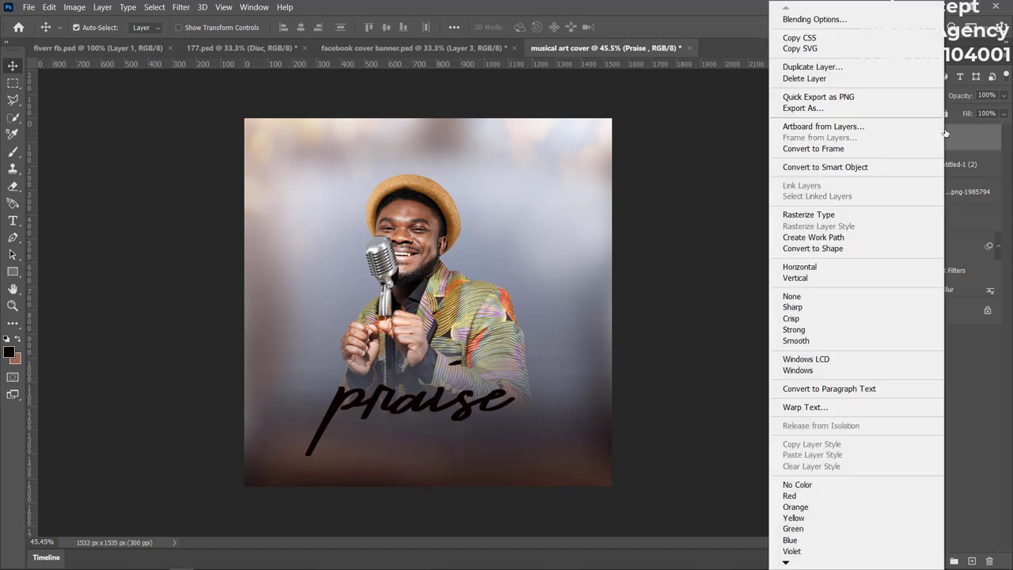
click(813, 19)
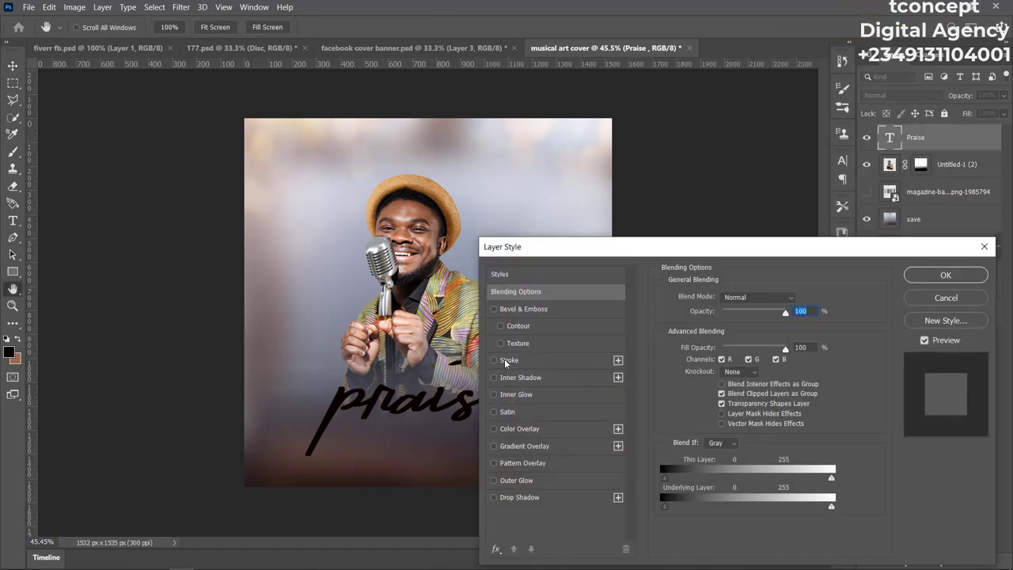
click(517, 447)
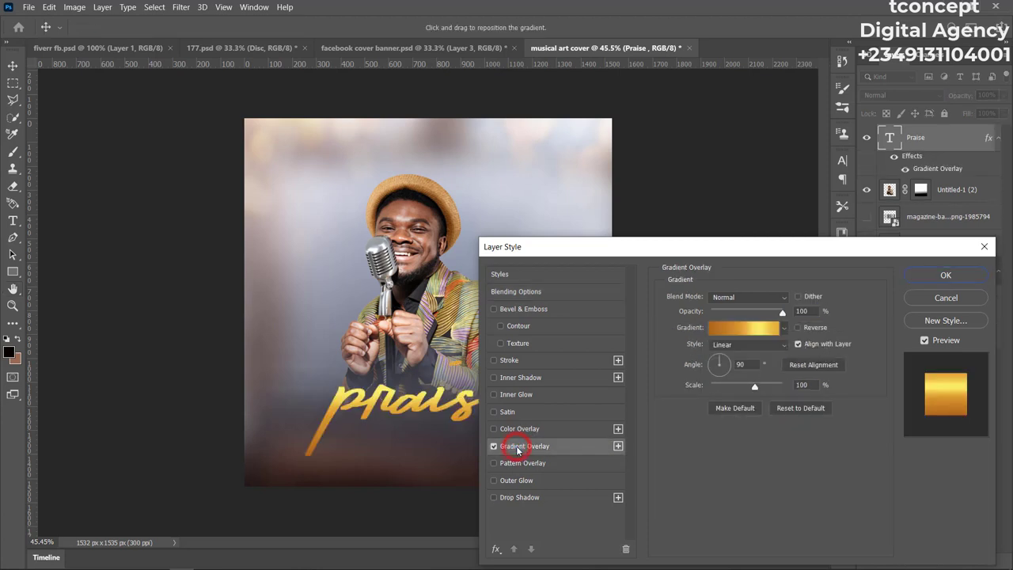
drag(619, 248, 745, 106)
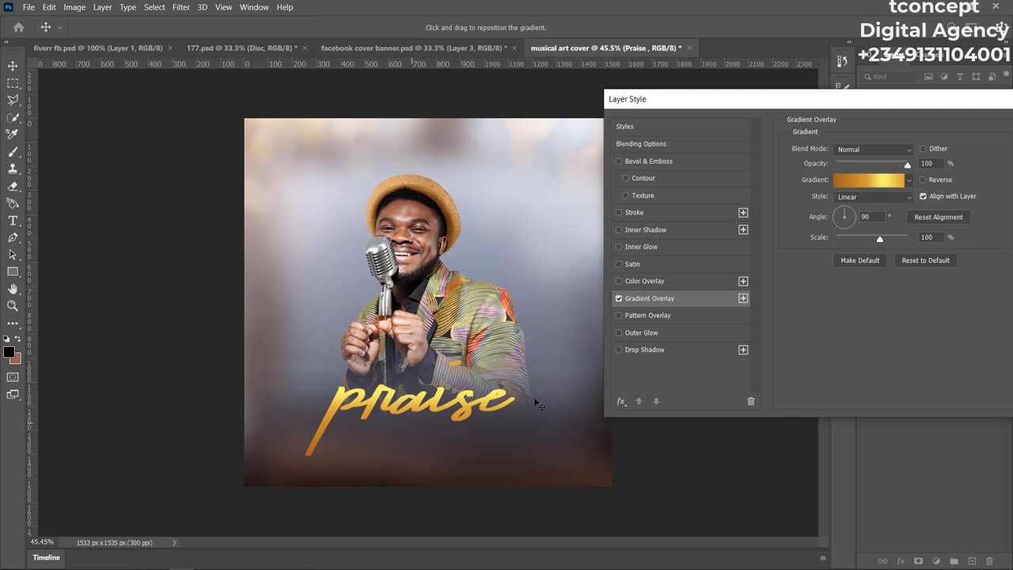
click(648, 162)
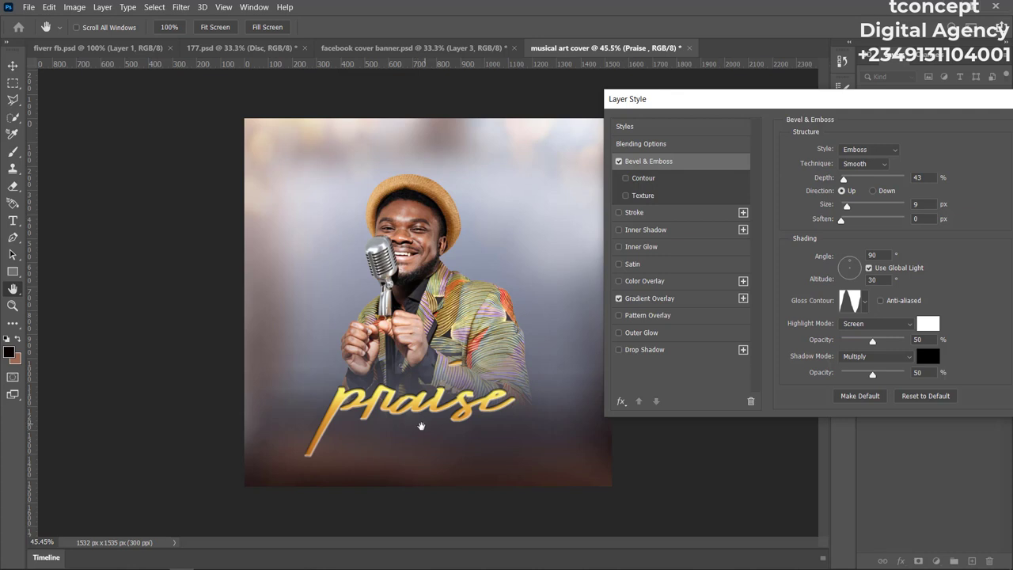
click(643, 352)
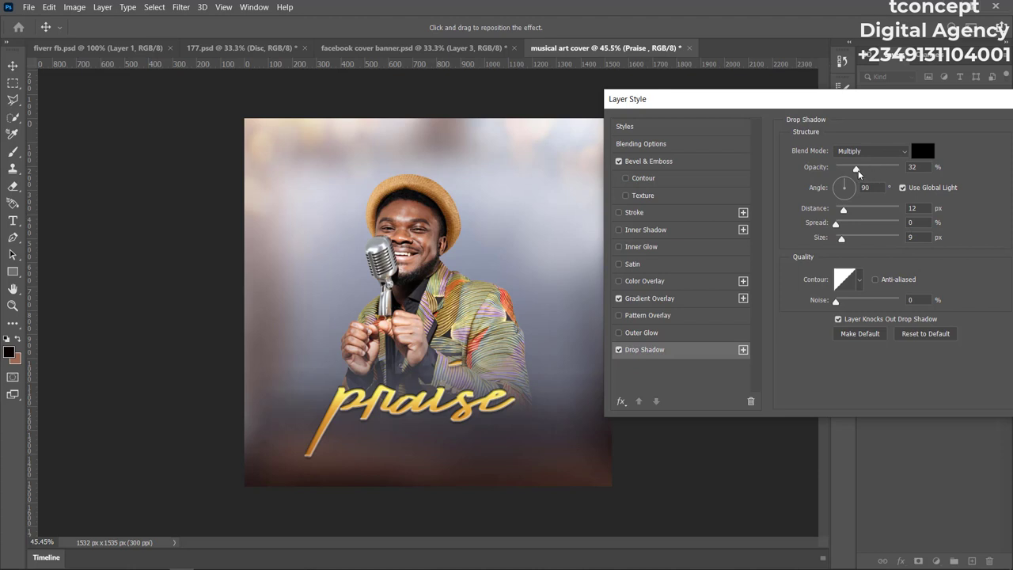
mouse_move(844, 208)
mouse_down()
mouse_move(869, 213)
mouse_move(843, 212)
mouse_up()
click(619, 246)
drag(873, 103, 734, 122)
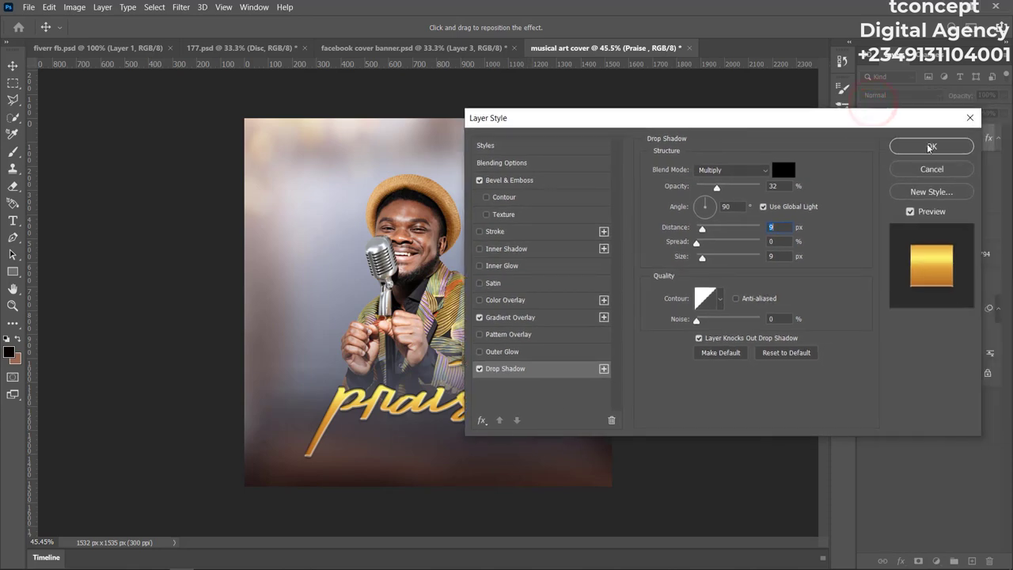
click(930, 147)
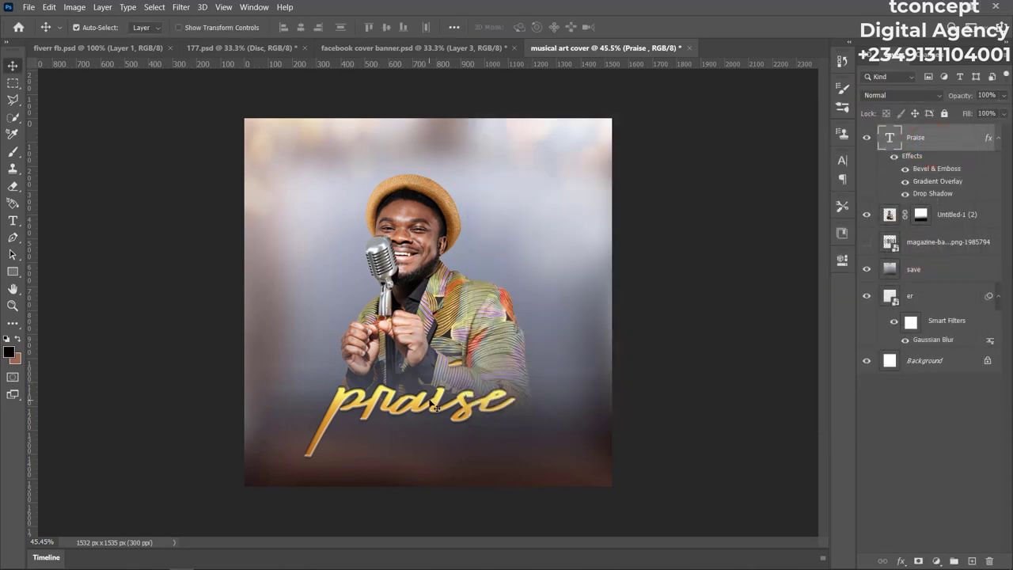
Nudge the praise title slightly up on the cover and deselect all layers.
drag(435, 405, 435, 392)
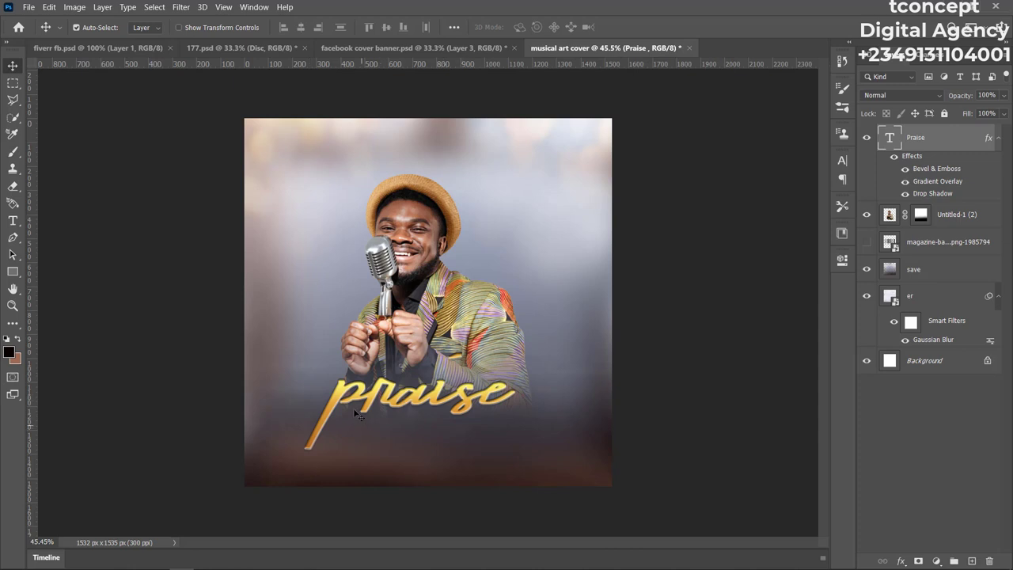
click(716, 163)
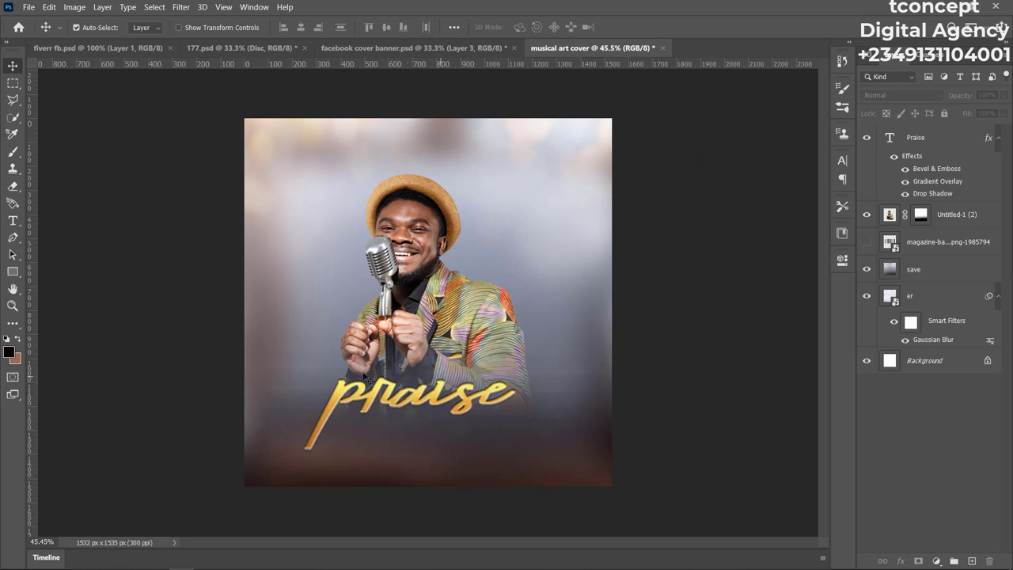
click(154, 227)
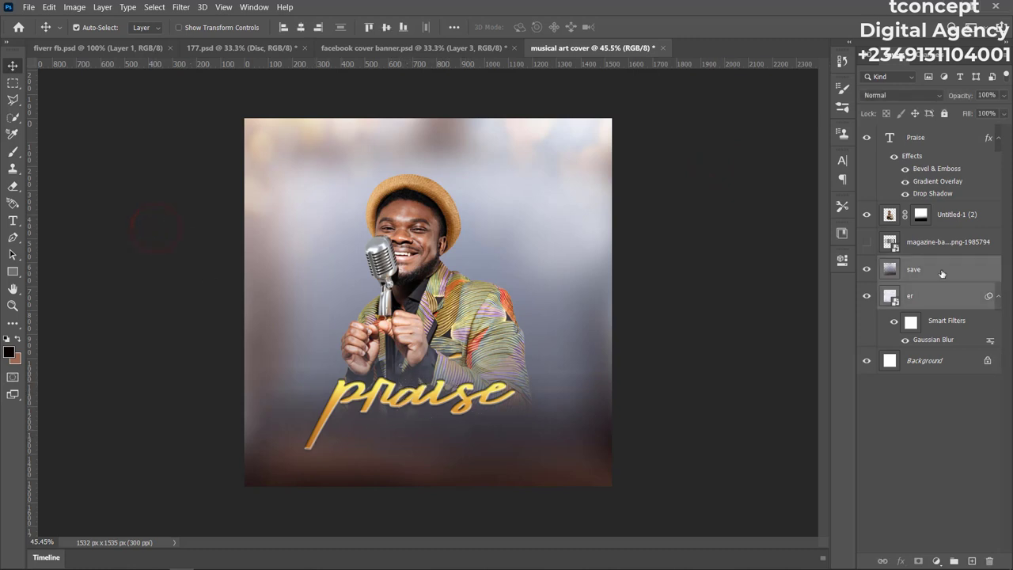
click(733, 176)
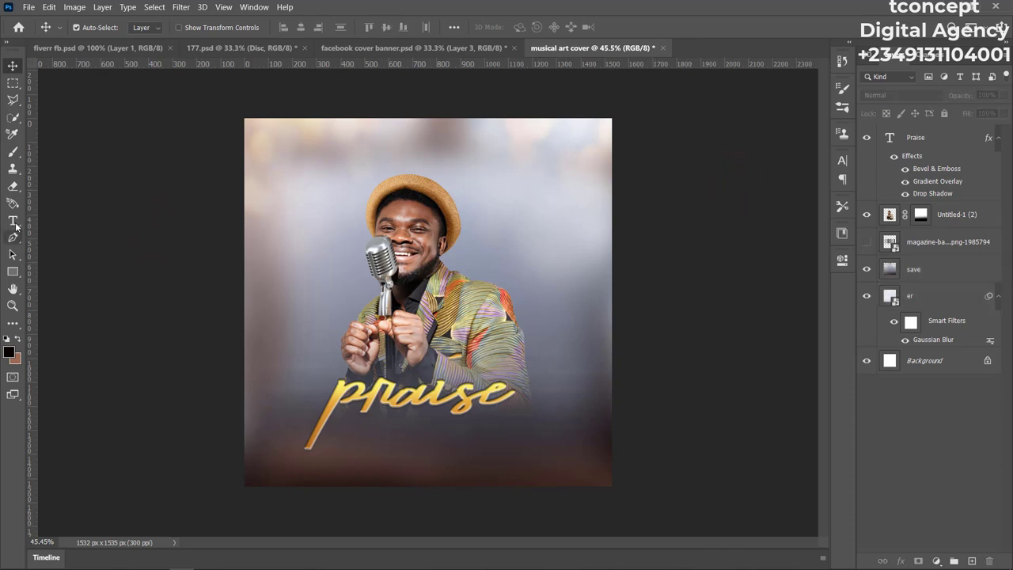
Add a 'MY' text layer in Futura Md BT near the top of the cover.
click(13, 222)
click(360, 158)
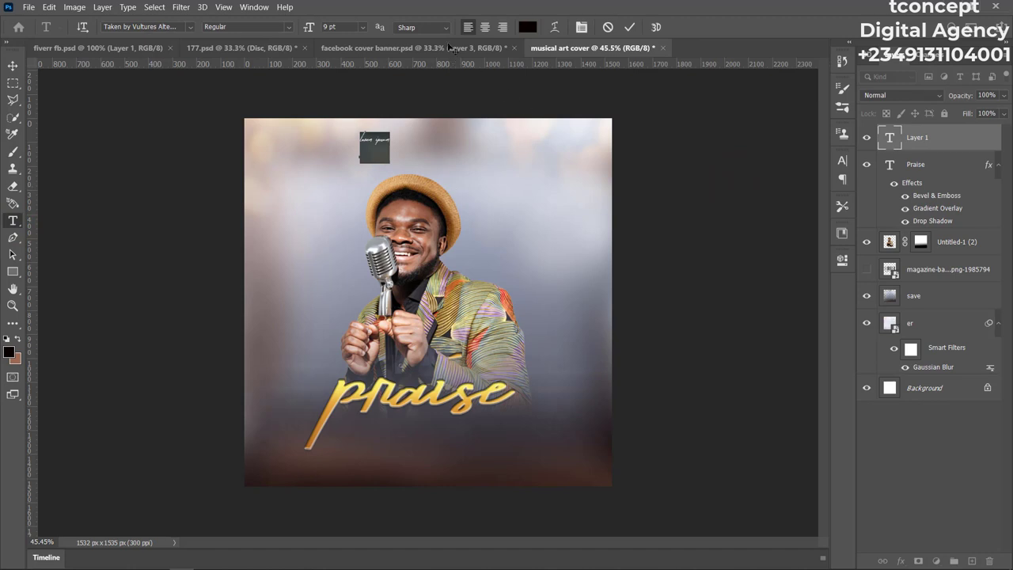
click(190, 27)
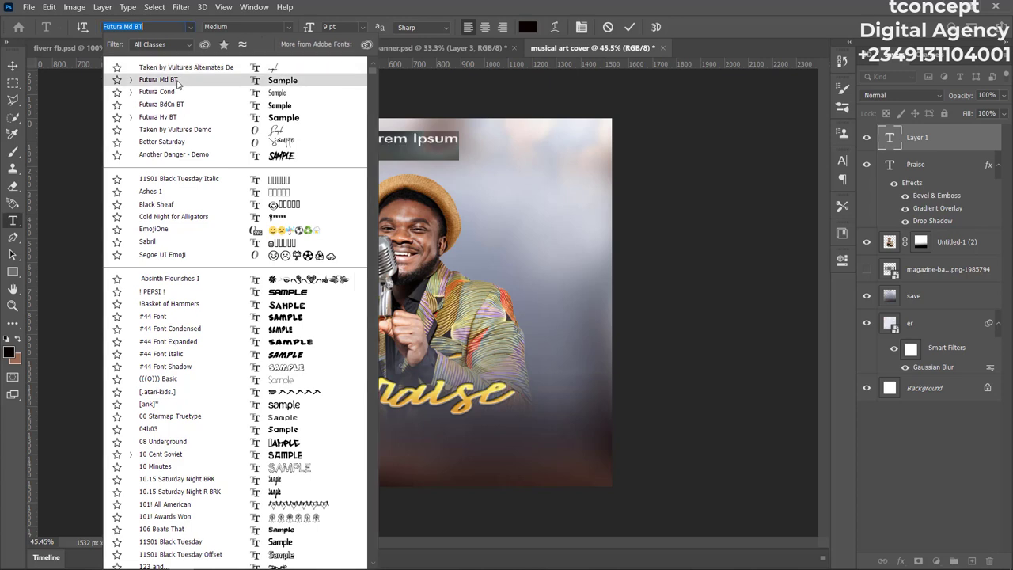
click(177, 82)
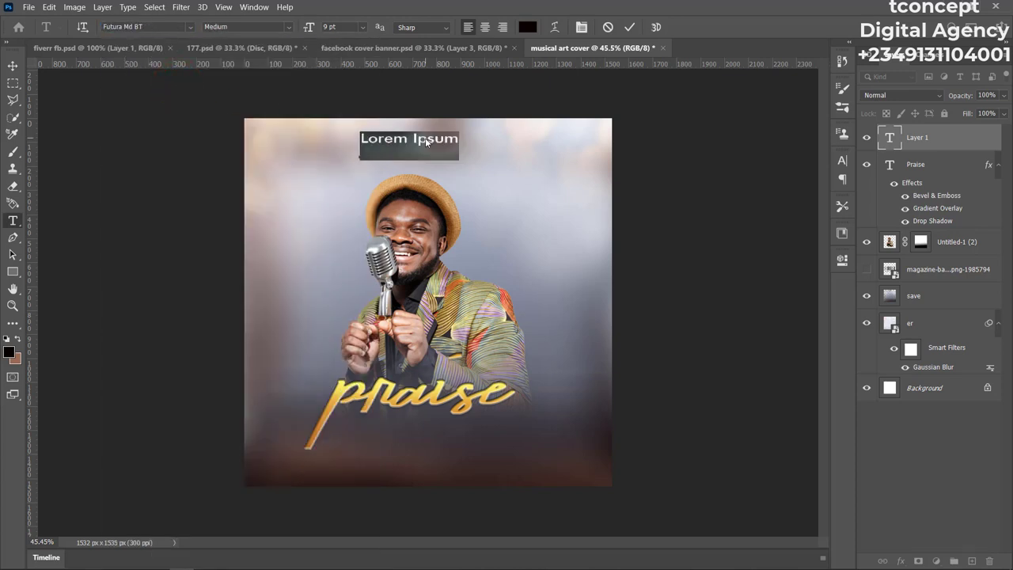
text(MY)
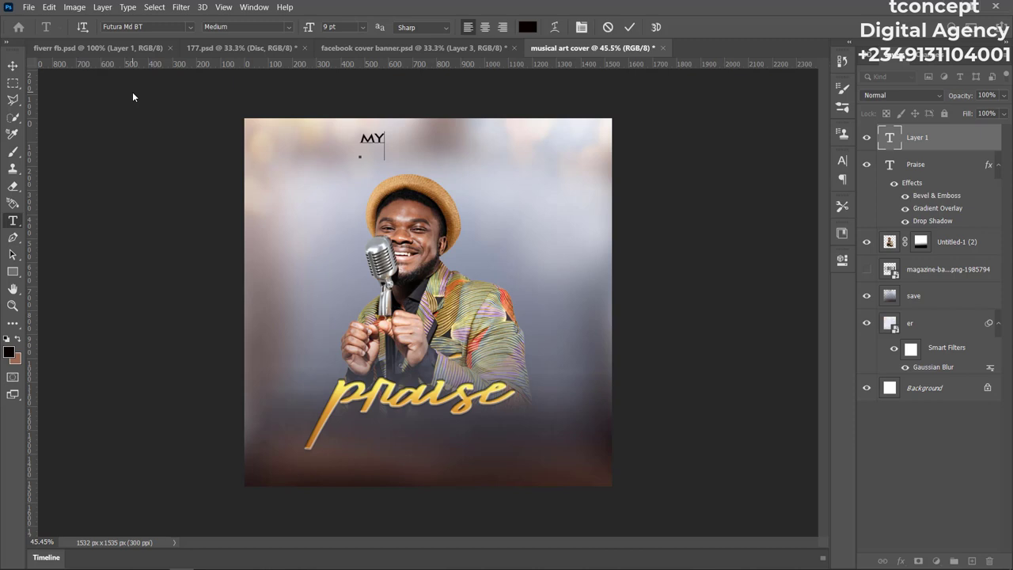
click(12, 65)
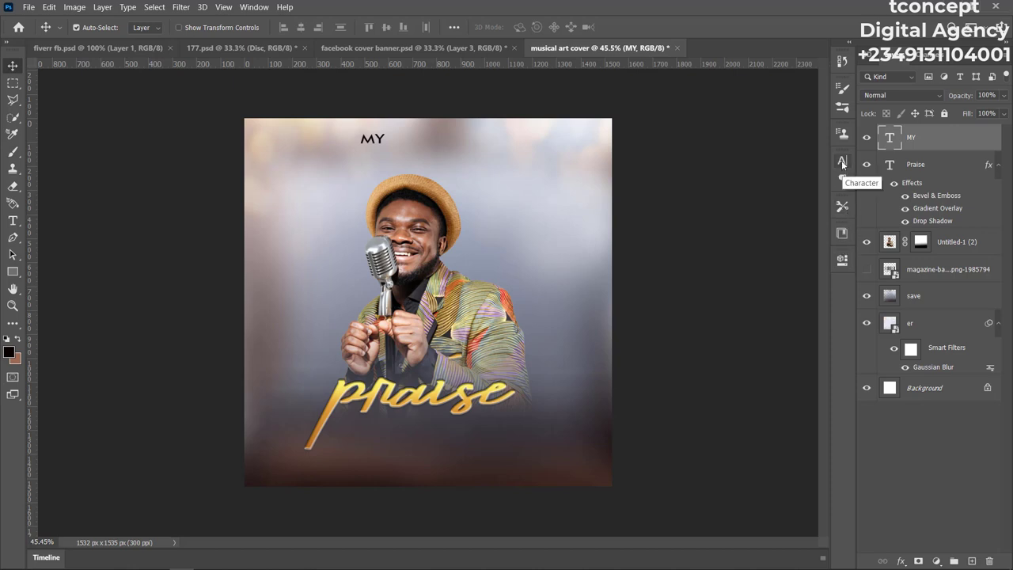
Retype the label as 'MY' and move it down to sit just above praise.
double_click(380, 139)
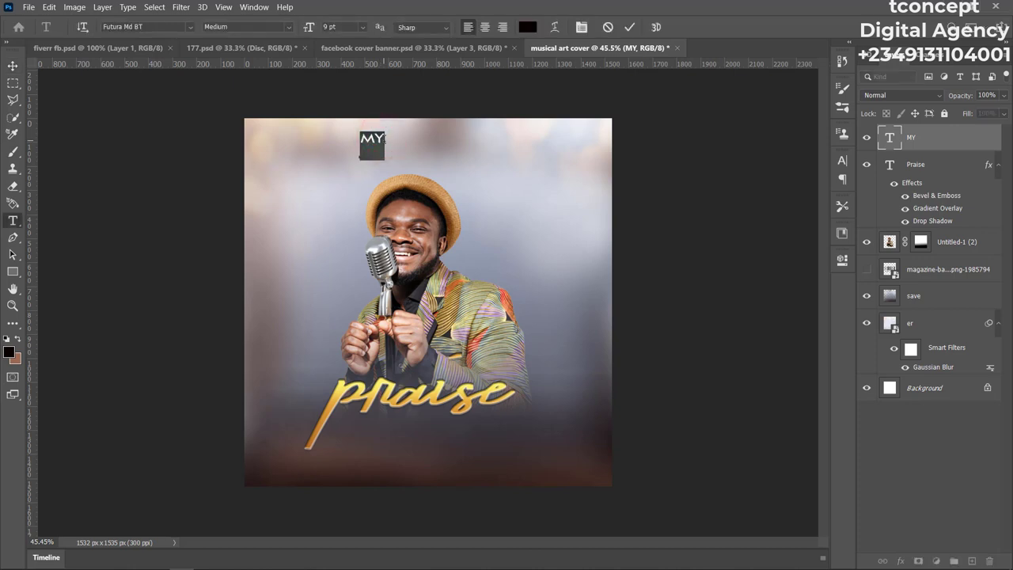
key(BackSpace)
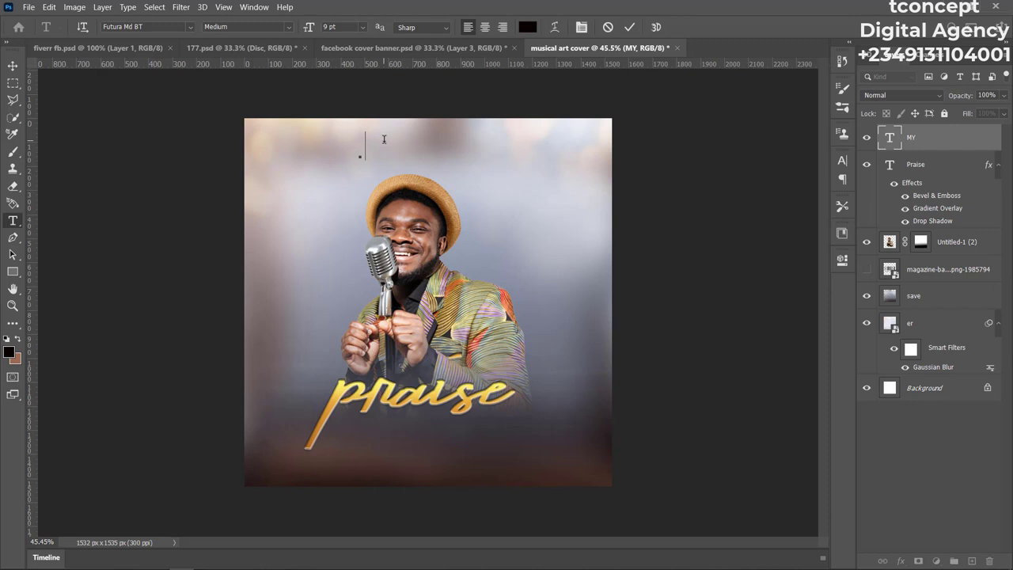
text(TO)
key(BackSpace)
key(BackSpace)
text(MY)
key(ctrl+Return)
key(v)
drag(386, 138, 484, 369)
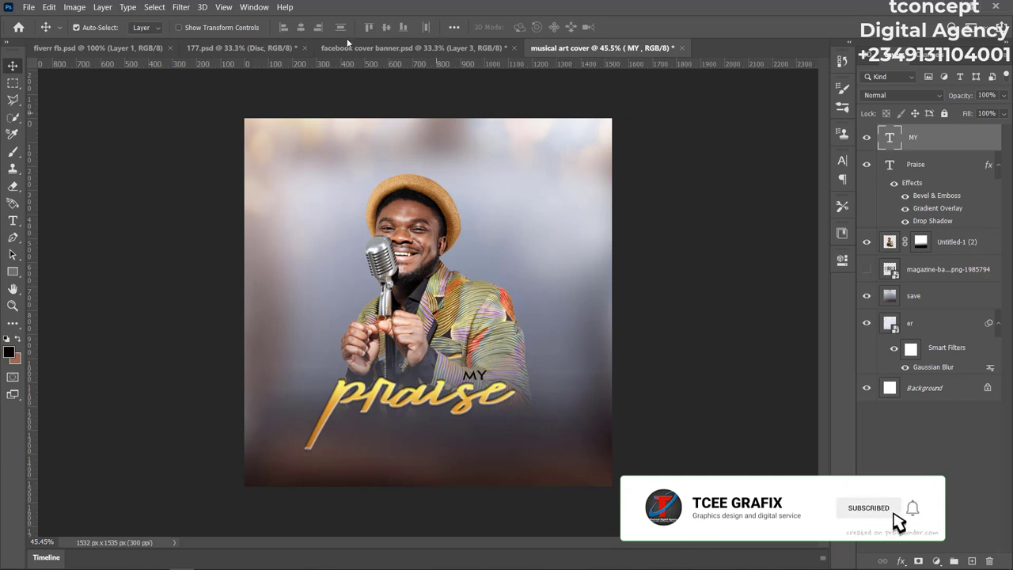
Set the MY text's font style to Bold in the Character panel, keeping its colour.
click(842, 160)
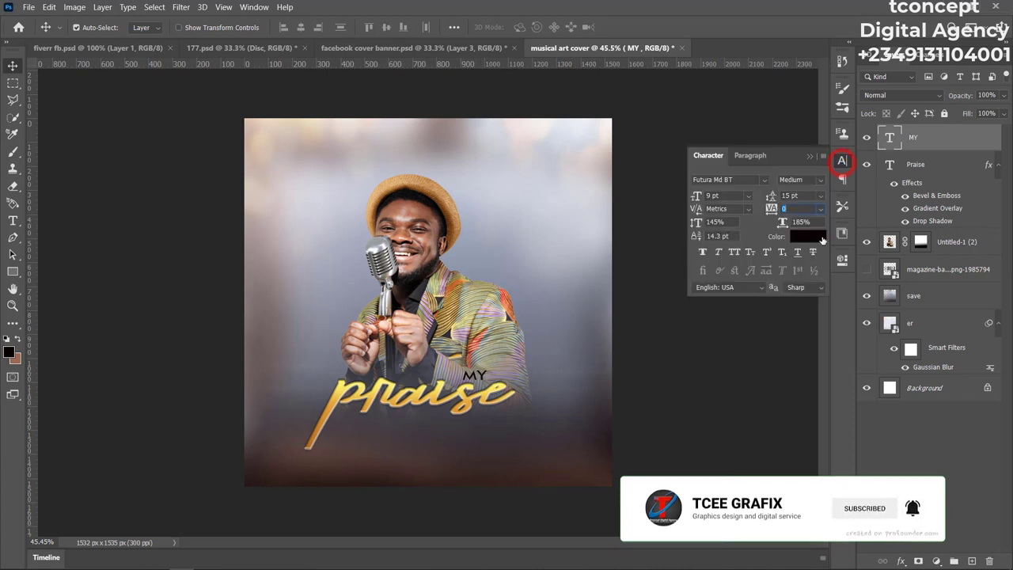
click(808, 236)
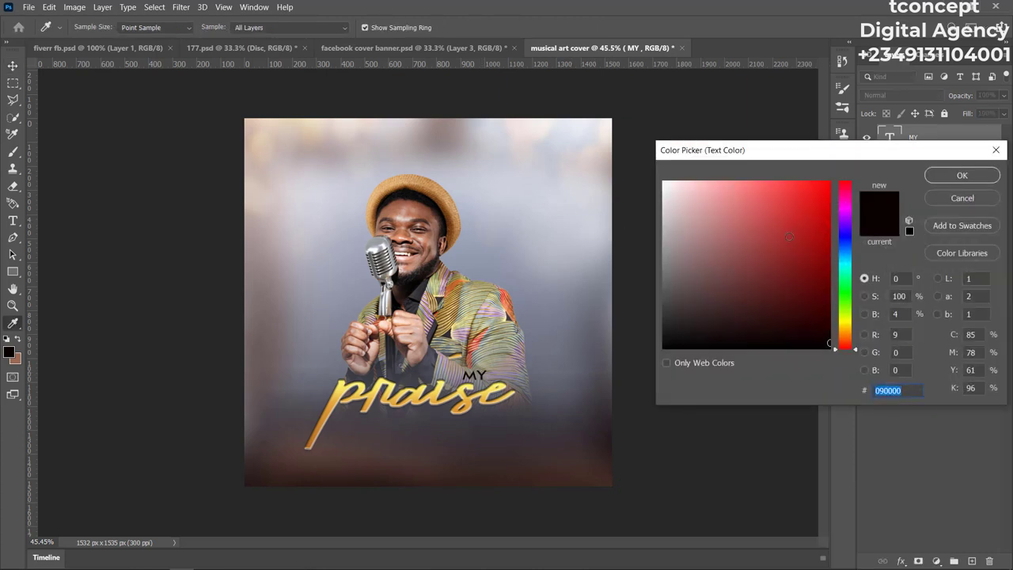
click(957, 174)
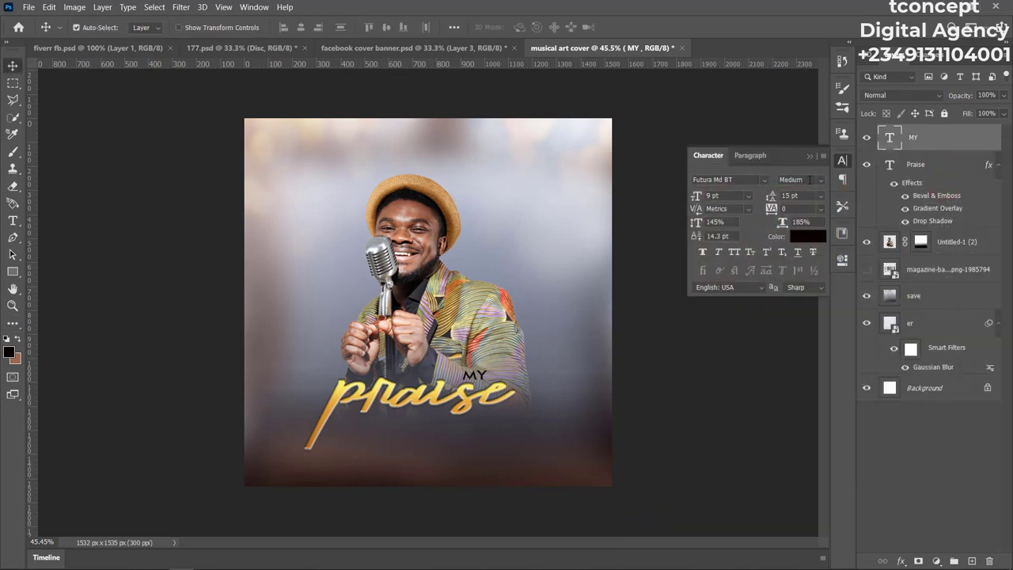
click(819, 179)
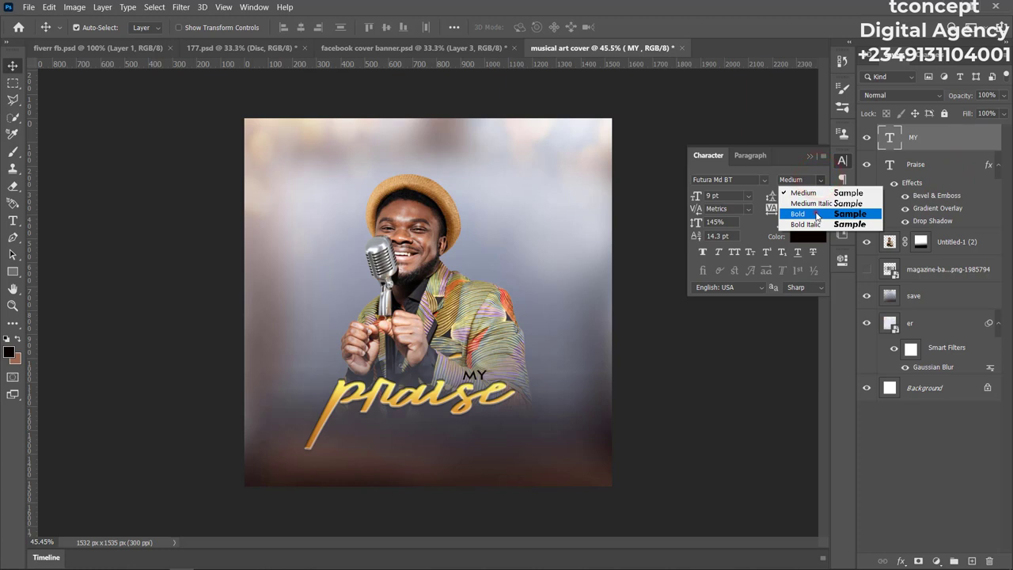
click(817, 214)
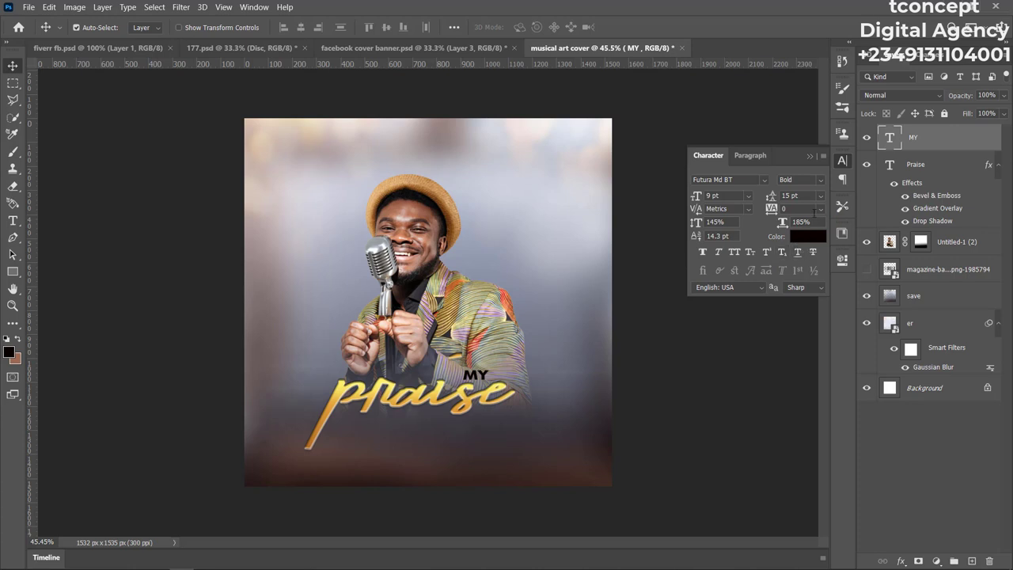
click(809, 156)
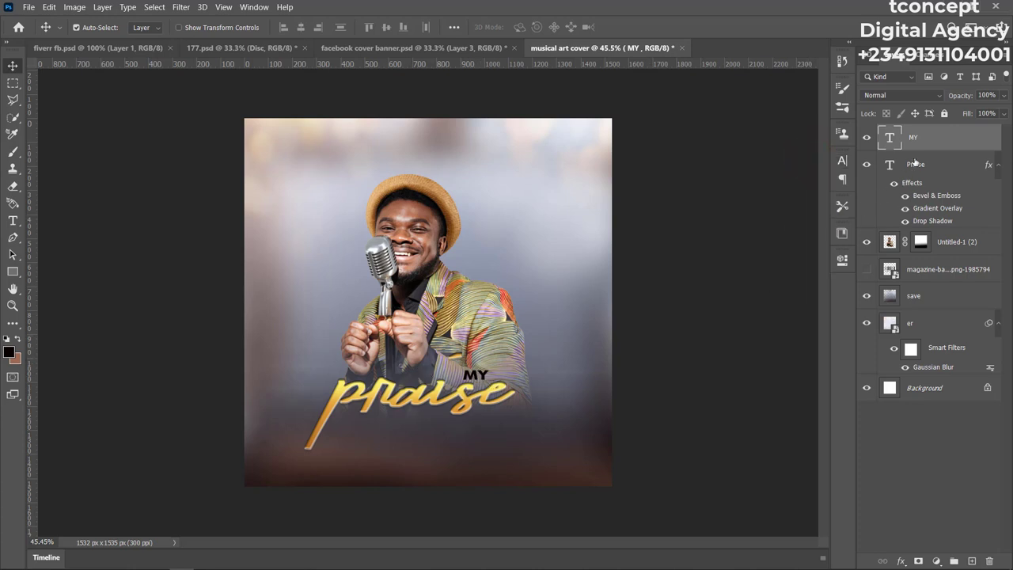
Apply a gold Gradient Overlay layer style to MY, rejecting the trial Red_03 gradient.
right_click(936, 140)
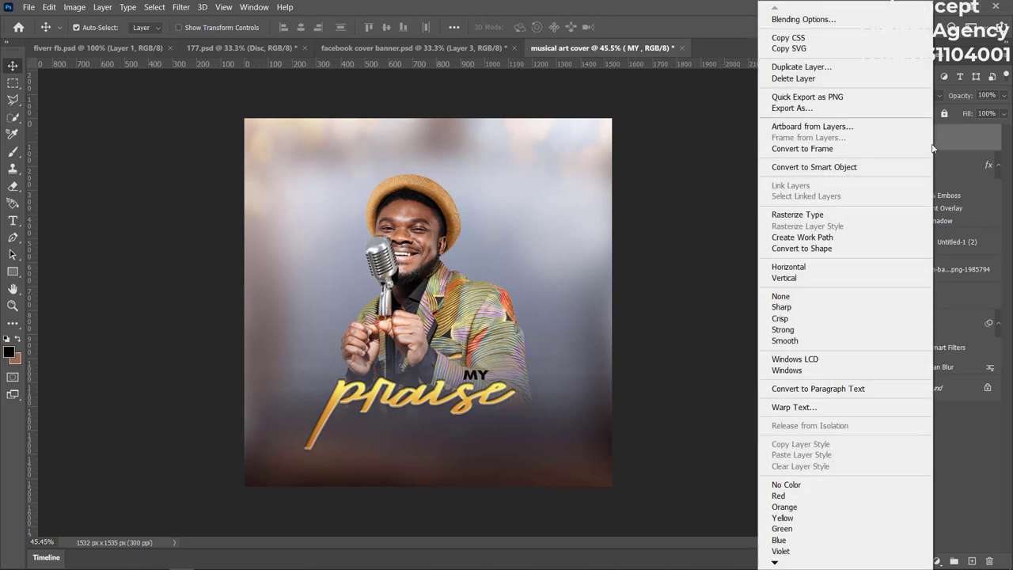
click(828, 18)
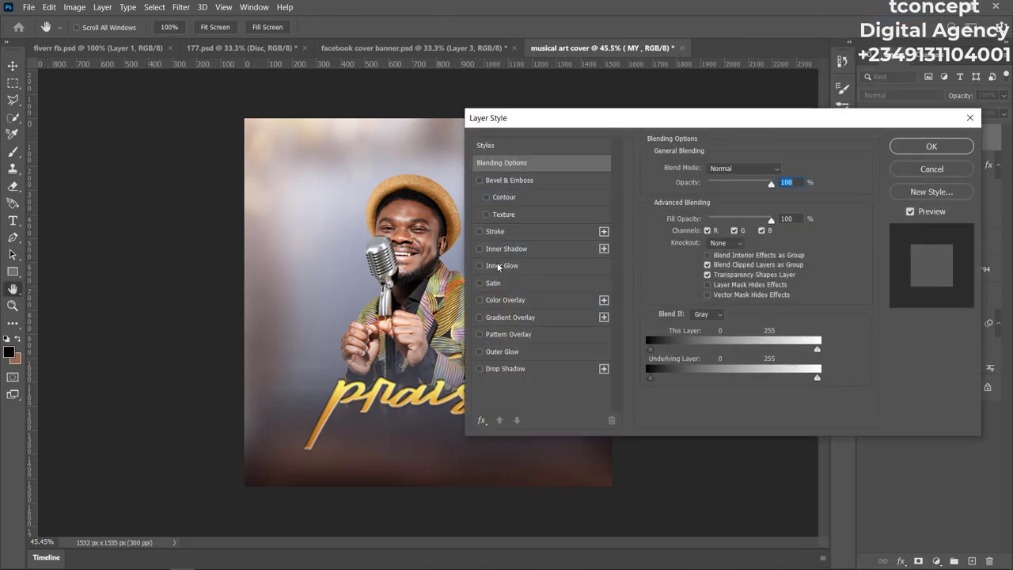
click(510, 318)
drag(531, 122, 701, 80)
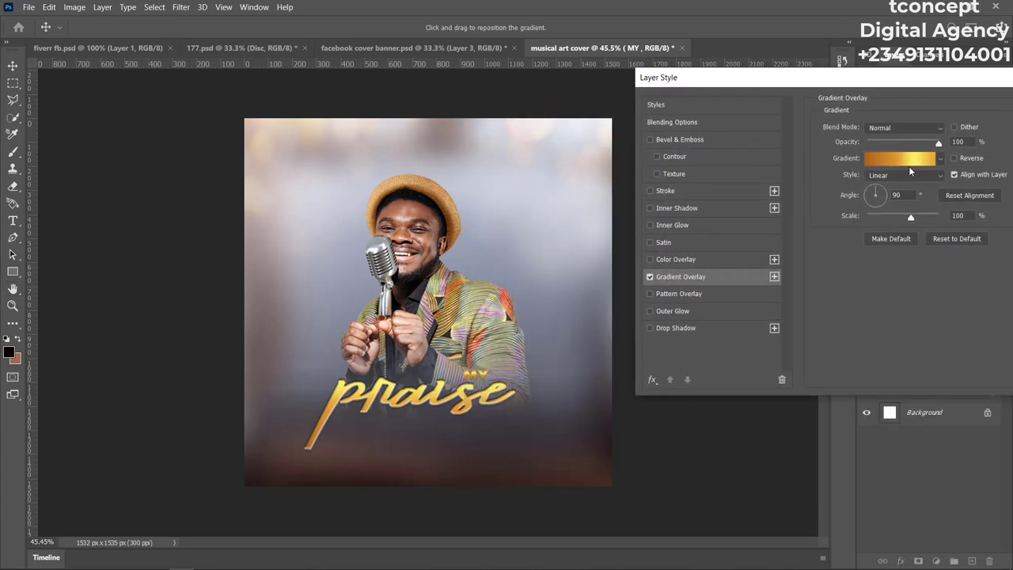
click(906, 161)
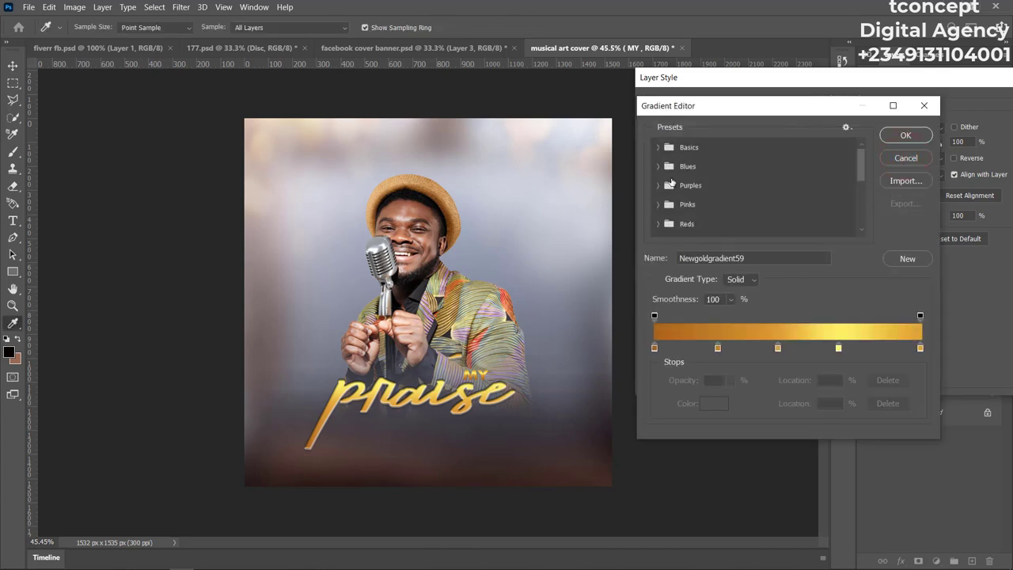
scroll(686, 201, down, 1)
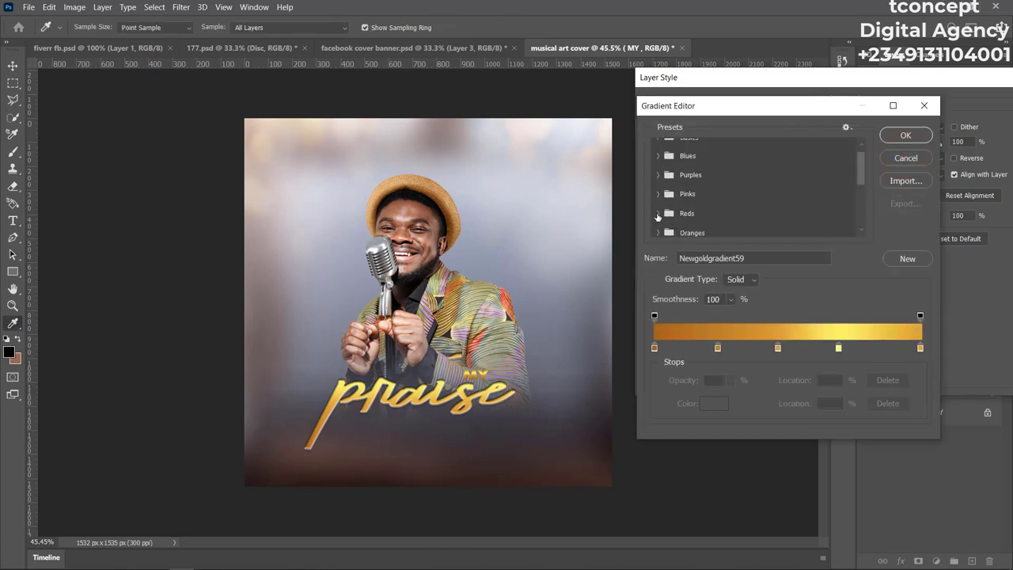
click(658, 214)
click(716, 230)
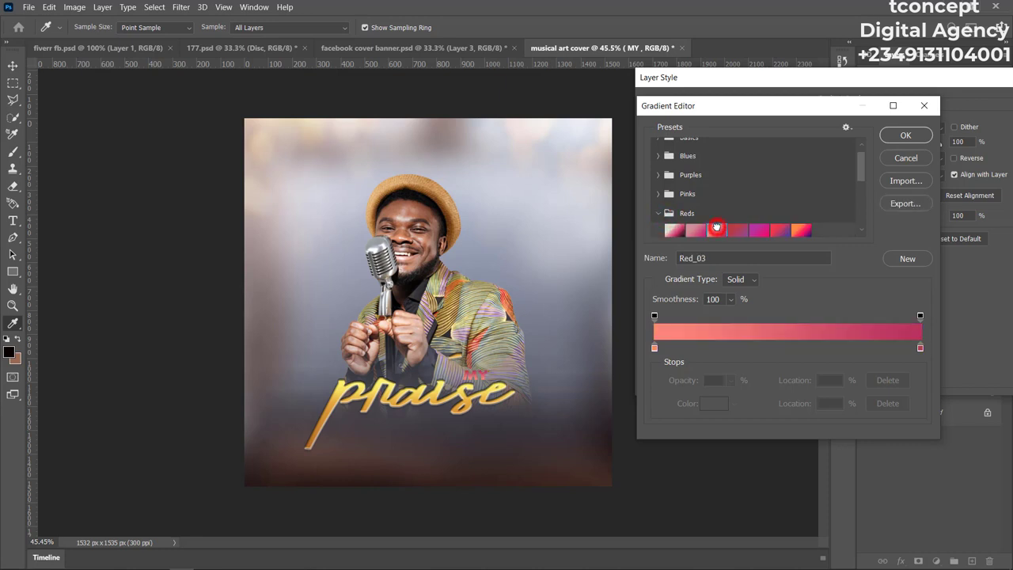
scroll(696, 194, up, 1)
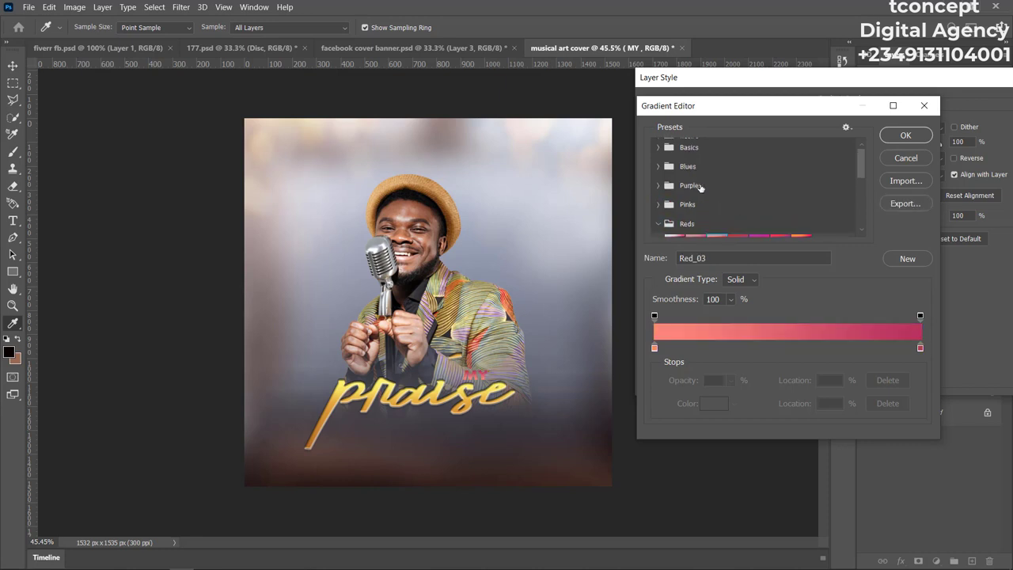
click(907, 157)
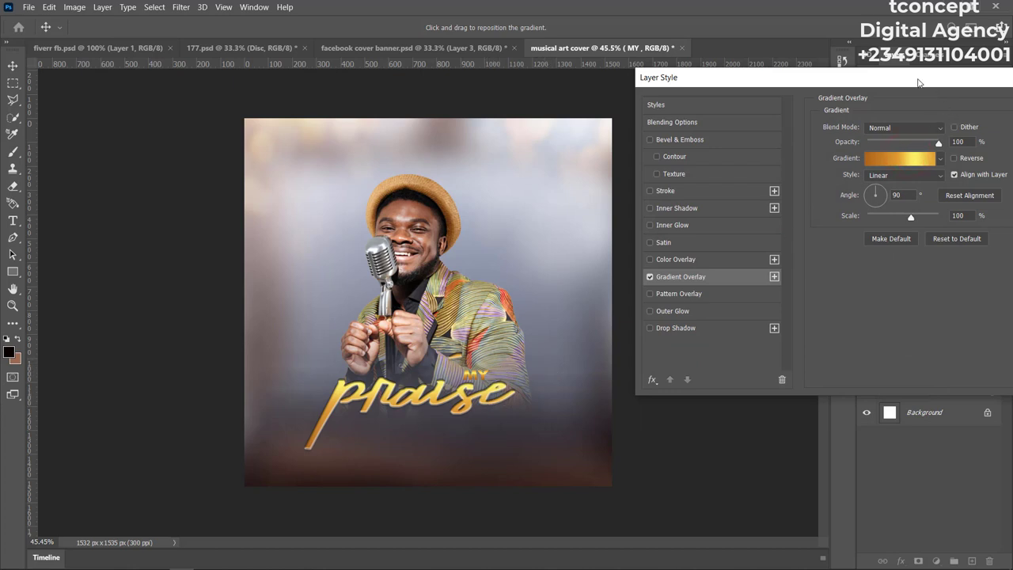
drag(918, 82, 780, 112)
click(956, 137)
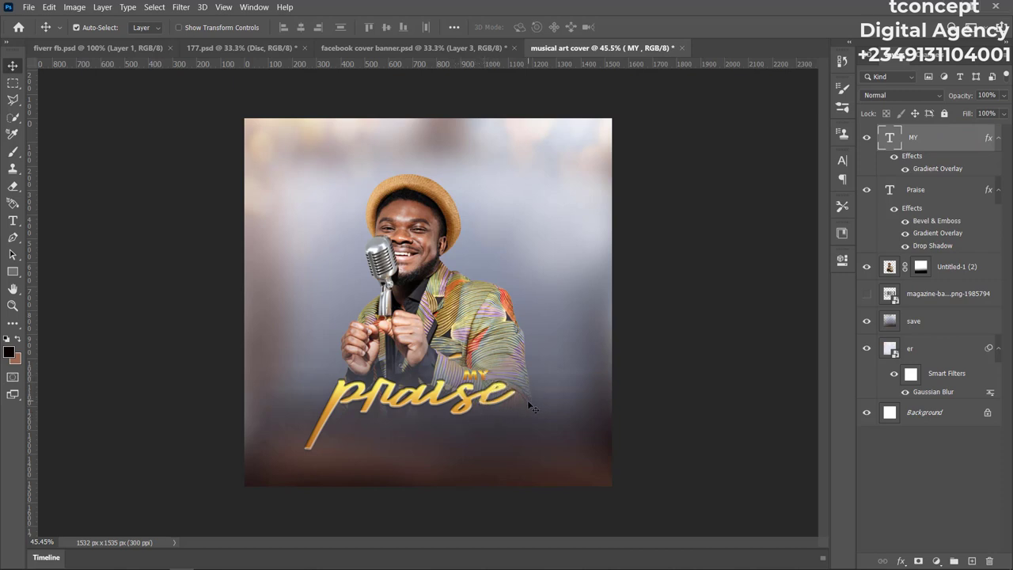
Scale the MY text up to about 175% with Free Transform and commit it.
key(ctrl)
key(ctrl+t)
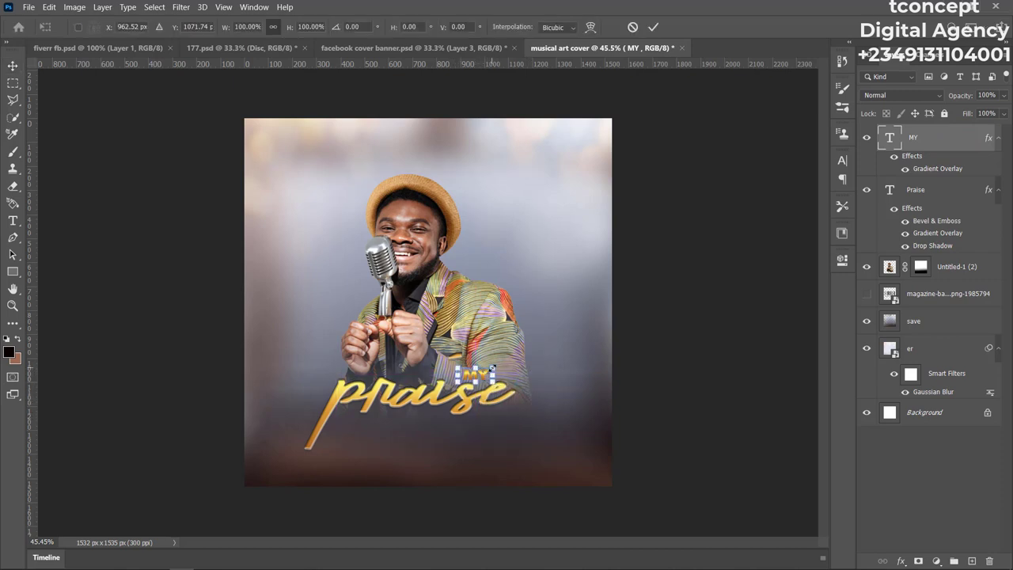
drag(490, 369, 455, 358)
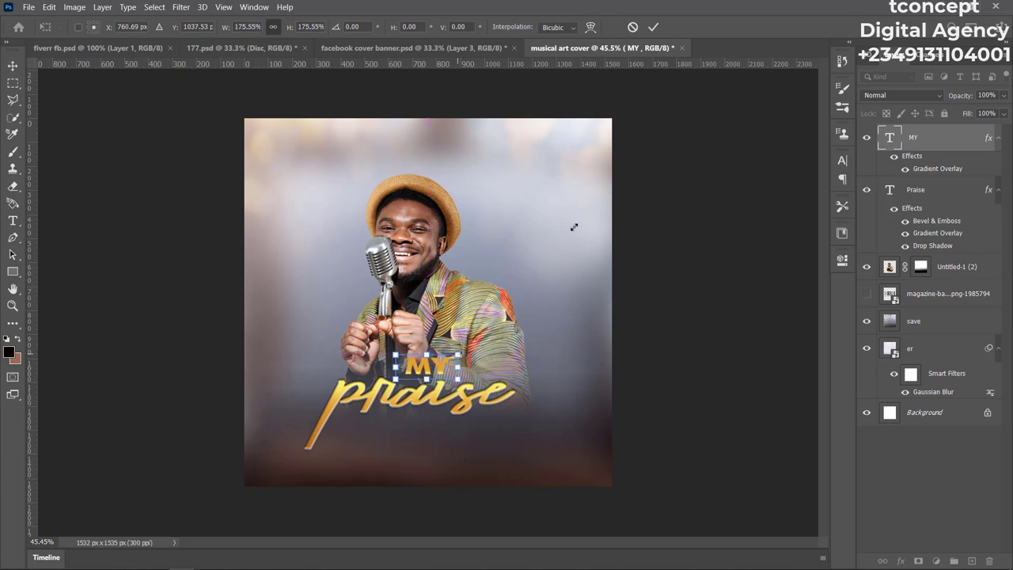
click(655, 28)
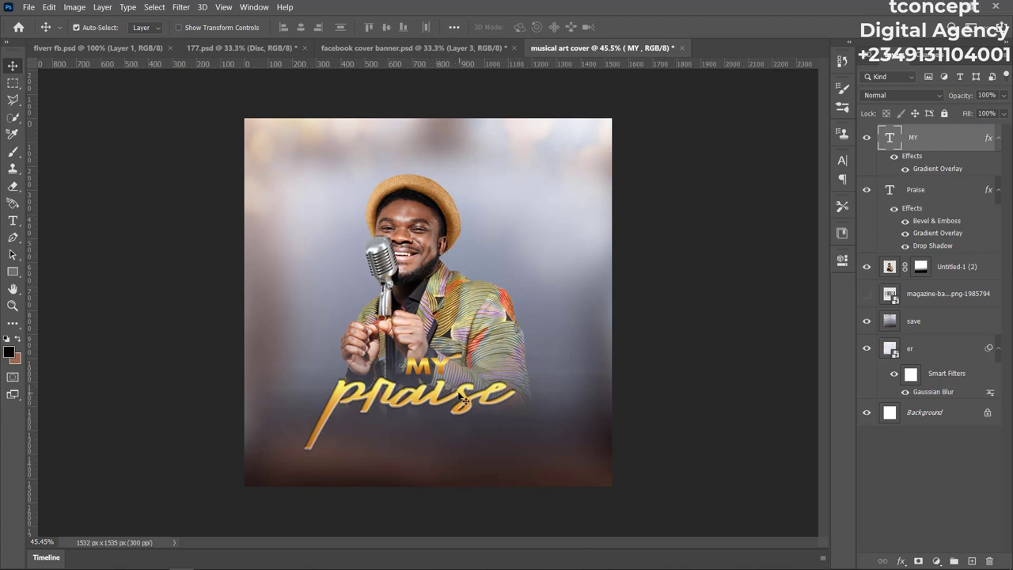
Create a text layer at the upper right reading 'PRODUCED BY' and the producer's name.
click(119, 169)
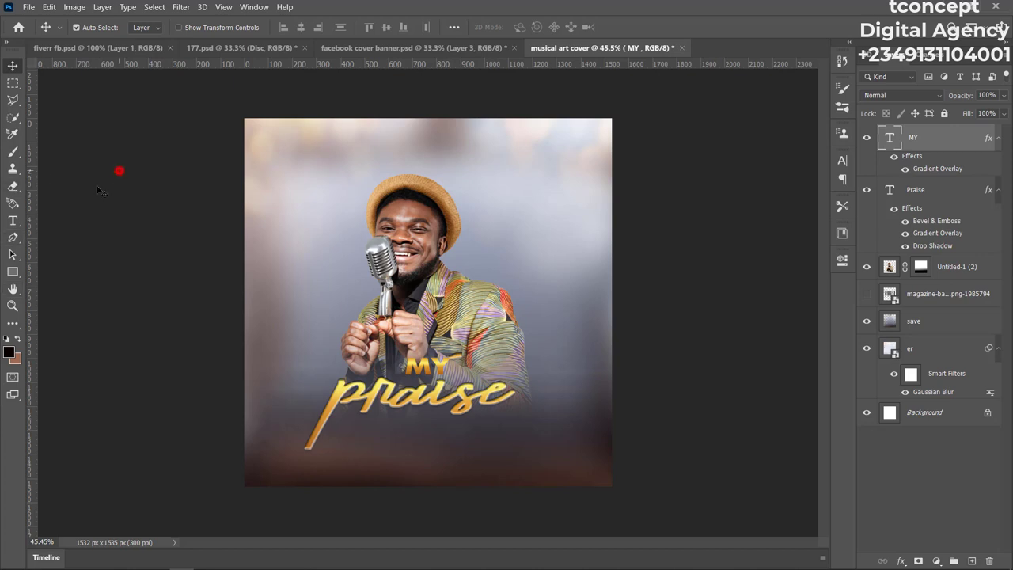
click(13, 220)
click(491, 151)
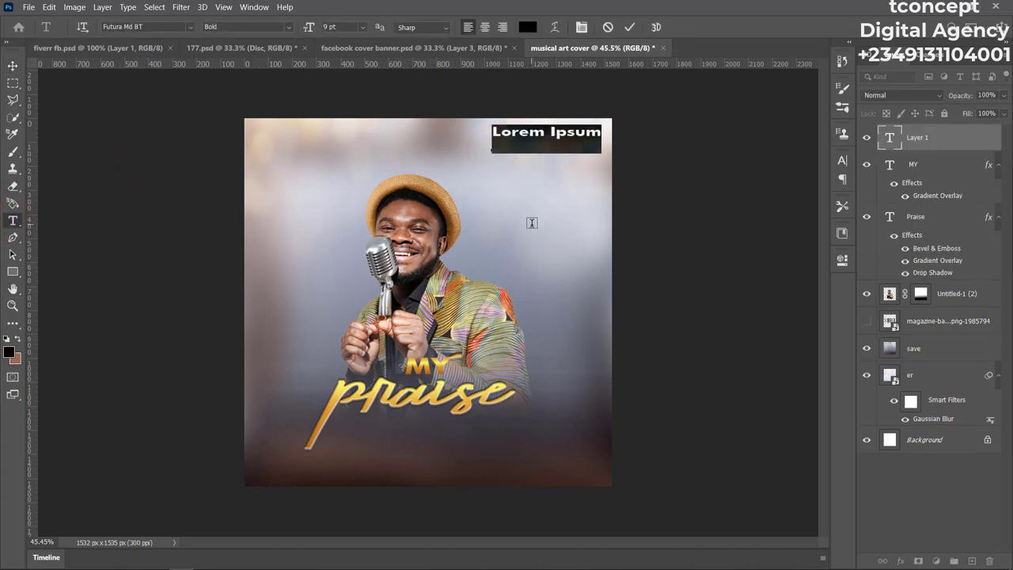
text(P)
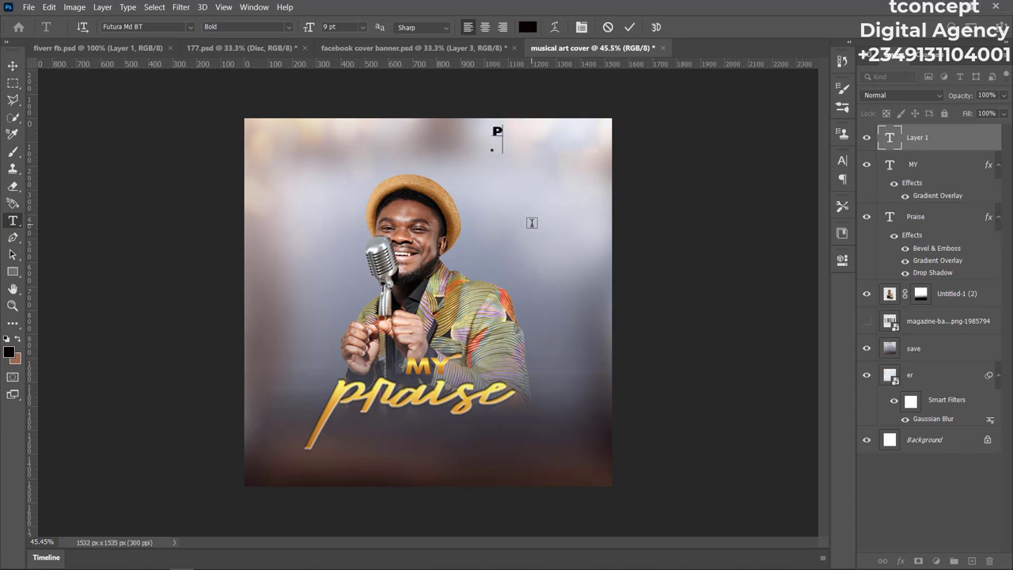
text(RODUCE)
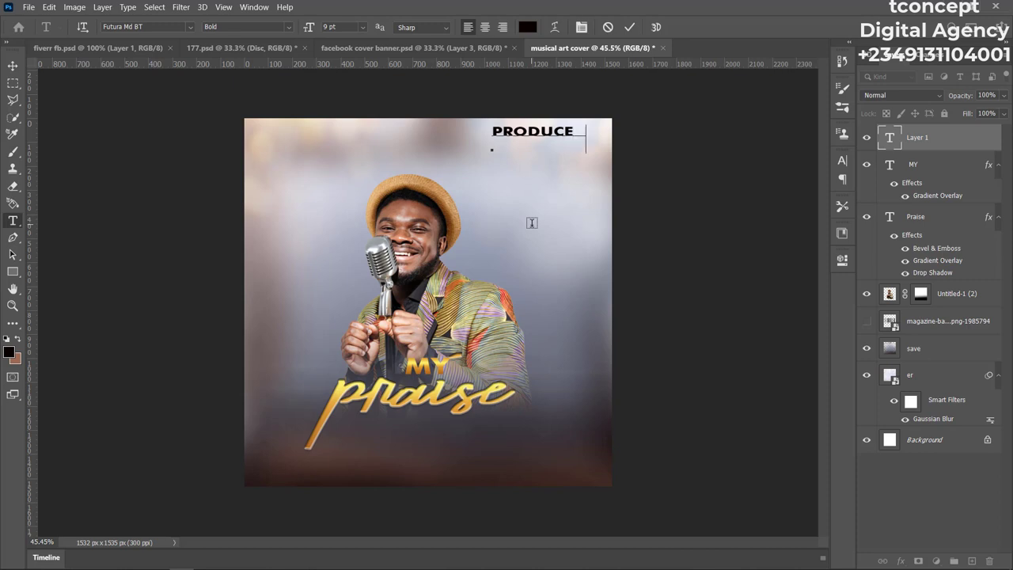
text(D BY)
text(AL)
text(E)
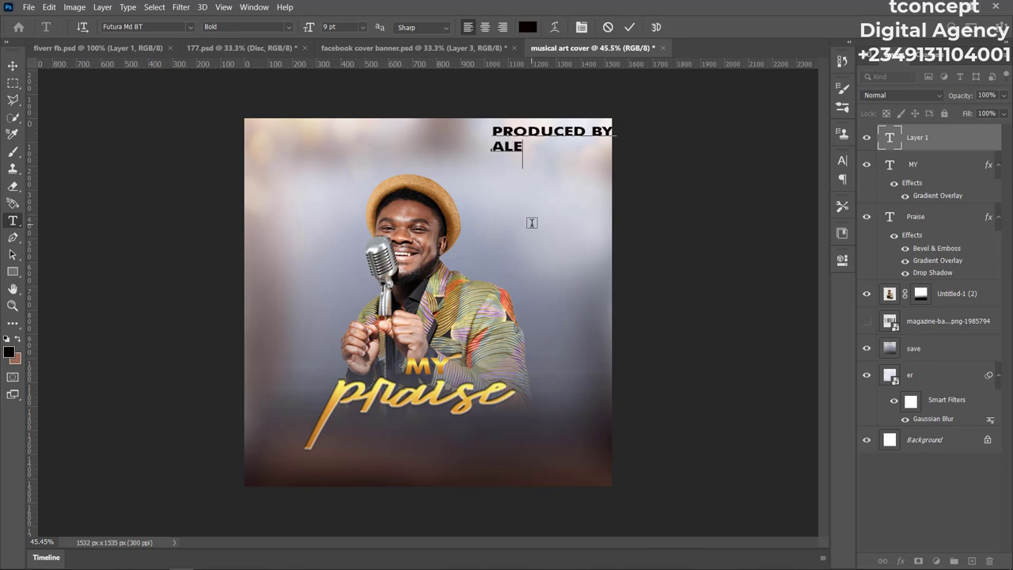
text(X JOHN)
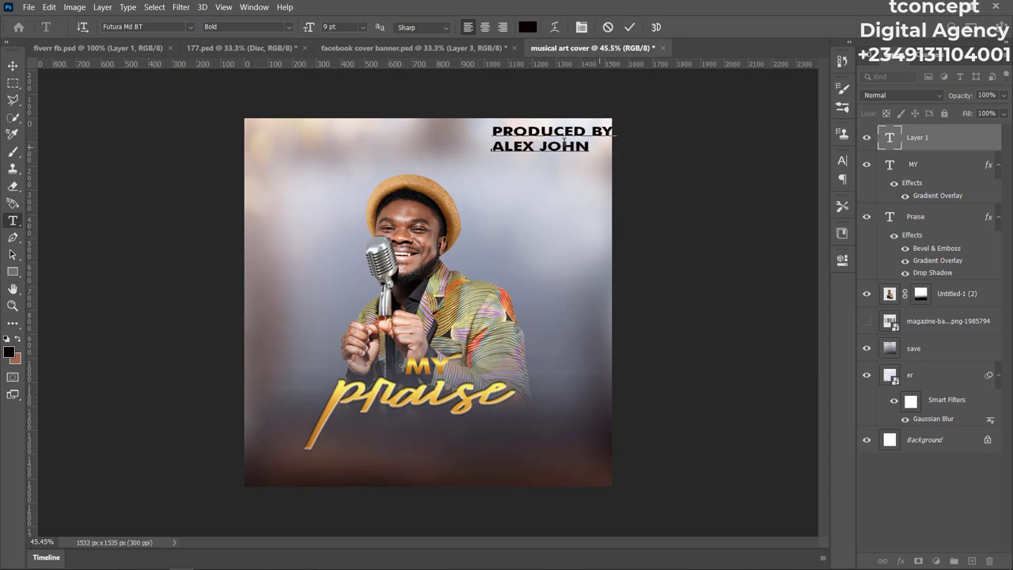
Commit the credit text and drag it down beside the singer's face.
click(629, 27)
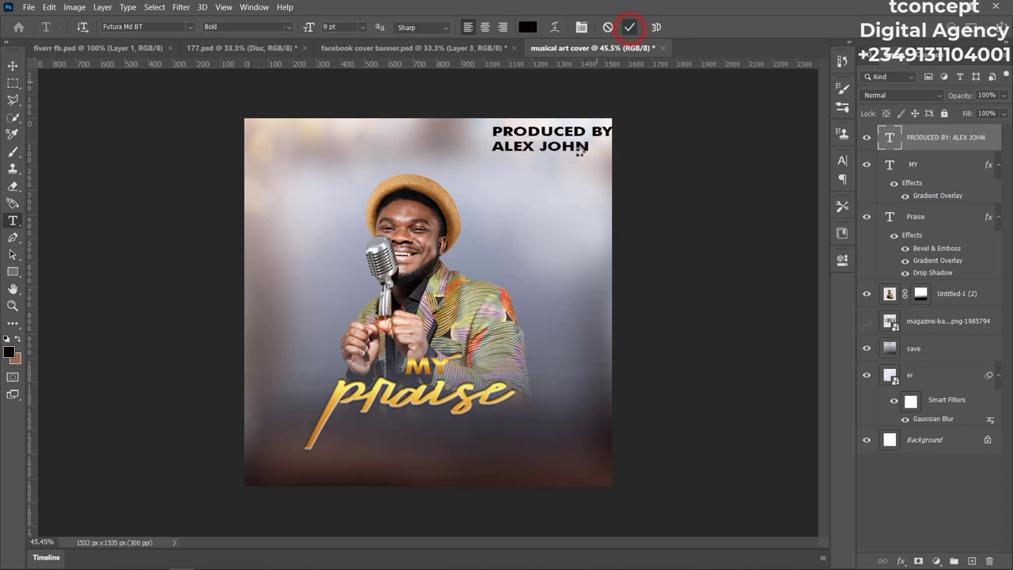
click(13, 66)
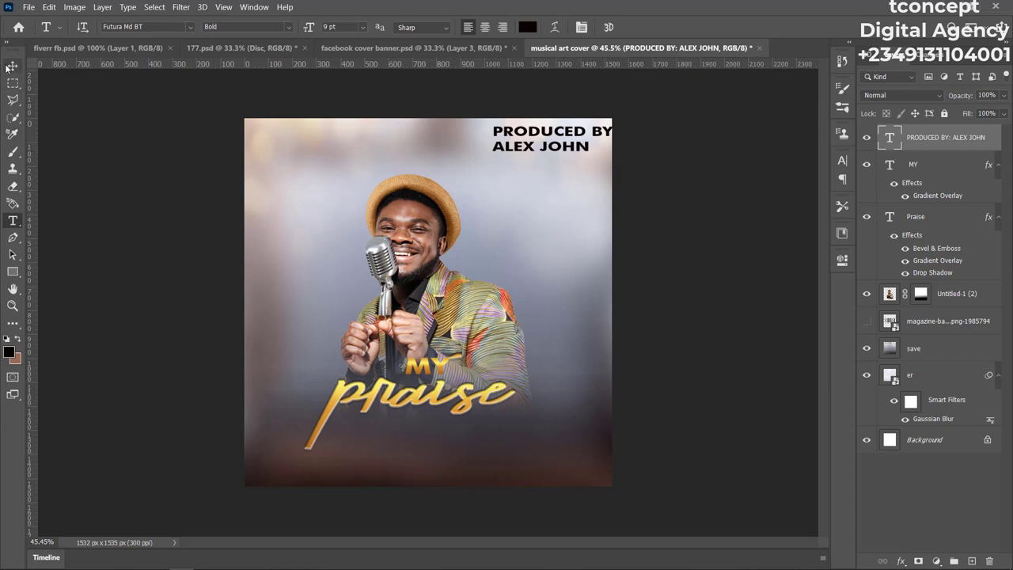
drag(582, 154, 561, 253)
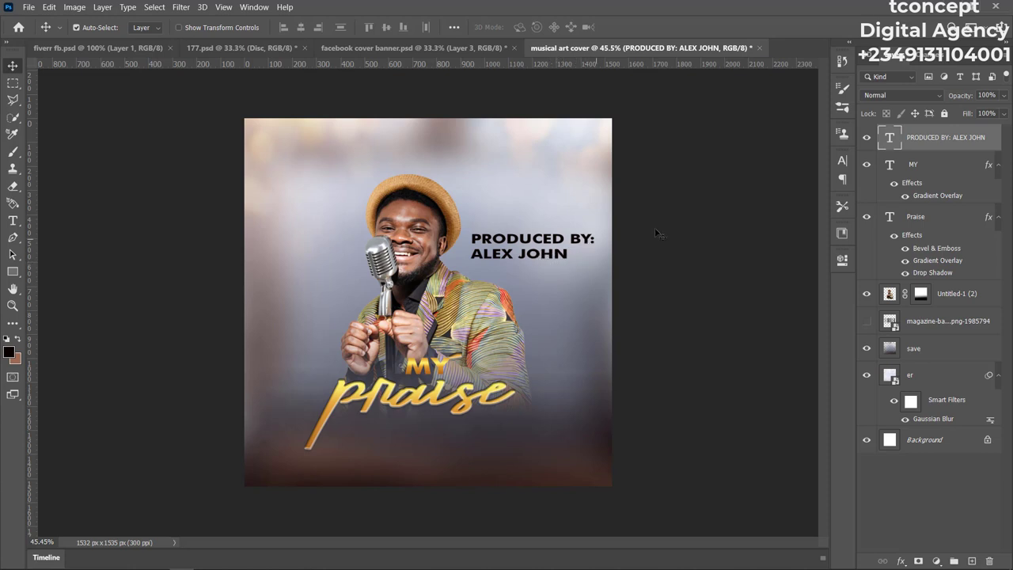
Set the credit's font to Futura BdCn BT with 12 pt leading.
click(842, 160)
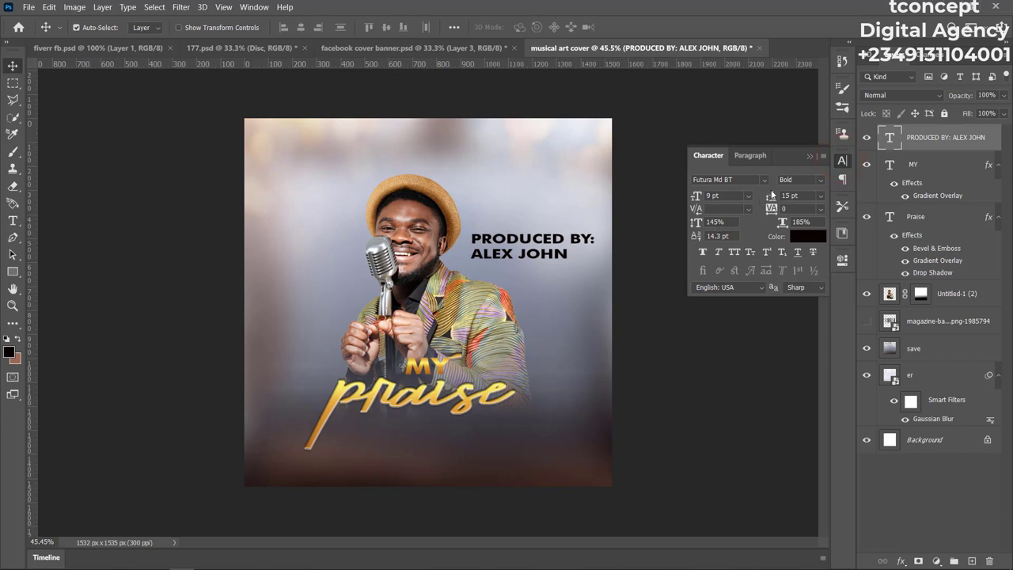
click(763, 180)
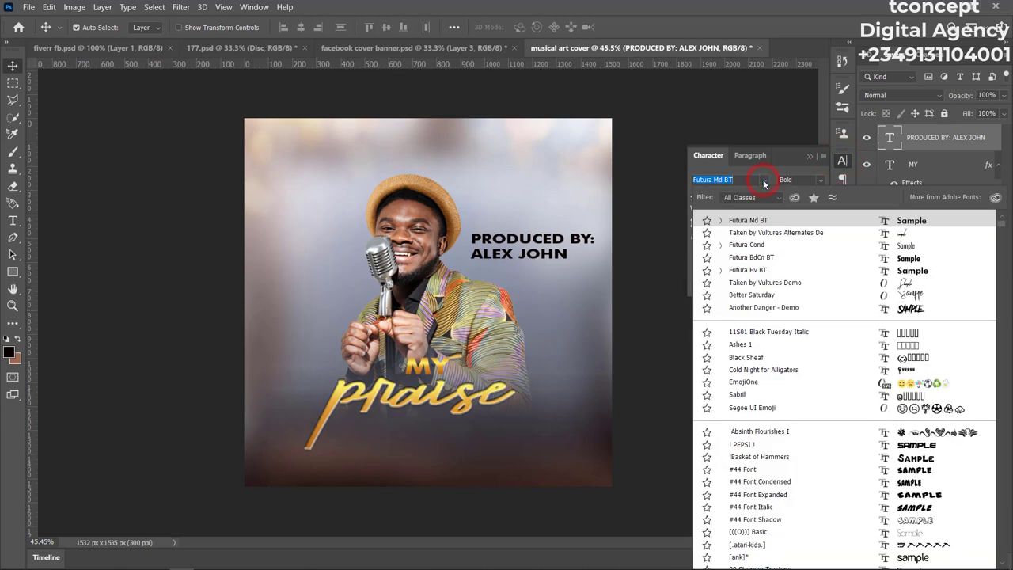
click(765, 182)
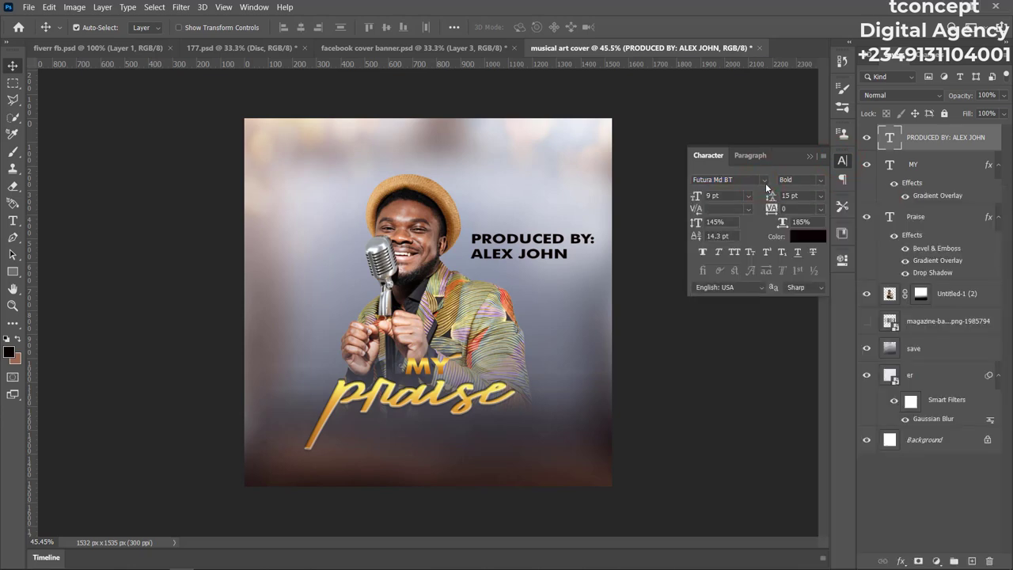
click(765, 181)
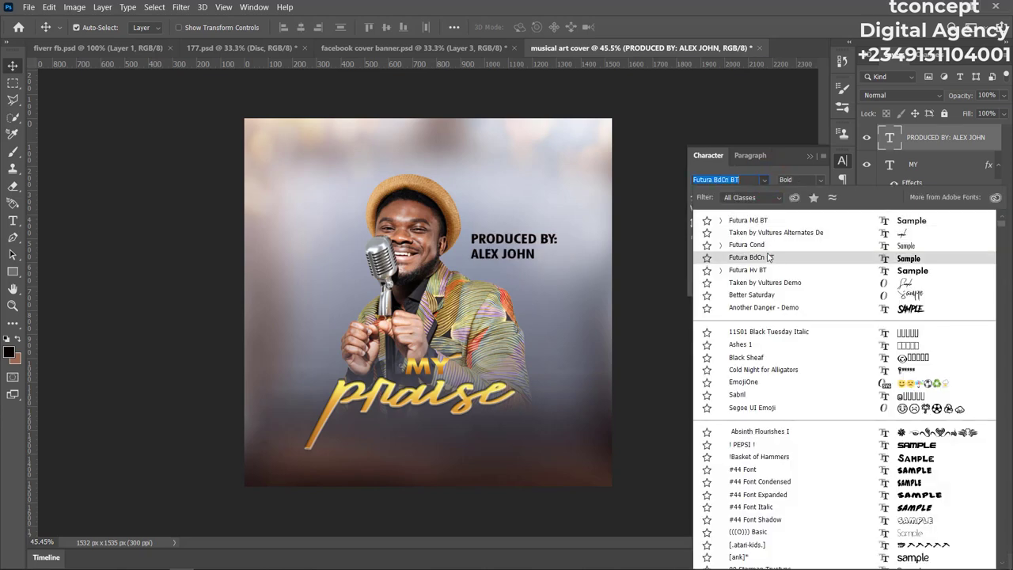
click(768, 257)
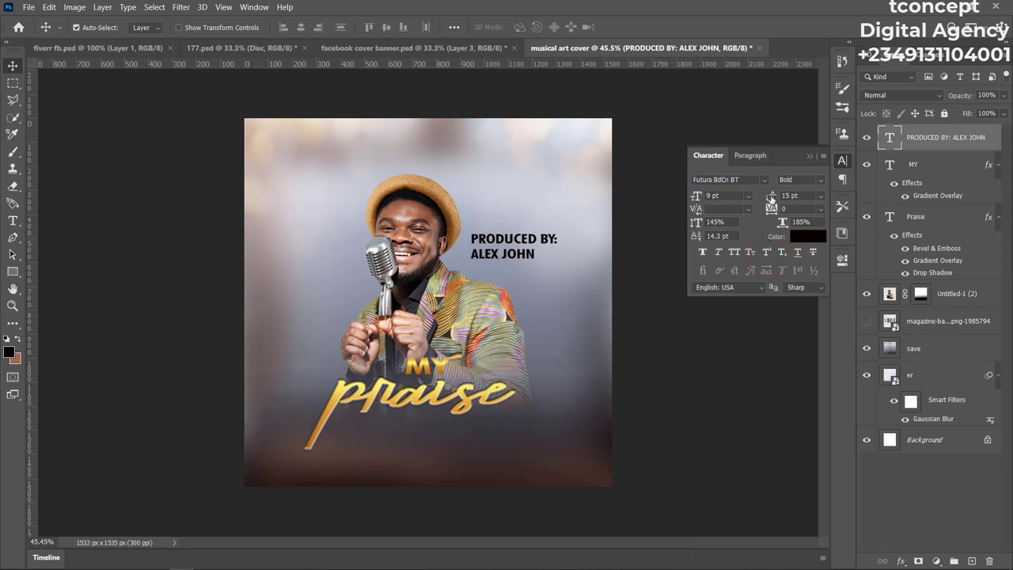
mouse_move(771, 198)
mouse_down()
mouse_move(784, 195)
mouse_move(767, 195)
mouse_up()
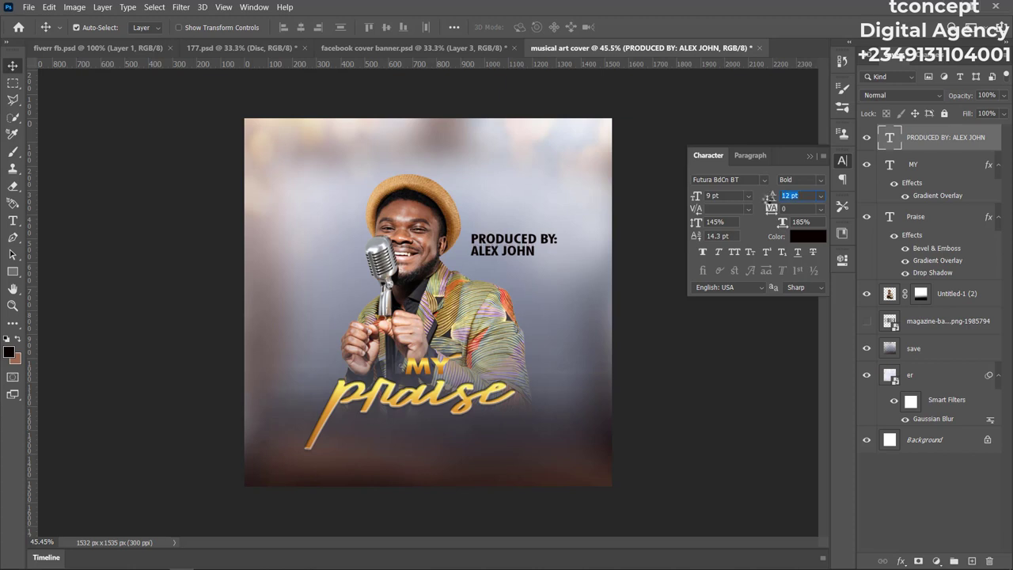
key(Return)
Shift the credit slightly to the right and deselect it.
click(809, 157)
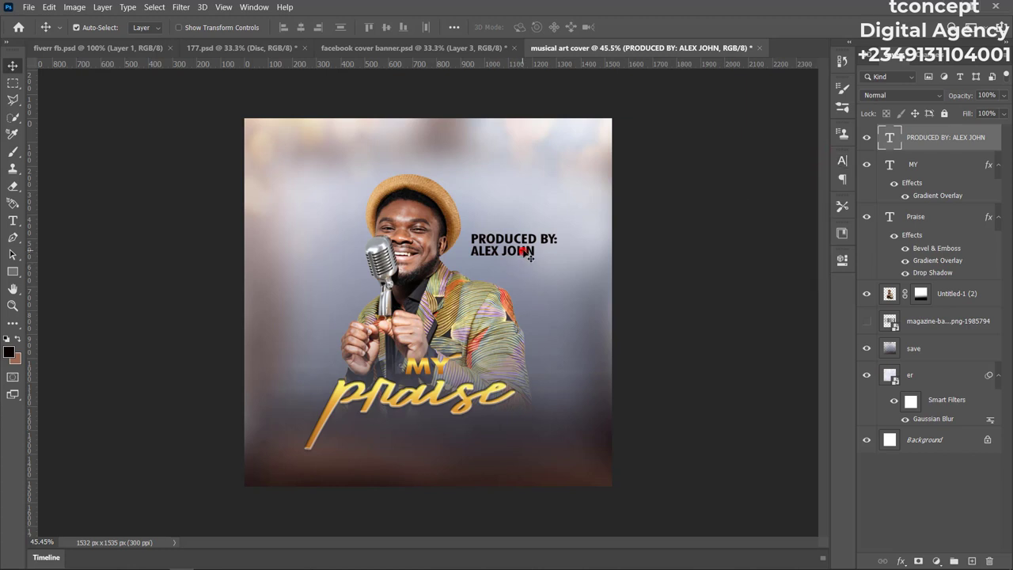
drag(529, 257, 539, 257)
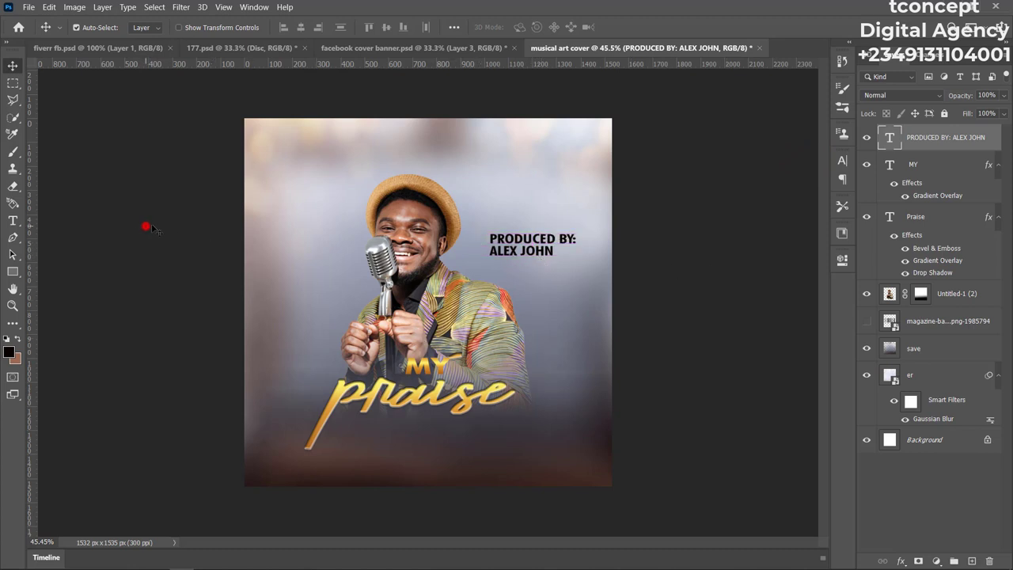
click(145, 226)
click(455, 47)
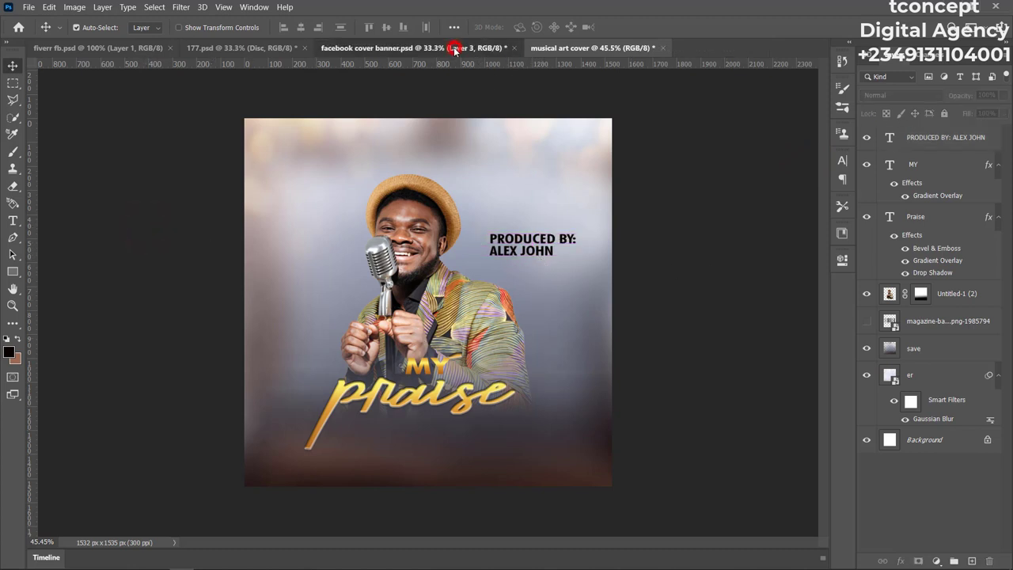
click(711, 409)
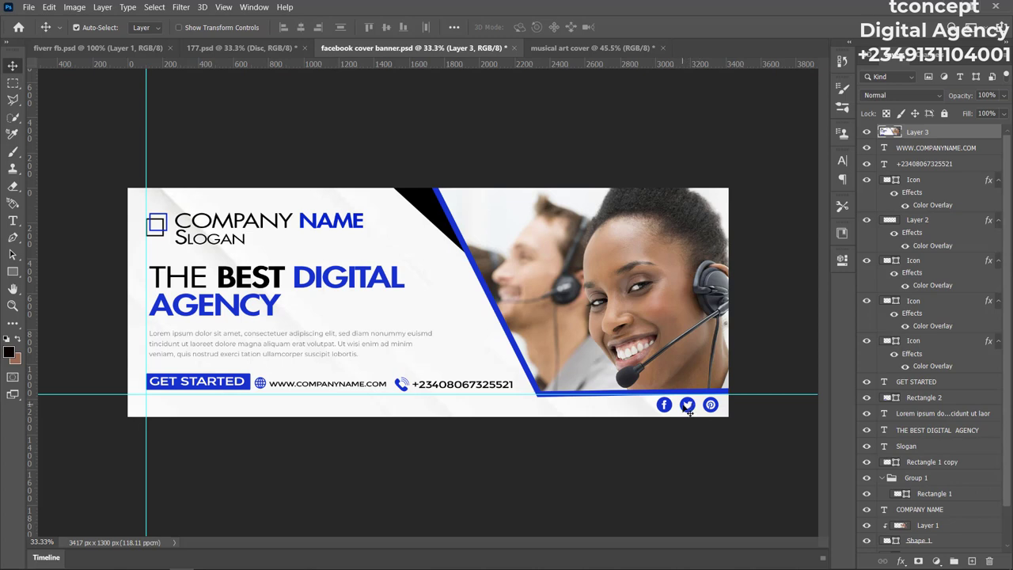
click(866, 132)
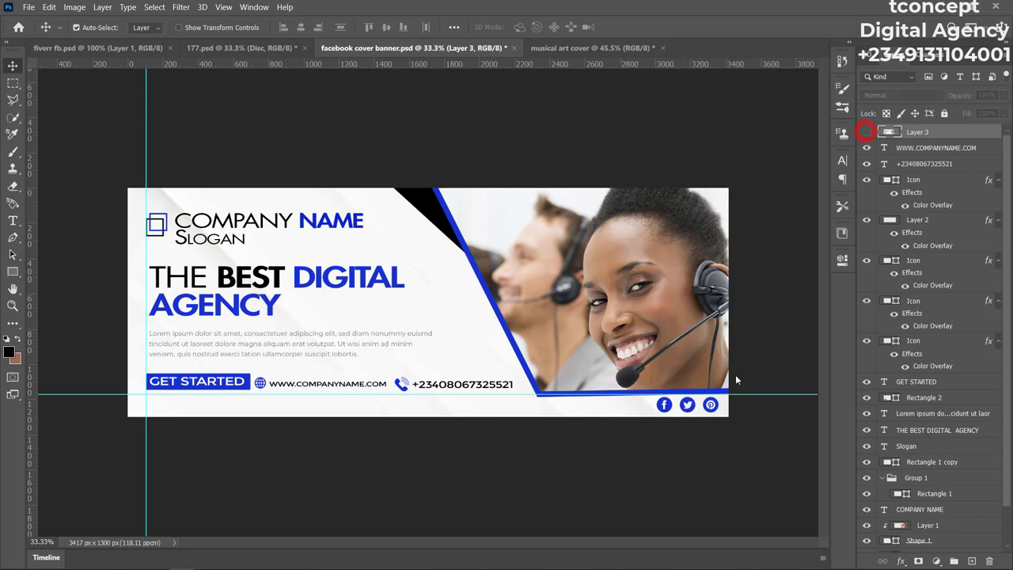
click(664, 404)
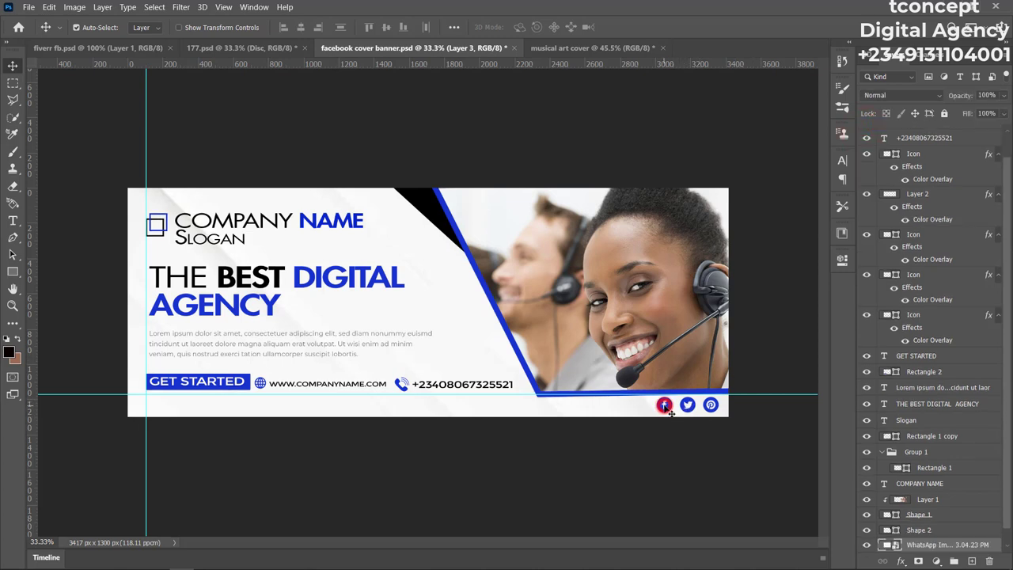
click(710, 404)
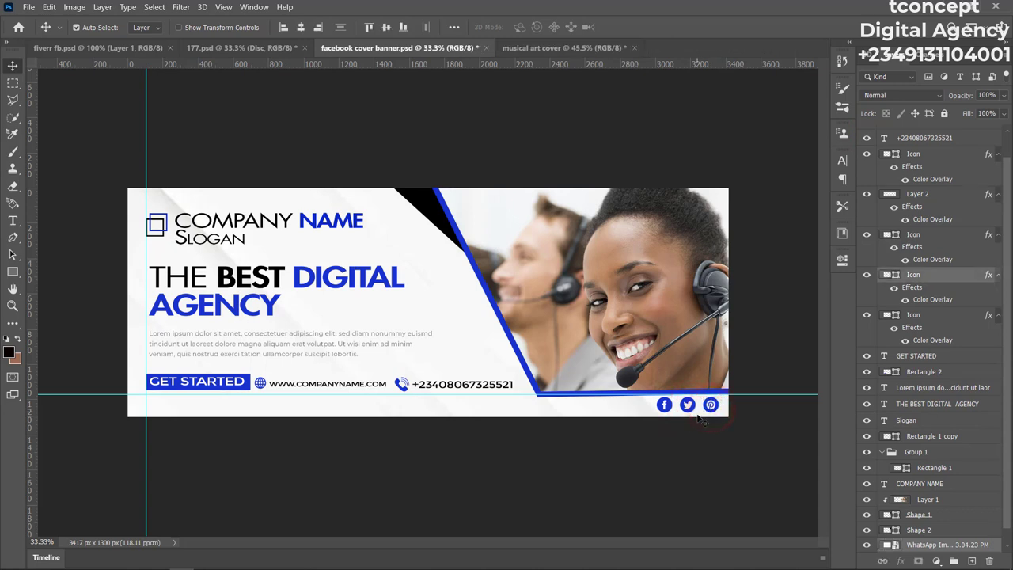
drag(713, 409, 704, 408)
key(ctrl+z)
click(554, 47)
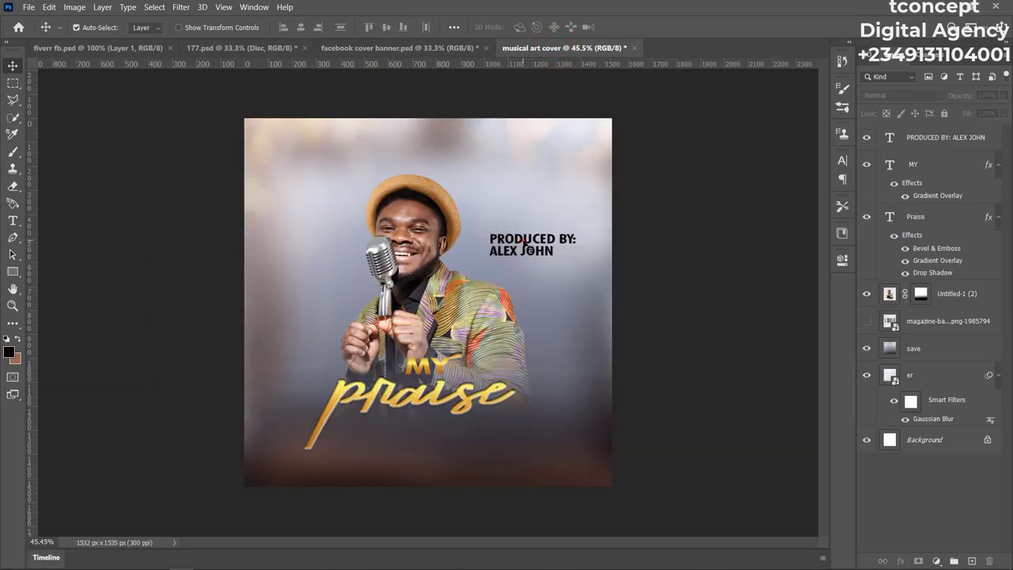
Shift the producer credit a bit further right and start a new text layer near the top-left.
click(523, 243)
drag(523, 243, 533, 239)
click(105, 227)
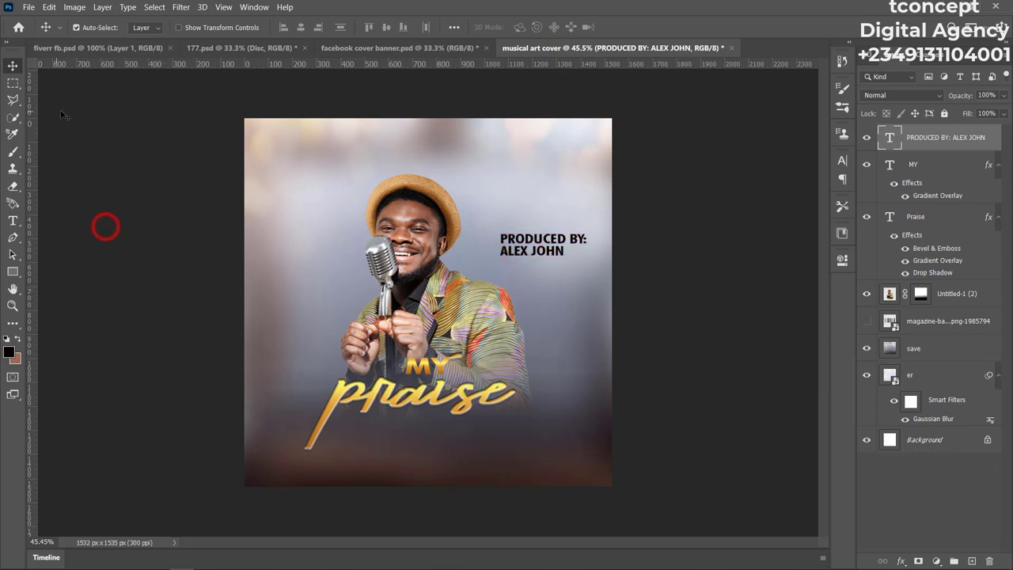
click(13, 220)
click(304, 168)
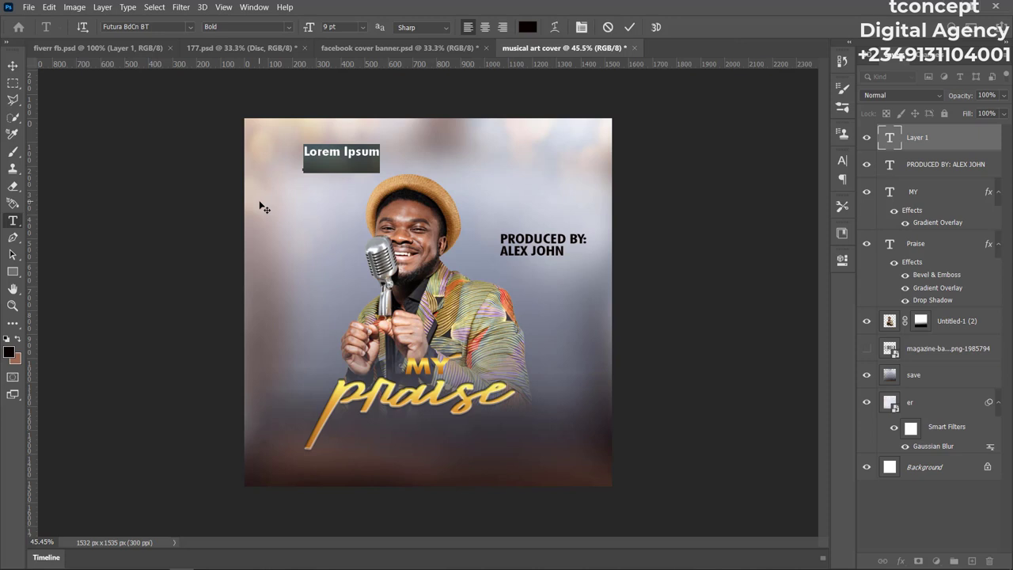
Type the artist's first name, commit it, and drag it down left of the microphone.
text(S)
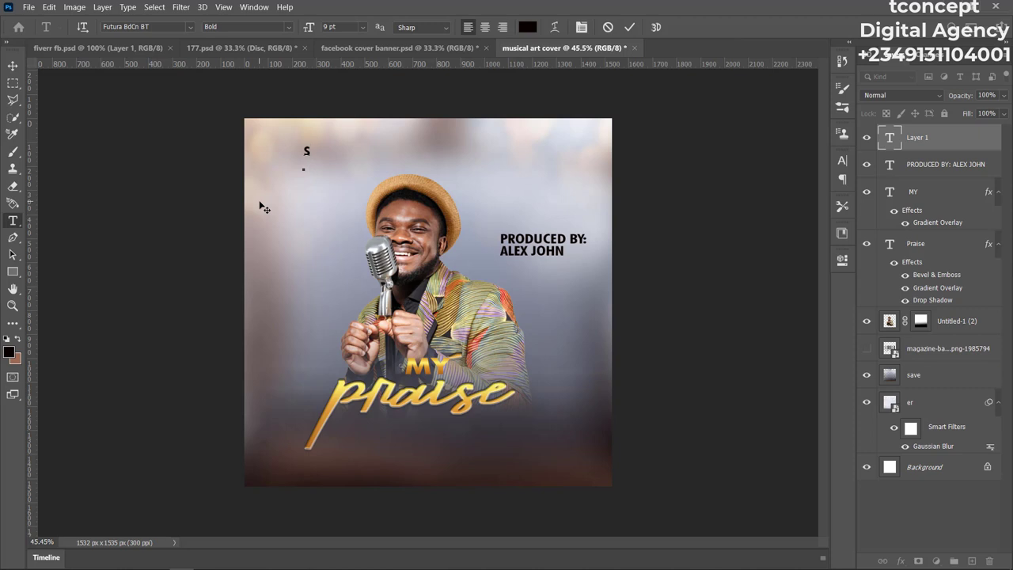
text(amuel)
click(629, 26)
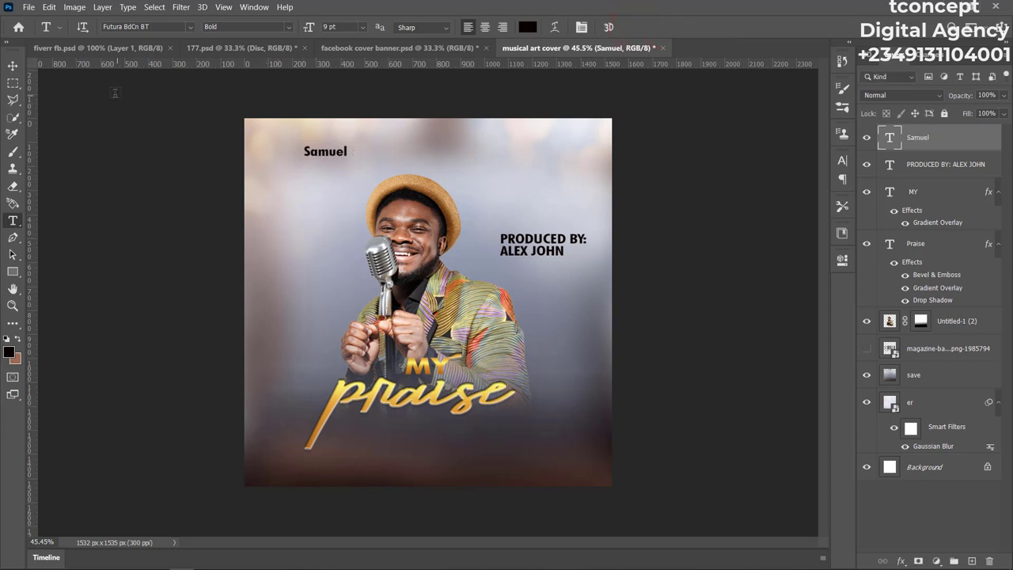
click(12, 67)
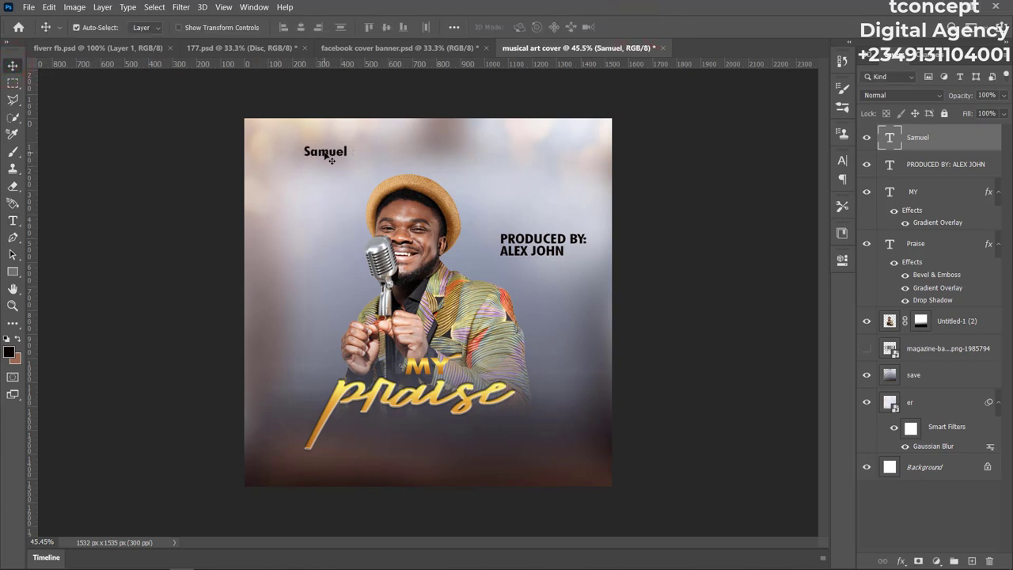
drag(325, 151, 307, 252)
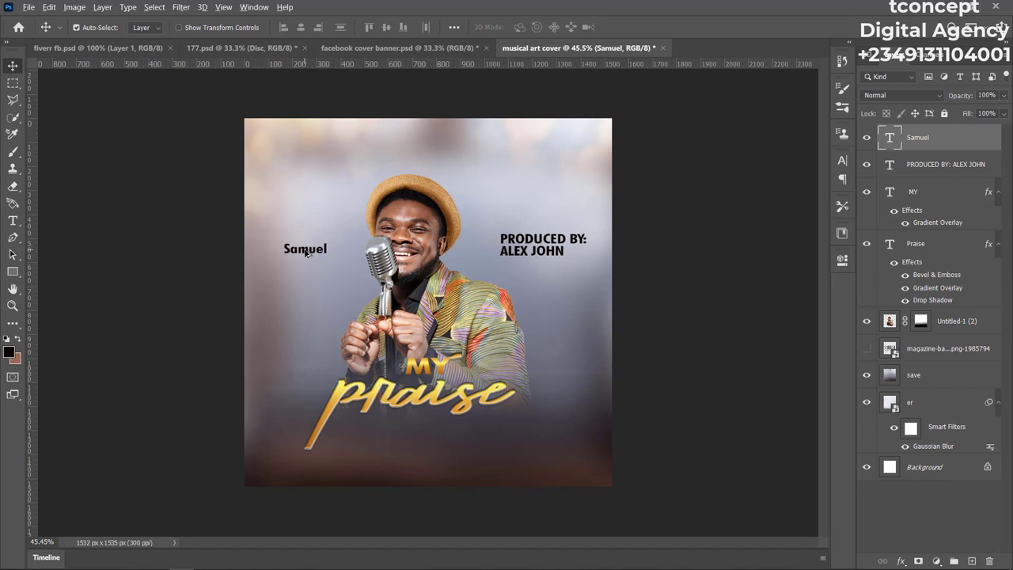
Duplicate the artist name text into a stacked line beneath the original, then switch to the Facebook banner.
drag(305, 251, 309, 277)
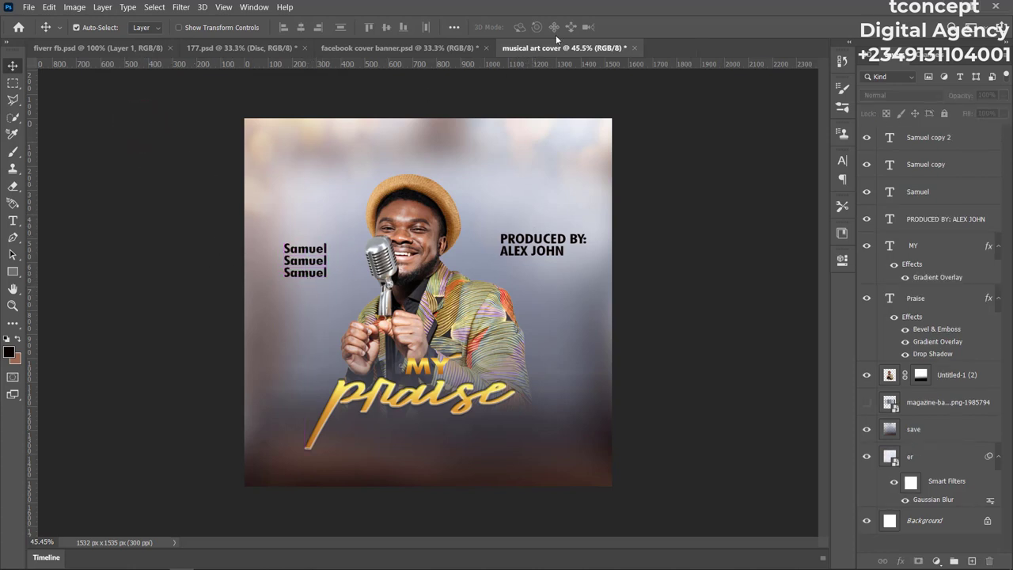
click(418, 49)
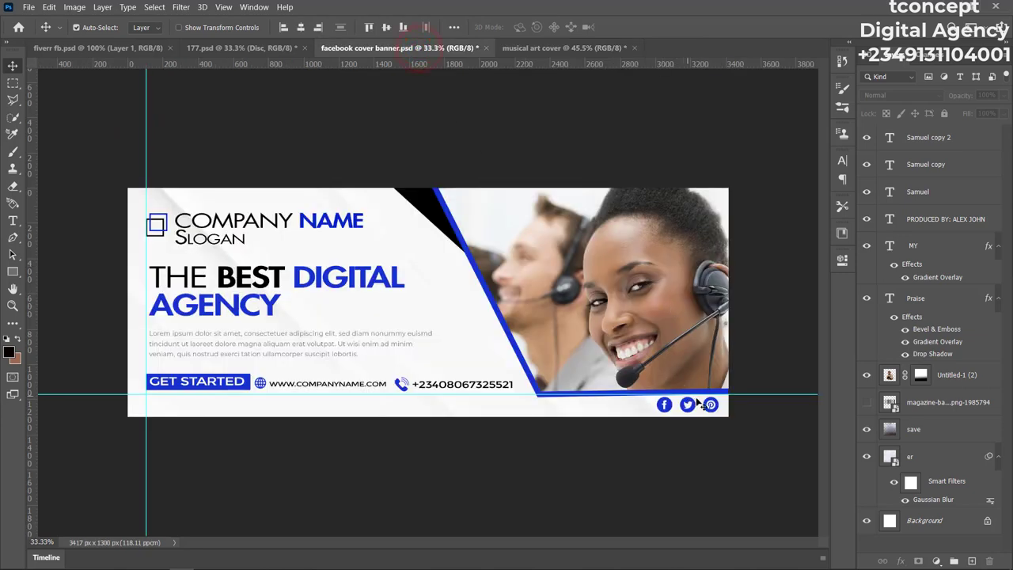
Carry the blue Twitter icon from the Facebook banner onto the album cover.
click(781, 330)
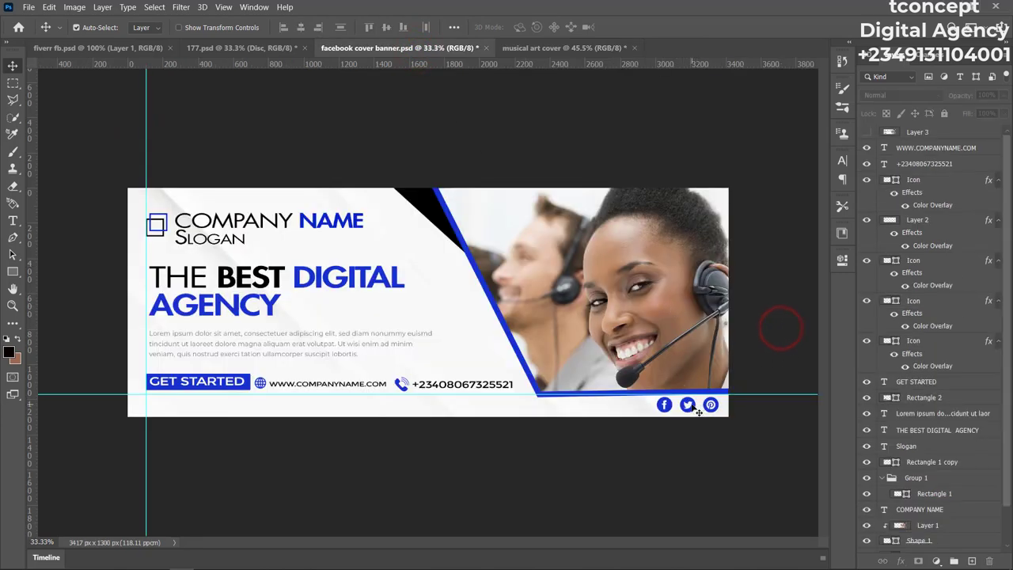
click(691, 406)
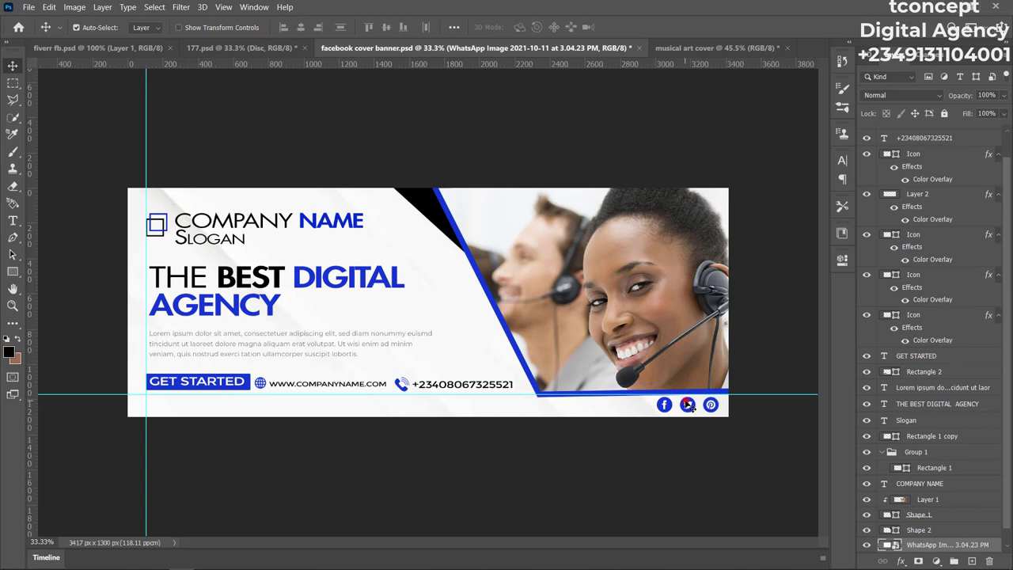
drag(689, 405, 686, 428)
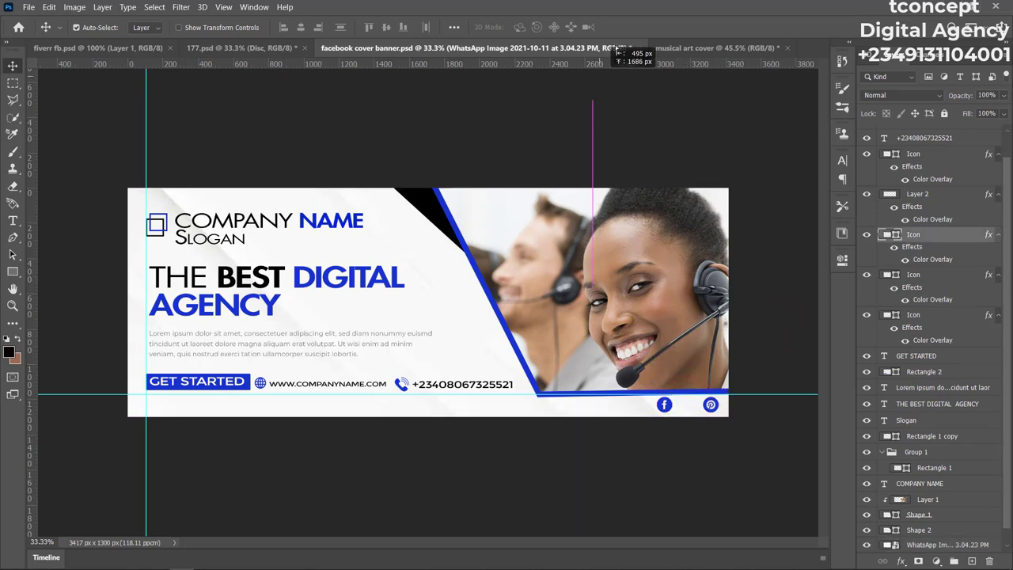
click(696, 49)
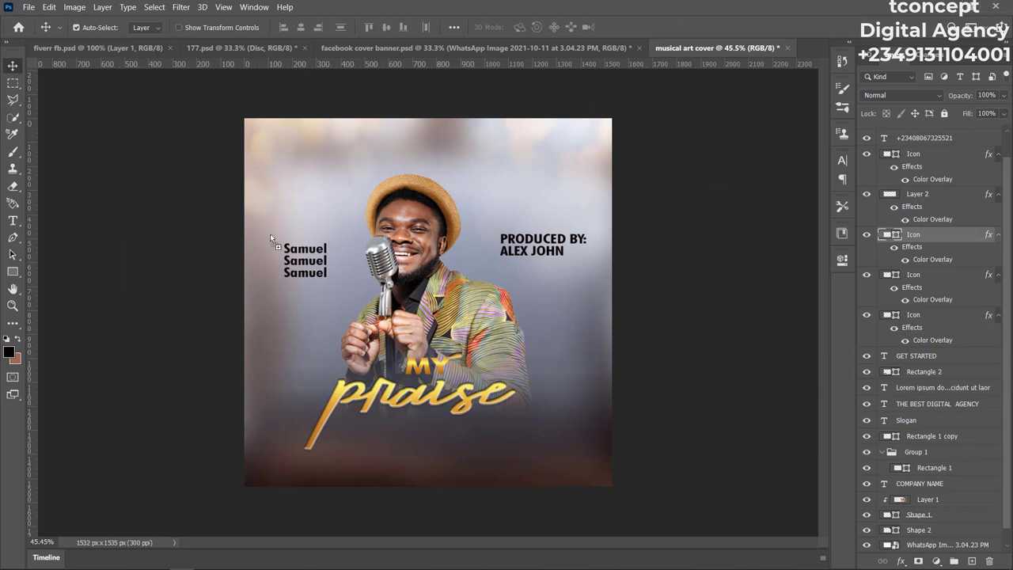
mouse_move(267, 234)
mouse_down()
mouse_move(264, 251)
mouse_move(252, 239)
mouse_move(257, 252)
mouse_up()
Scale the Twitter icon to about 71% and place it beside the bottom name line.
key(ctrl)
key(ctrl+t)
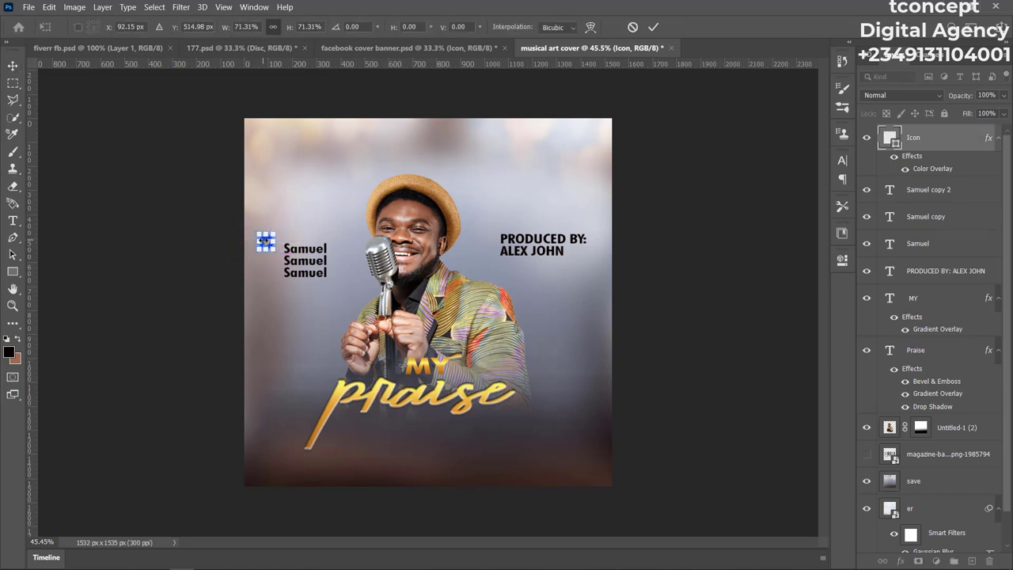
click(653, 27)
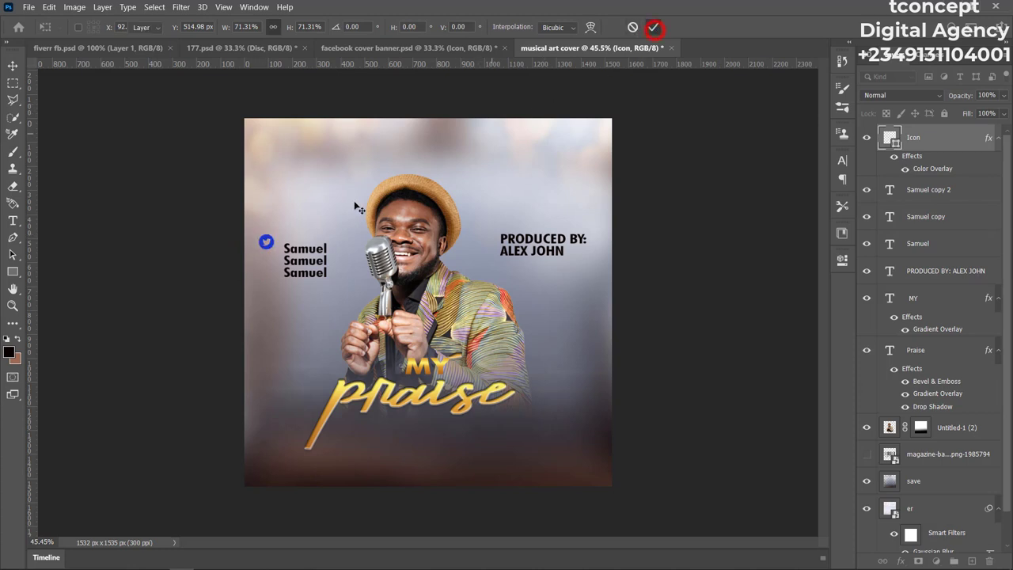
drag(266, 242, 273, 272)
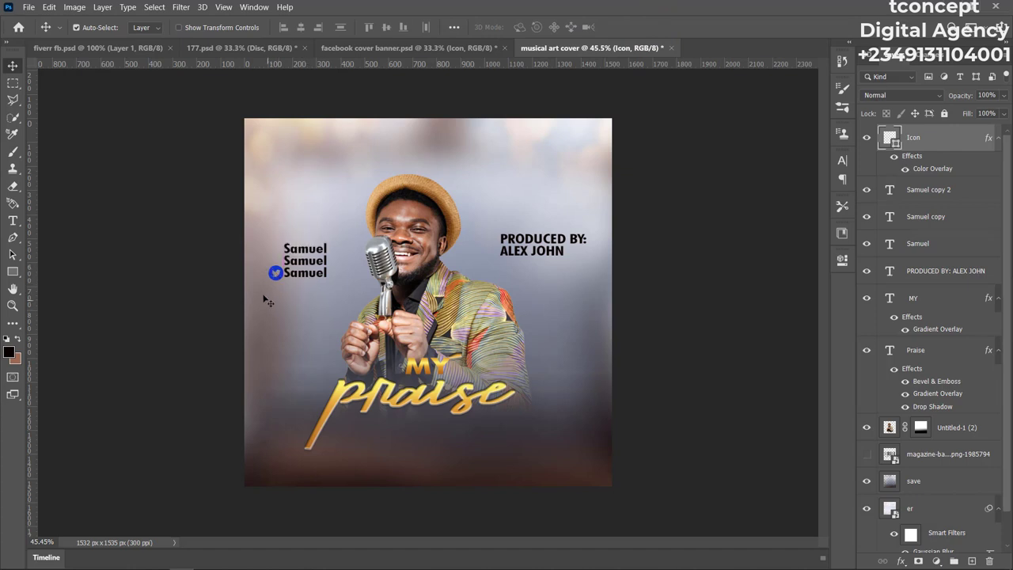
Shrink the Twitter icon to 86% of its size.
key(ctrl+t)
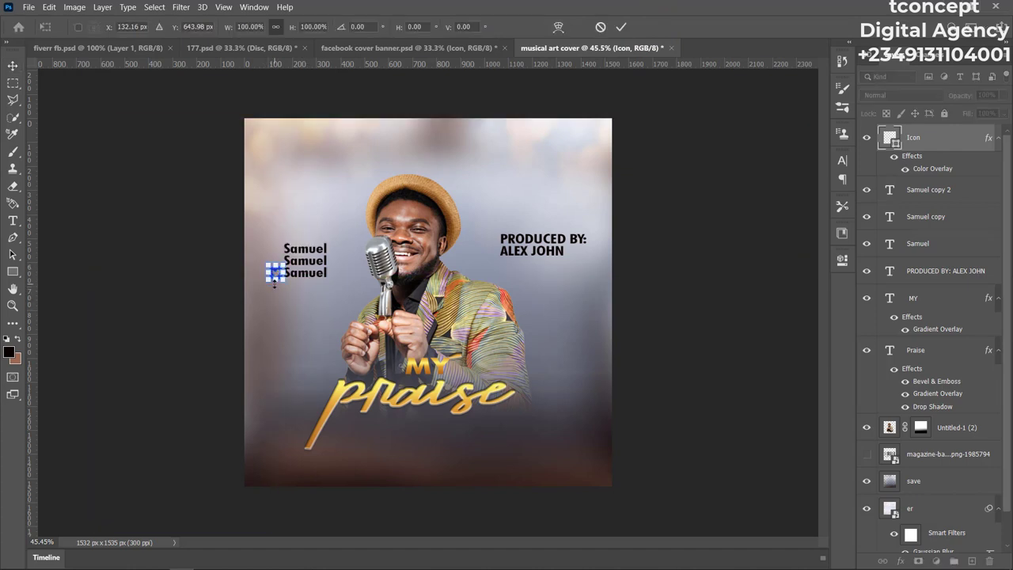
mouse_move(266, 282)
mouse_down()
mouse_move(255, 293)
mouse_move(268, 280)
mouse_up()
click(621, 27)
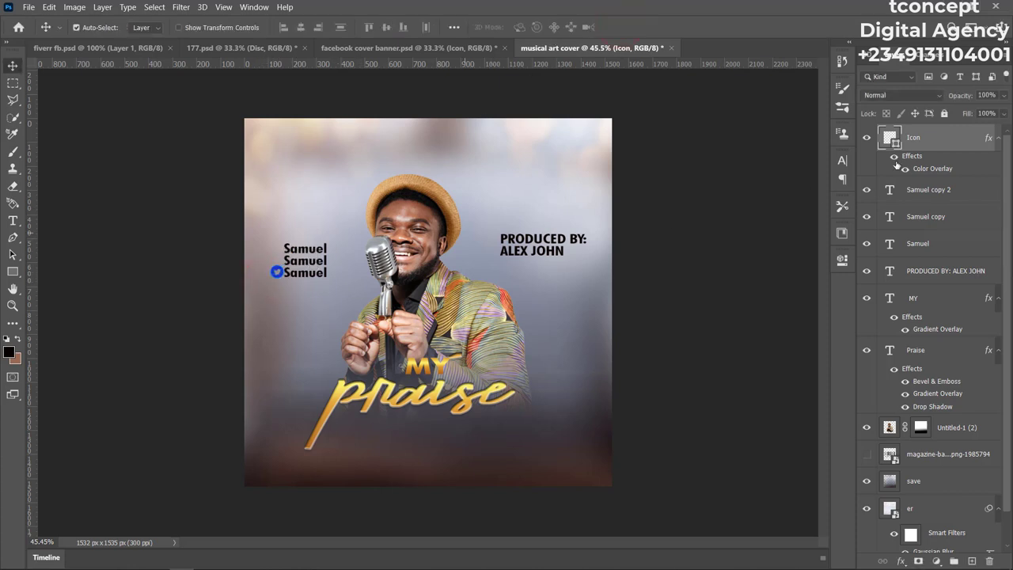
Swap the icon's blue Color Overlay for a gold Gradient Overlay in Blending Options.
right_click(935, 141)
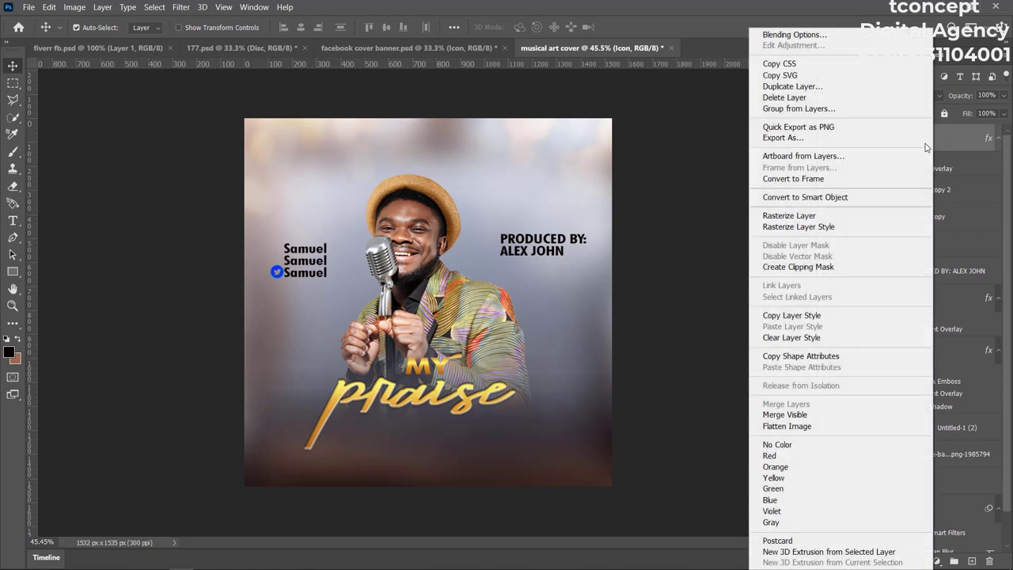
click(816, 35)
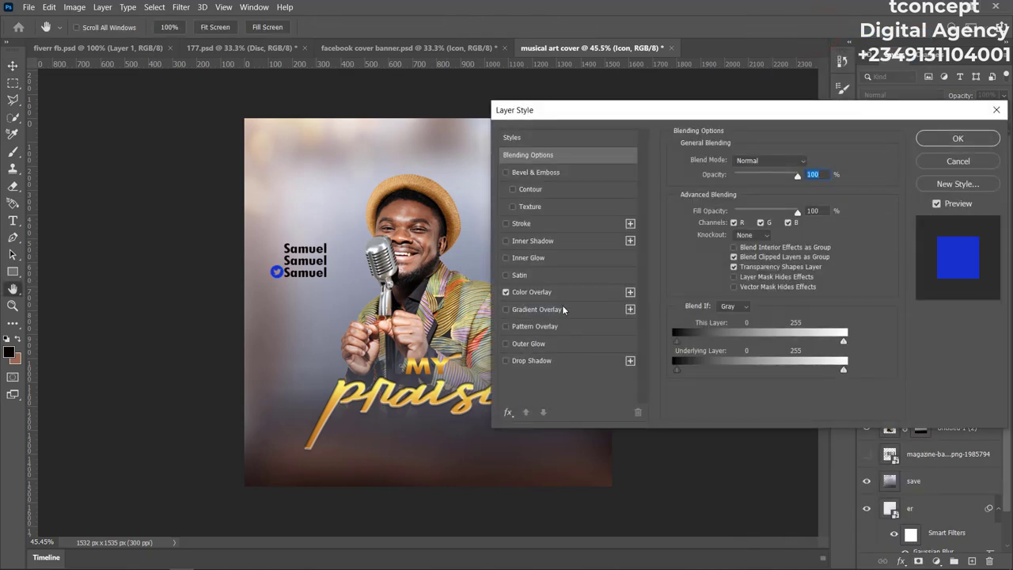
click(506, 293)
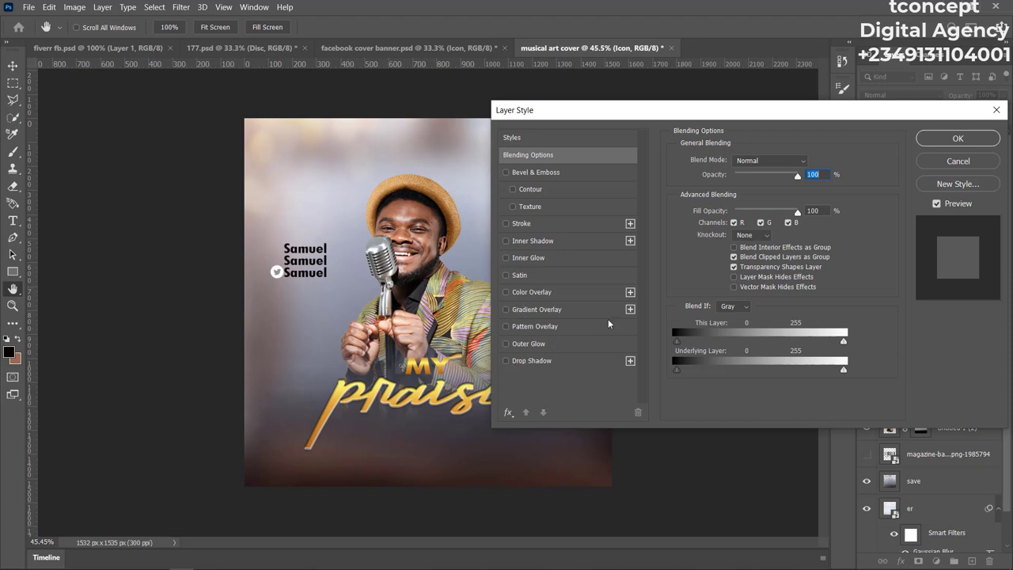
click(507, 310)
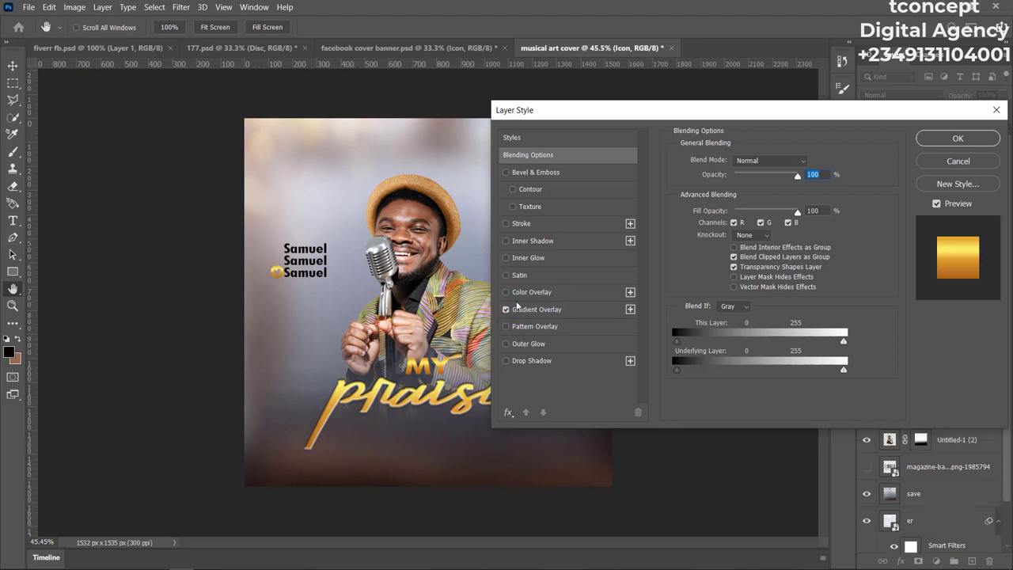
click(958, 139)
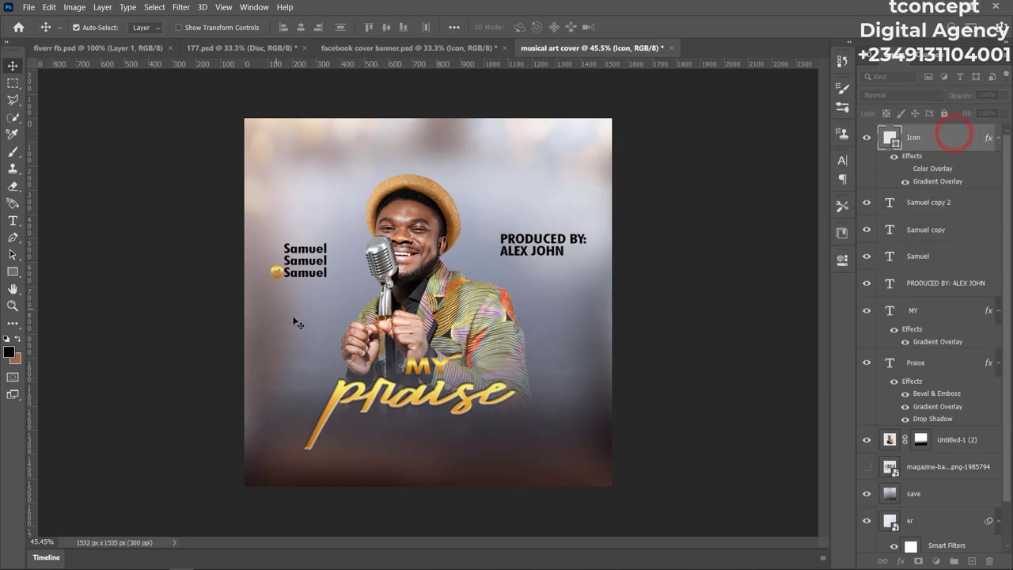
Hide the marble texture layer and bring the Facebook icon onto the album cover's upper left.
click(463, 49)
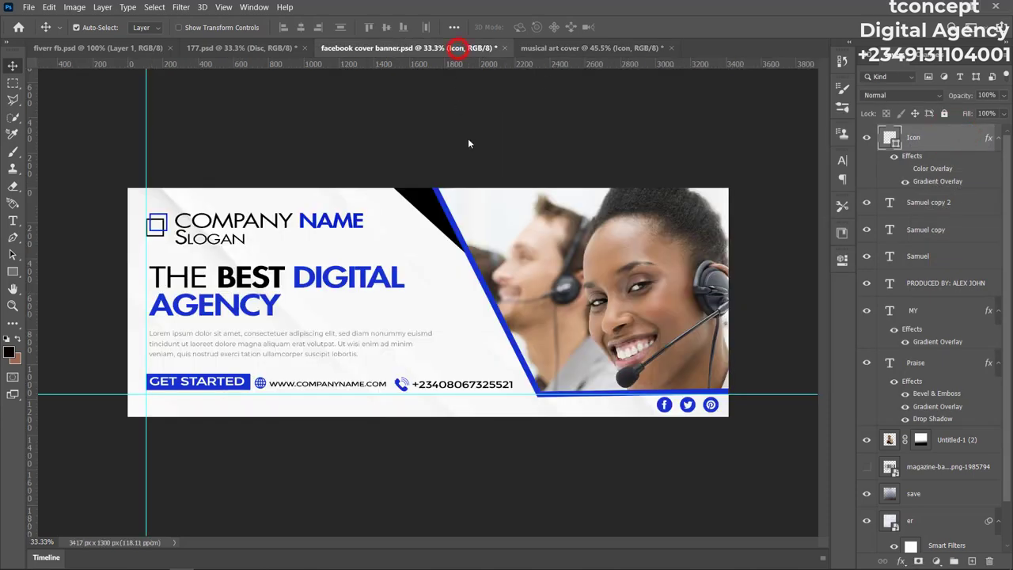
click(666, 405)
drag(666, 405, 656, 406)
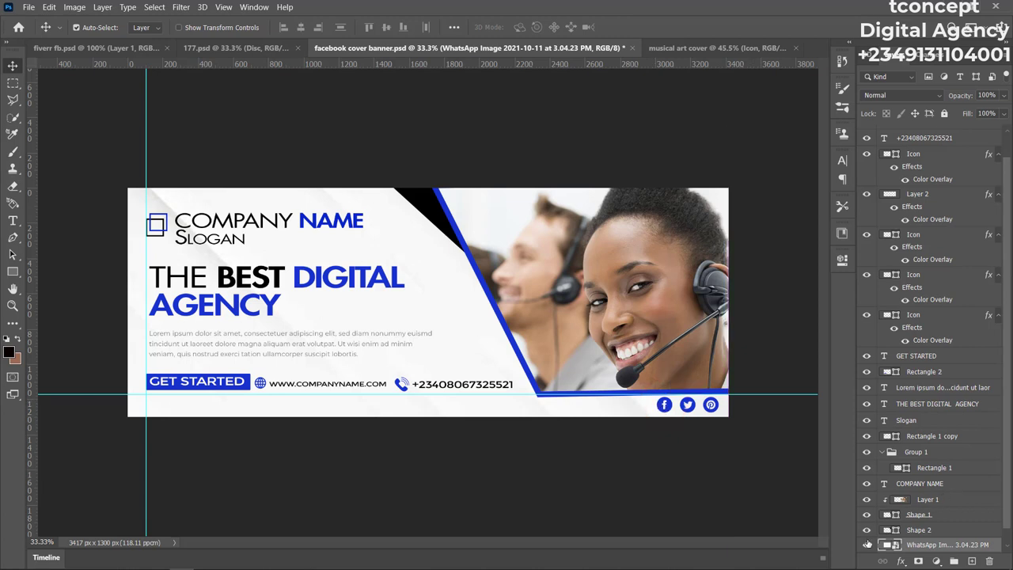
scroll(867, 545, down, 1)
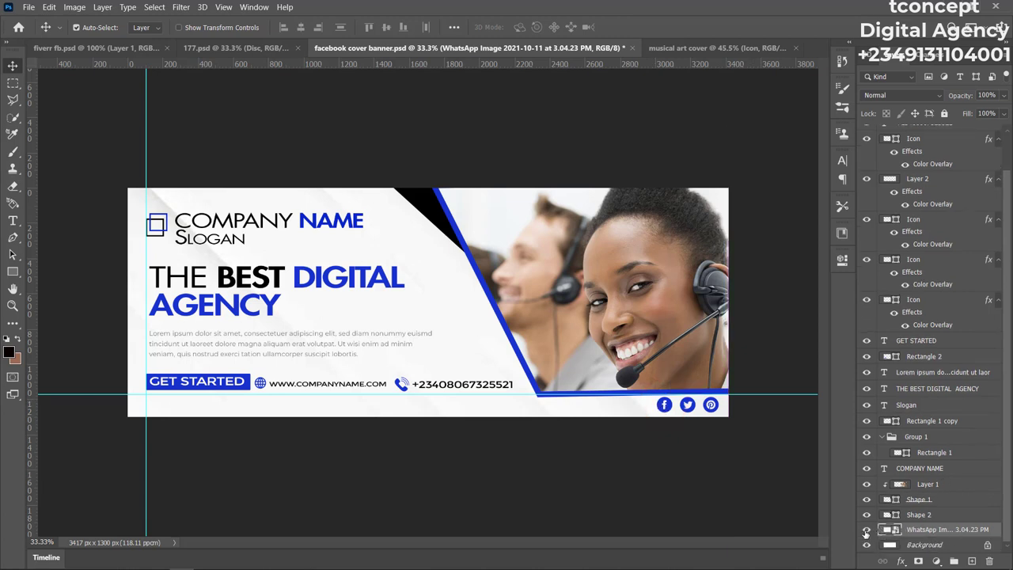
click(868, 530)
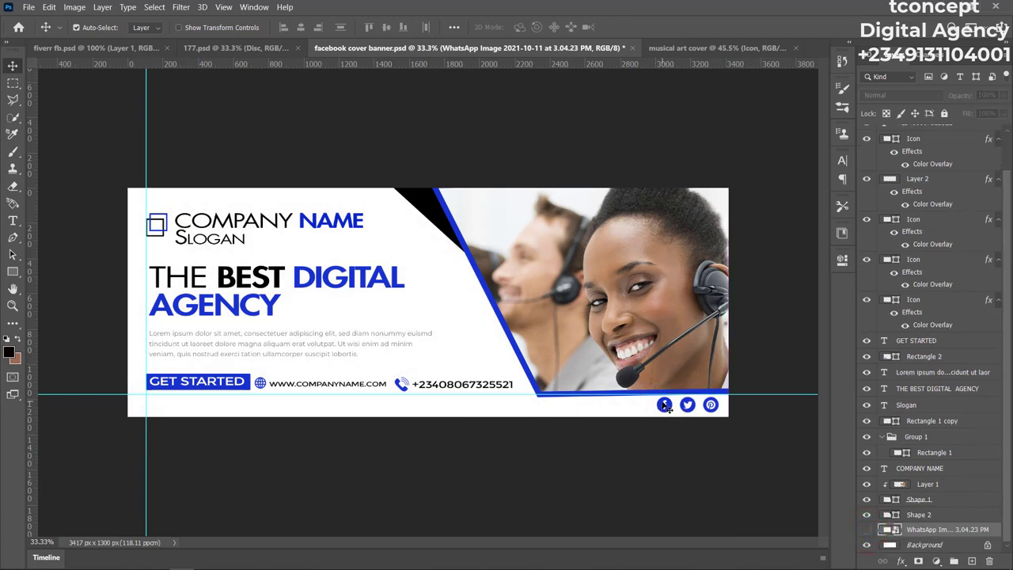
drag(665, 406, 532, 87)
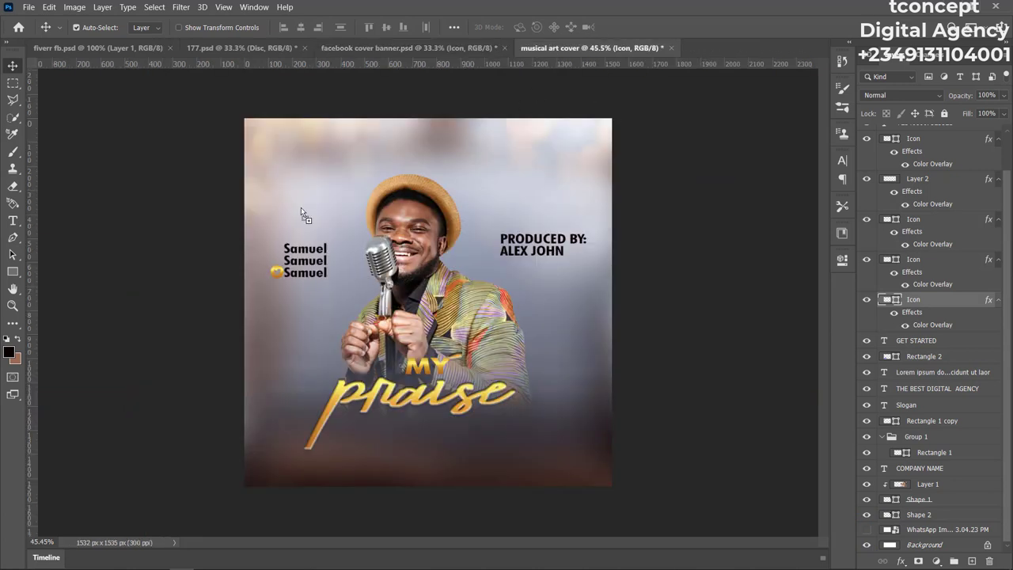
drag(301, 207, 301, 208)
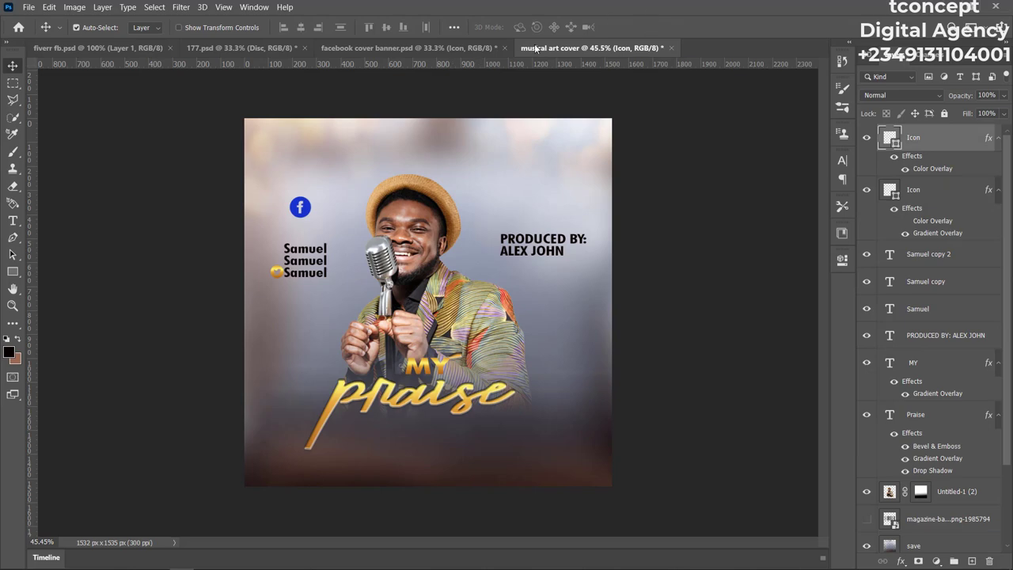
Bring the Pinterest icon onto the cover beside the first Samuel line, below the Facebook icon.
click(448, 48)
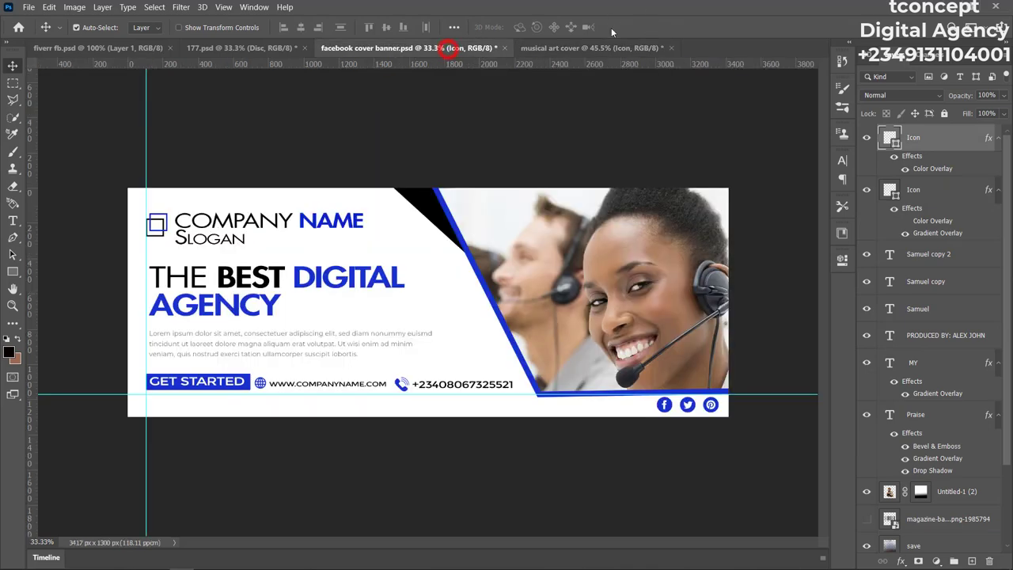
click(714, 406)
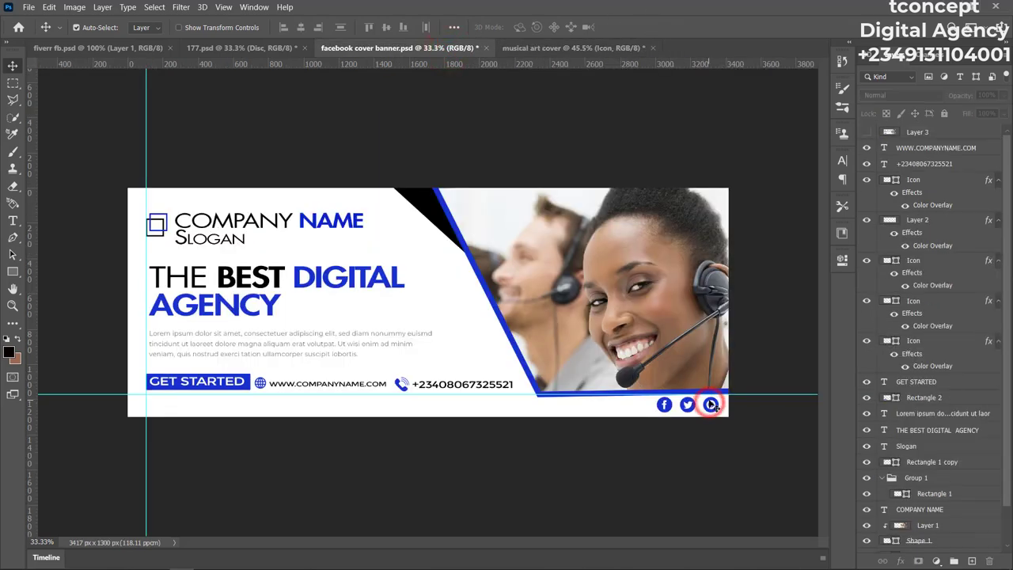
click(712, 404)
drag(711, 405, 546, 48)
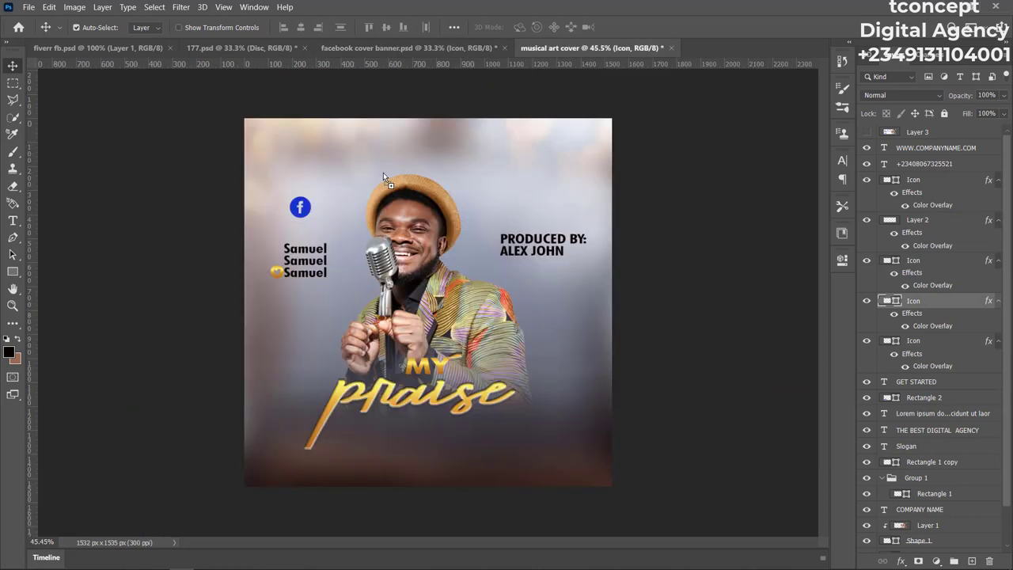
drag(290, 176, 277, 225)
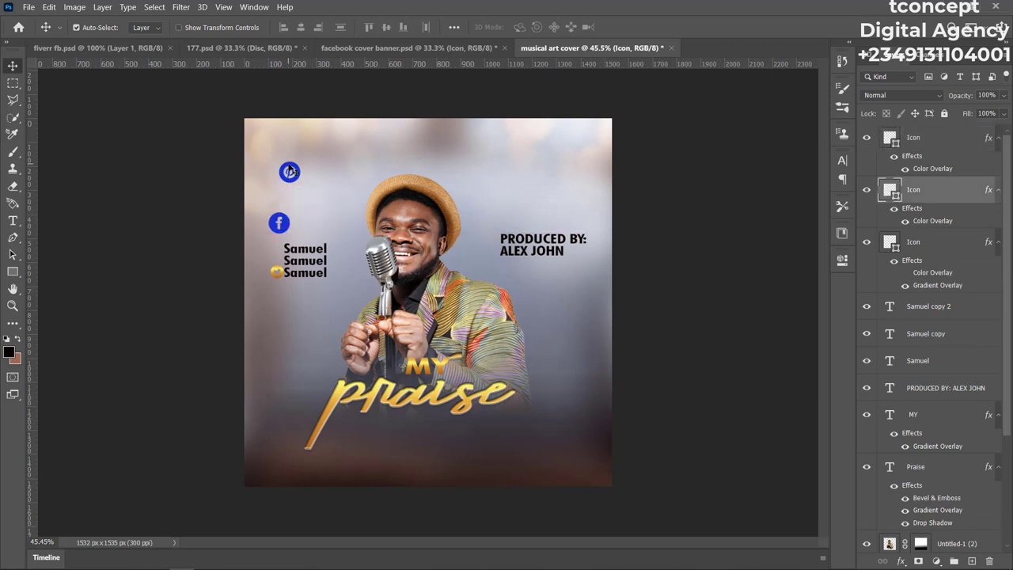
drag(290, 171, 268, 252)
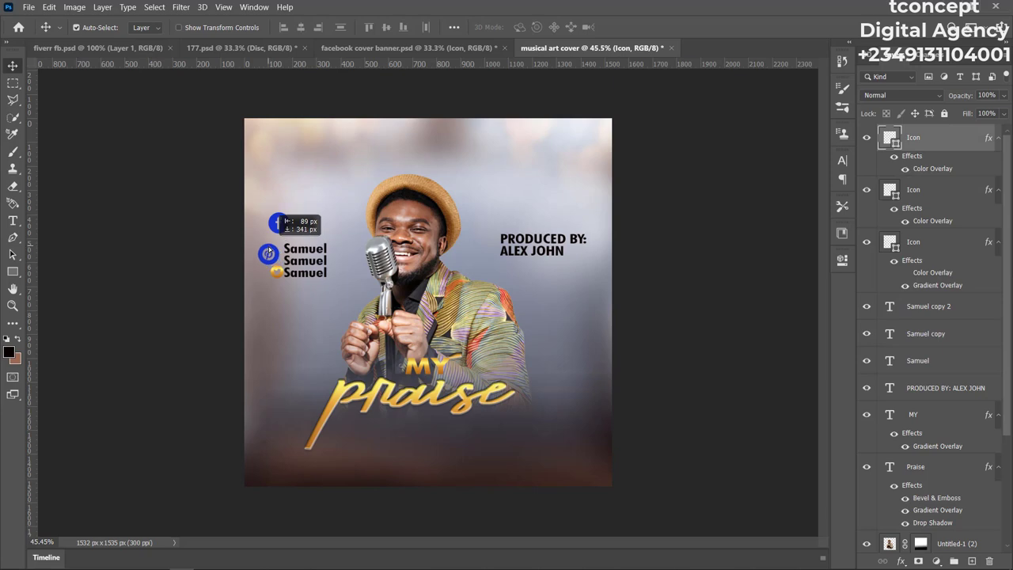
click(280, 215)
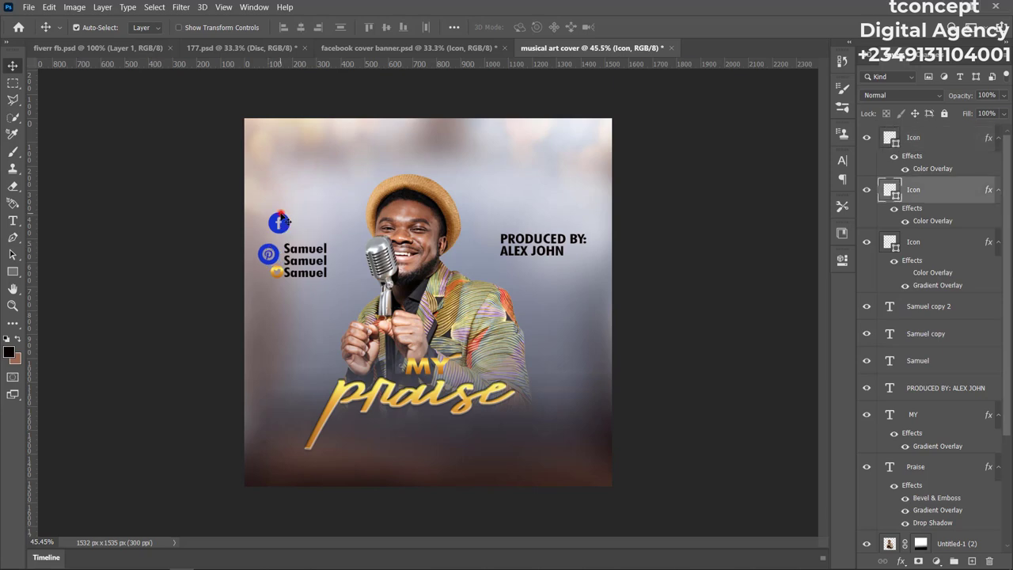
right_click(932, 191)
Replace the Facebook icon's blue Color Overlay with the gold Gradient Overlay.
click(823, 36)
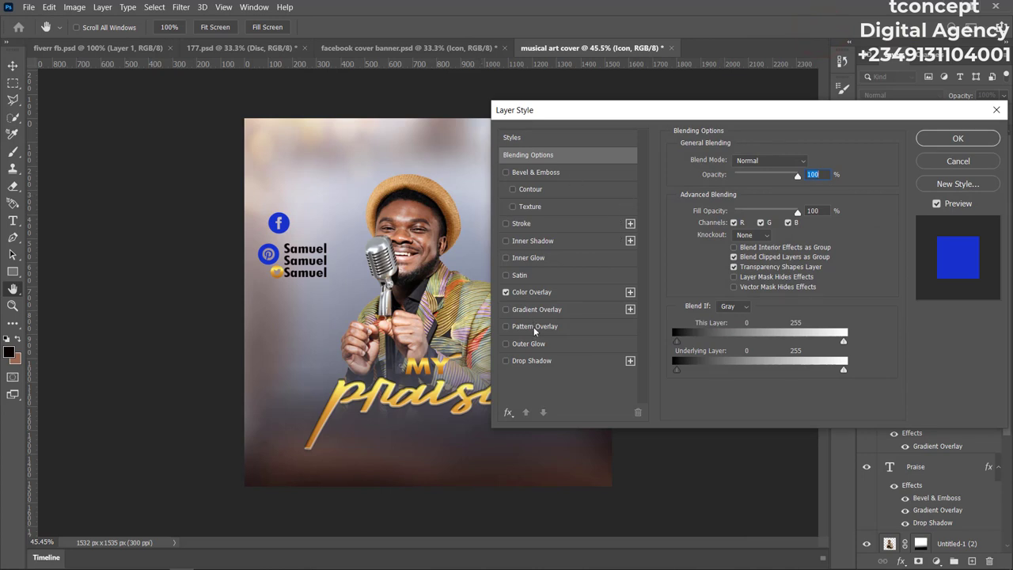
click(506, 292)
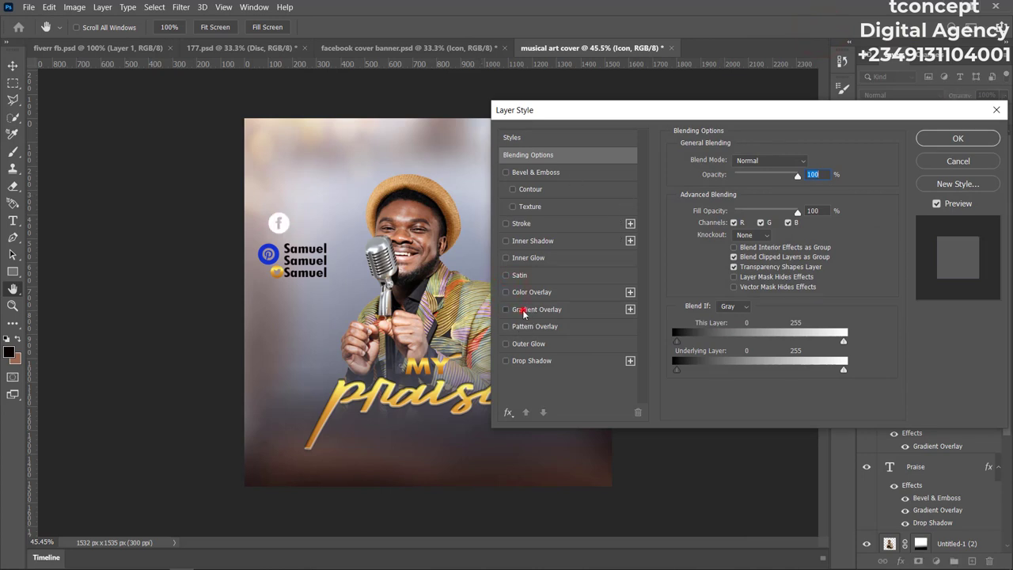
click(523, 311)
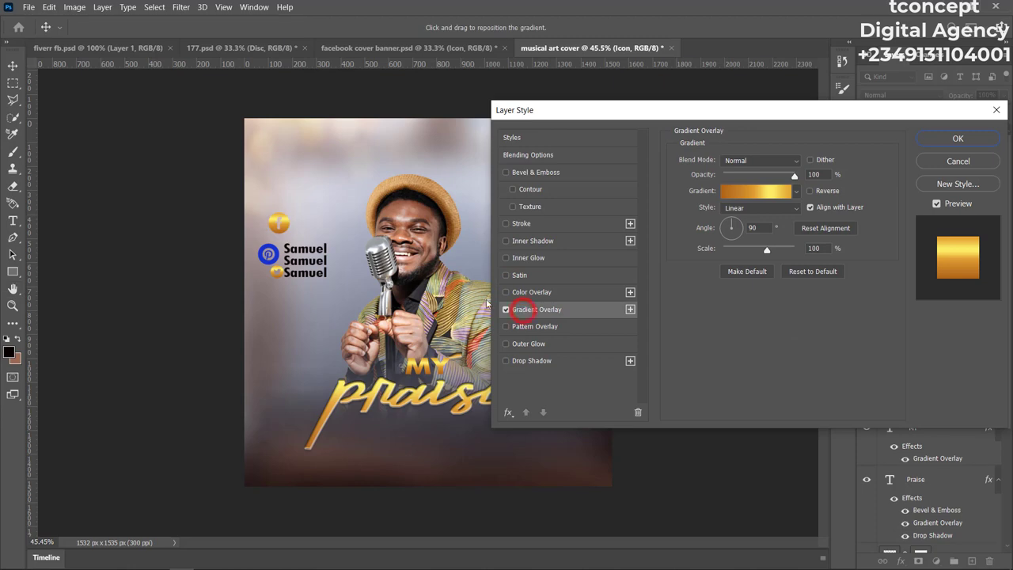
click(959, 139)
Give the Pinterest icon the gold Gradient Overlay and turn off its blue Color Overlay.
click(270, 252)
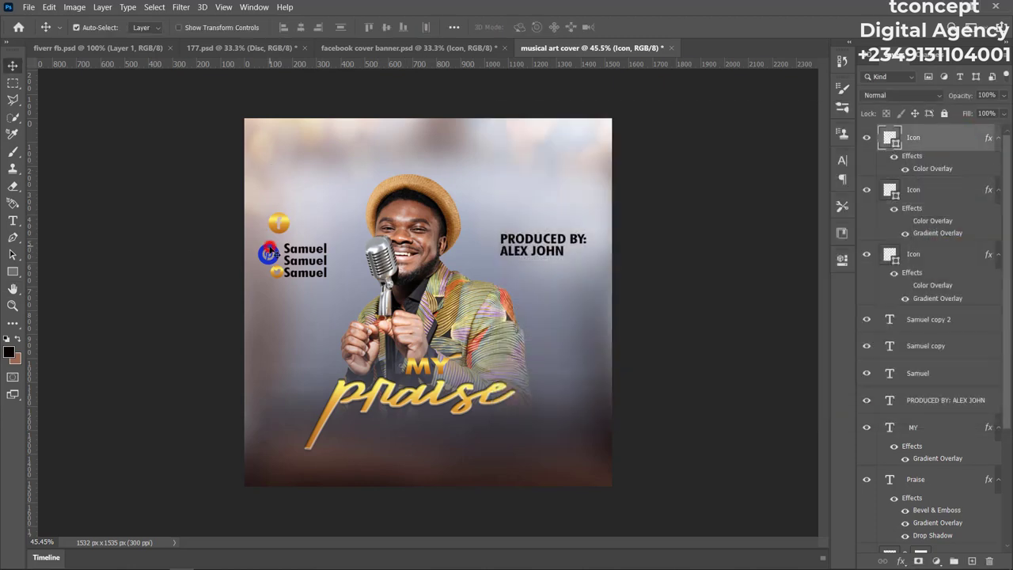
right_click(940, 140)
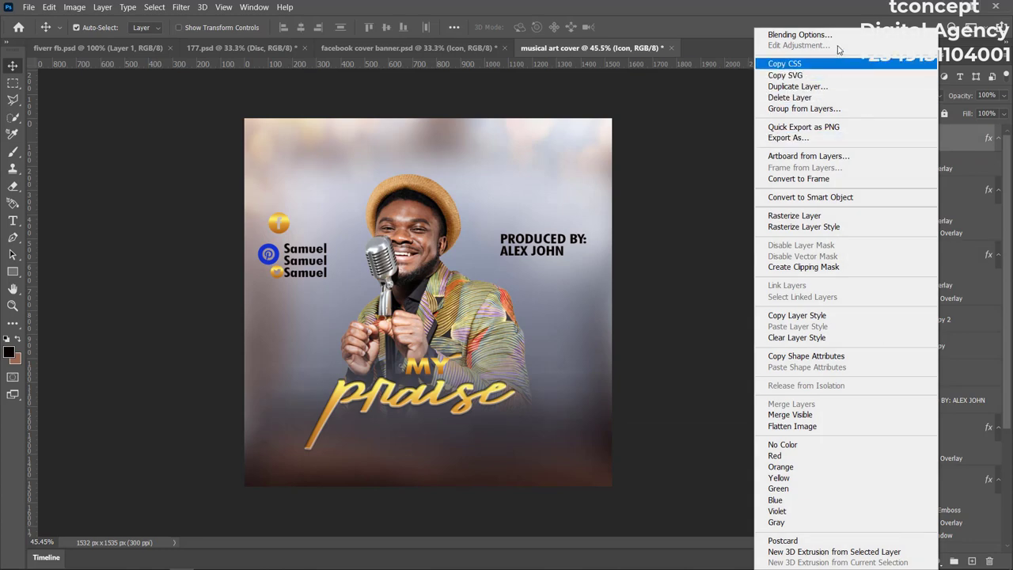
click(800, 35)
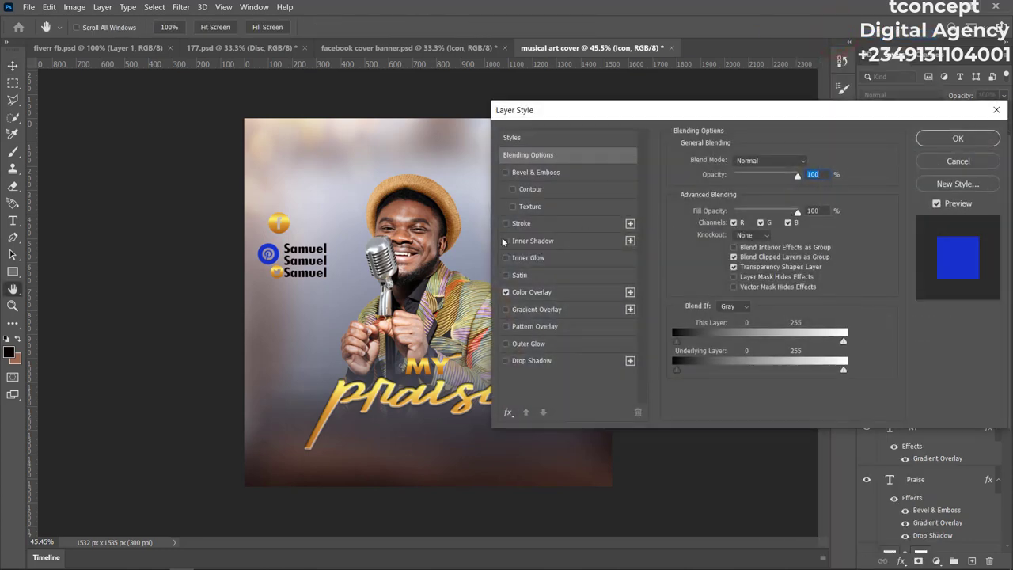
click(536, 310)
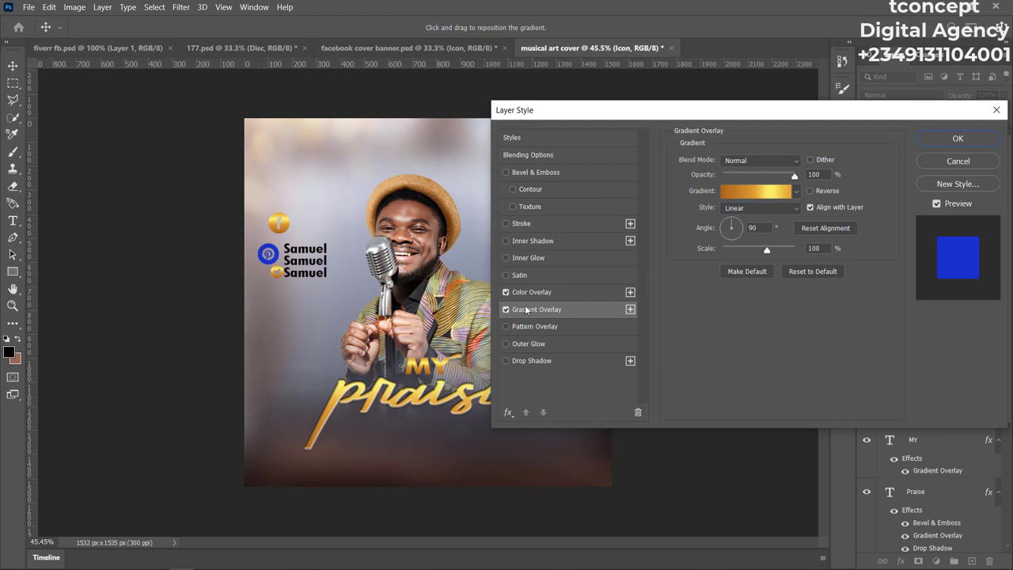
click(516, 293)
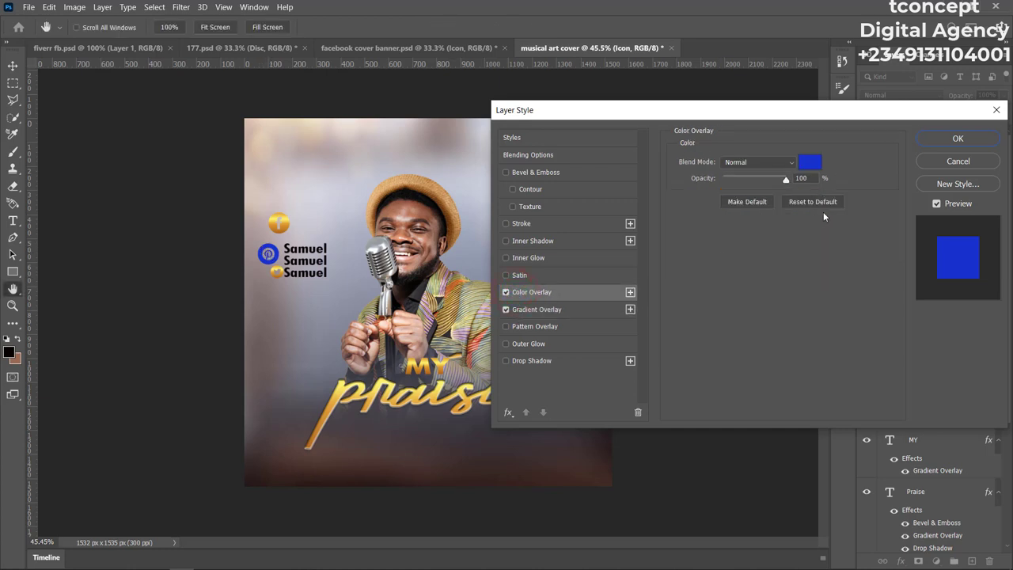
click(506, 292)
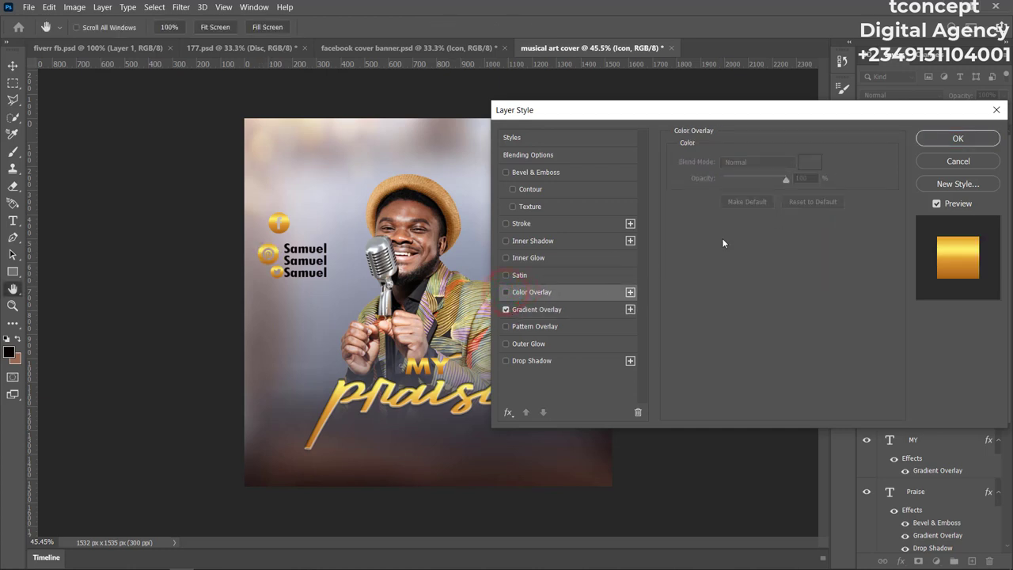
click(930, 141)
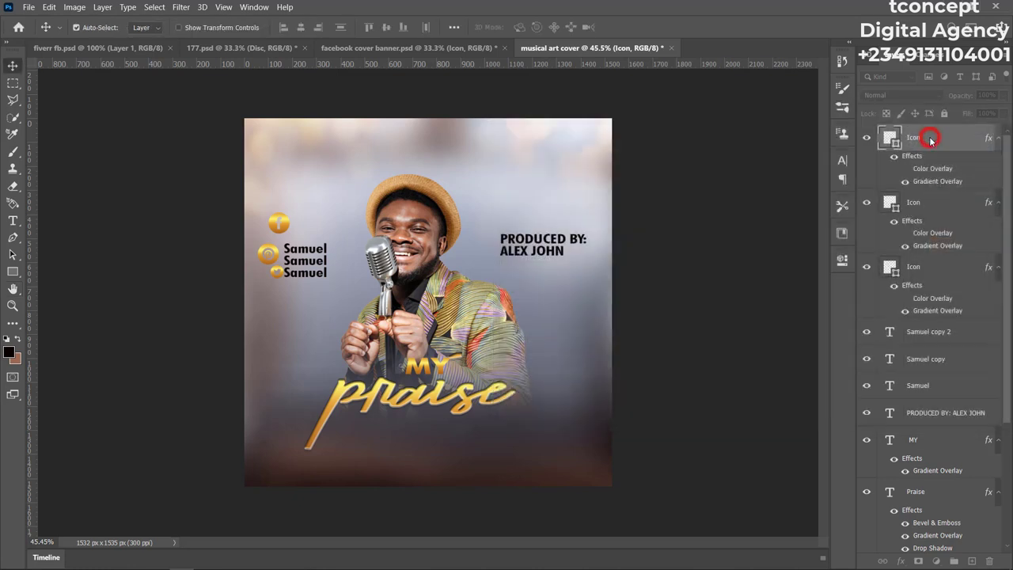
Scale the two top gold icons together to about 50%.
click(290, 227)
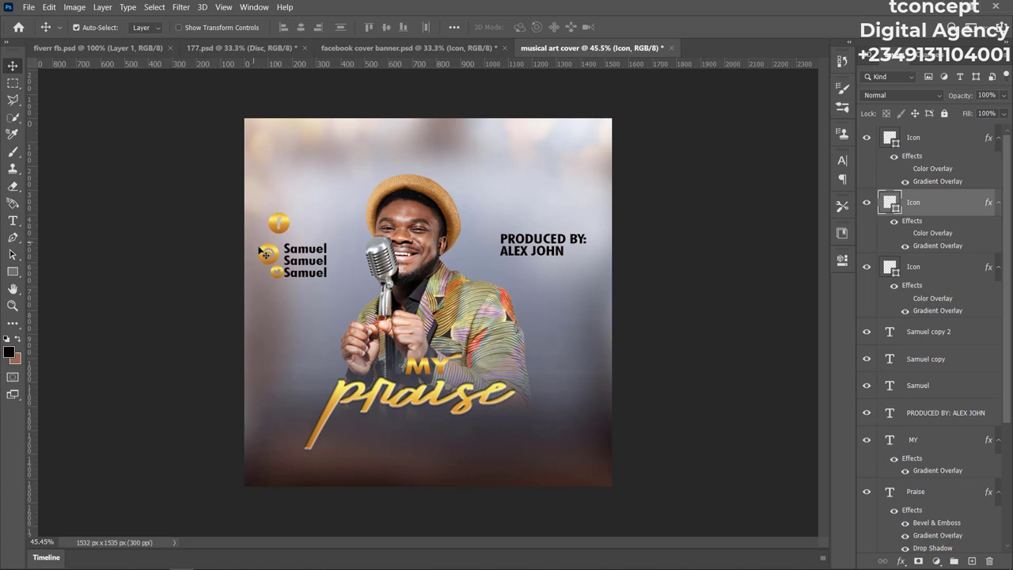
shift+click(267, 251)
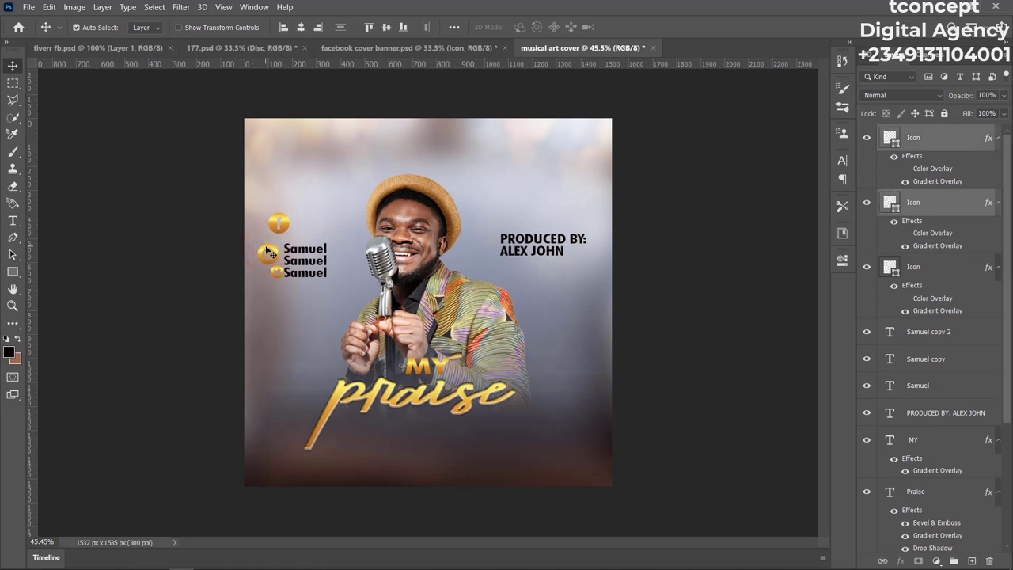
shift+click(279, 223)
key(ctrl+t)
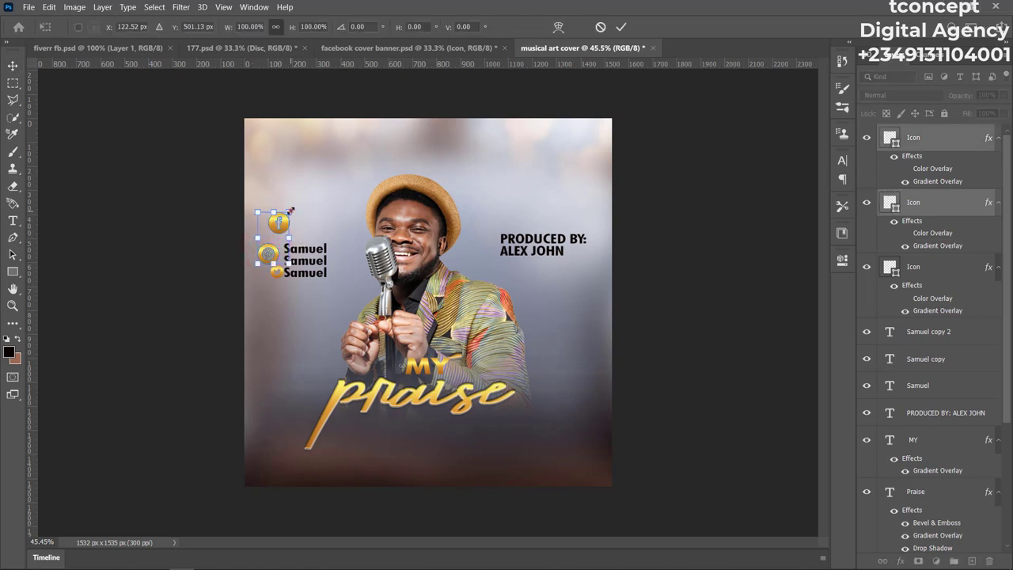
drag(291, 212, 274, 235)
click(620, 27)
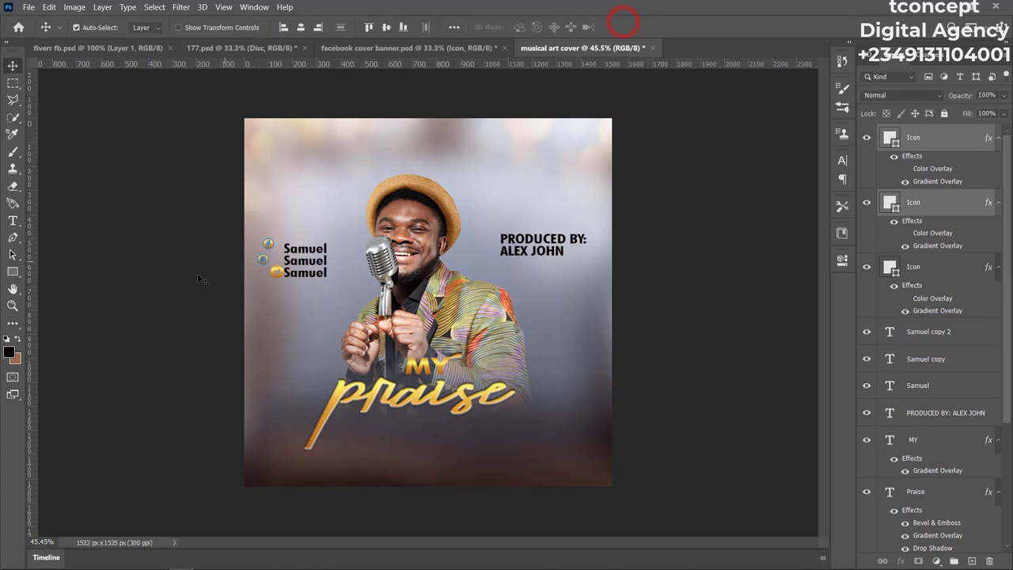
Line the icon up beside its Samuel line and add a horizontal guide near Y 507.5 px.
click(263, 259)
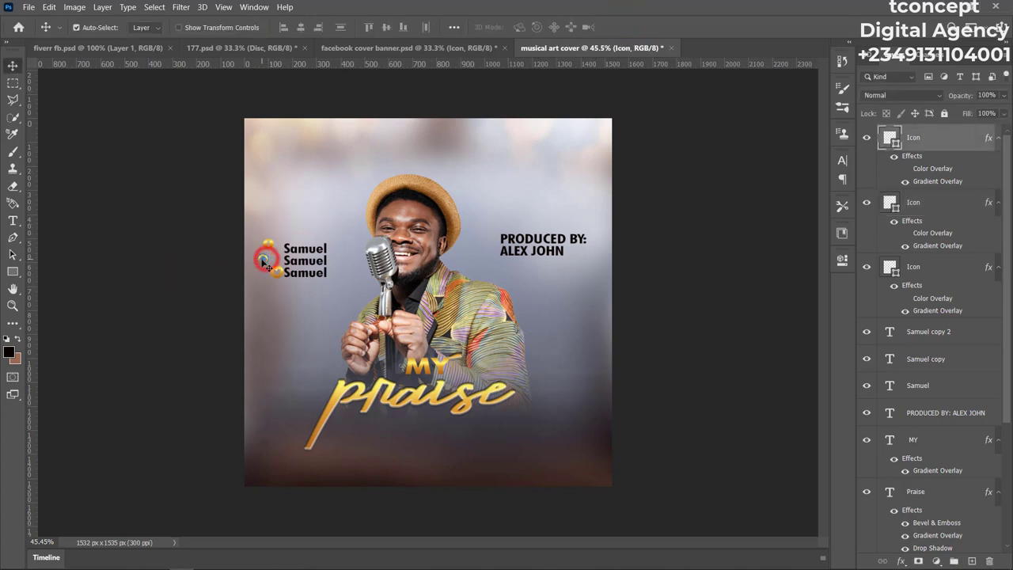
mouse_move(264, 264)
mouse_down()
mouse_move(274, 264)
mouse_move(269, 243)
mouse_move(276, 254)
mouse_up()
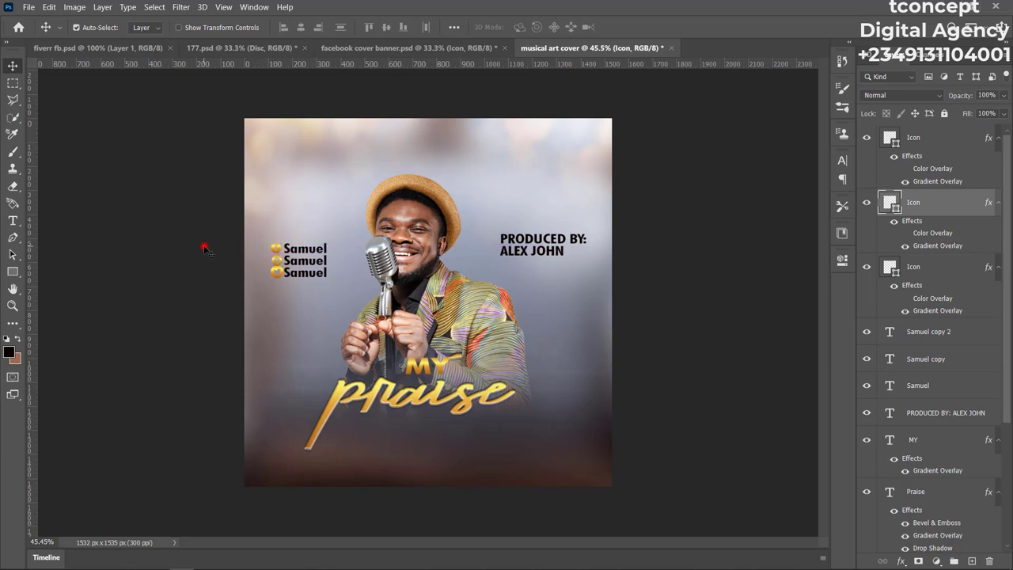
click(204, 245)
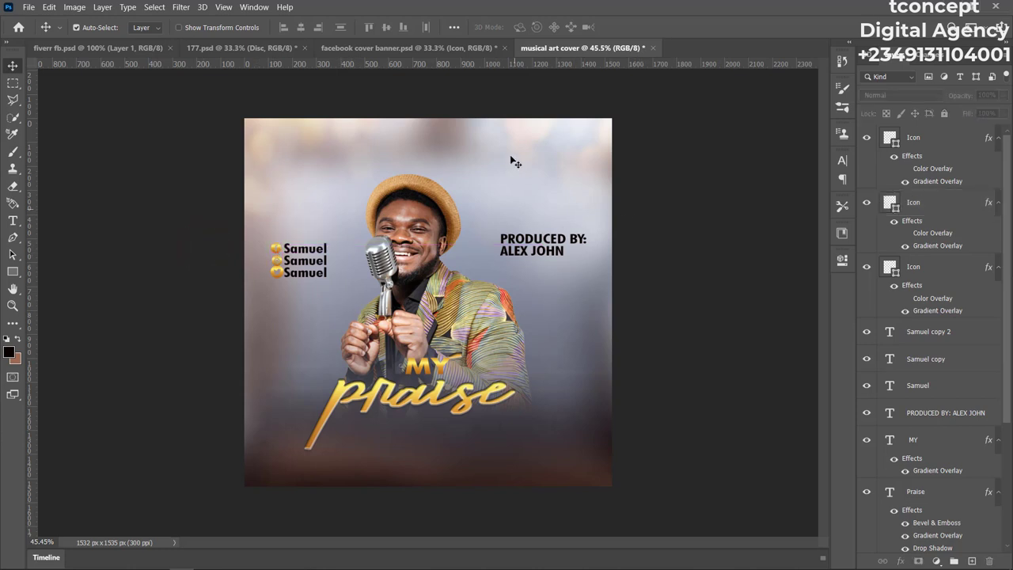
mouse_move(489, 65)
mouse_down()
mouse_move(504, 246)
mouse_move(504, 235)
mouse_move(269, 233)
mouse_up()
click(186, 255)
click(293, 309)
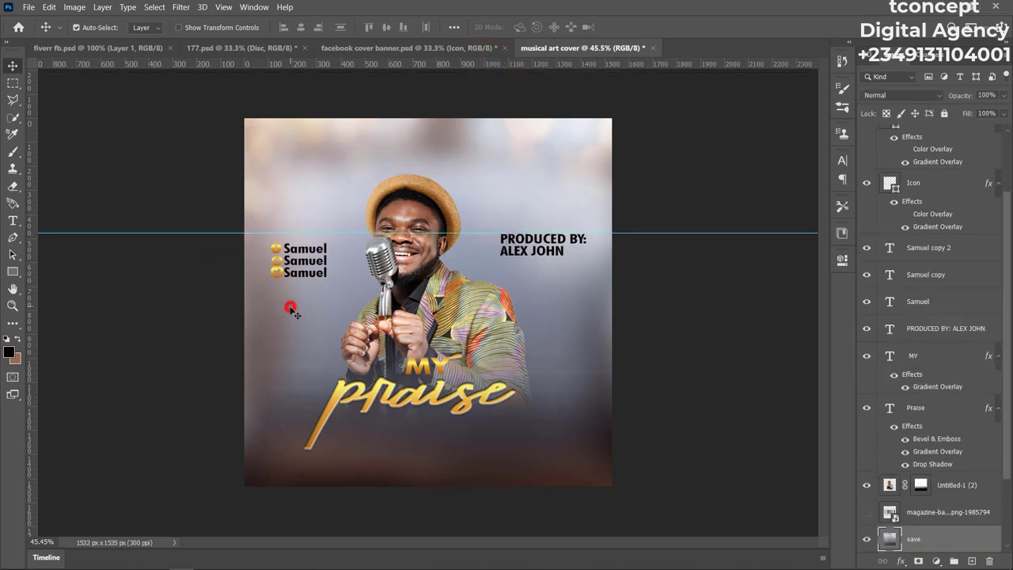
scroll(967, 543, down, 3)
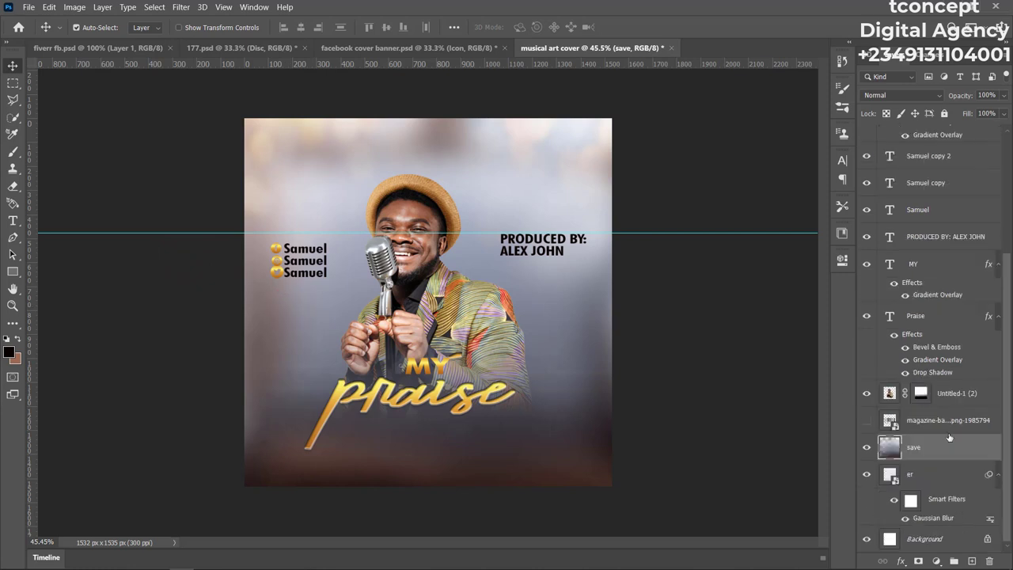
click(944, 113)
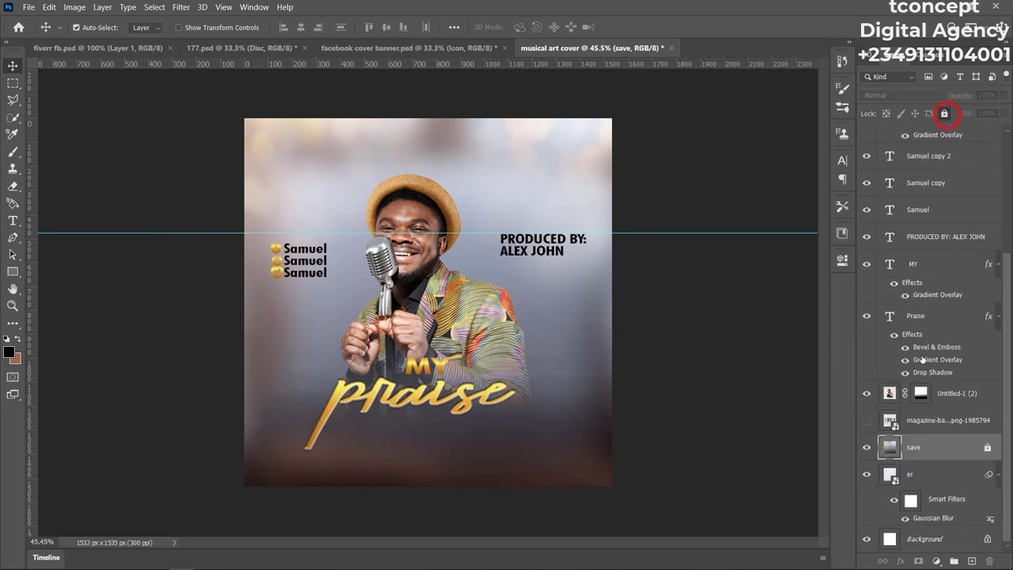
click(292, 333)
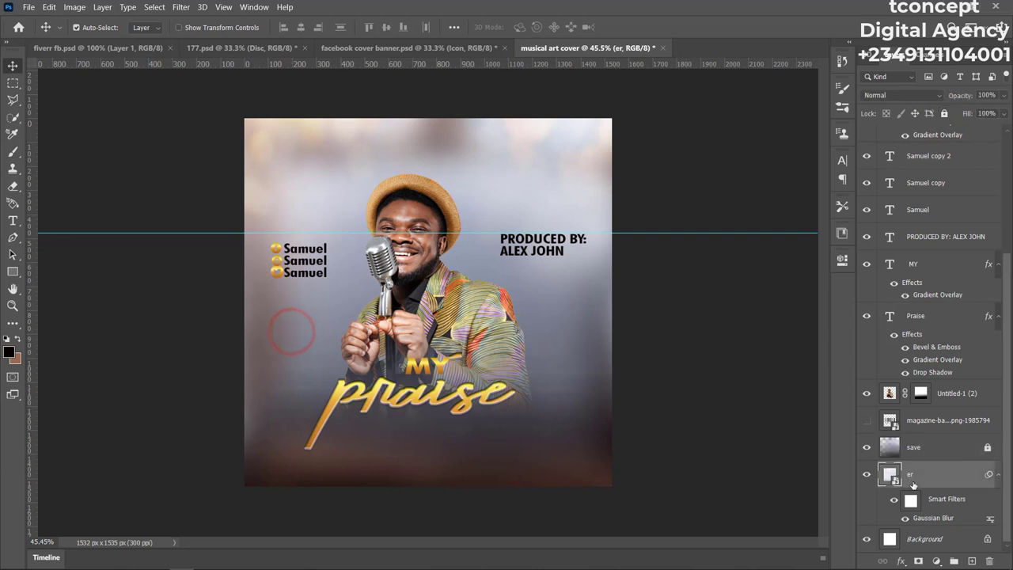
click(944, 113)
drag(190, 220, 339, 290)
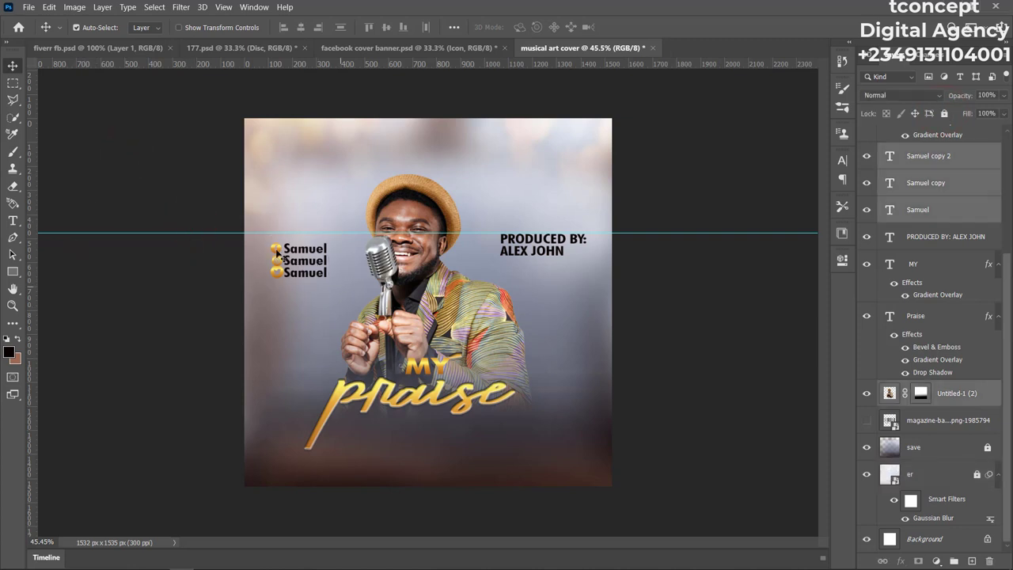
drag(277, 250, 281, 240)
click(698, 159)
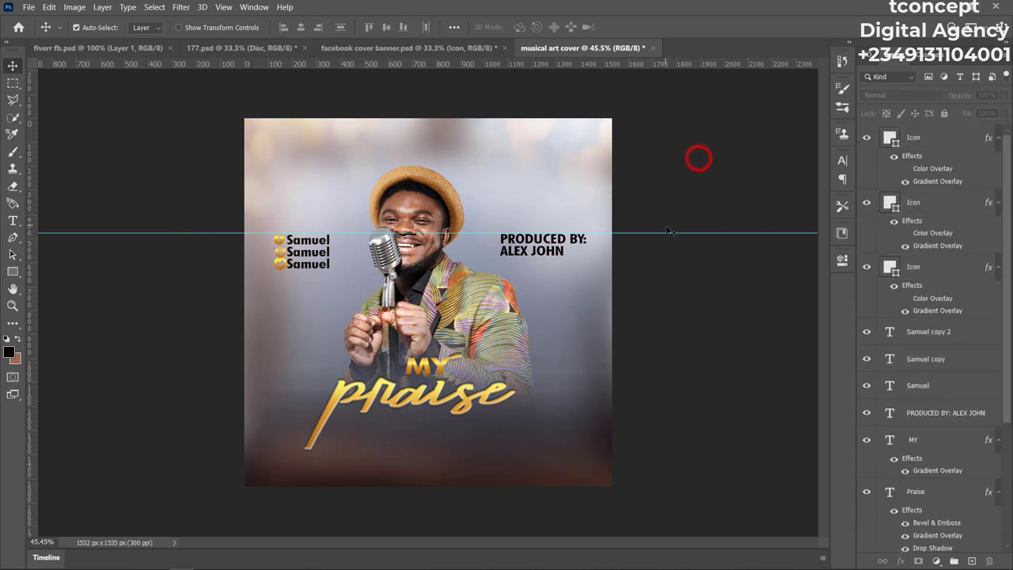
drag(670, 233, 671, 91)
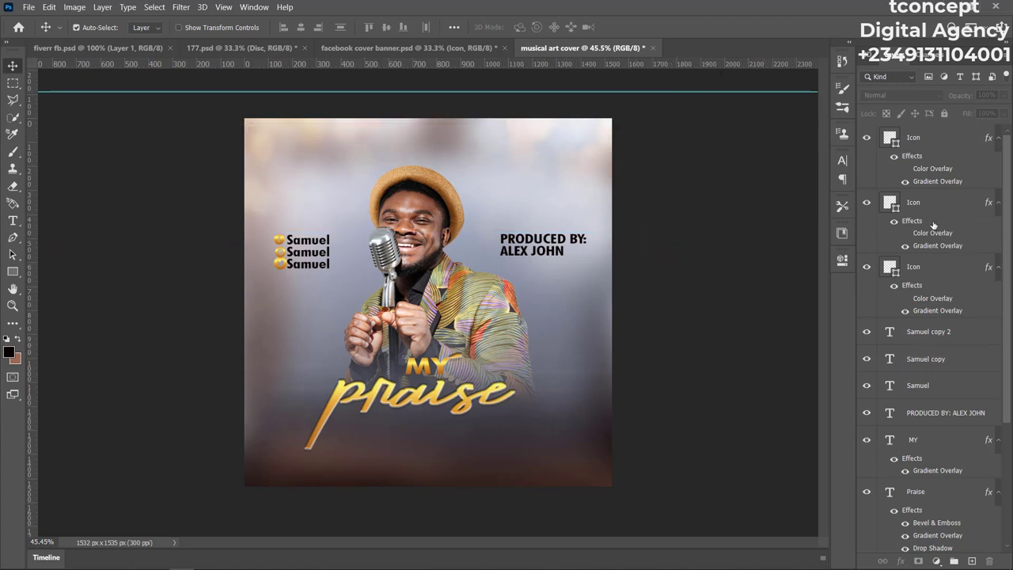
scroll(934, 225, down, 3)
scroll(937, 210, up, 3)
scroll(935, 210, down, 3)
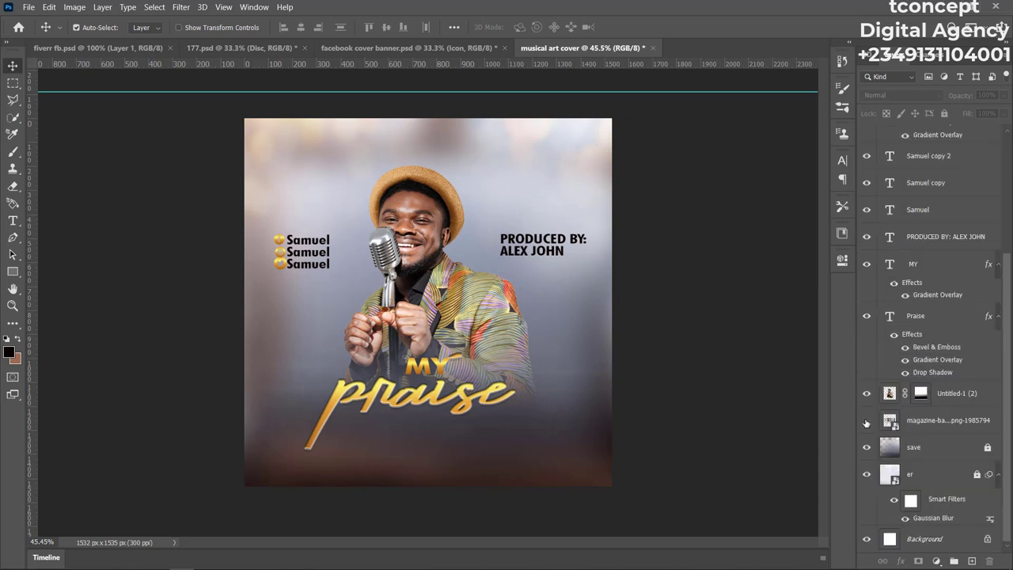
Show the barcode layer, move it to the top, and scale it into the bottom-right corner.
click(866, 420)
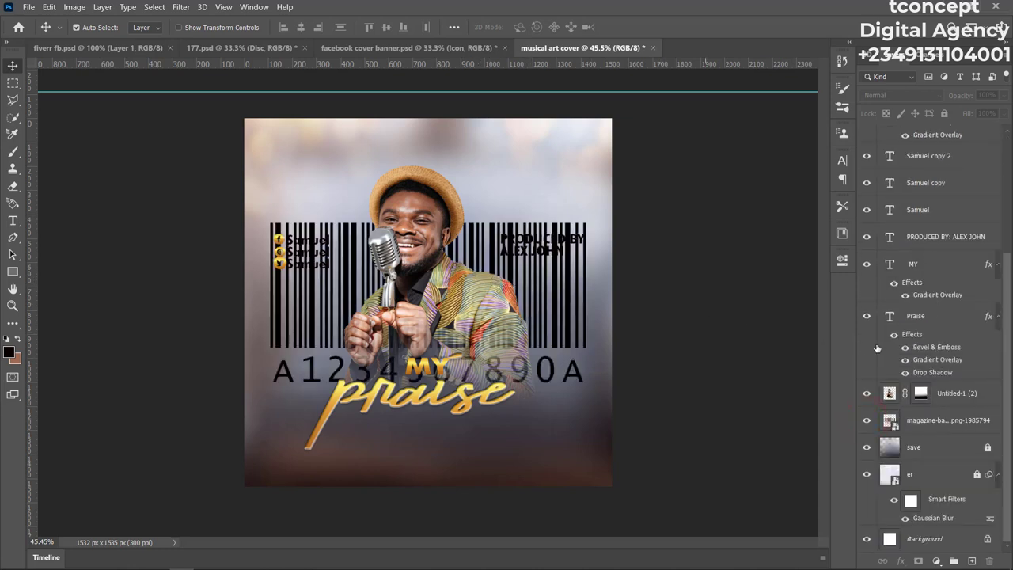
drag(941, 420, 955, 133)
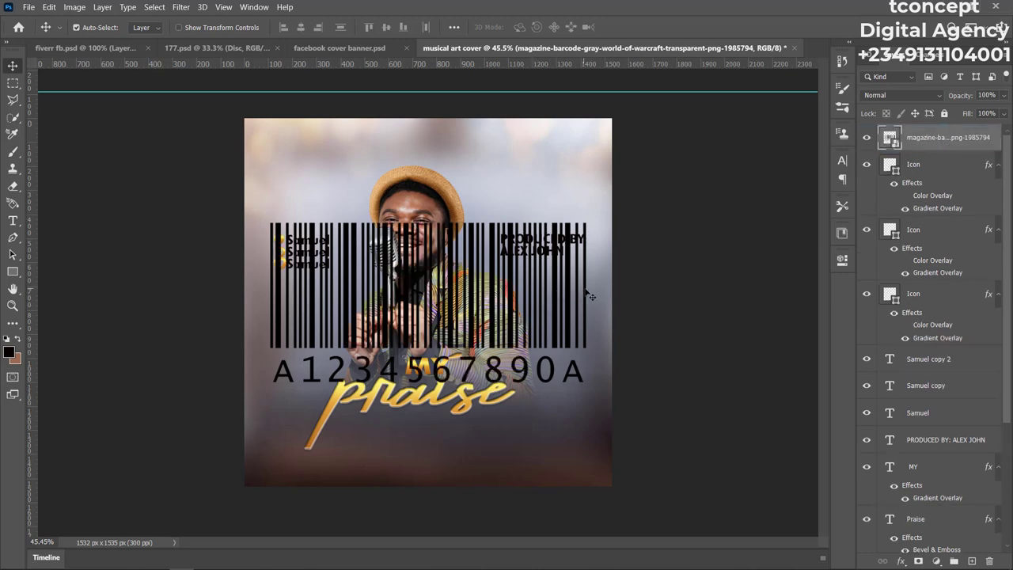
key(ctrl)
key(ctrl+t)
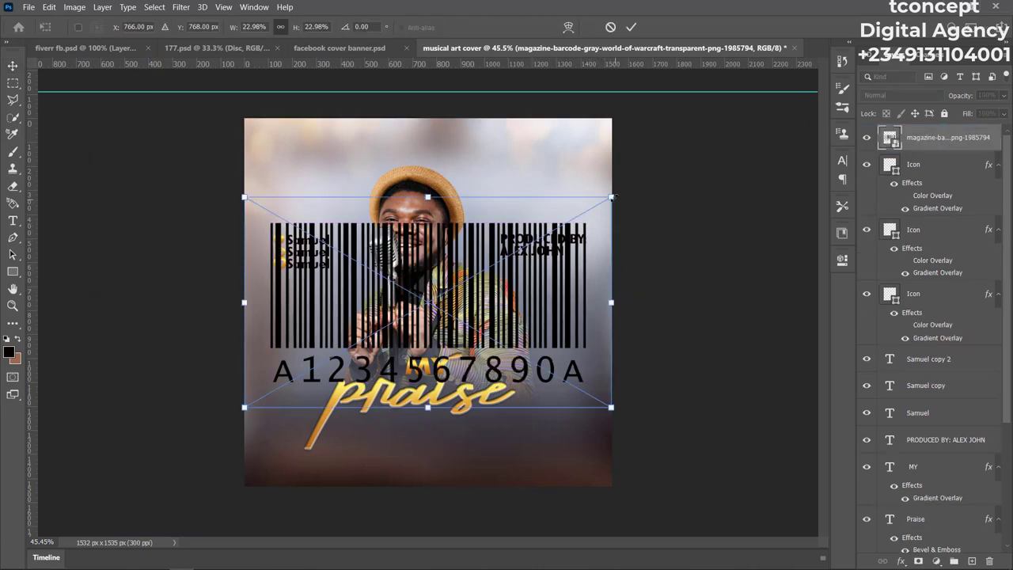
drag(612, 195, 564, 447)
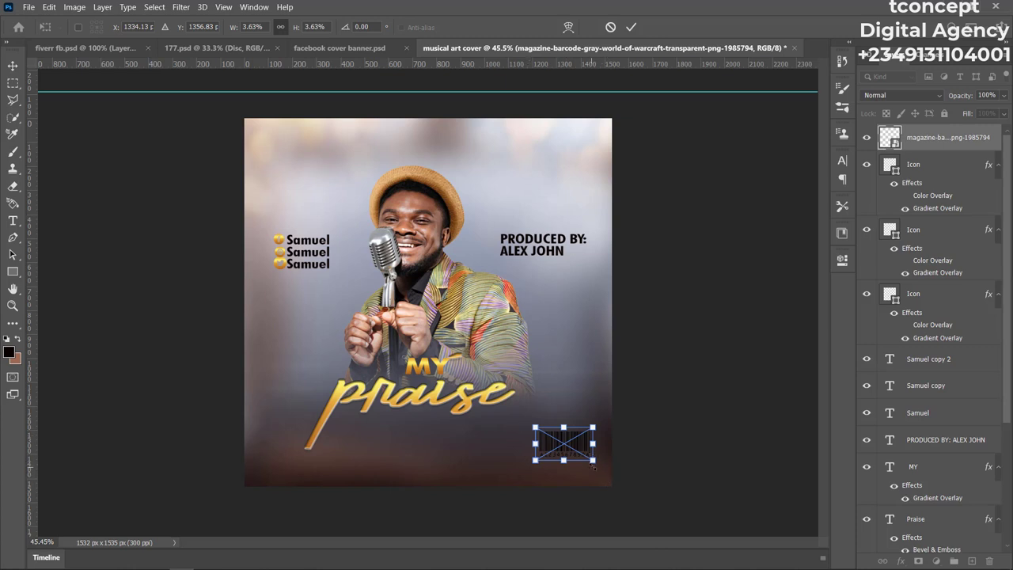
drag(593, 460, 522, 425)
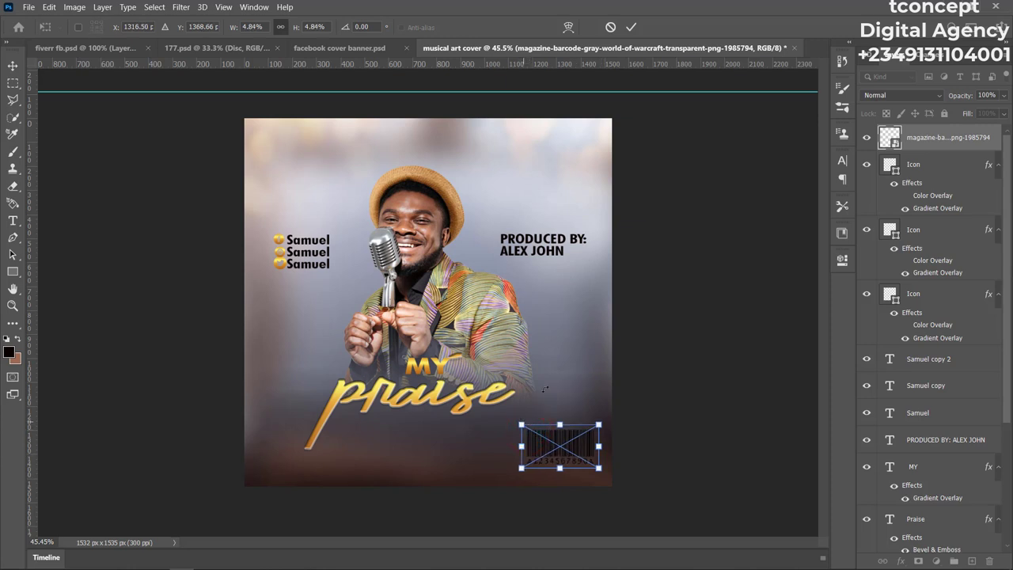
click(631, 26)
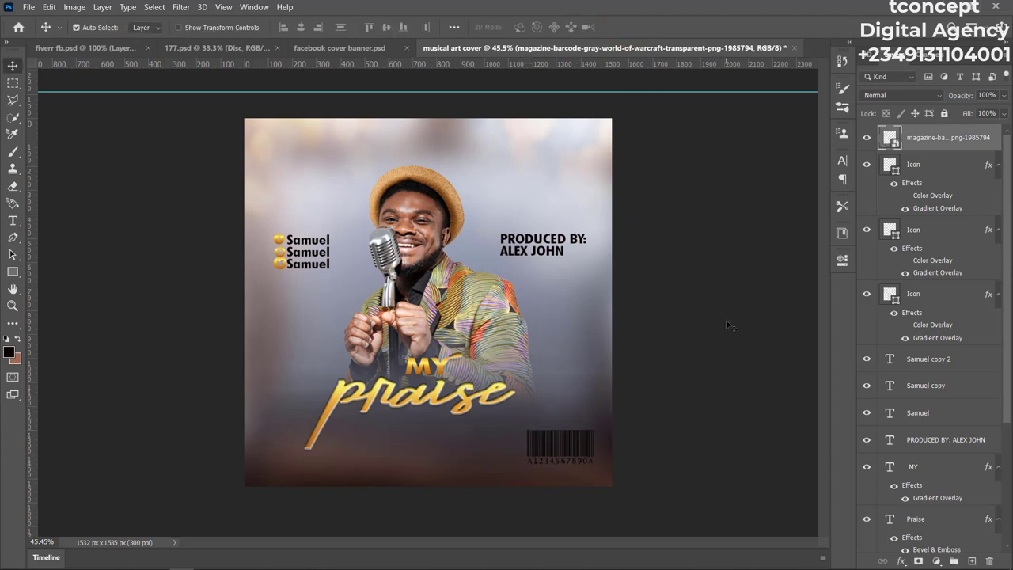
click(435, 401)
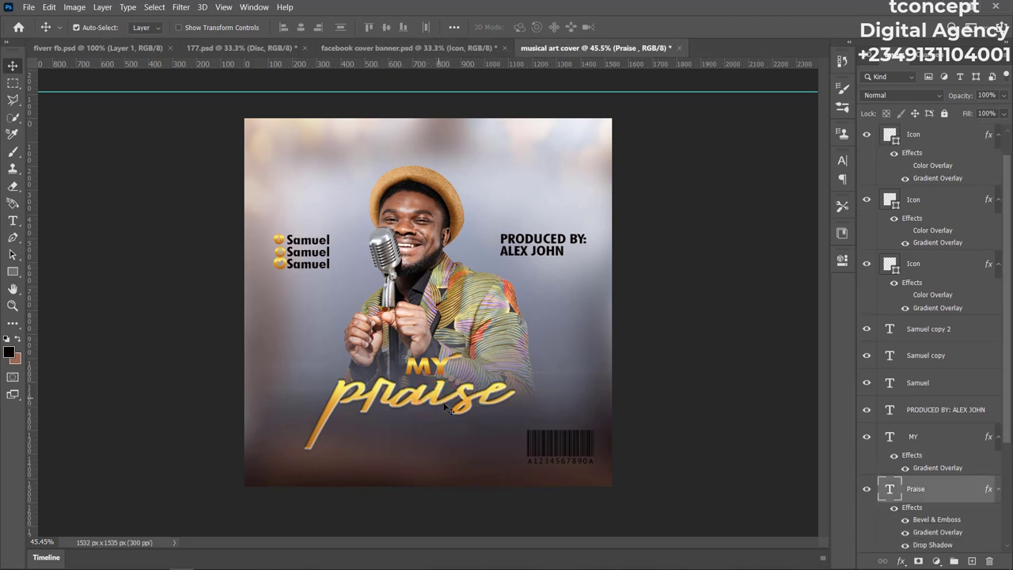
Enlarge the gold Praise title to about 119% and nudge it left and down.
key(ctrl)
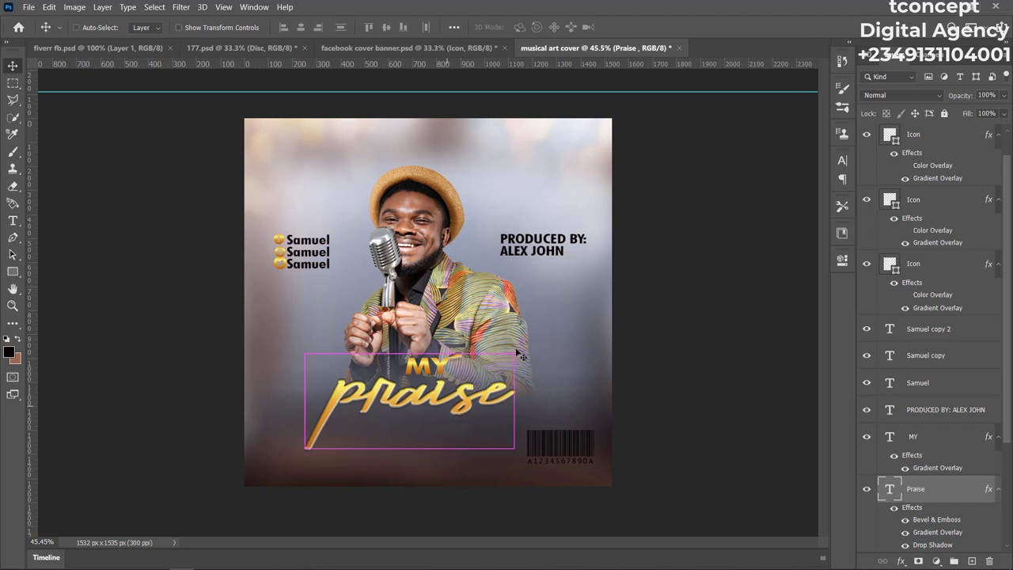
key(ctrl+y)
click(489, 393)
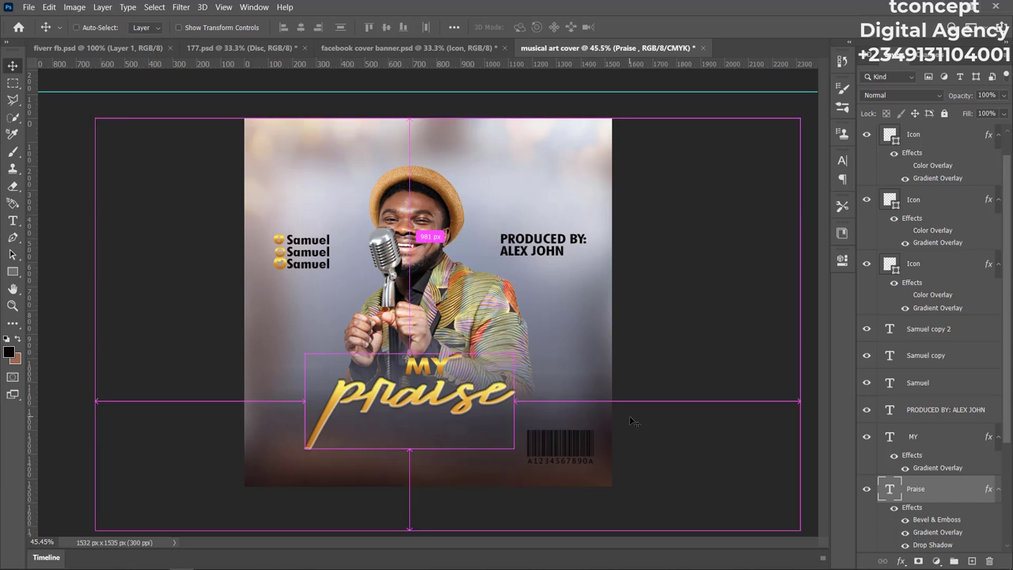
key(ctrl+t)
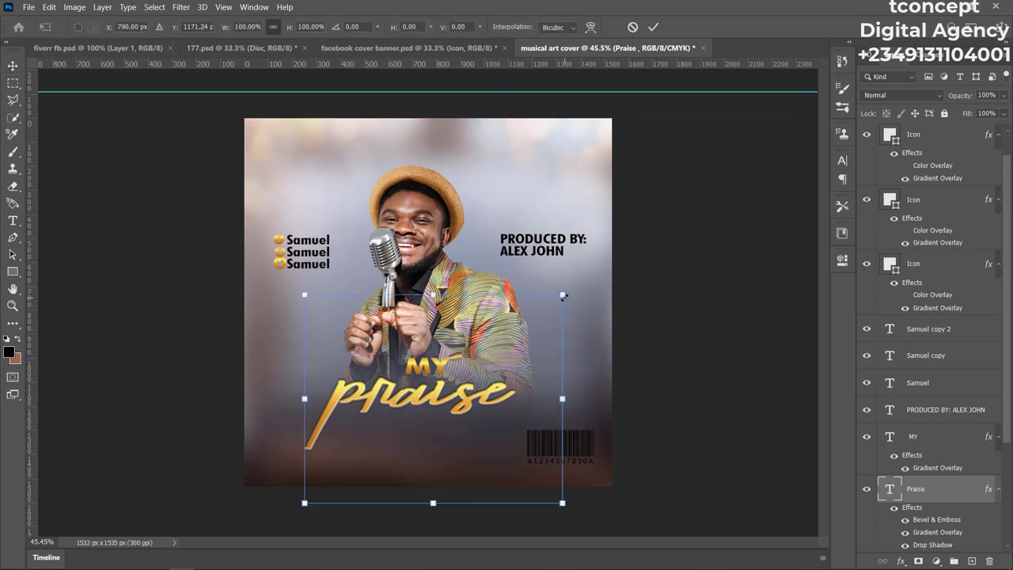
drag(563, 294, 612, 254)
drag(498, 385, 477, 412)
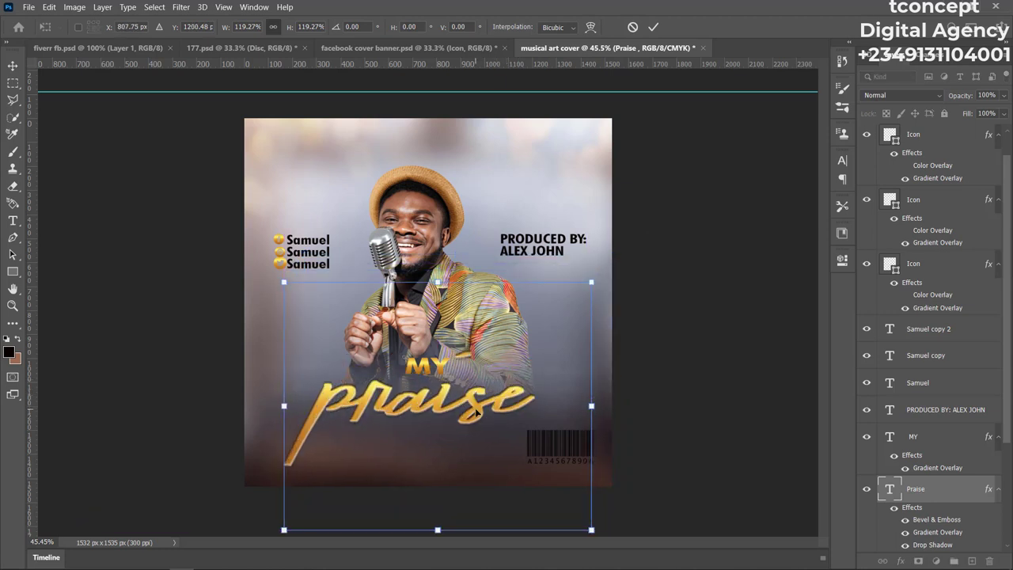
click(654, 28)
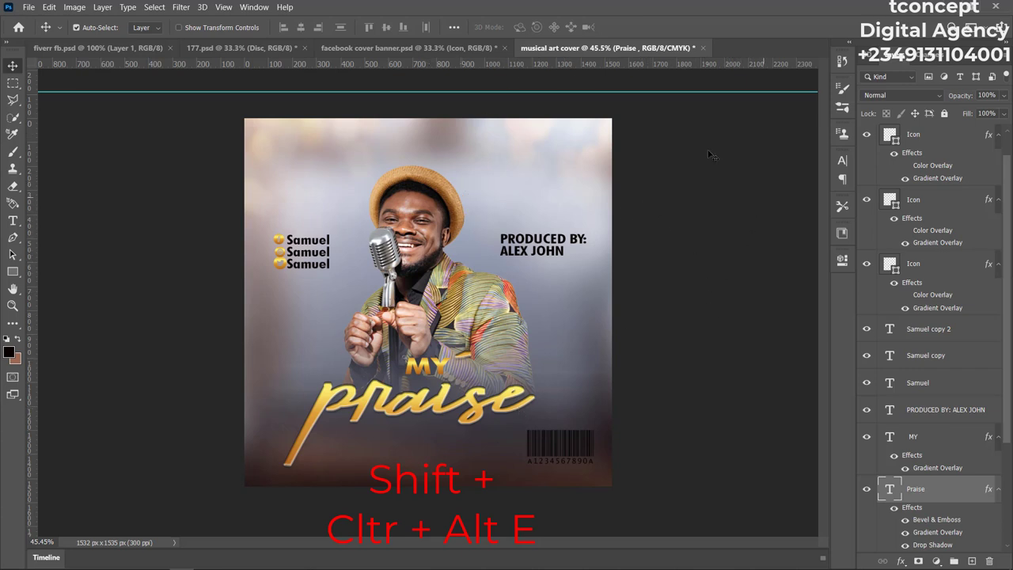
Stamp all visible layers into a new Layer 1 and launch Camera Raw Filter on it.
click(743, 297)
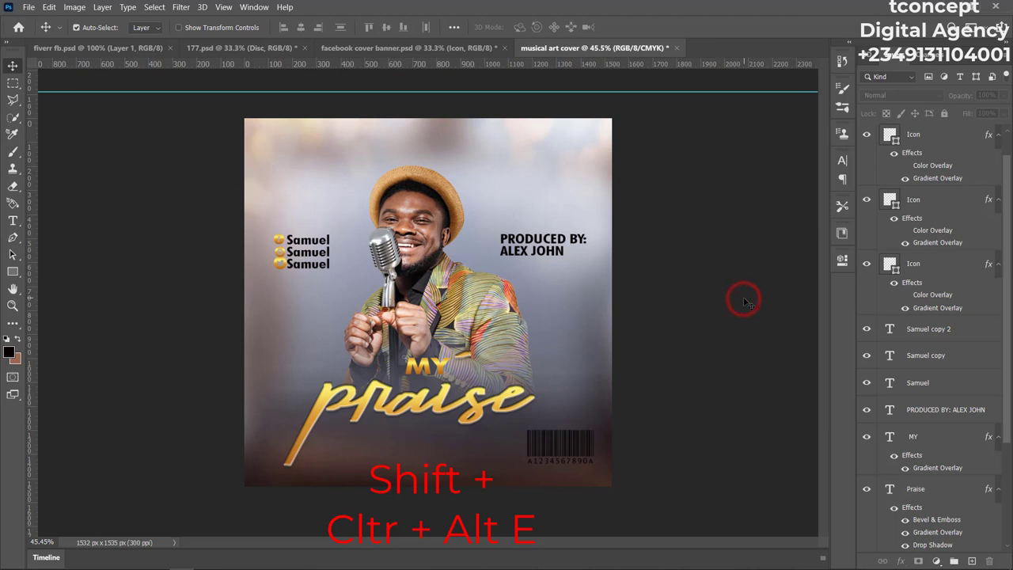
key(ctrl+shift+alt+e)
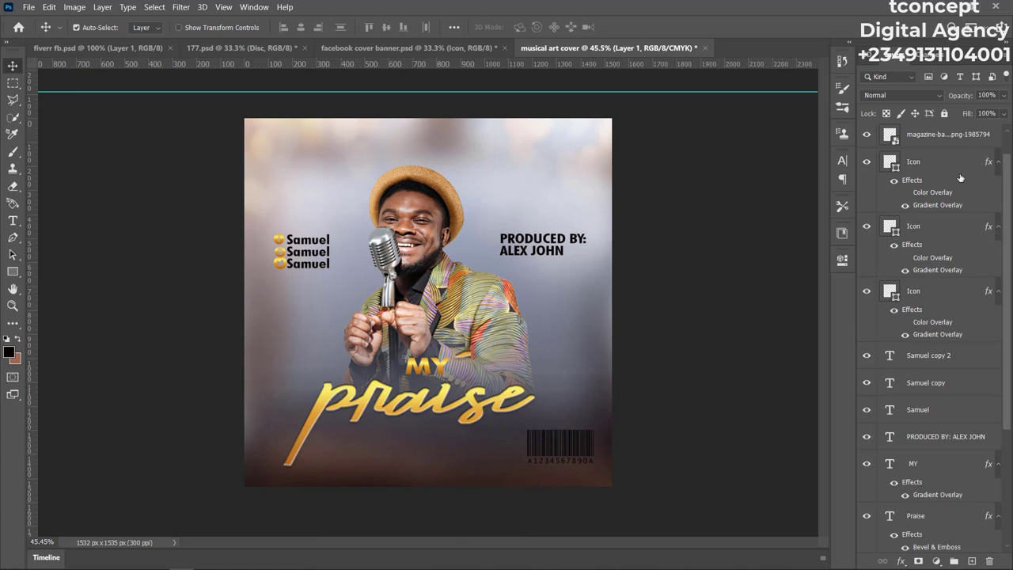
scroll(957, 174, up, 1)
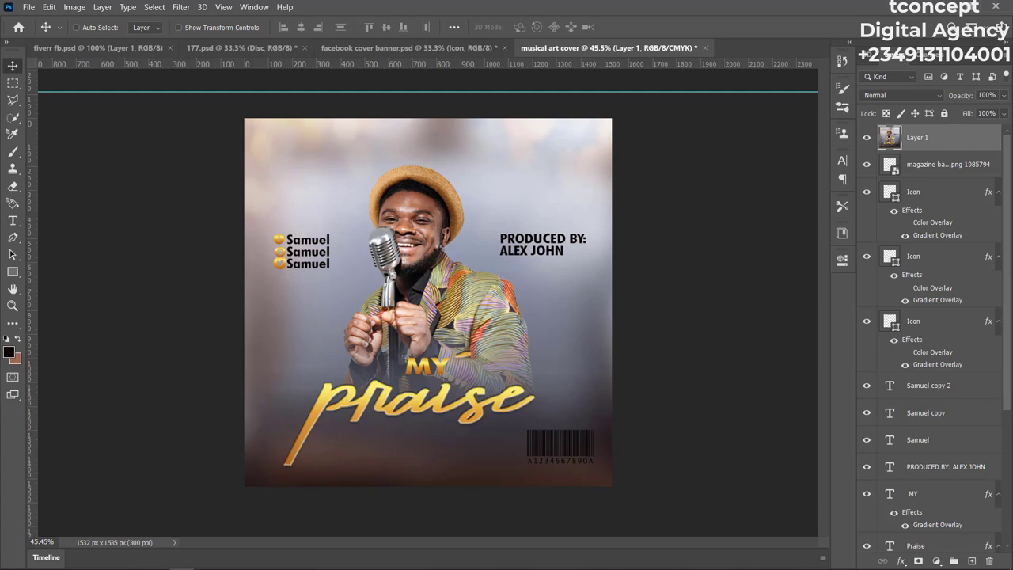
key(ctrl+shift+a)
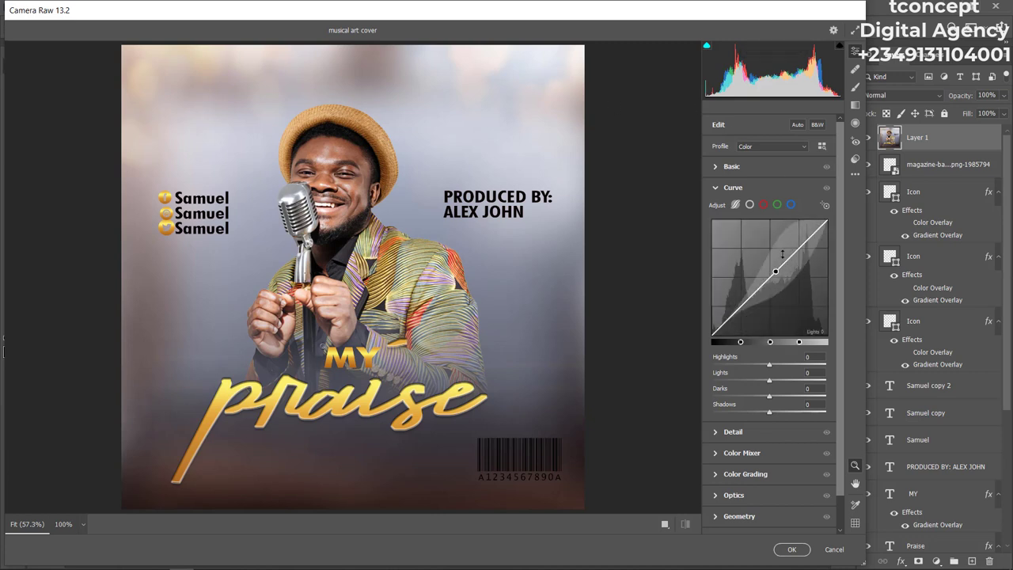
Raise the curve highlights, set Sharpening 15 and Noise Reduction 6, and apply Camera Raw.
scroll(749, 298, down, 1)
scroll(749, 298, up, 1)
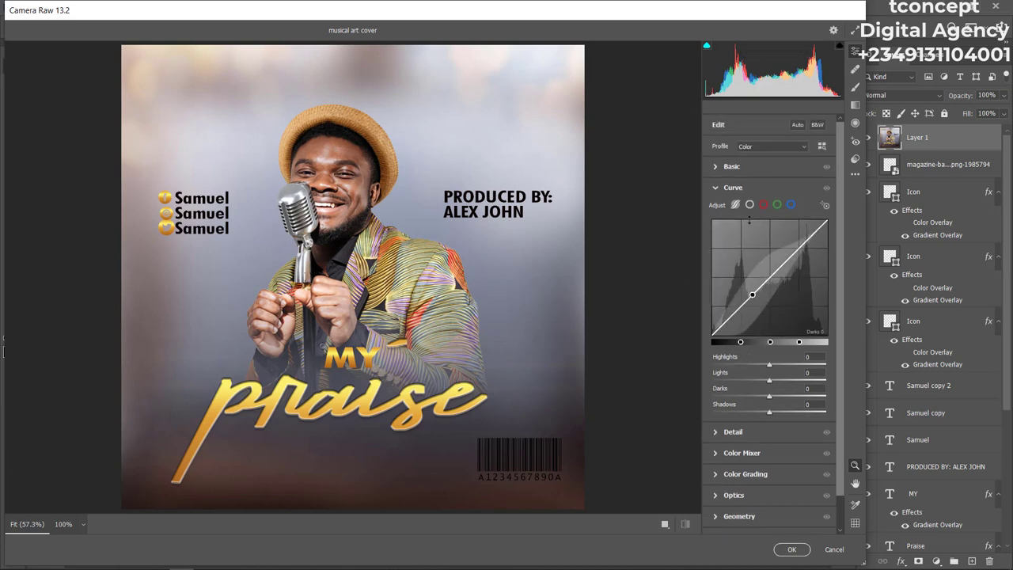
scroll(749, 298, down, 1)
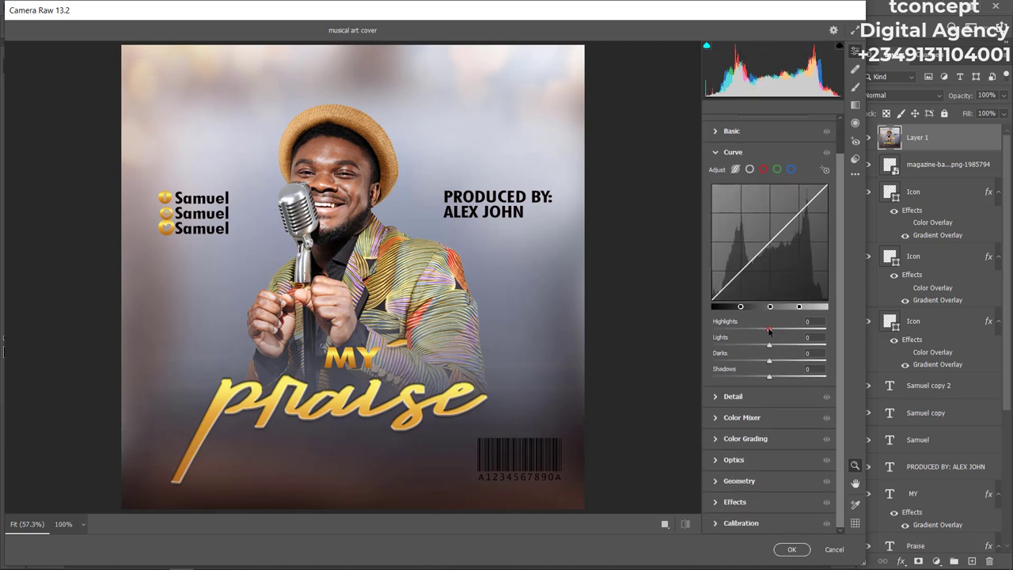
drag(769, 331, 758, 361)
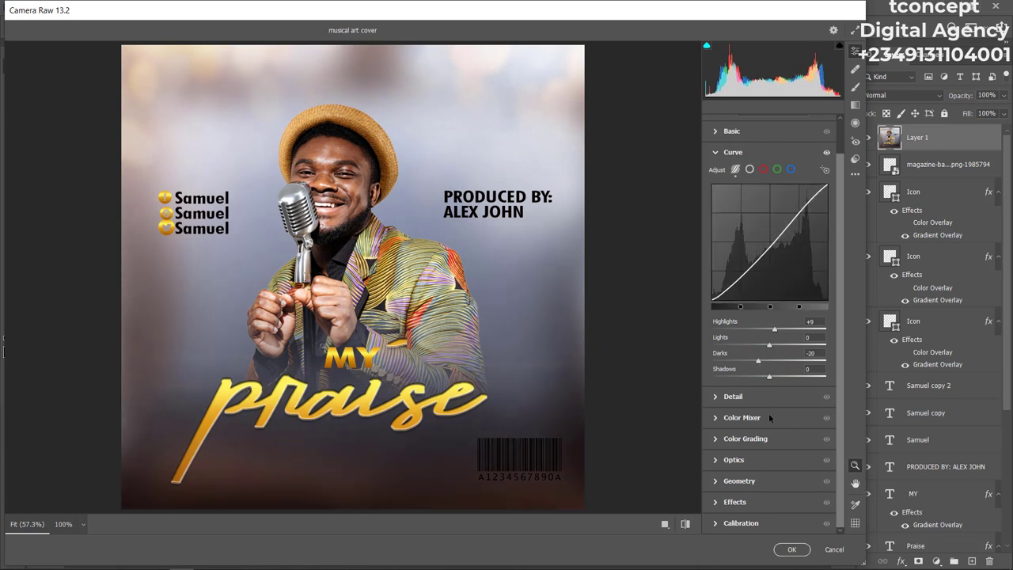
click(715, 396)
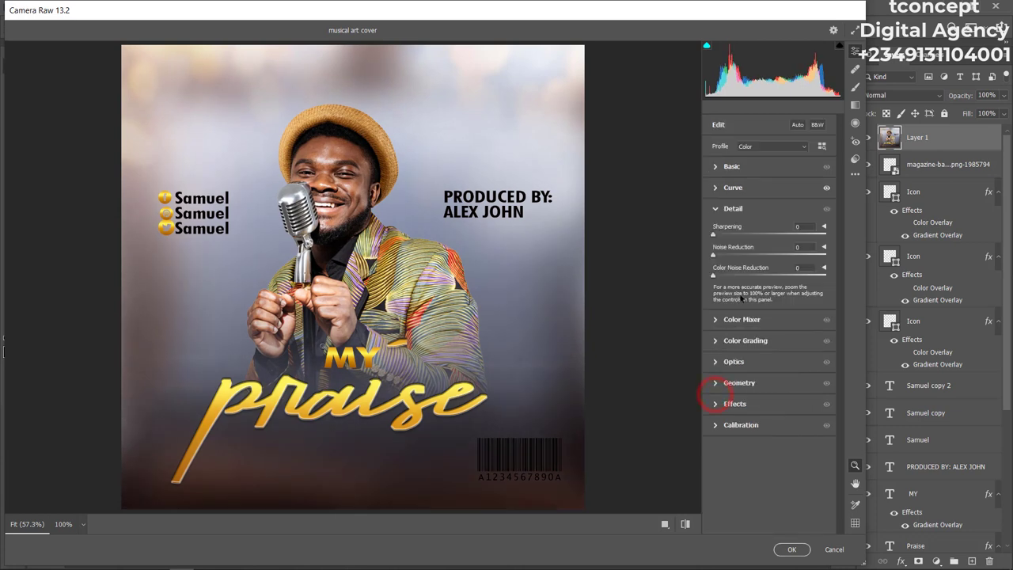
drag(714, 237, 726, 237)
drag(712, 255, 719, 255)
click(791, 549)
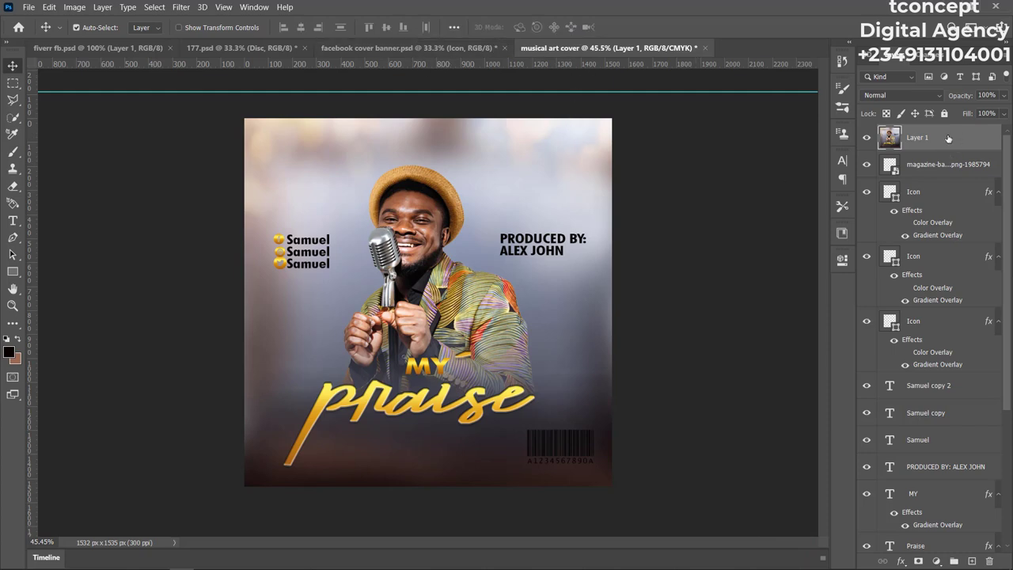
Move from the facebook cover banner to the 177.psd disc mockup document.
click(387, 48)
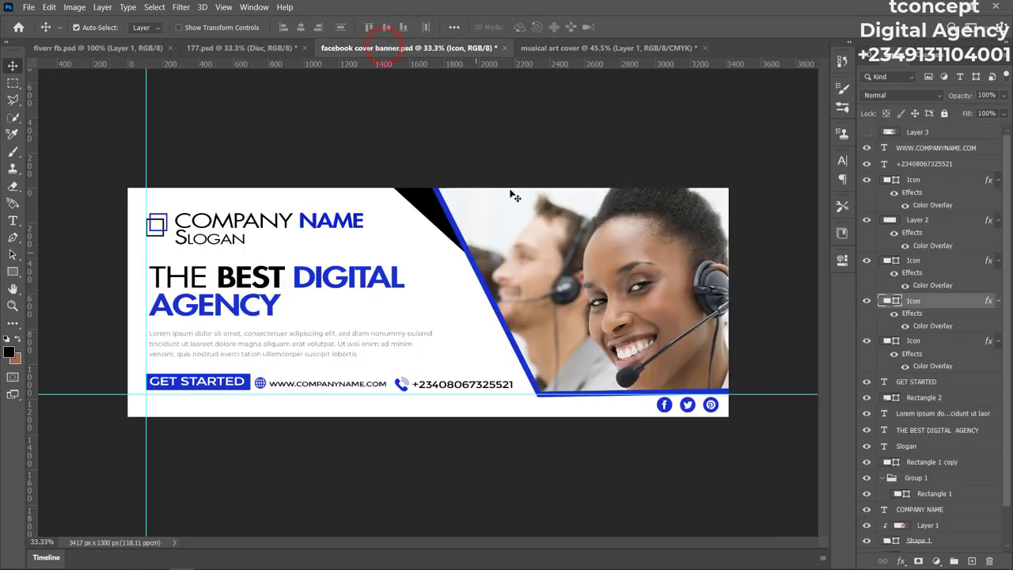
click(228, 47)
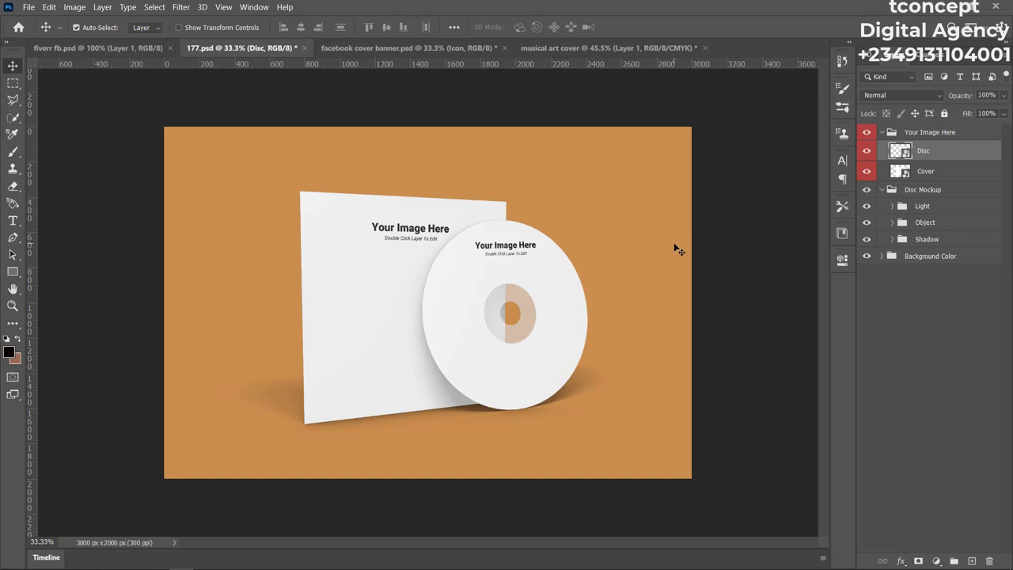
Open the Cover smart object and drag the musical art cover artwork into it.
double_click(897, 171)
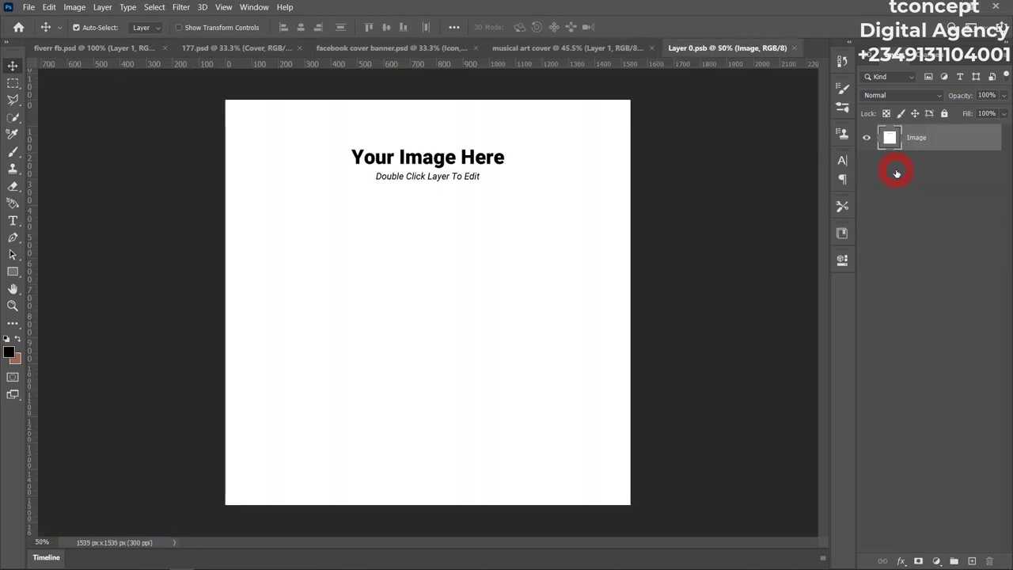
mouse_move(441, 163)
mouse_down()
mouse_move(437, 175)
mouse_move(437, 165)
mouse_up()
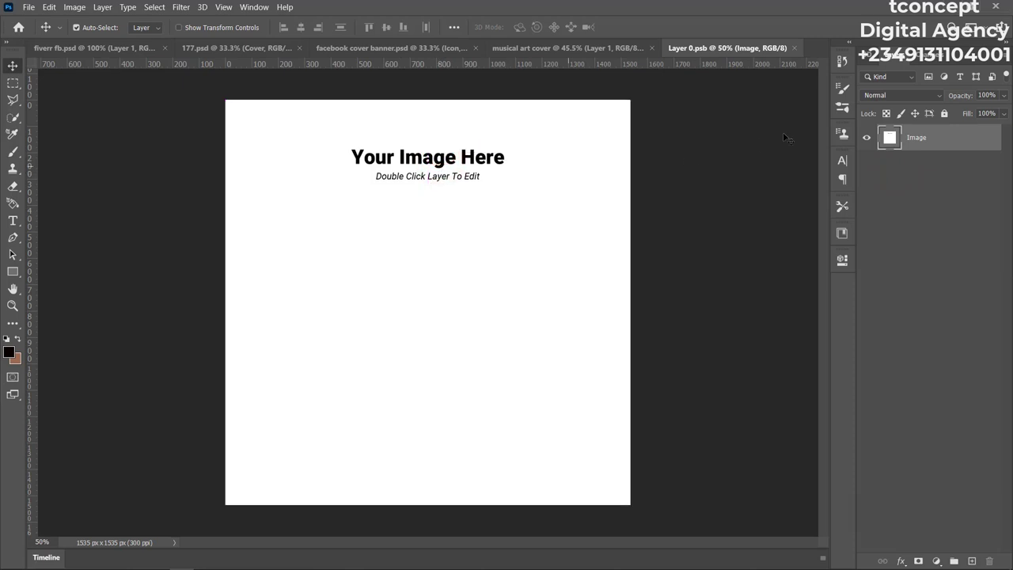
click(515, 47)
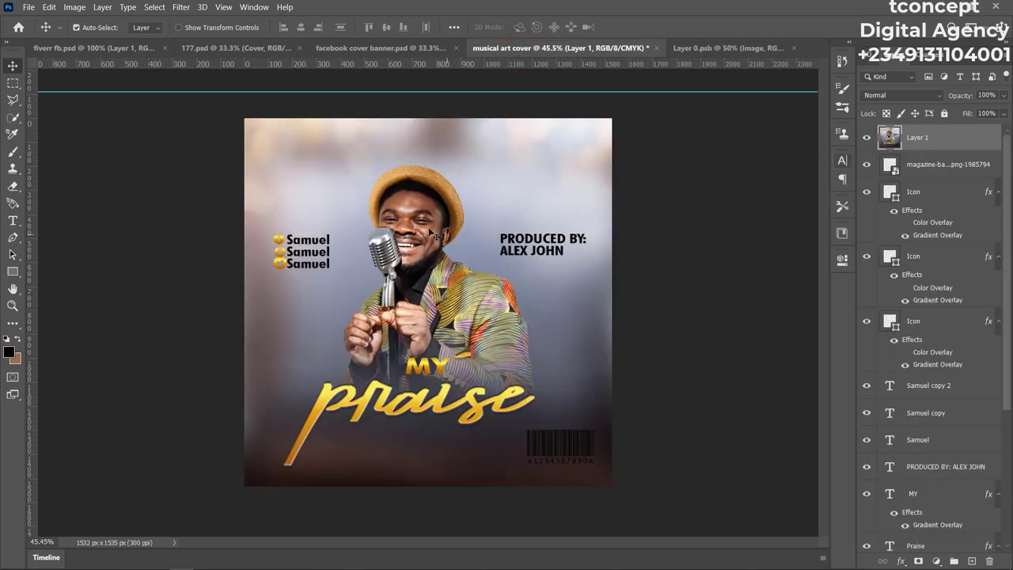
drag(435, 228, 444, 306)
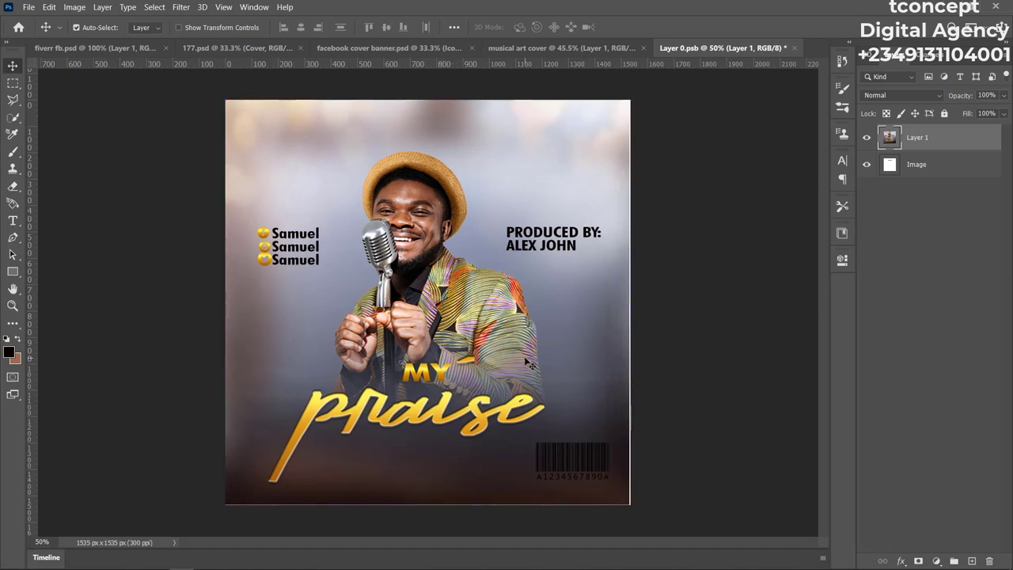
Scale the cover artwork to about 101.69% to fill the square, then save and close Layer 0.psb.
key(ctrl+t)
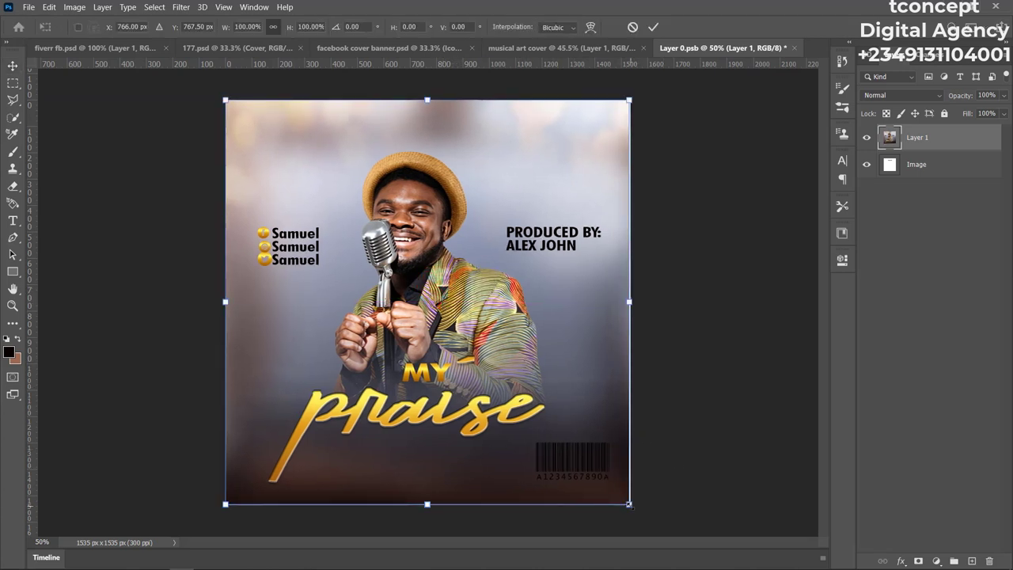
drag(629, 504, 641, 511)
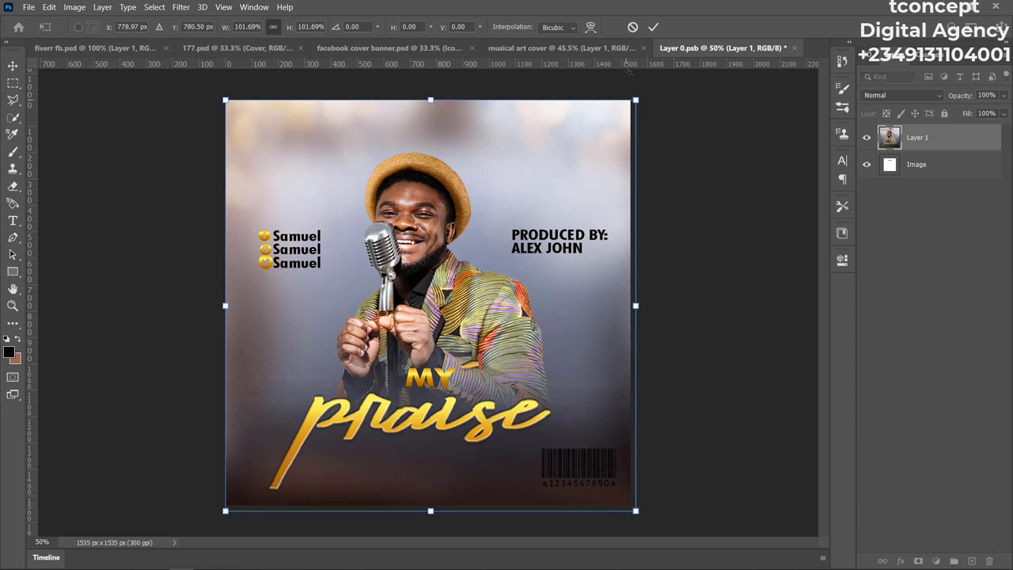
click(652, 27)
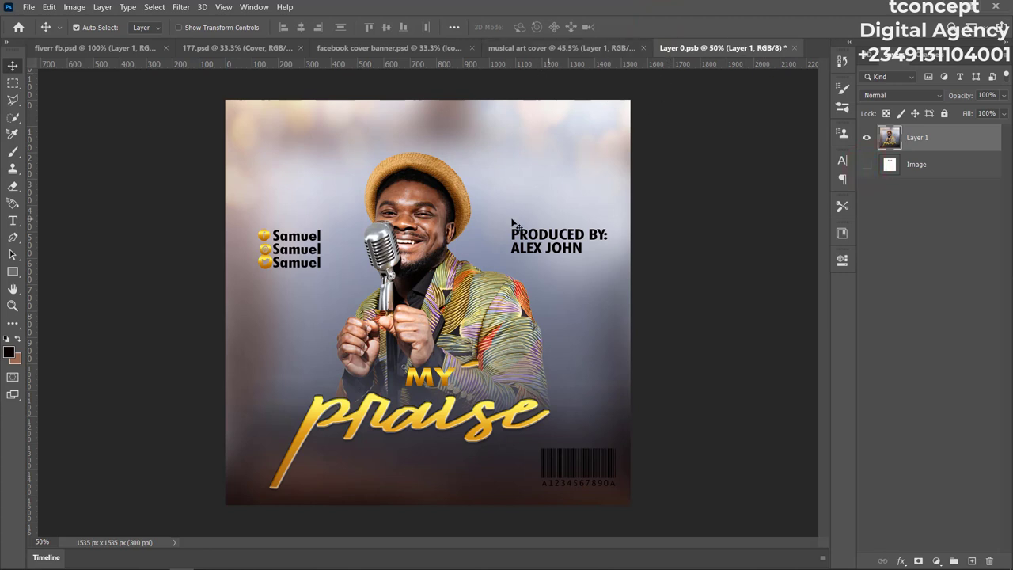
click(795, 48)
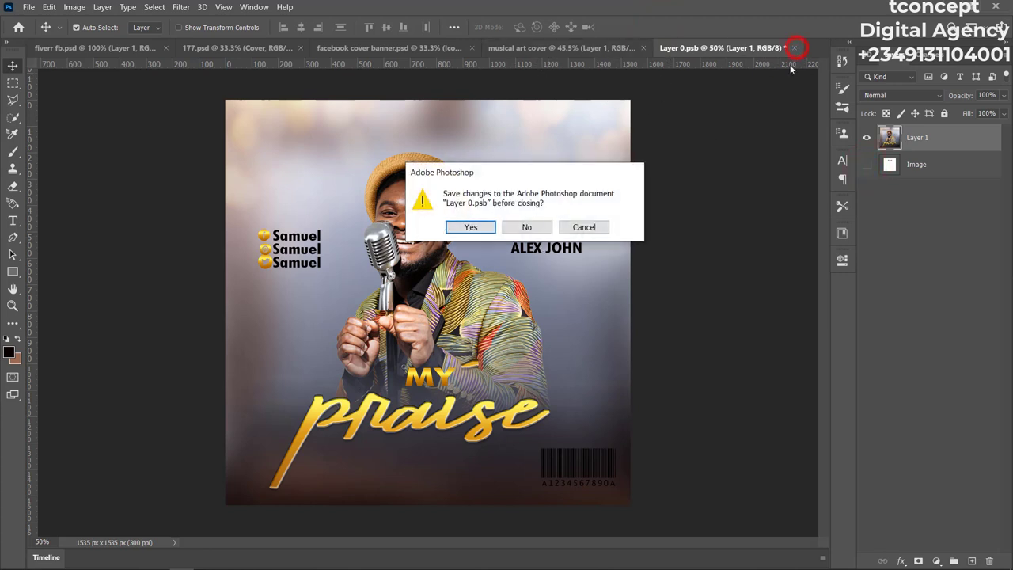
click(470, 227)
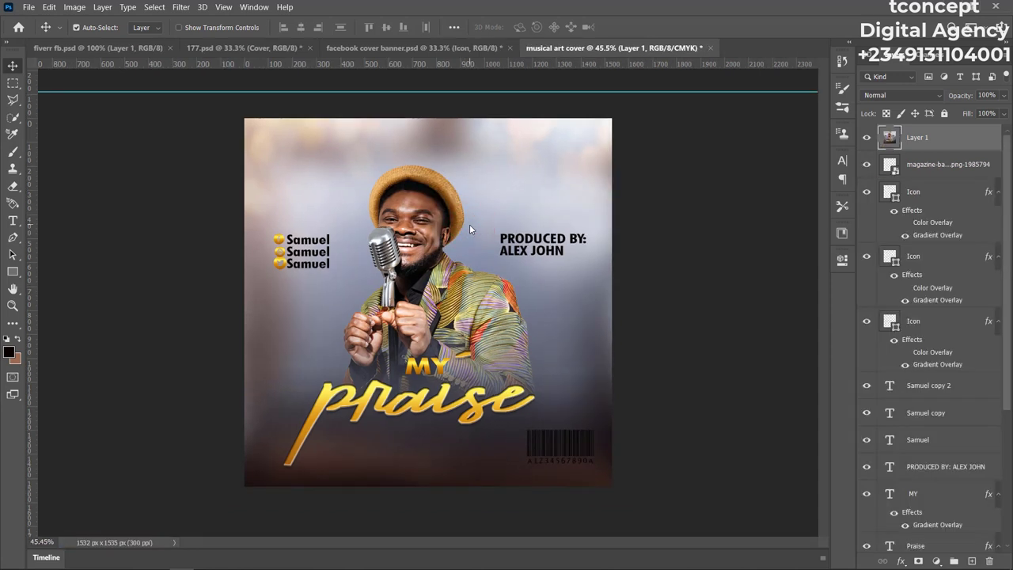
Return to 177.psd, now showing the sleeve art, and select the Disc layer.
click(219, 47)
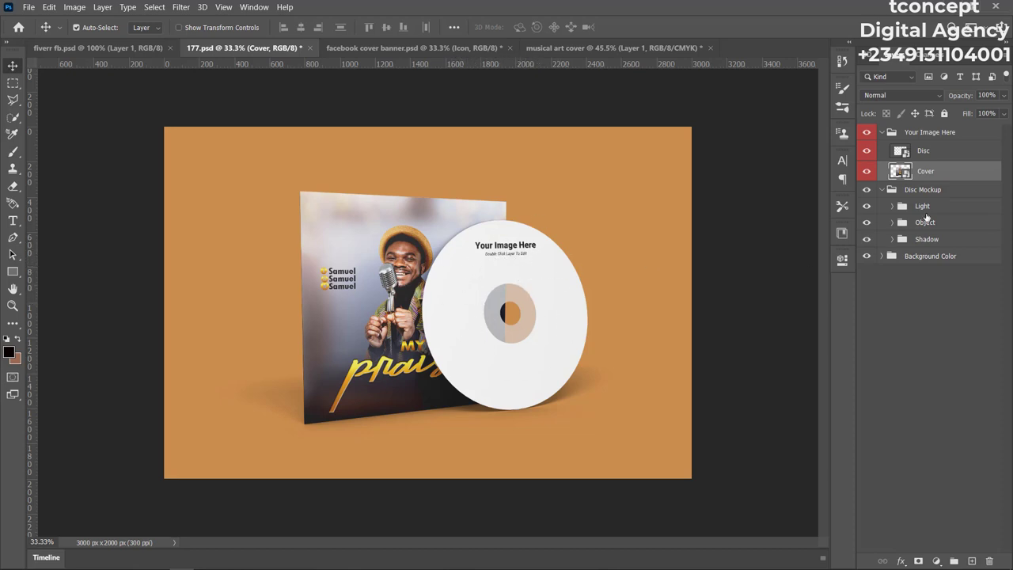
click(897, 150)
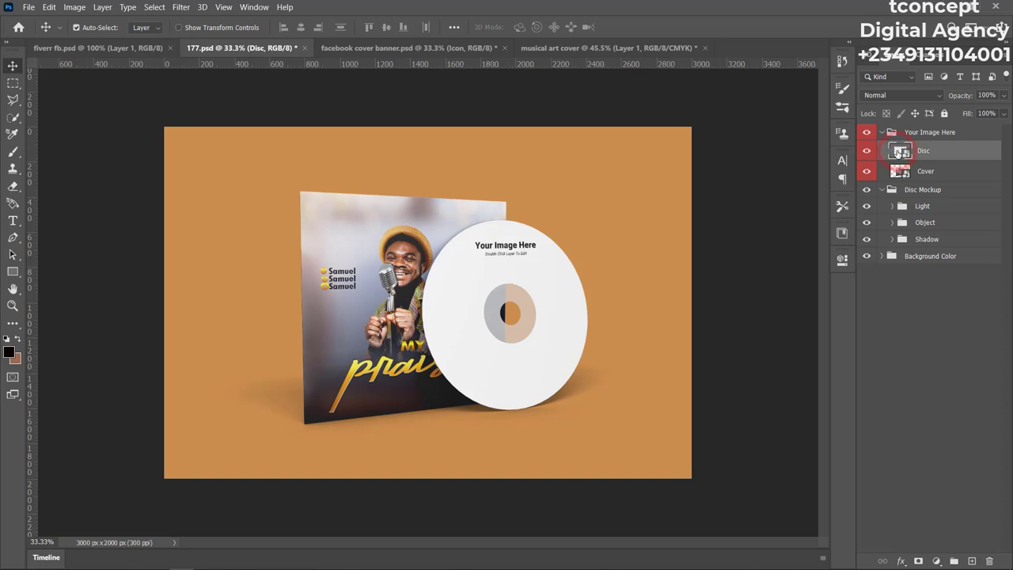
Open the Disc smart object, bring in the musical art cover artwork, and hide the white Image layer.
double_click(898, 150)
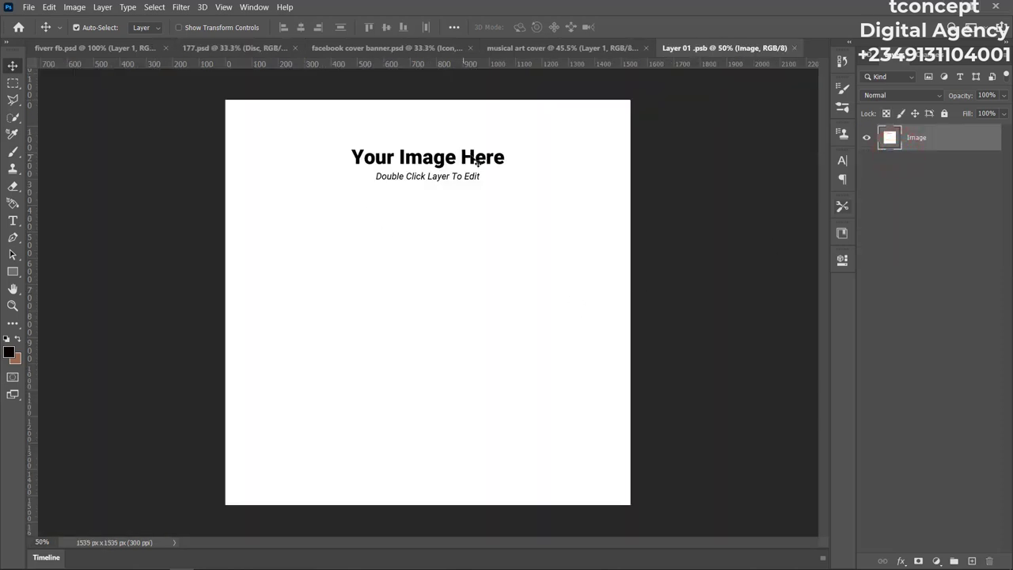
click(373, 48)
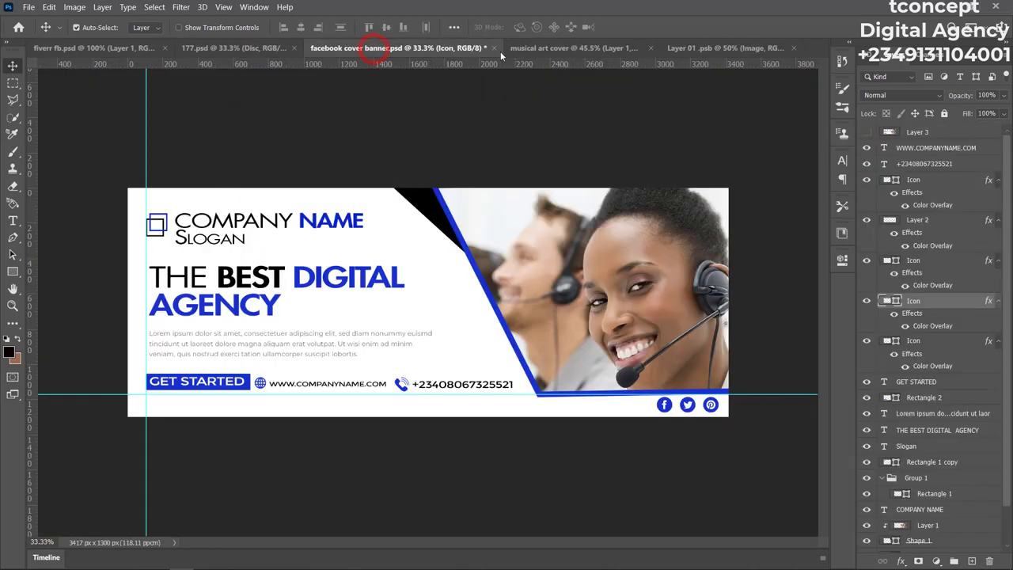
click(538, 48)
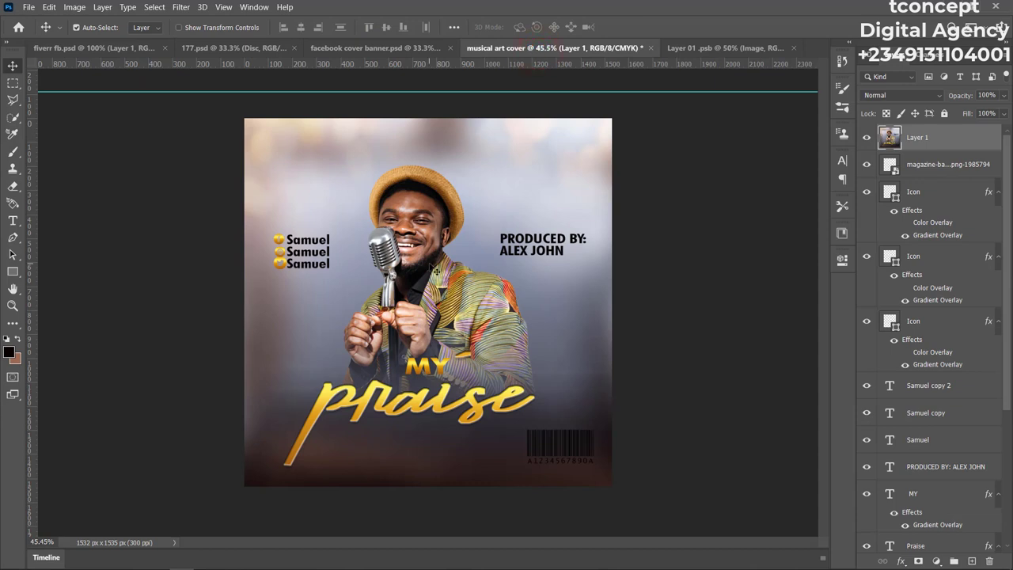
drag(436, 270, 463, 275)
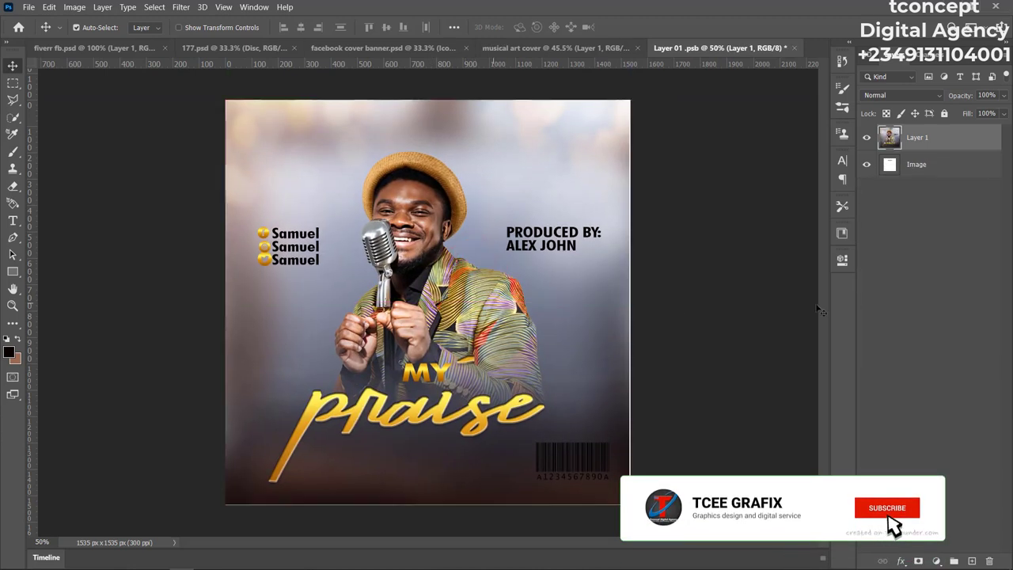
click(866, 164)
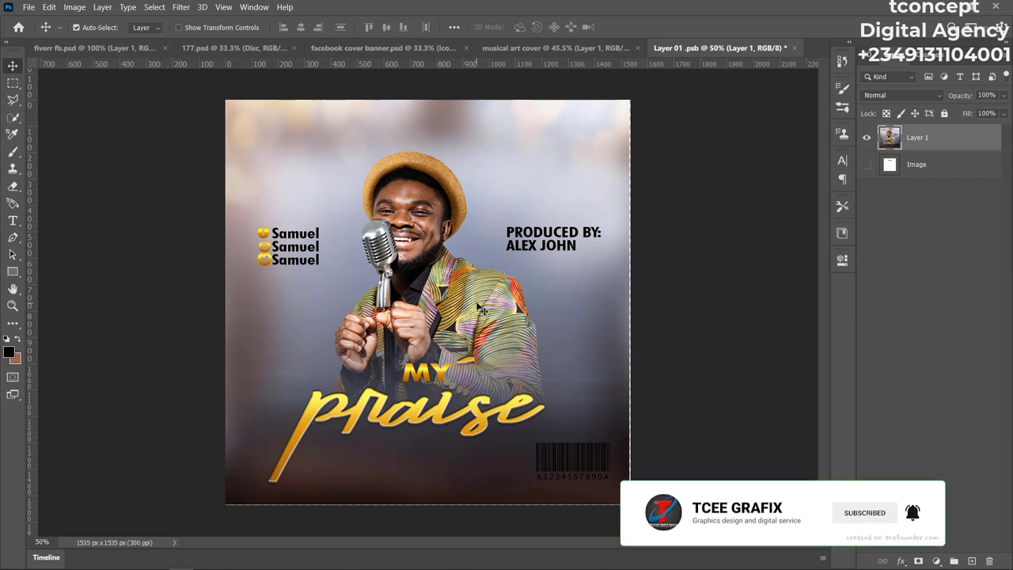
Scale the disc artwork to about 101.56%, then save and close Layer 01.psb.
key(ctrl)
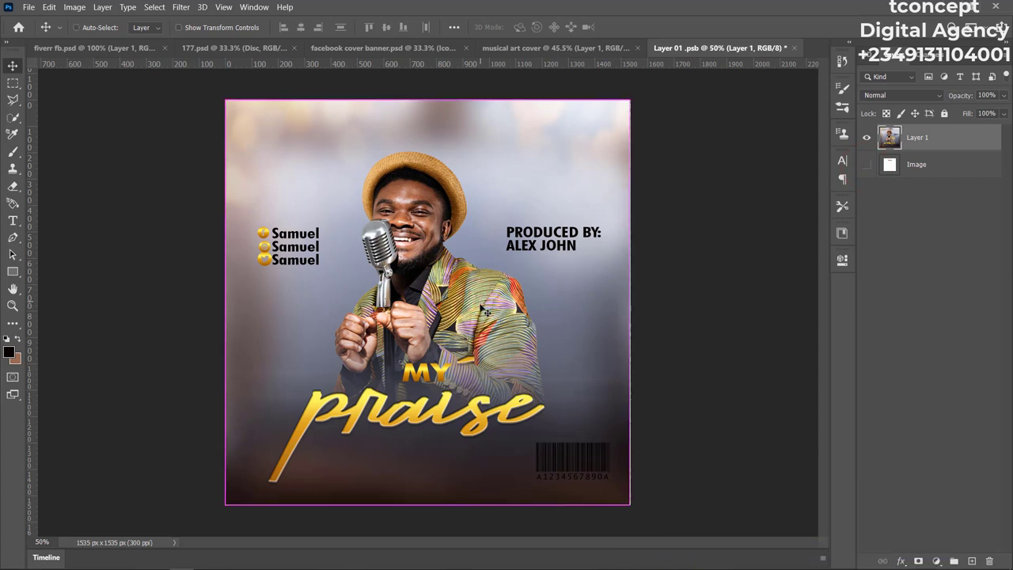
key(ctrl+t)
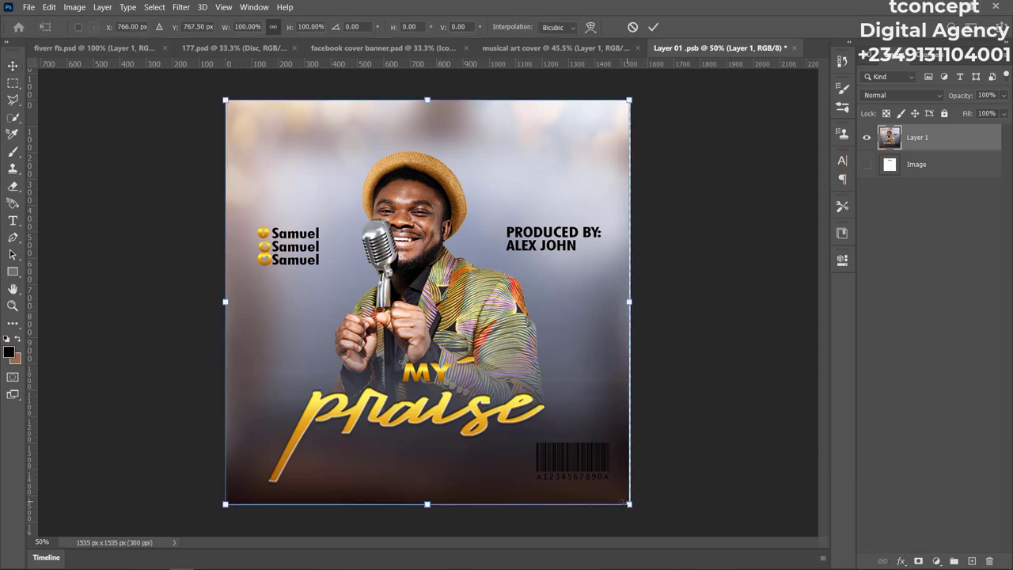
drag(524, 383, 526, 383)
drag(630, 503, 634, 507)
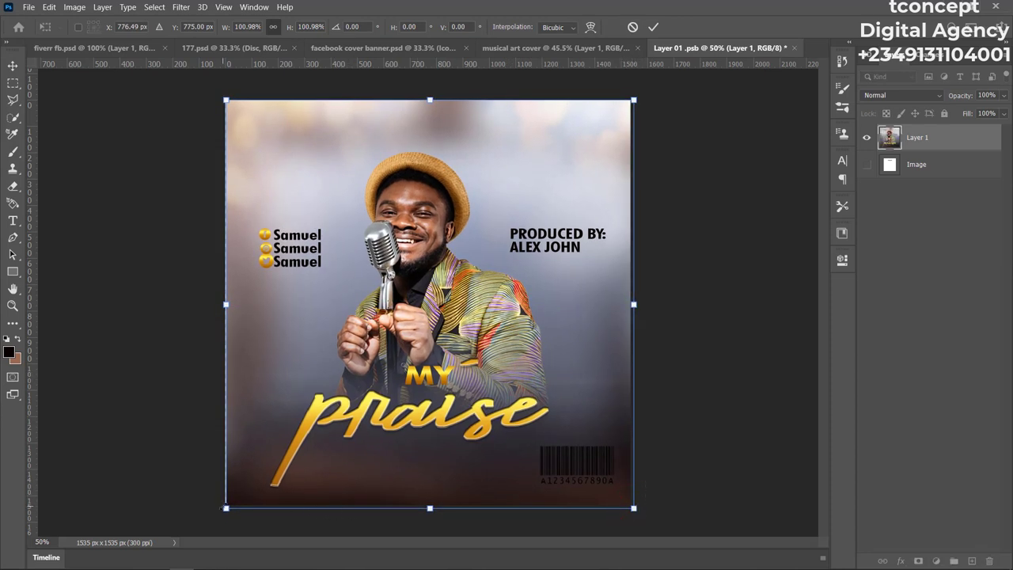
drag(225, 507, 224, 510)
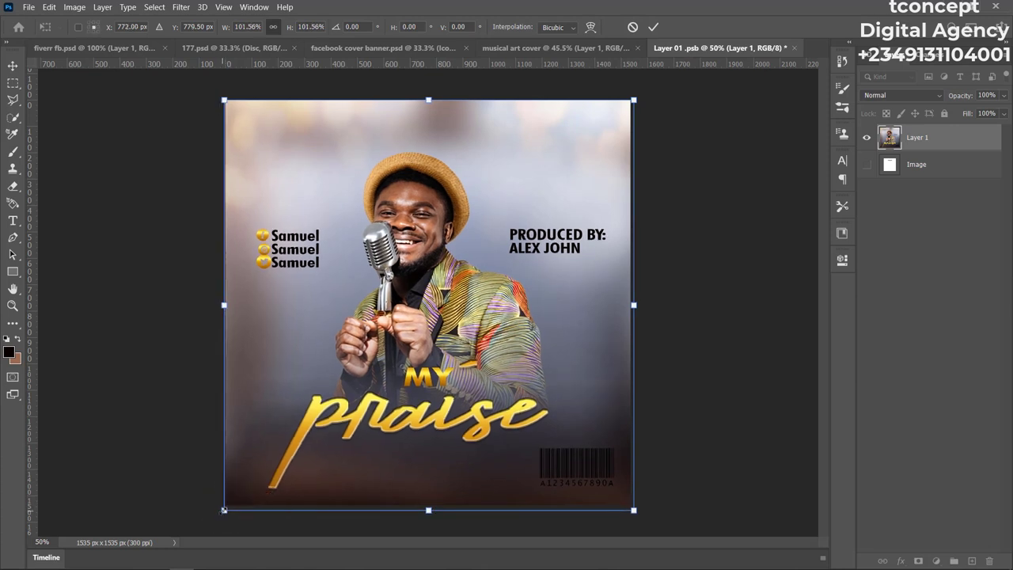
click(654, 27)
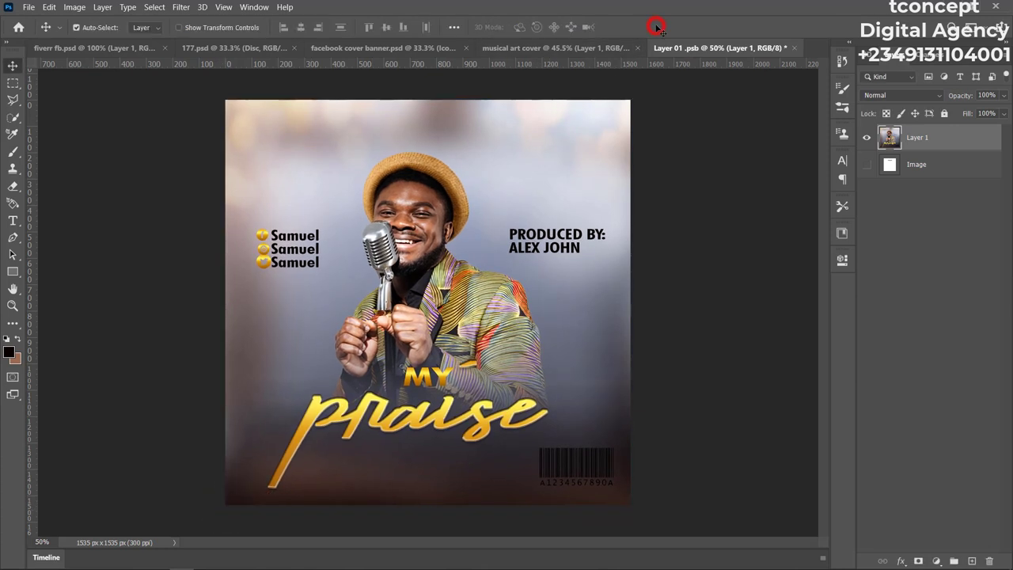
click(795, 48)
click(477, 226)
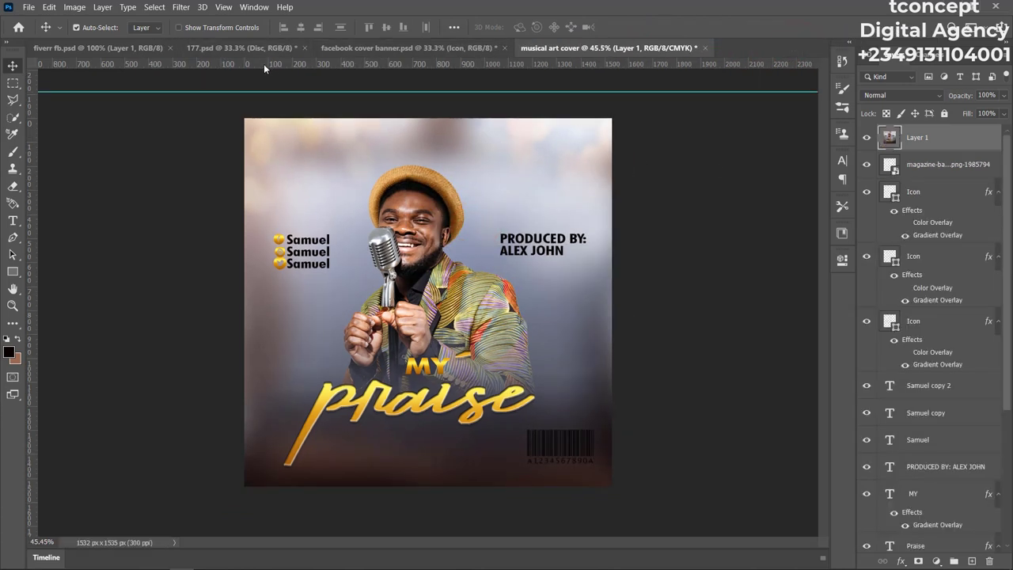
View the completed 177.psd mockup with the My Praise art on sleeve and disc.
click(257, 48)
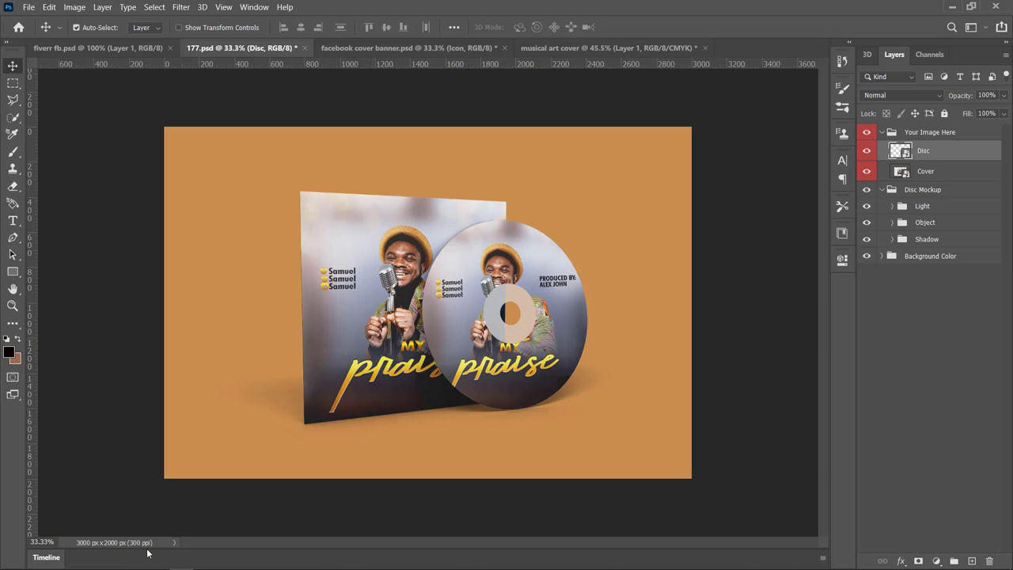
mouse_move(495, 563)
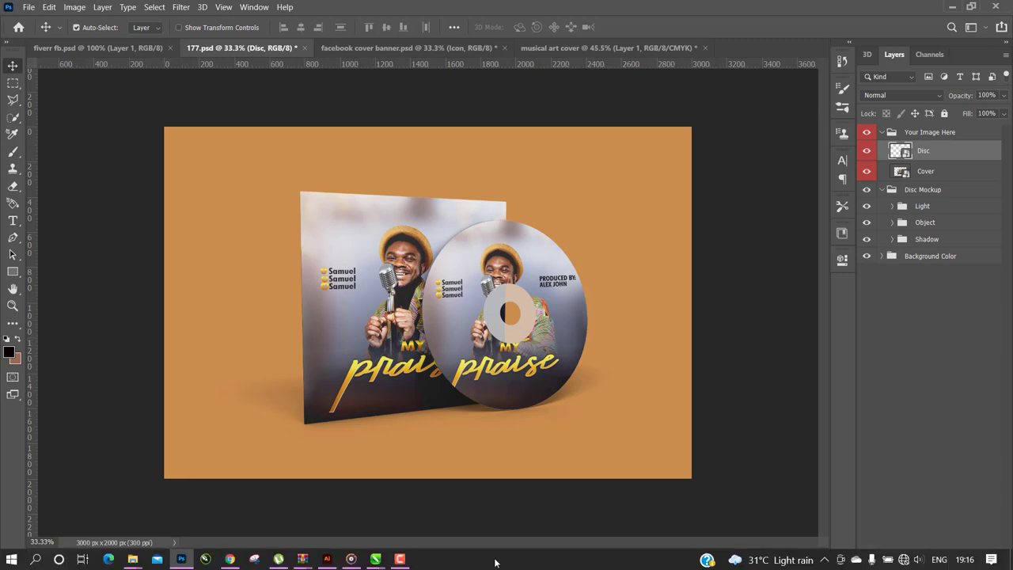
click(400, 559)
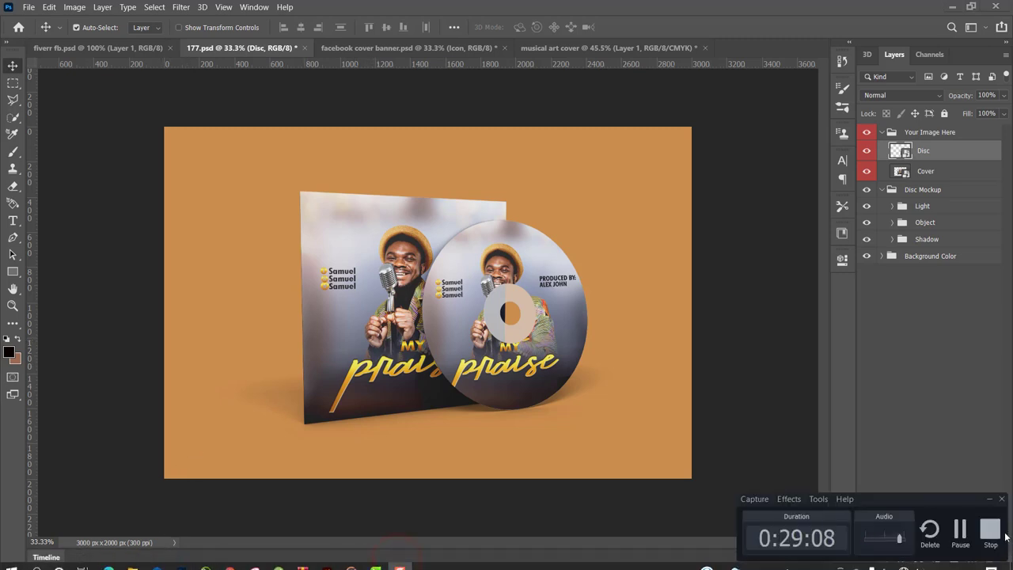